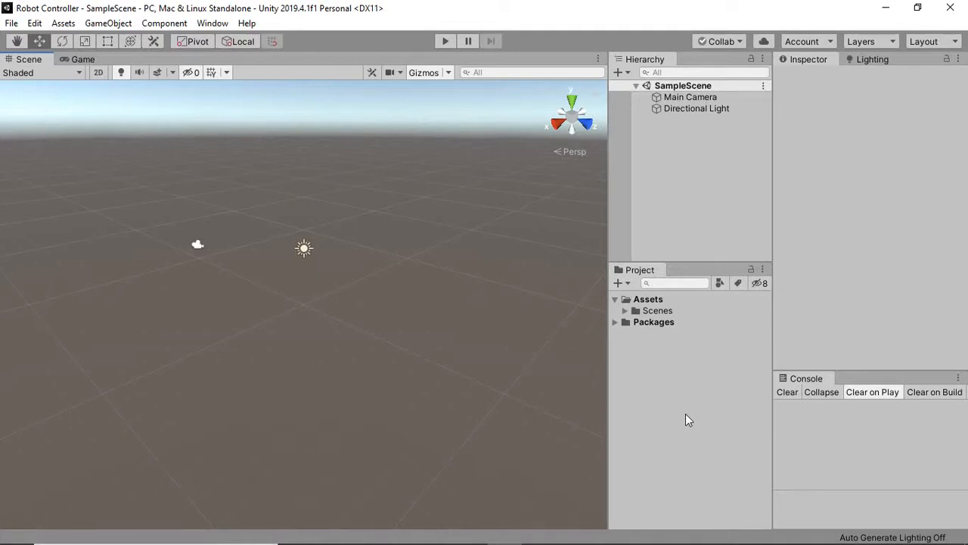
right_click(685, 413)
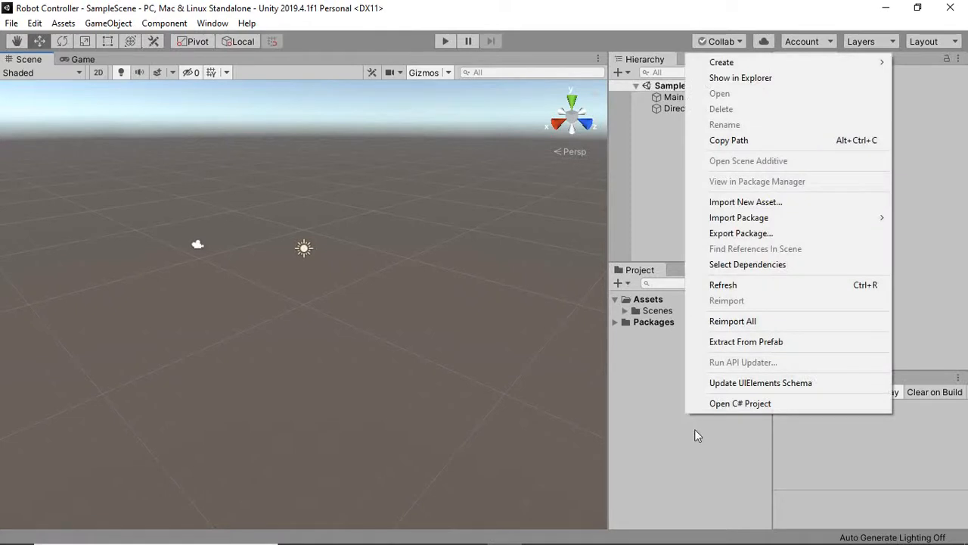
click(691, 453)
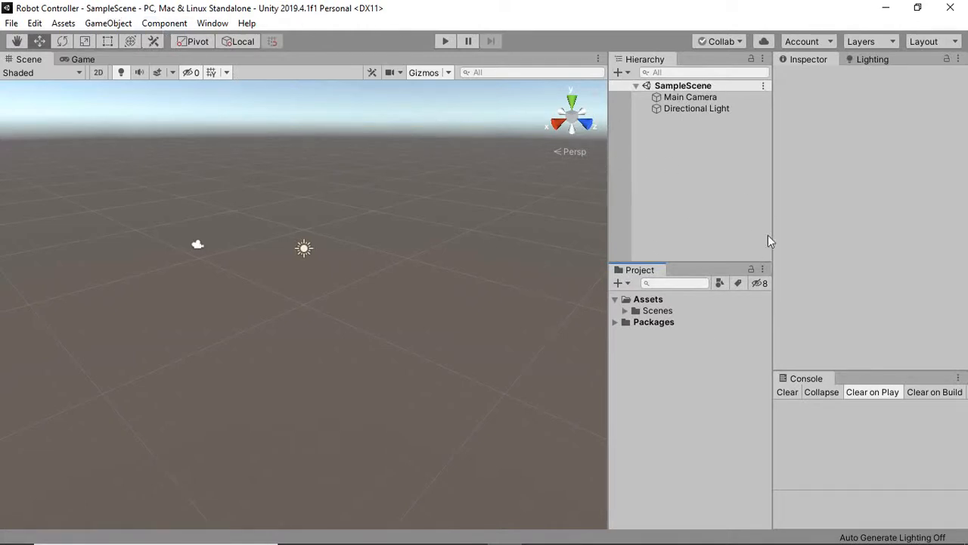
click(625, 310)
click(663, 322)
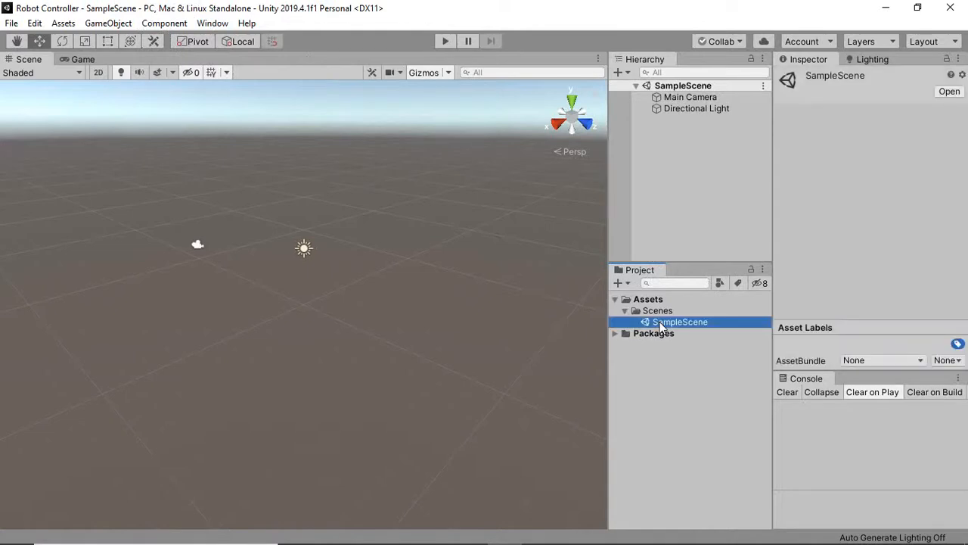
click(675, 372)
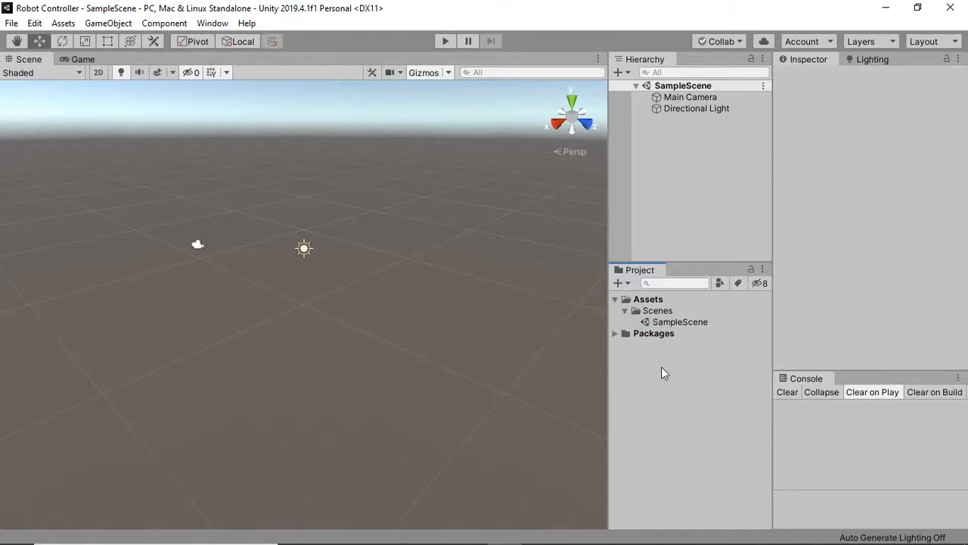
click(626, 311)
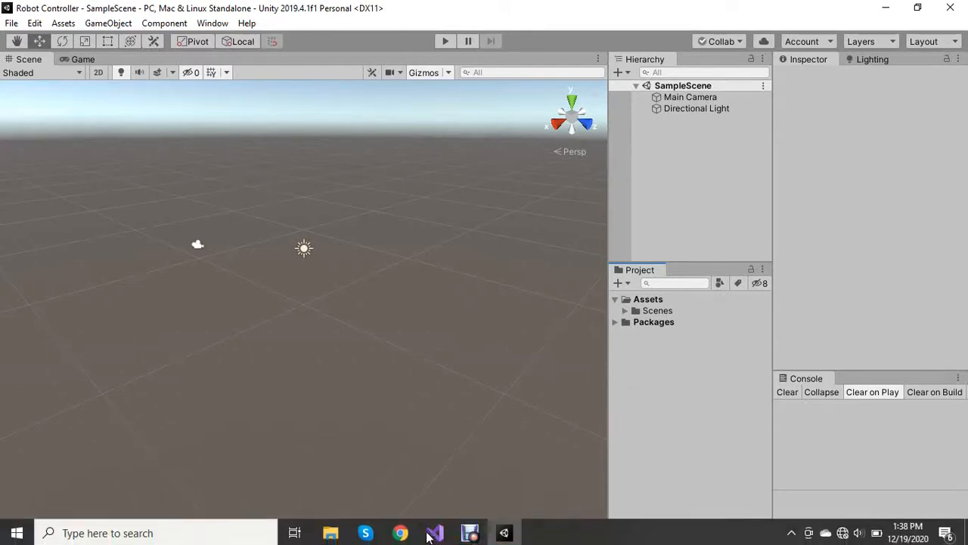
- Switch to File Explorer, check the "full field" folder of 3D models, and import the whole folder into the project's Assets
click(333, 532)
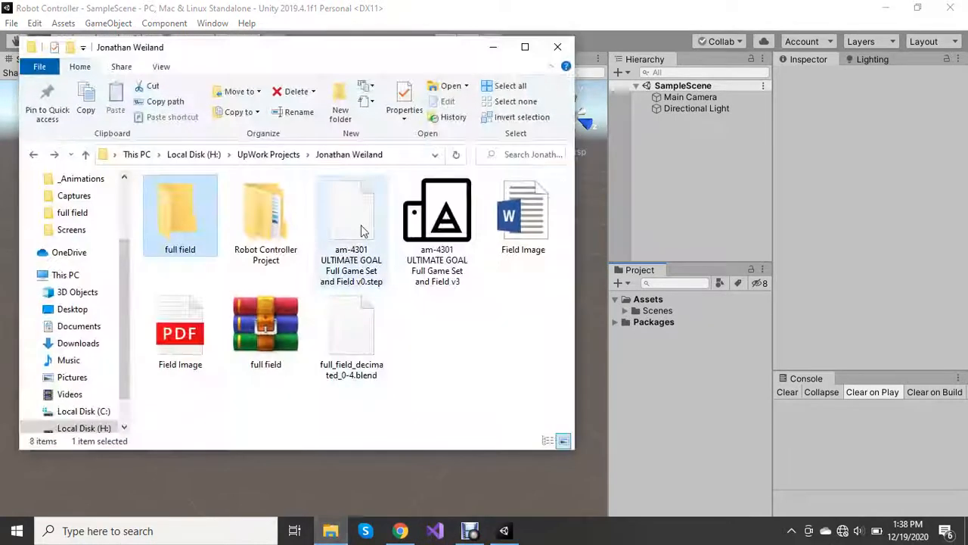
double_click(183, 224)
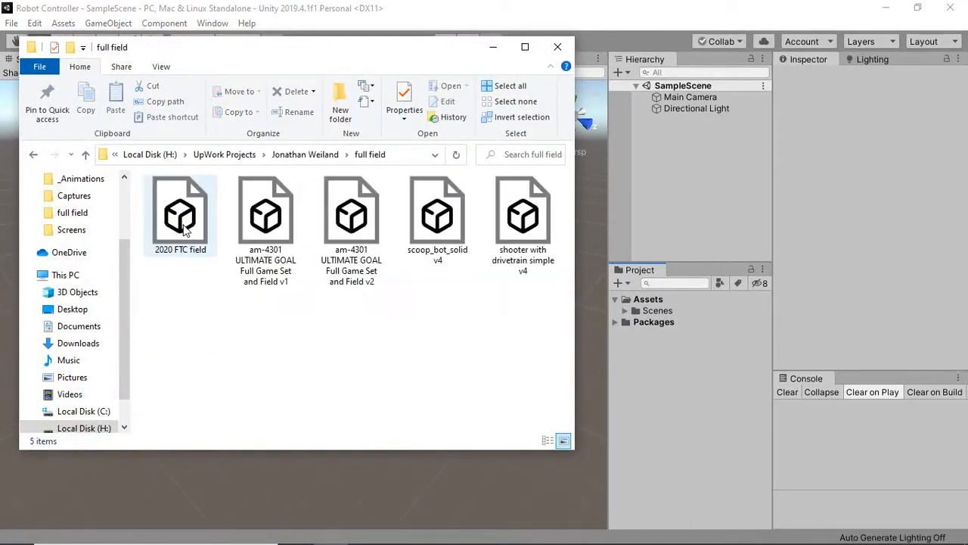
click(34, 155)
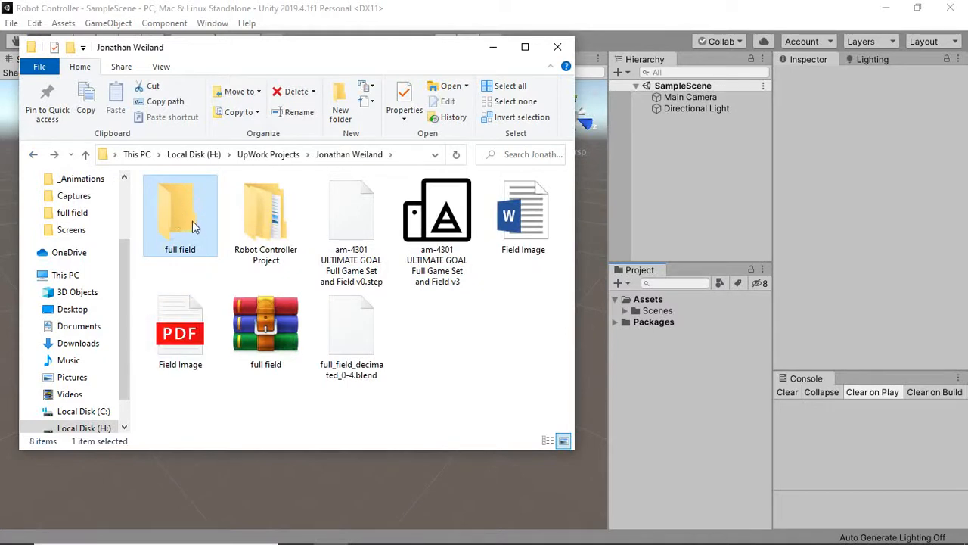
drag(189, 216, 720, 364)
drag(686, 401, 670, 382)
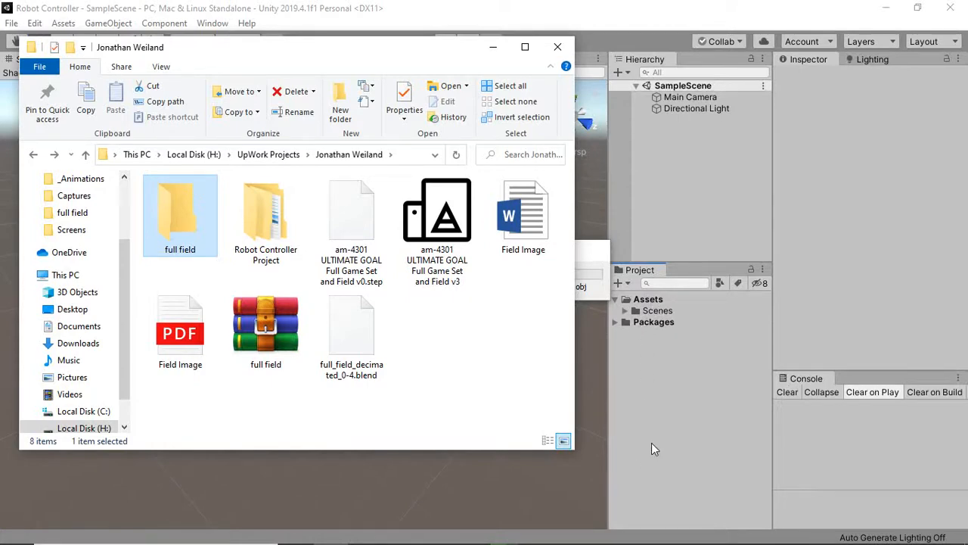
click(471, 530)
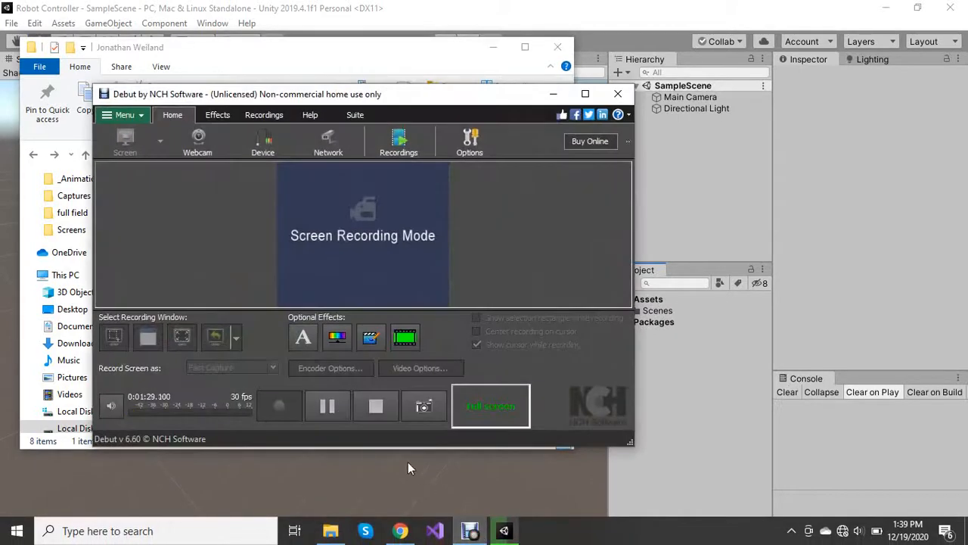
click(325, 406)
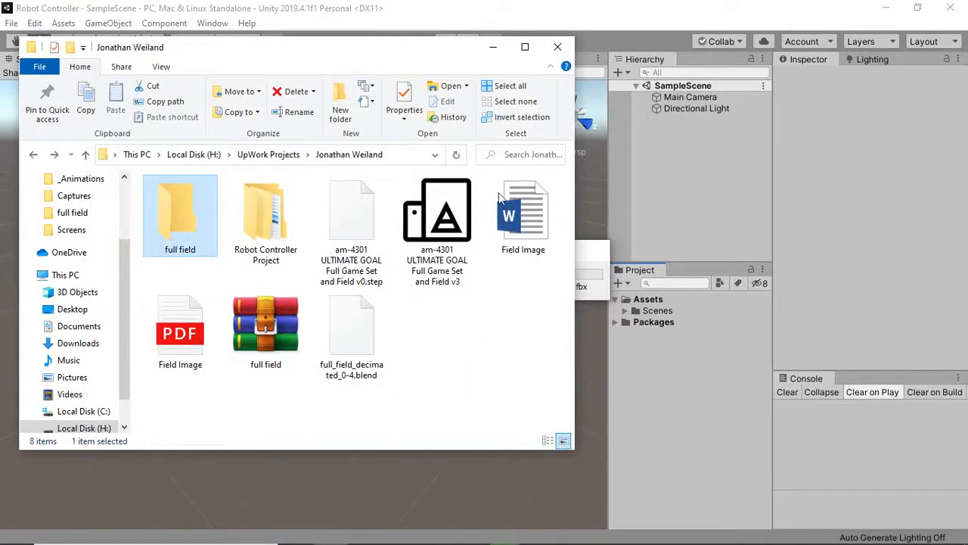
- Return to Unity and examine the imported models in the "full field" folder, including both am-4301 fields, scoop_bot_solid v4 and the shooter robot
click(700, 351)
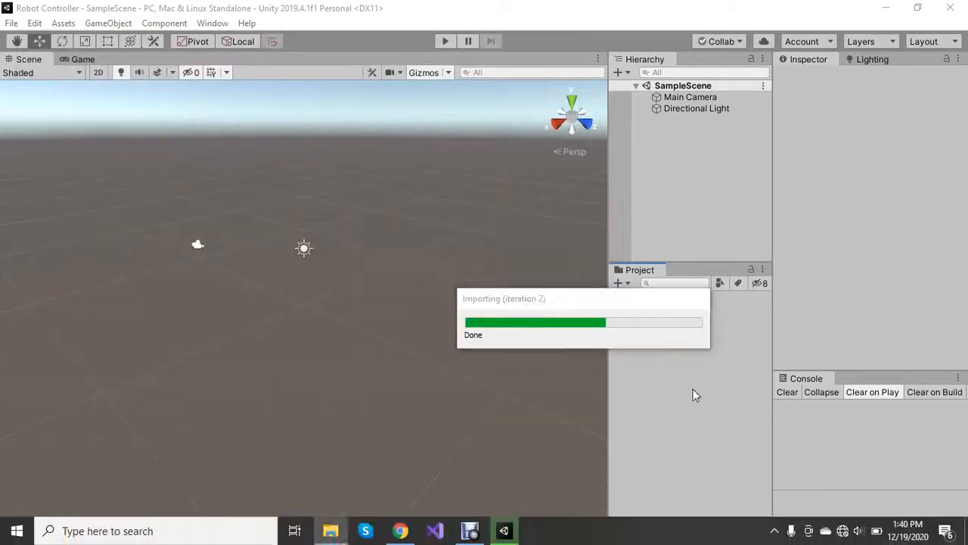
click(784, 393)
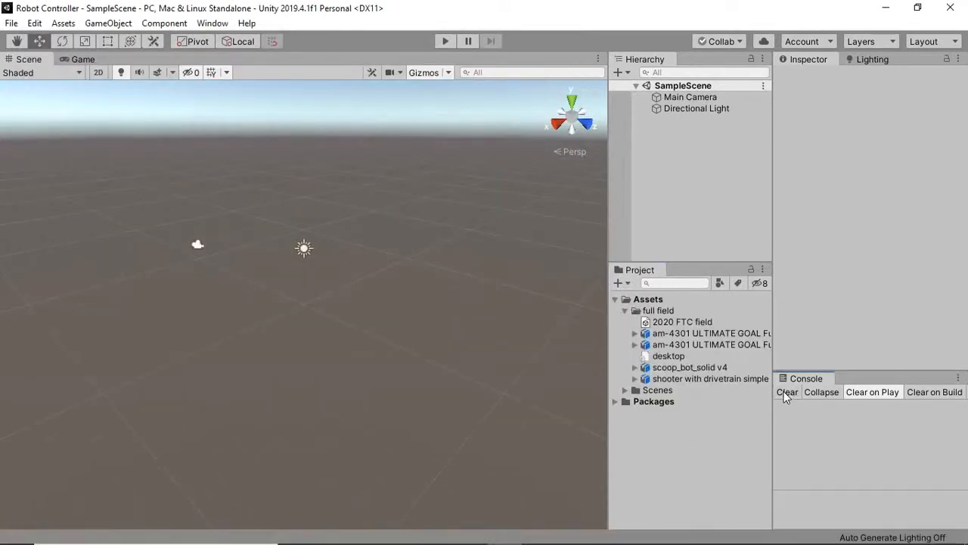
click(625, 310)
click(625, 310)
click(669, 322)
click(677, 334)
click(686, 336)
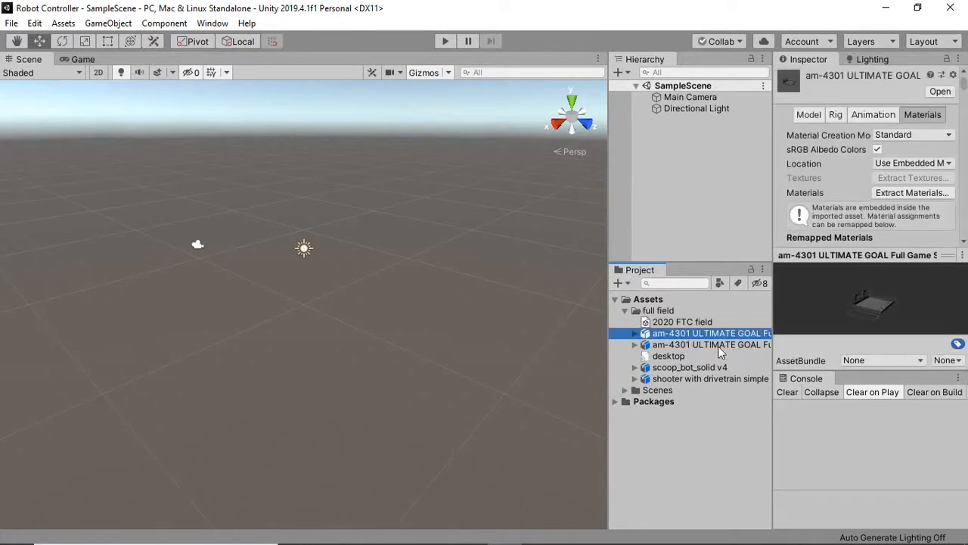
click(719, 346)
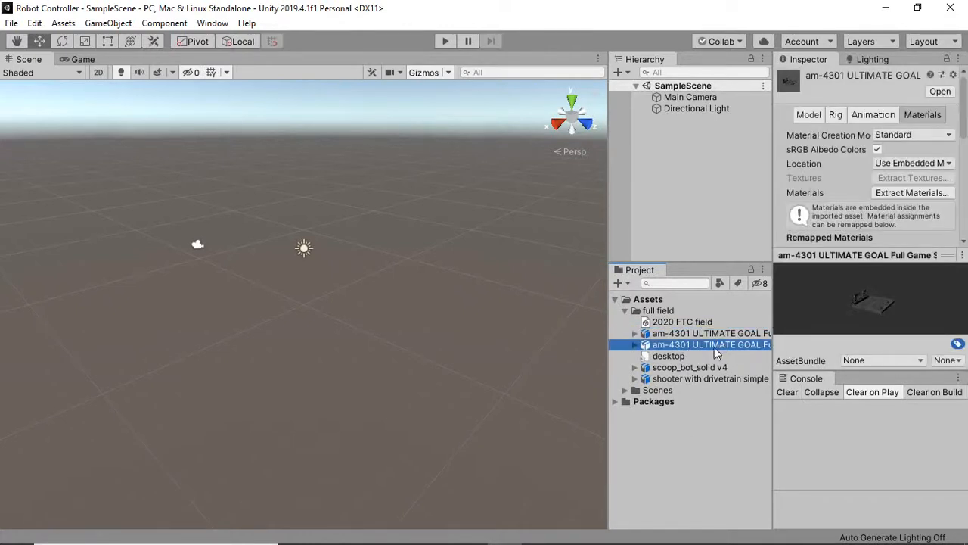
click(697, 369)
click(697, 377)
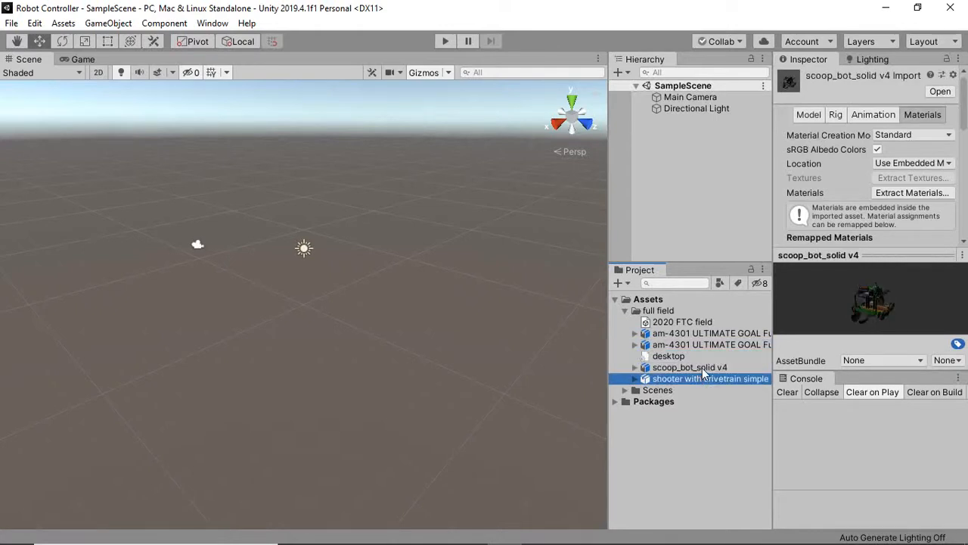
click(707, 355)
click(701, 344)
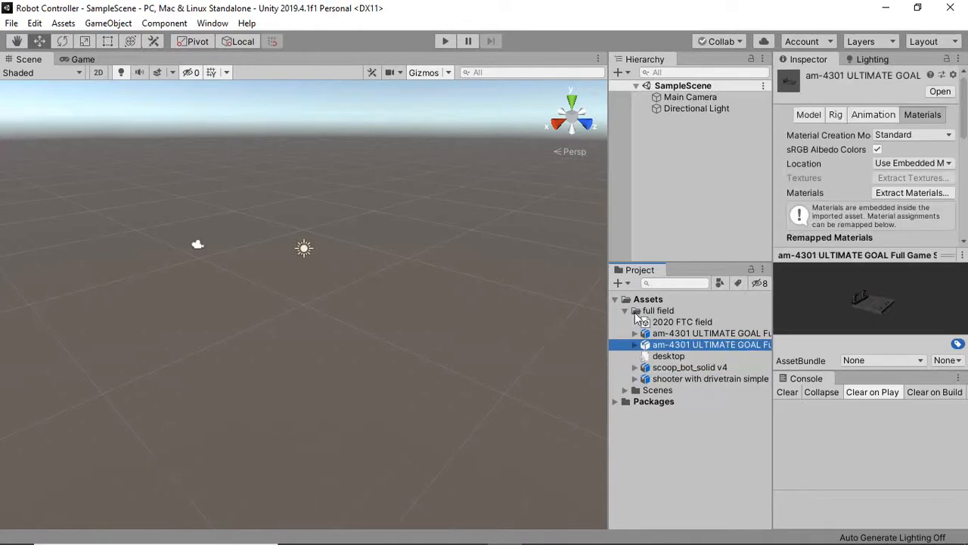
- Enlarge the model preview, inspect the second am-4301 ULTIMATE GOAL field, and place that model in the scene
click(617, 255)
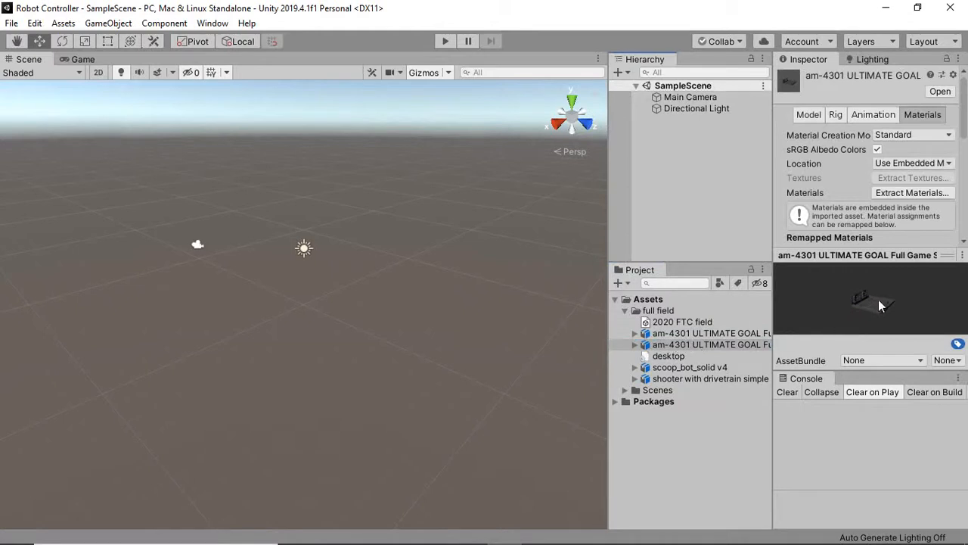
drag(863, 255, 863, 150)
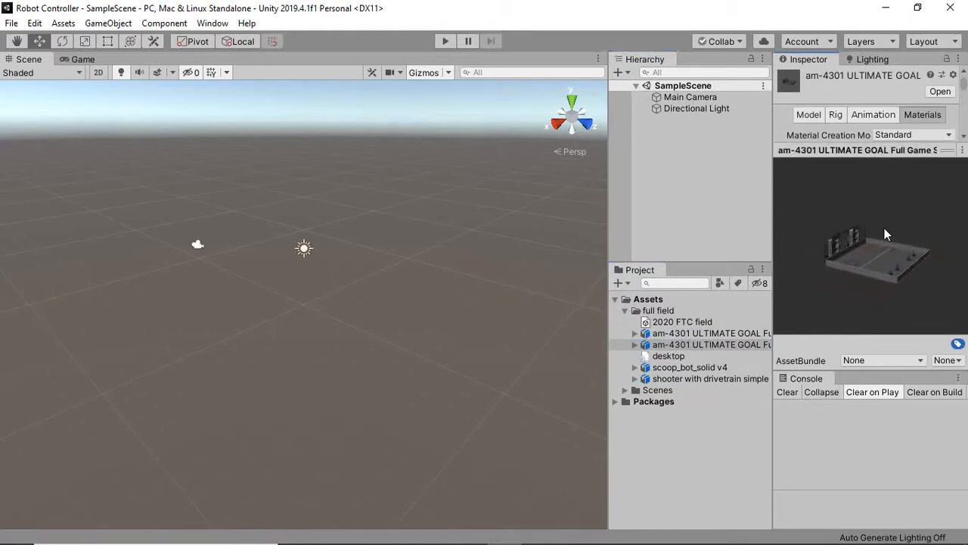
drag(884, 228, 929, 253)
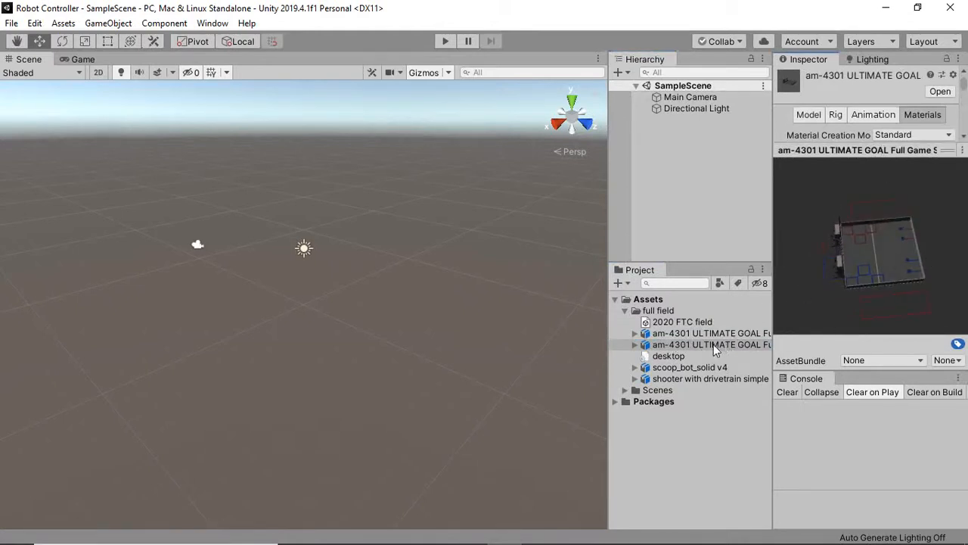
drag(714, 344, 289, 294)
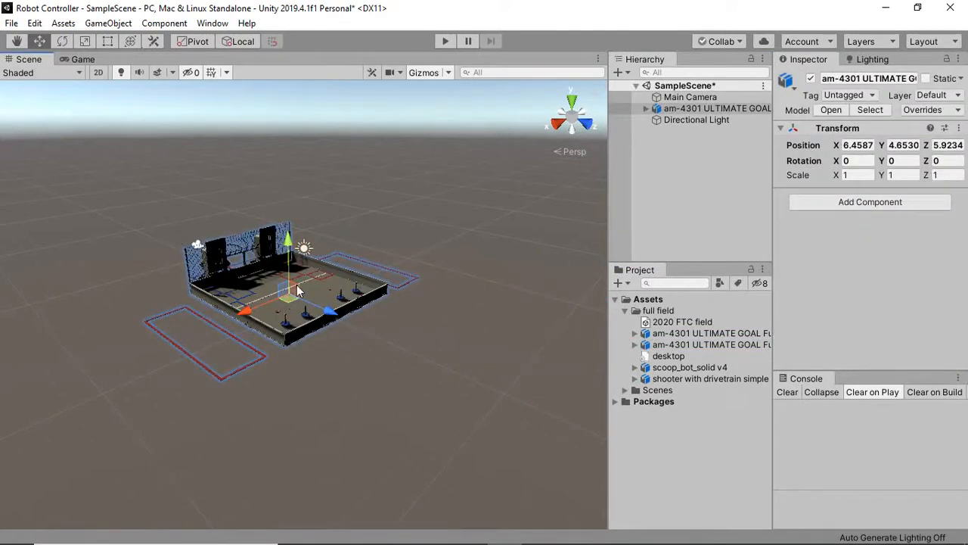
- Examine the placed field model up close from several angles and deselect it
scroll(296, 284, up, 5)
right_drag(397, 251, 396, 251)
alt+drag(396, 250, 368, 334)
scroll(366, 304, up, 3)
scroll(414, 280, up, 3)
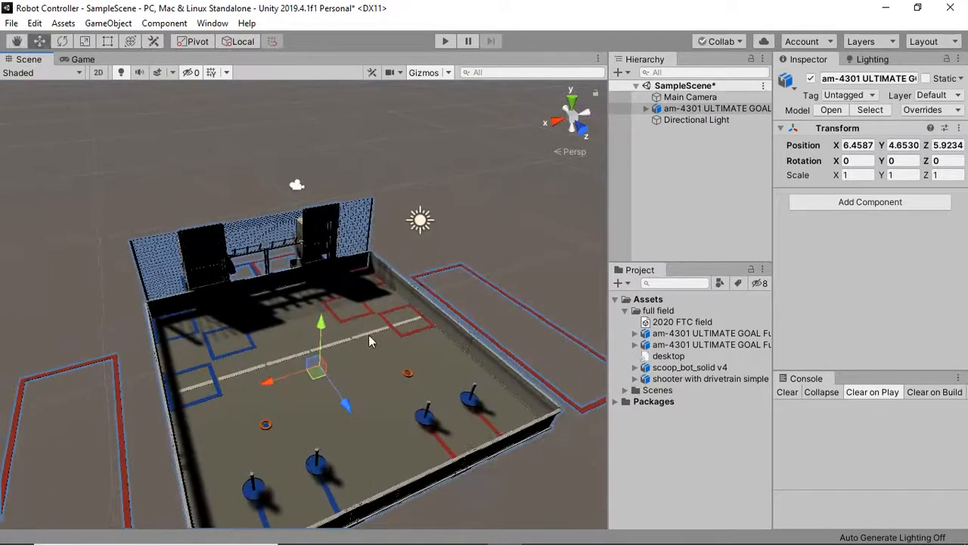
alt+drag(148, 272, 343, 228)
click(342, 229)
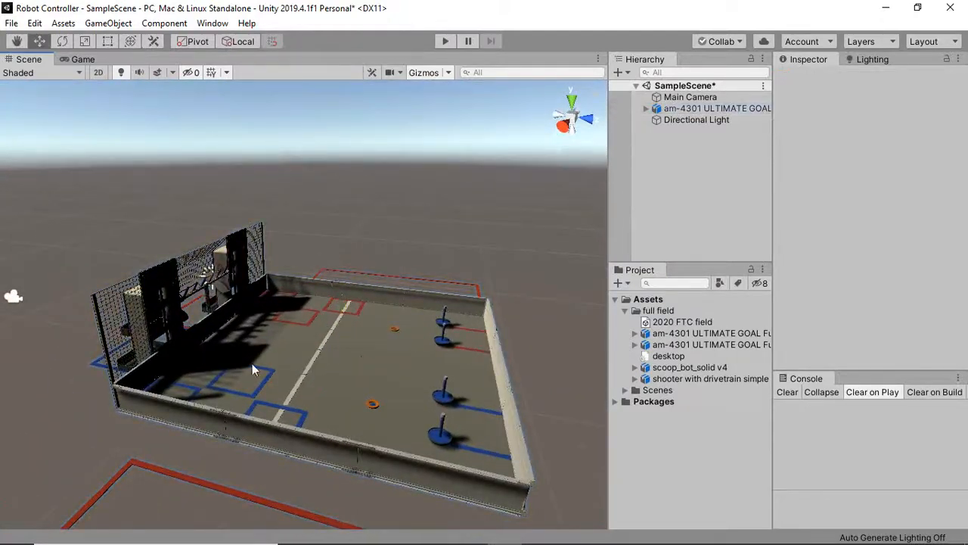
- Widen the lighting settings and enable Auto Generate for the scene's lighting
click(857, 61)
drag(771, 169, 691, 173)
scroll(807, 217, down, 3)
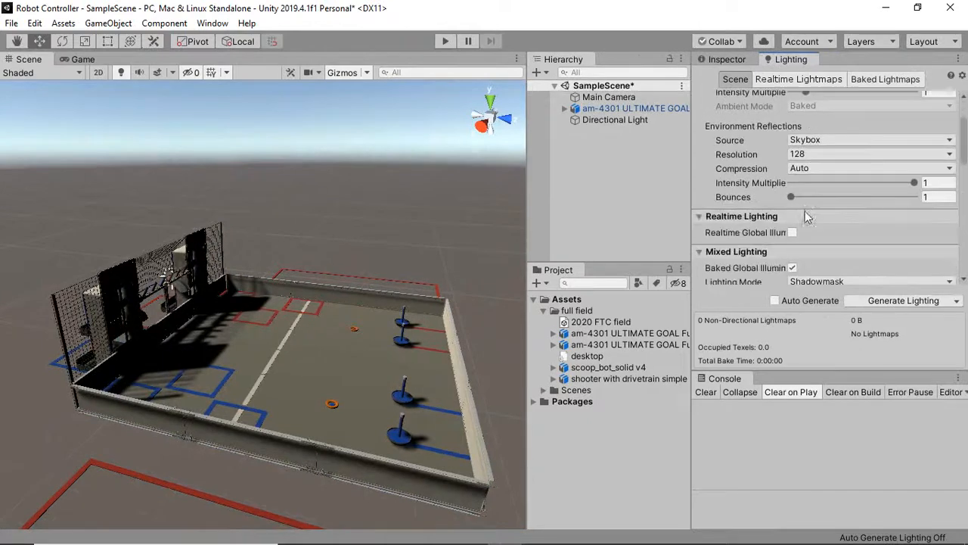
click(791, 302)
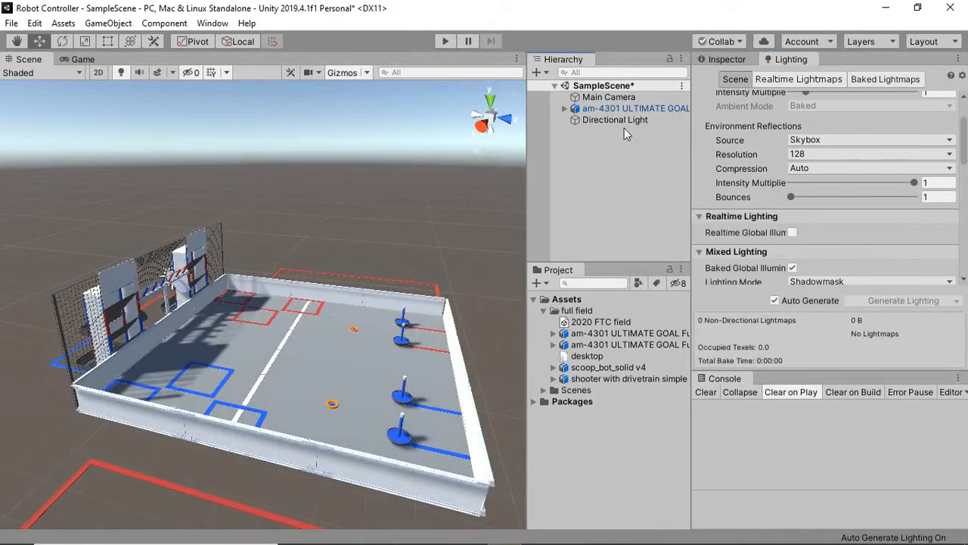
- Reorder the field model below the Directional Light in the scene hierarchy and save the scene
drag(628, 108, 626, 125)
click(606, 189)
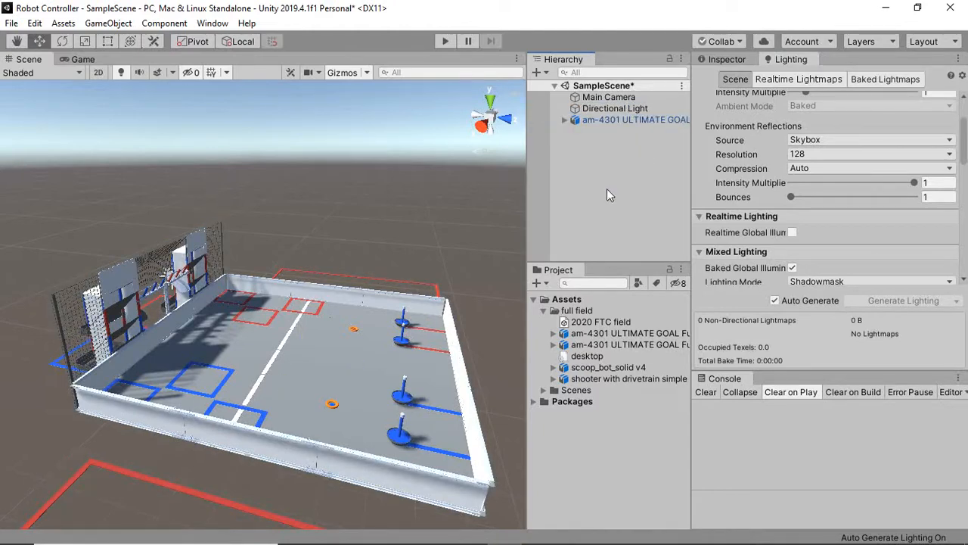
key(ctrl+s)
click(723, 60)
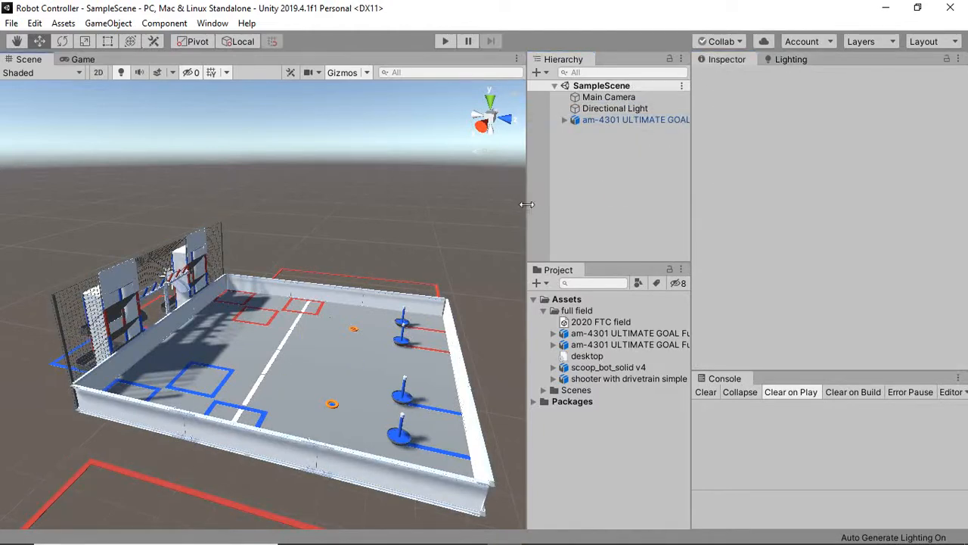
- Preview the scoop_bot_solid v4 and shooter with drivetrain simple v4 robots, and place the shooter robot on the field
drag(527, 204, 575, 216)
alt+drag(510, 260, 384, 259)
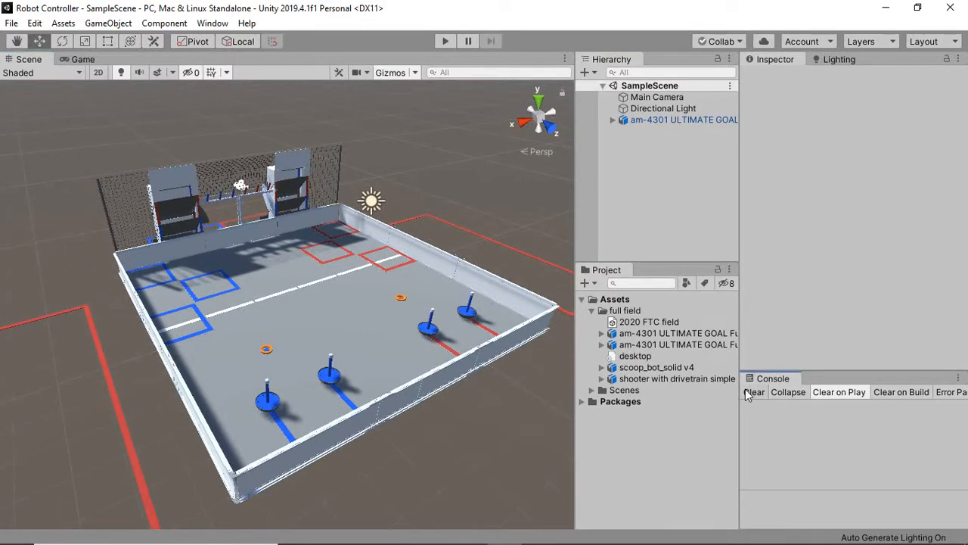
click(674, 368)
click(682, 379)
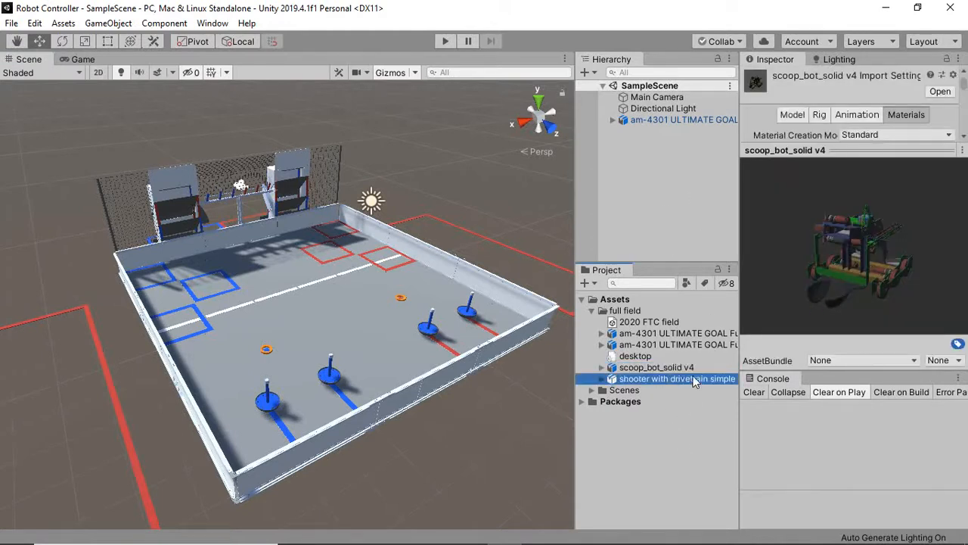
drag(869, 264, 815, 252)
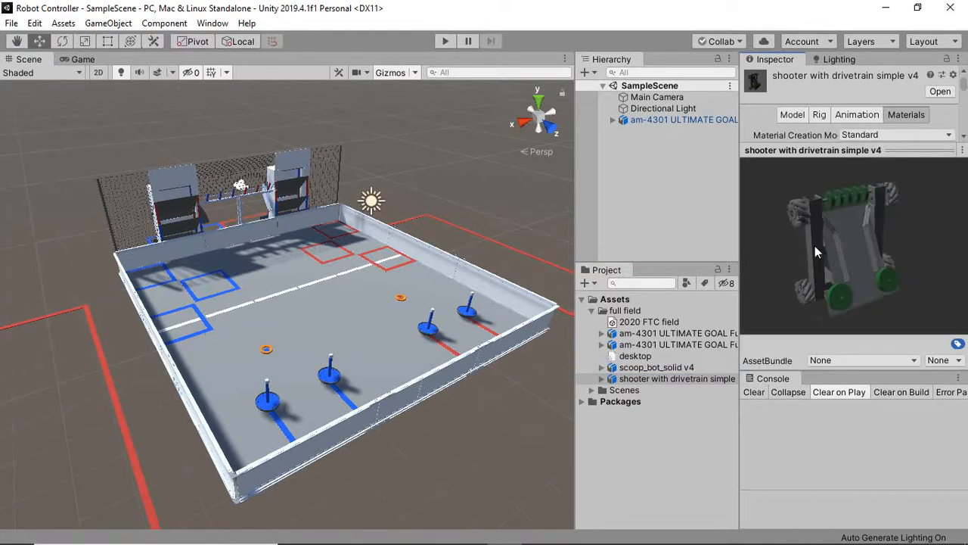
click(648, 380)
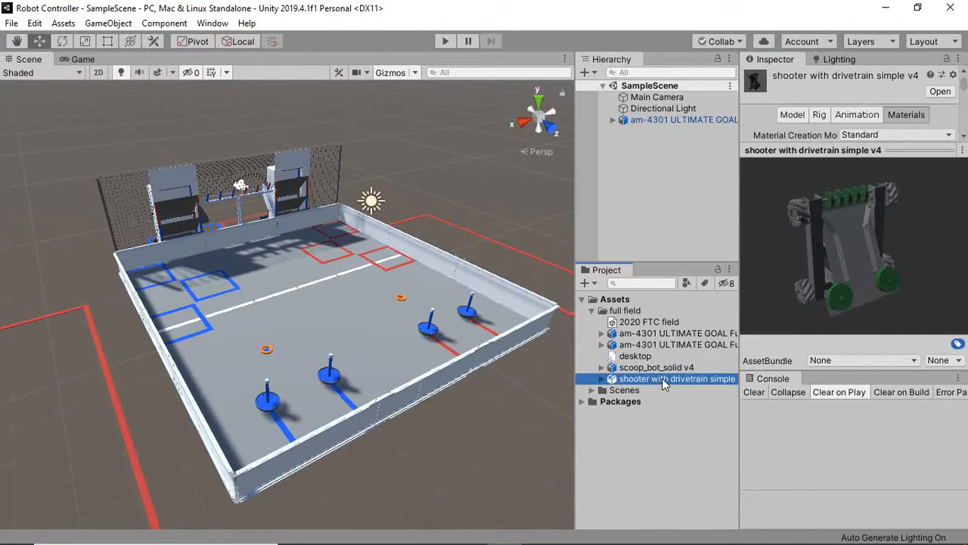
drag(658, 384, 304, 320)
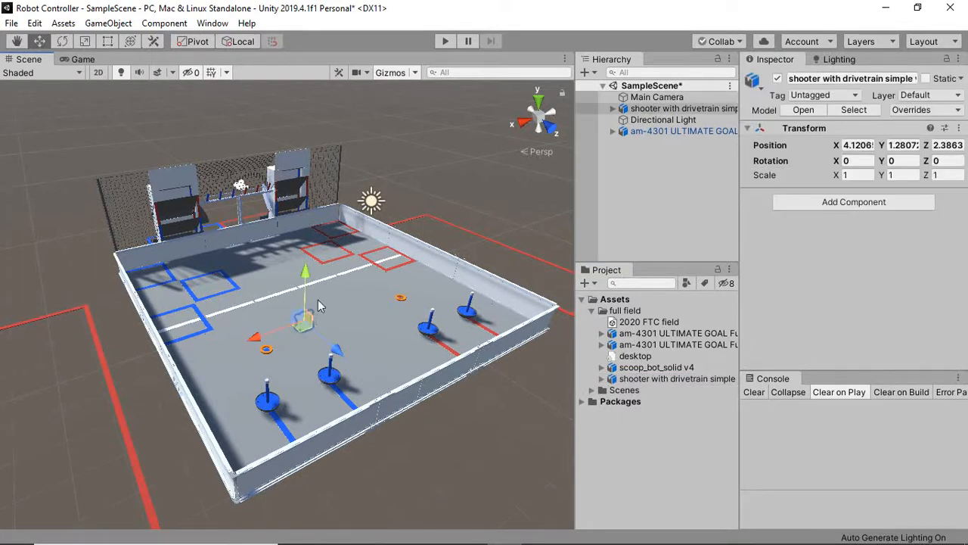
- Set the shooter robot's position to X 0, Y 0, Z 0
drag(321, 283, 327, 178)
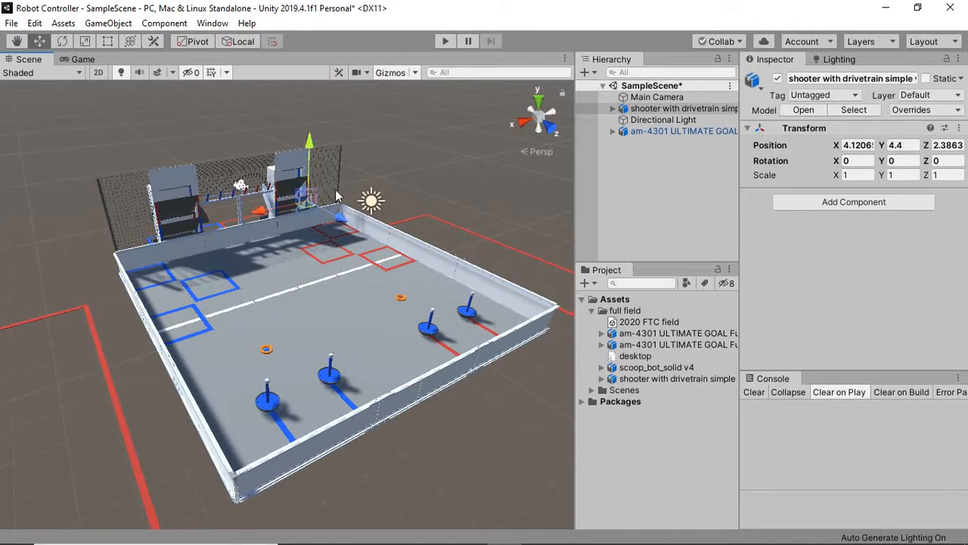
click(847, 145)
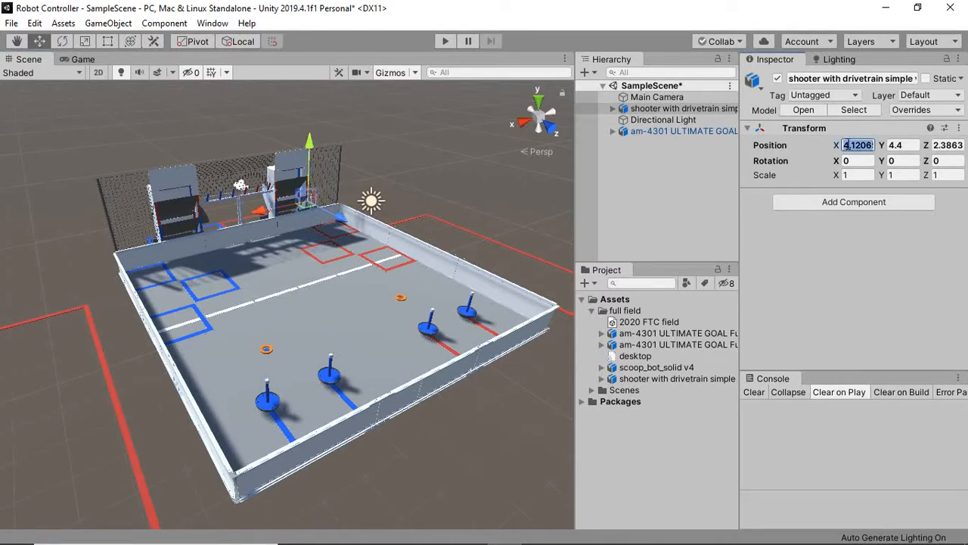
text(0)
key(Tab)
text(0)
key(Tab)
text(0)
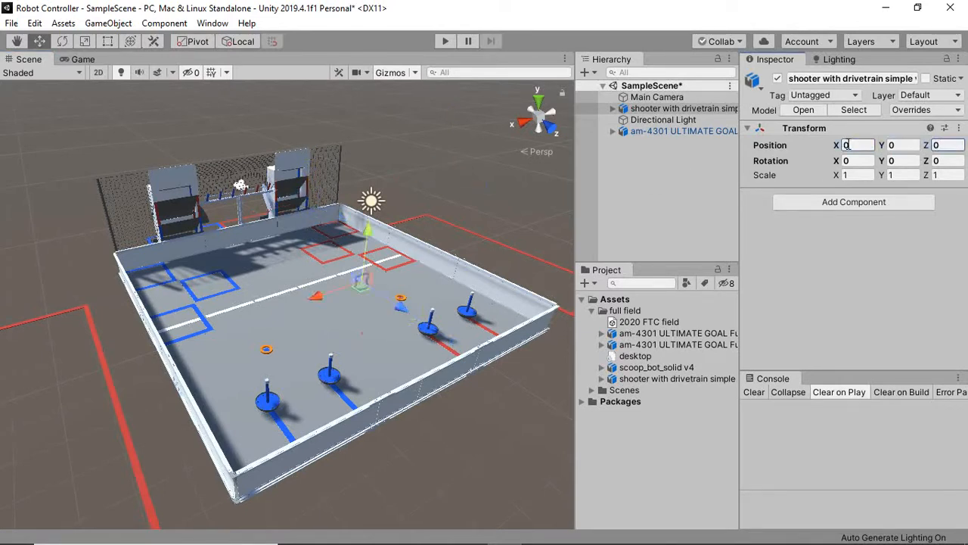
- Move the shooter robot up and into the field to about X 6.516, Y 5.264, Z 6.08
drag(367, 228, 384, 91)
drag(239, 184, 310, 300)
drag(395, 348, 376, 253)
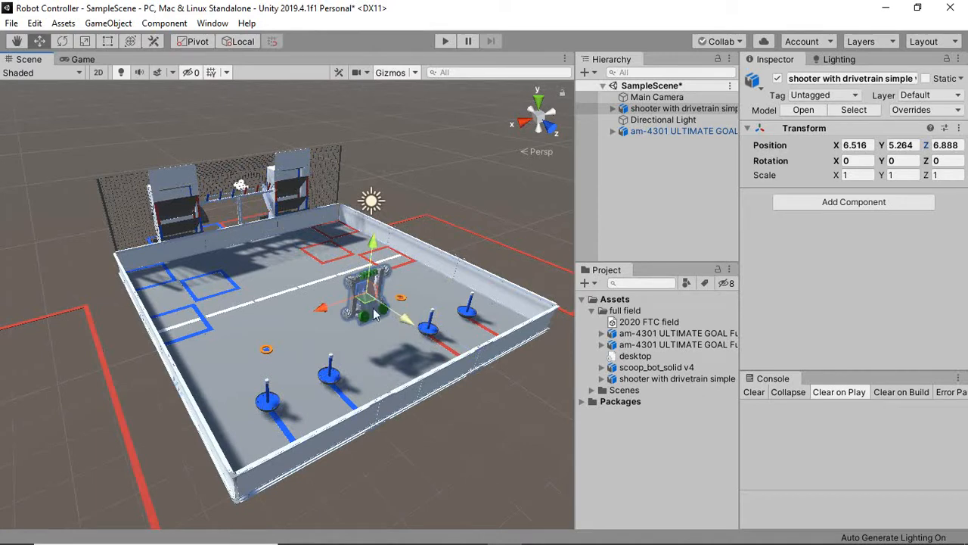
drag(373, 314, 400, 246)
- Set the shooter robot's X rotation to -90 so it stands on its wheels
key(f)
click(349, 233)
scroll(352, 234, down, 10)
click(650, 133)
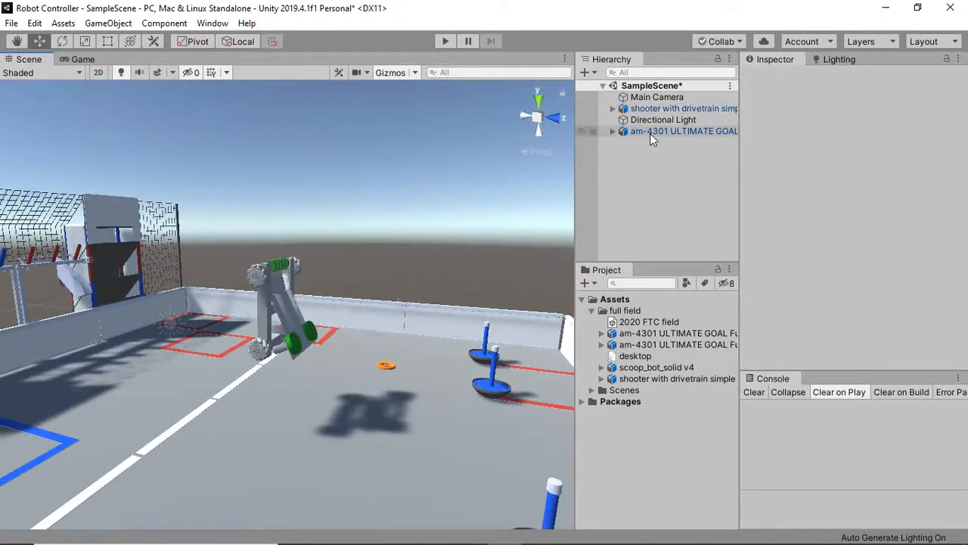
click(660, 110)
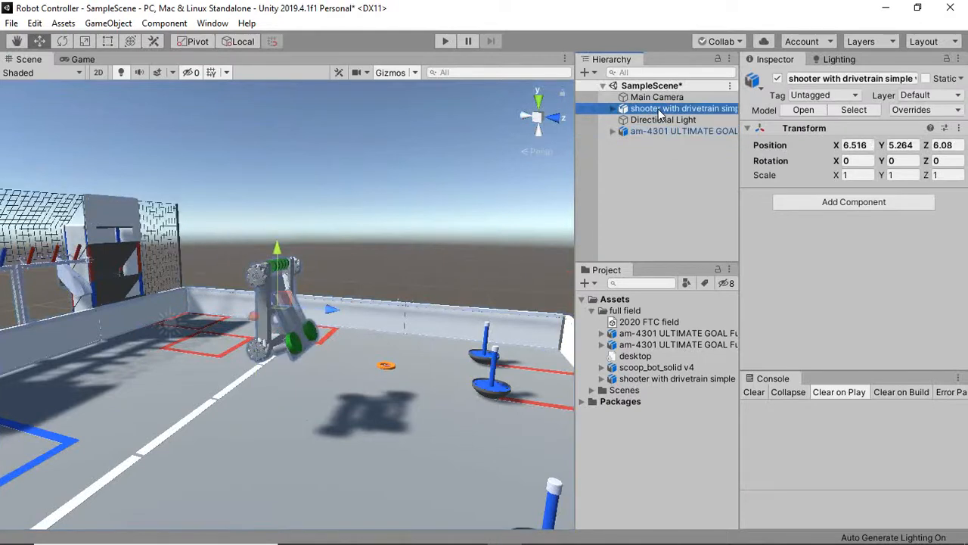
click(862, 161)
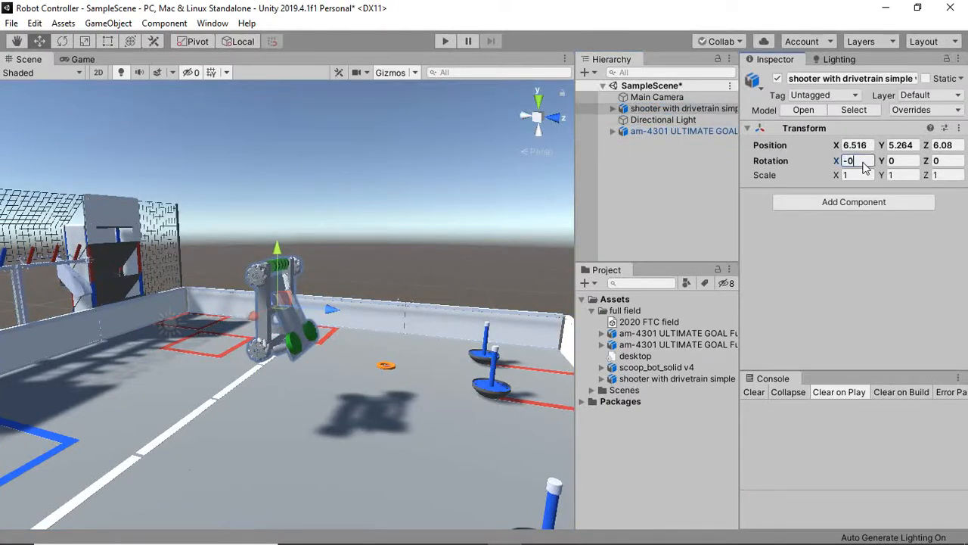
text(-90)
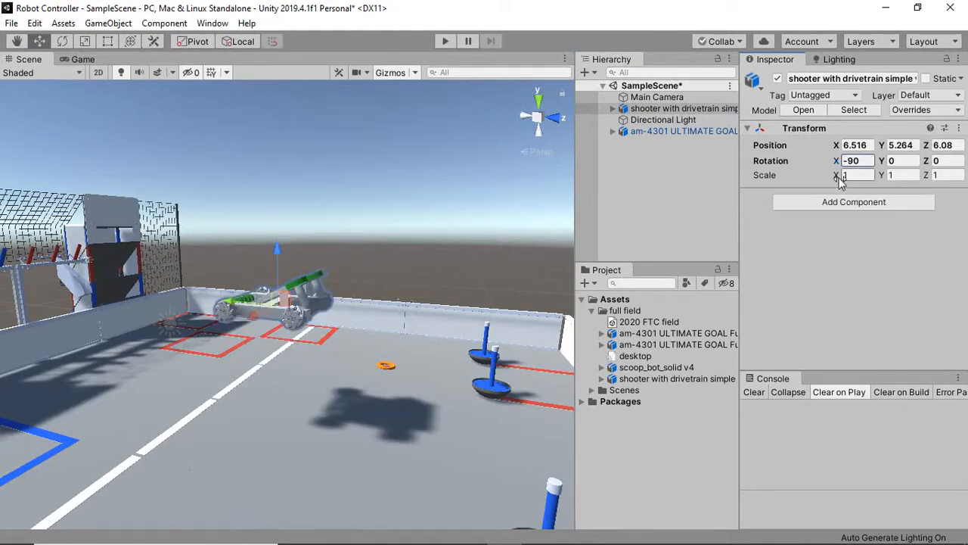
- Lower the shooter robot toward the field floor to about Y 4.864 and save the scene
right_click(298, 349)
key(f)
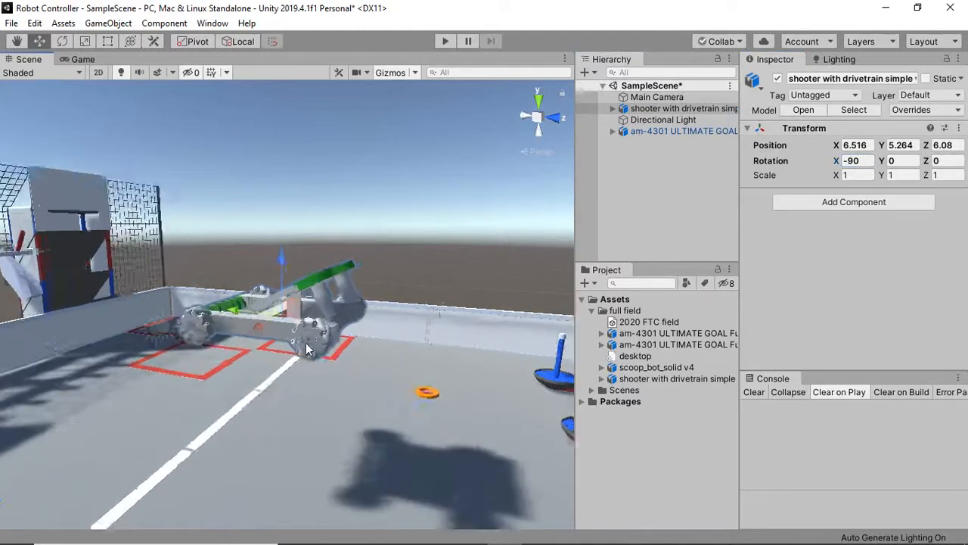
alt+drag(160, 337, 273, 331)
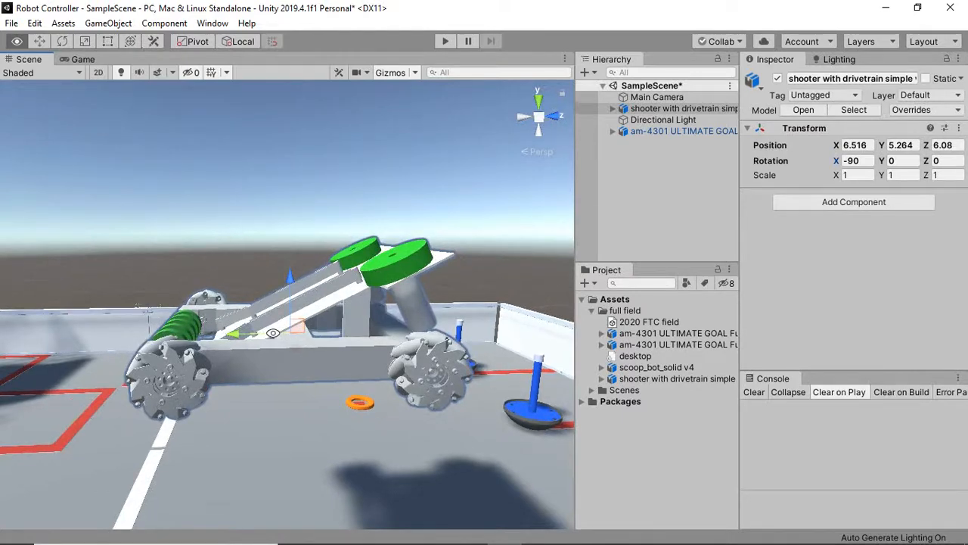
alt+drag(273, 332, 303, 367)
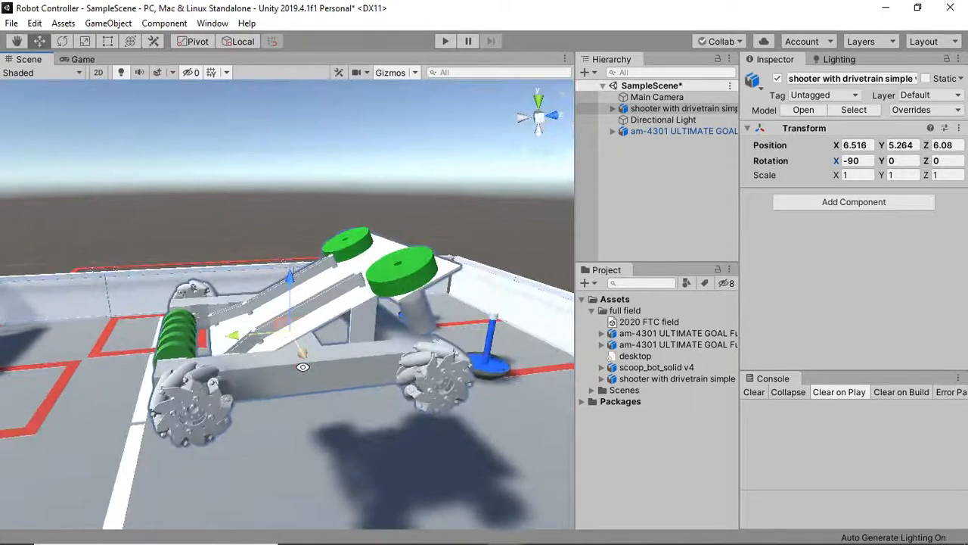
scroll(303, 367, down, 10)
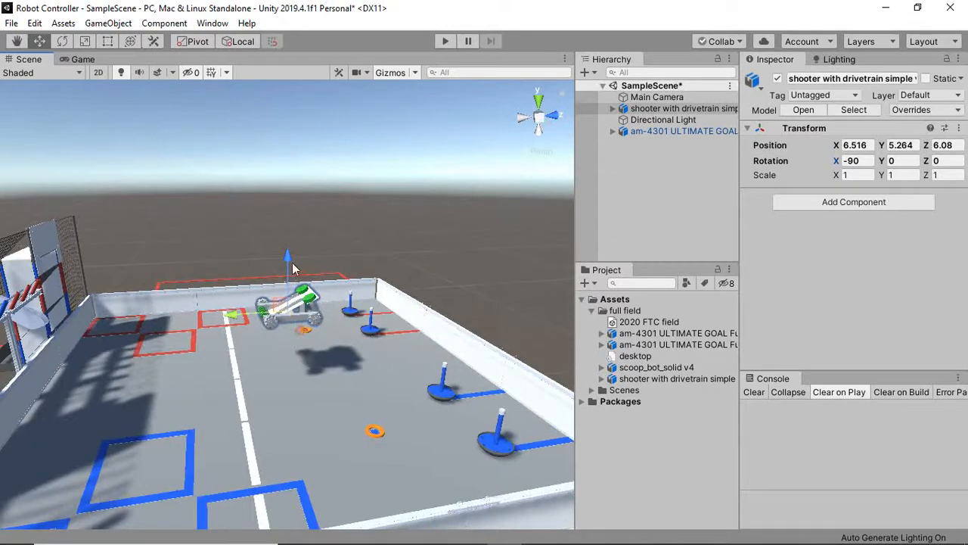
drag(291, 256, 295, 298)
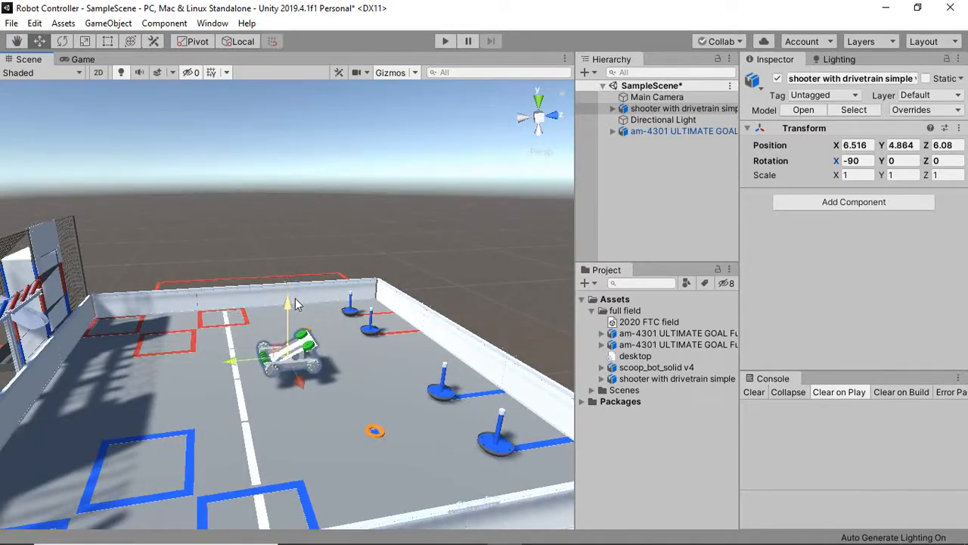
scroll(295, 298, up, 8)
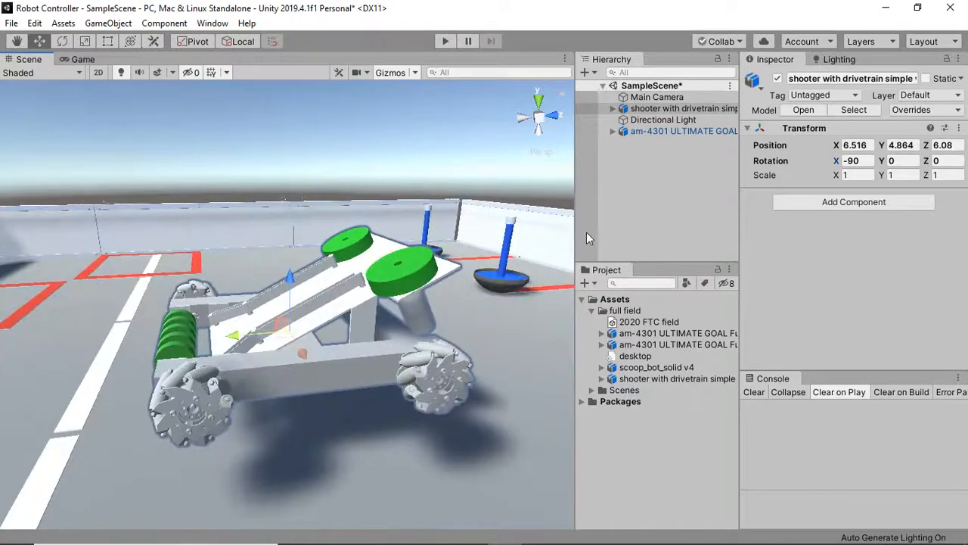
key(ctrl+s)
- Reorder the shooter robot below the field model in the scene hierarchy and save the scene
click(638, 189)
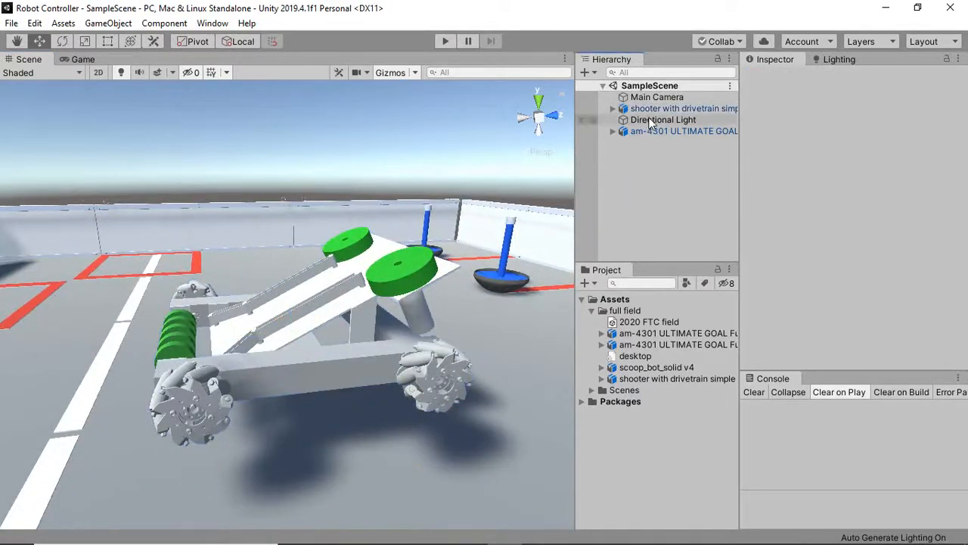
drag(649, 110, 648, 156)
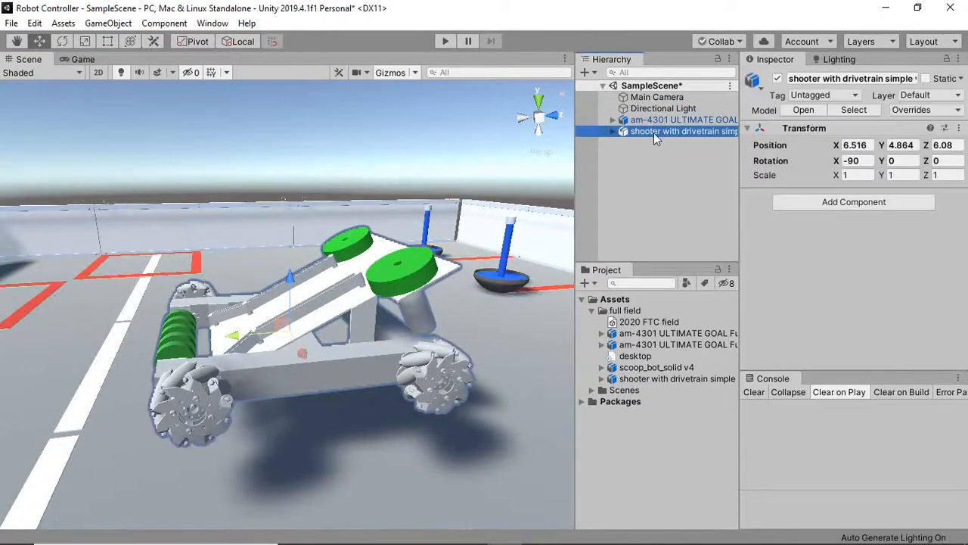
click(643, 172)
key(ctrl+s)
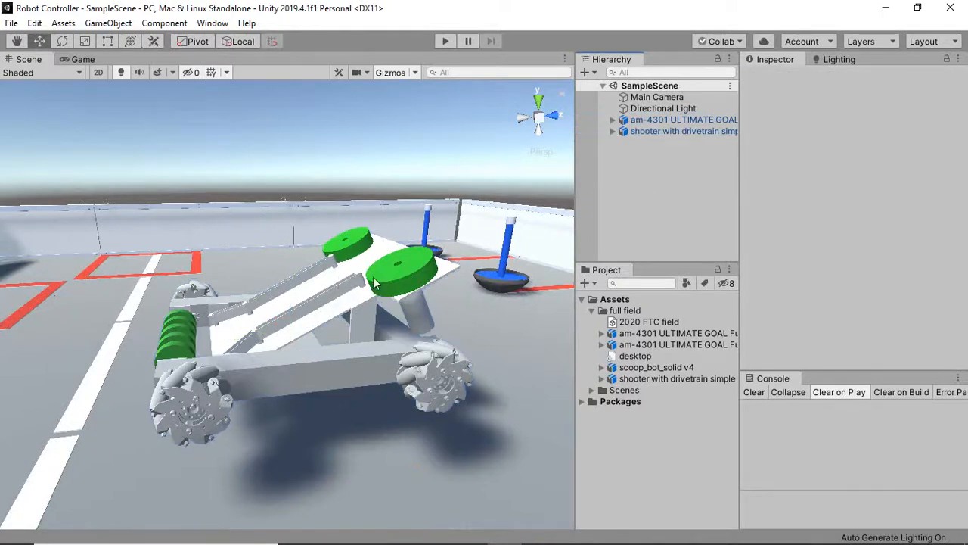
- Examine the shooter robot's component parts in the scene hierarchy and compare it with its source model asset
click(748, 394)
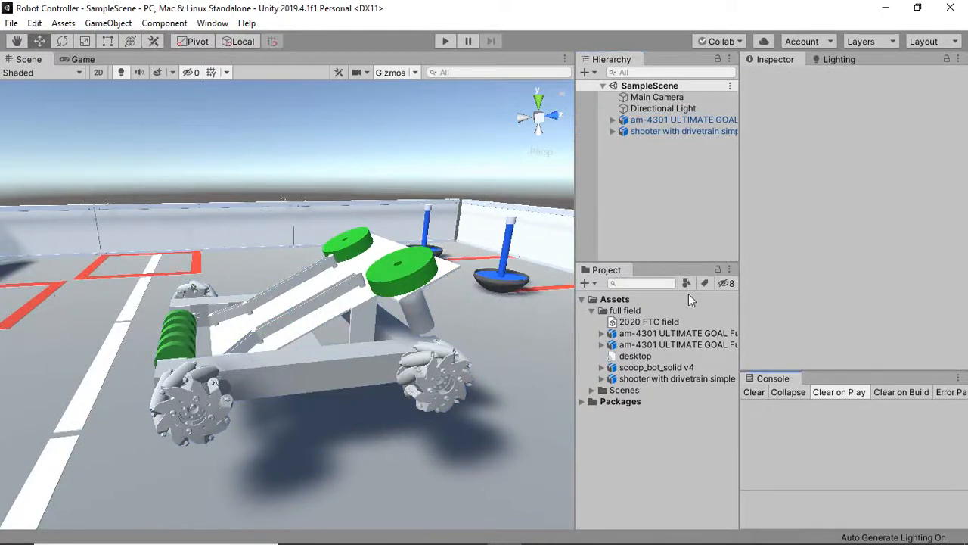
click(658, 134)
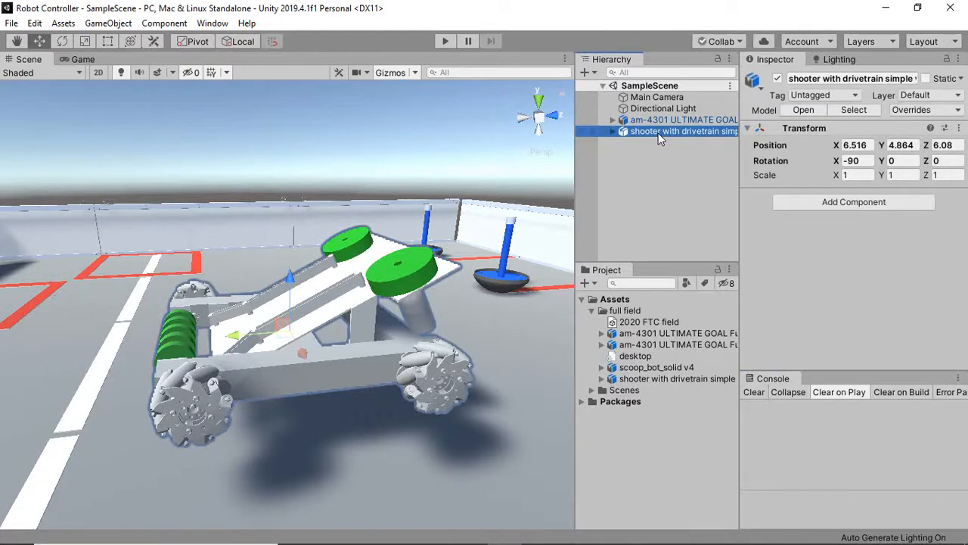
click(602, 378)
click(602, 378)
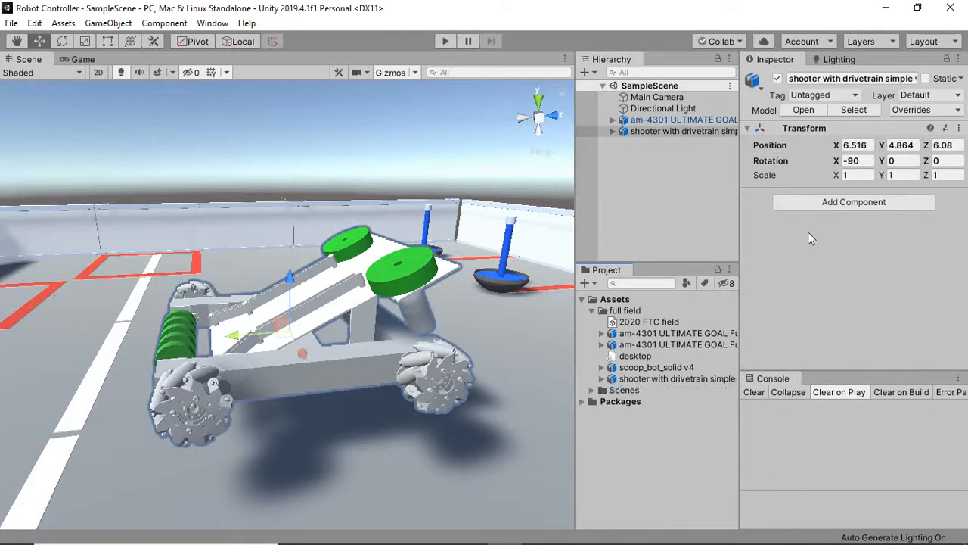
click(613, 133)
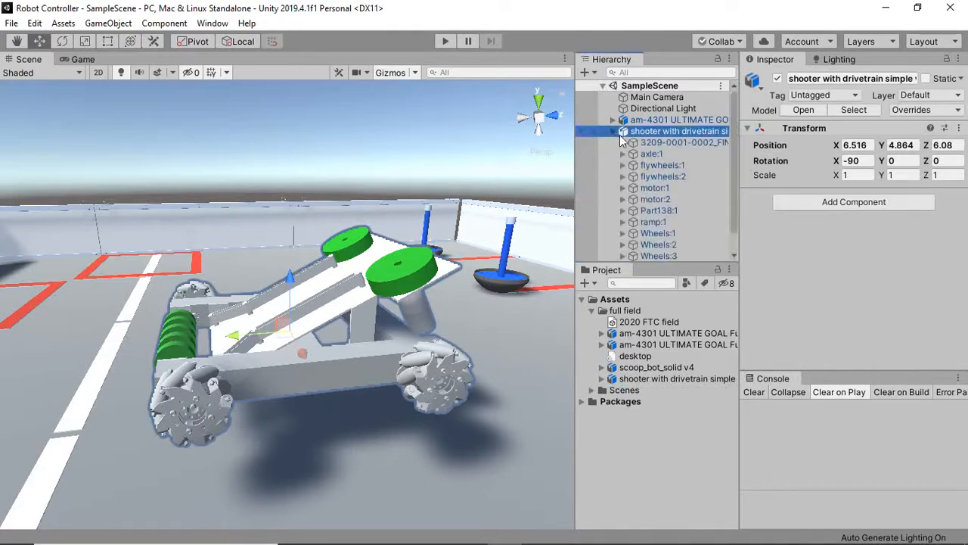
scroll(678, 154, down, 1)
scroll(665, 219, up, 1)
click(613, 132)
click(636, 151)
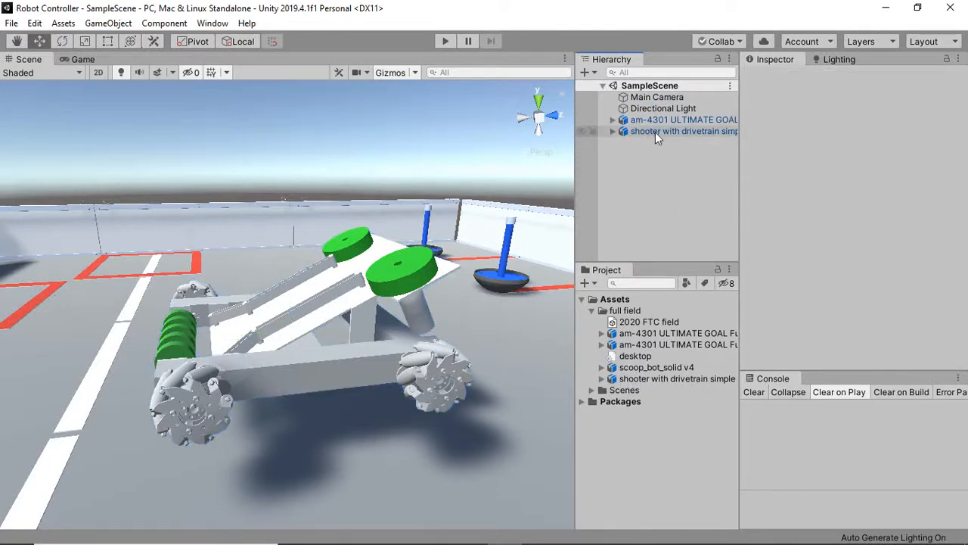
click(655, 132)
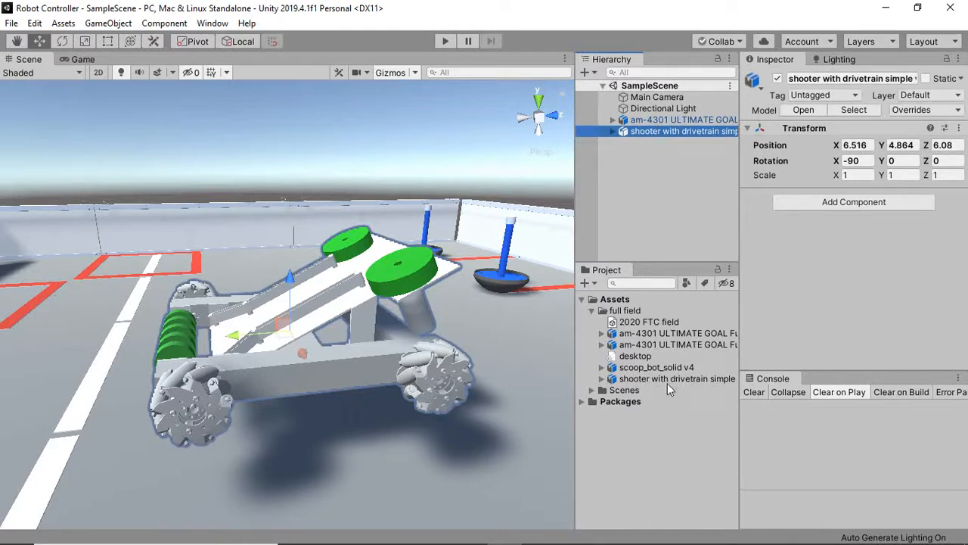
click(670, 195)
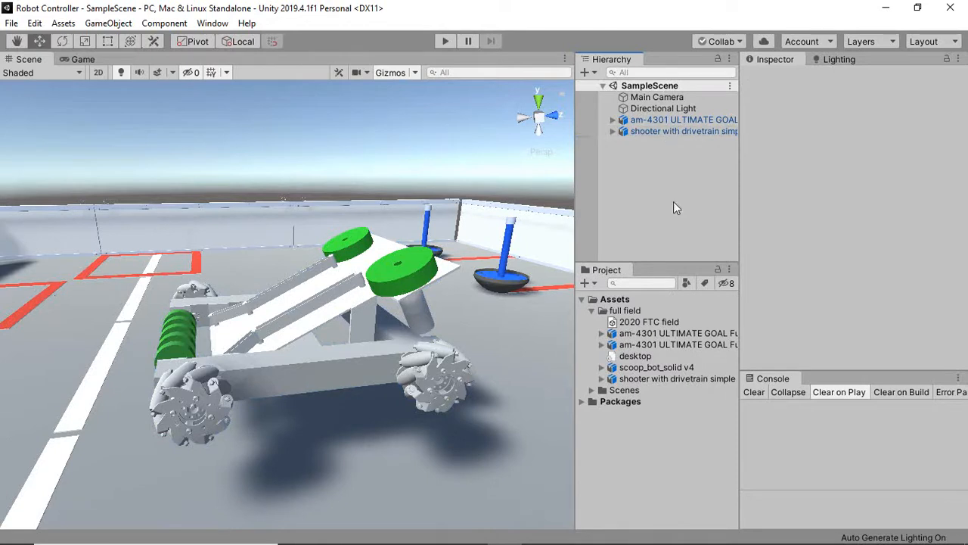
- Unpack the shooter robot prefab completely in the scene hierarchy and save the scene
click(655, 131)
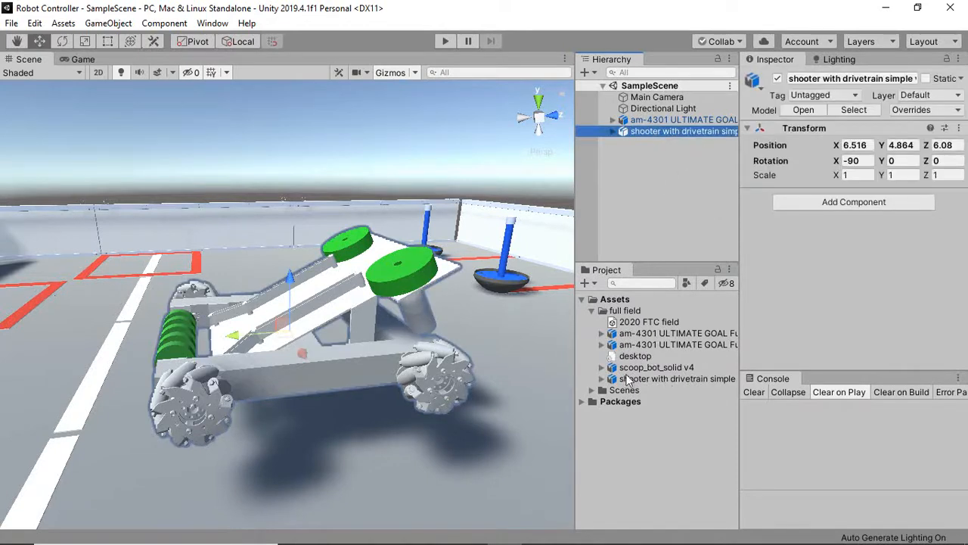
right_click(663, 131)
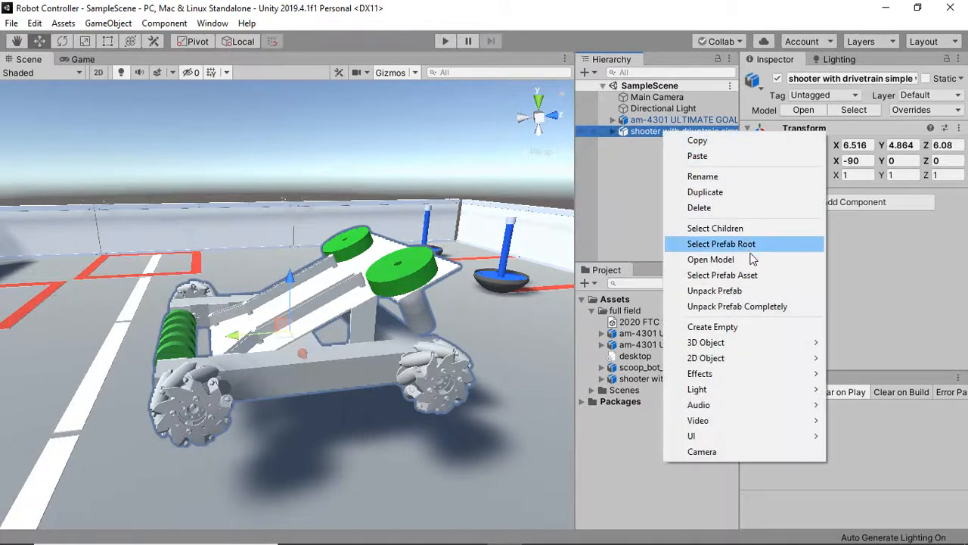
click(783, 306)
click(661, 141)
click(652, 130)
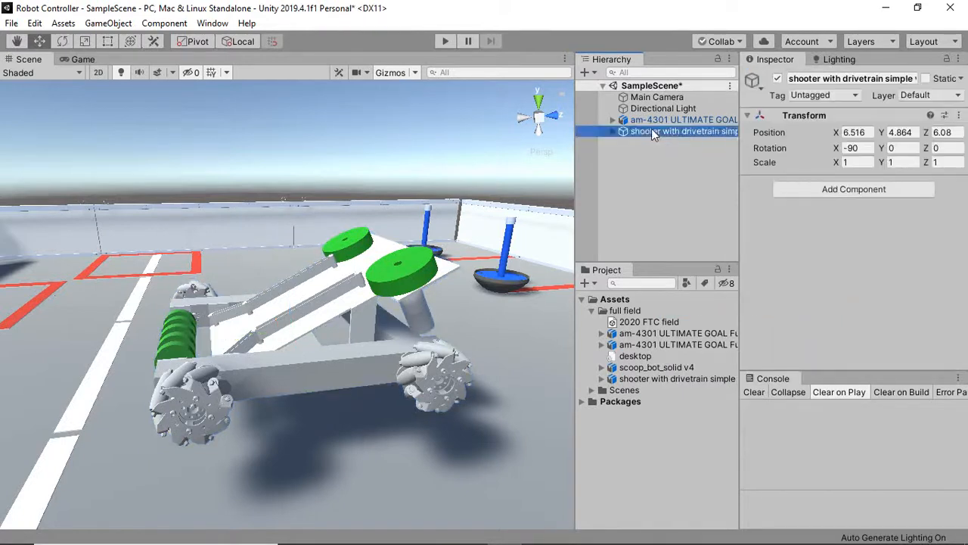
click(748, 390)
click(684, 232)
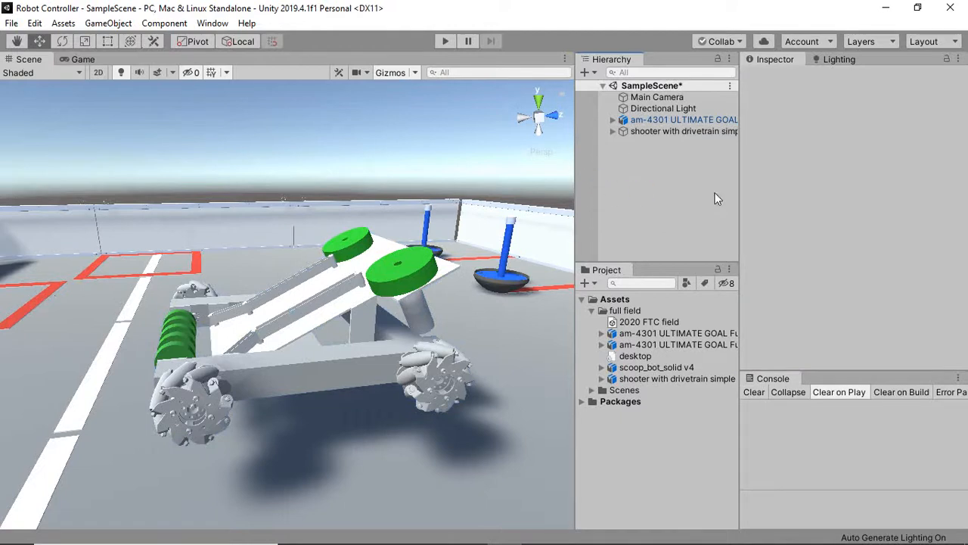
key(ctrl+s)
- Widen the hierarchy area, rename the shooter robot object to Robot, and save the scene
drag(740, 204, 754, 205)
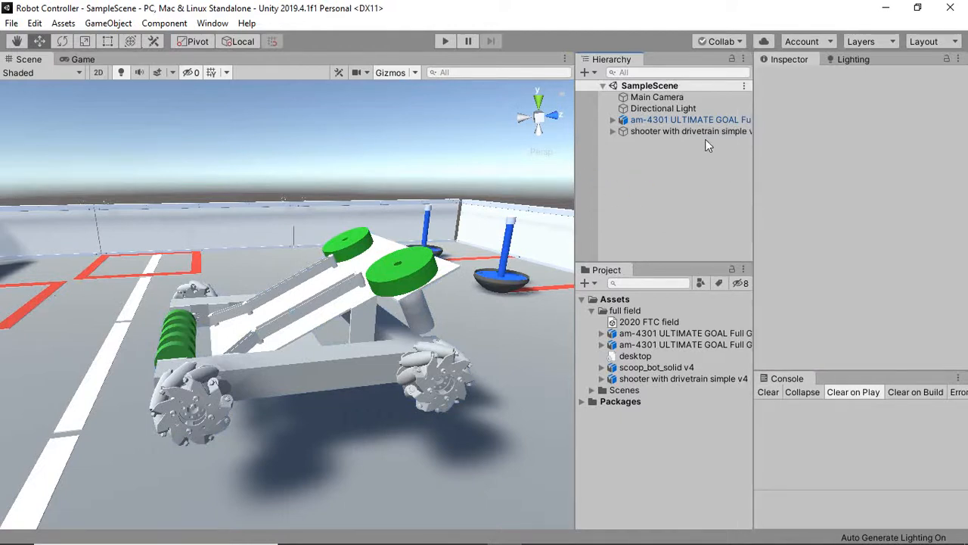
click(699, 132)
click(665, 133)
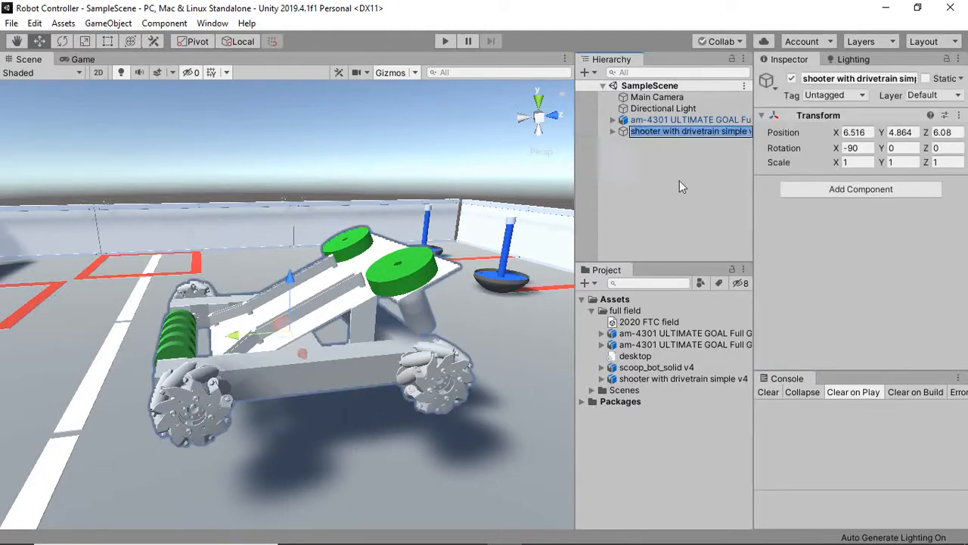
text(Robot)
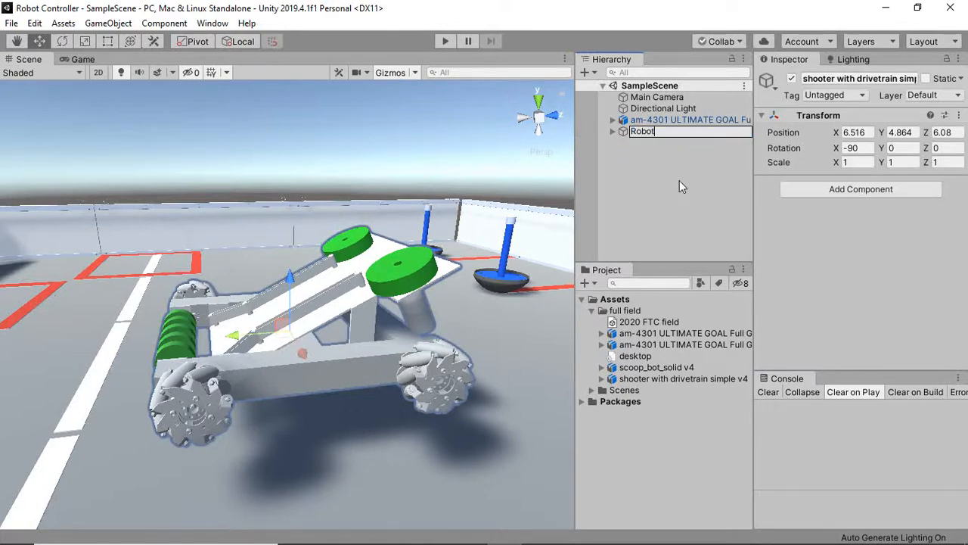
key(Return)
key(ctrl+s)
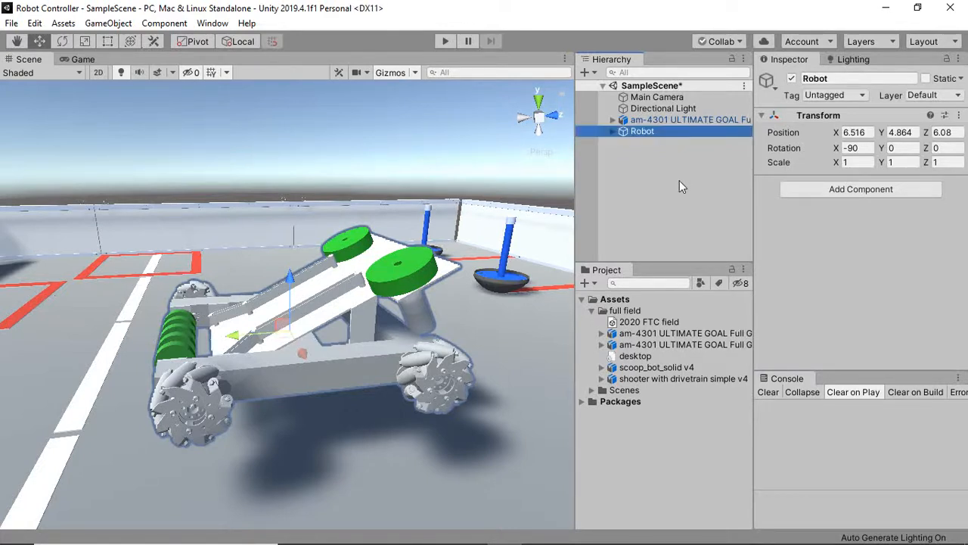
- Inspect the robot's wheels, intake and ramp from the front, and locate the flywheels:1 body in the hierarchy
mouse_move(264, 258)
alt+mouse_down()
mouse_move(431, 301)
mouse_move(634, 295)
mouse_move(696, 253)
mouse_move(675, 243)
mouse_move(293, 281)
mouse_move(262, 252)
alt+mouse_up()
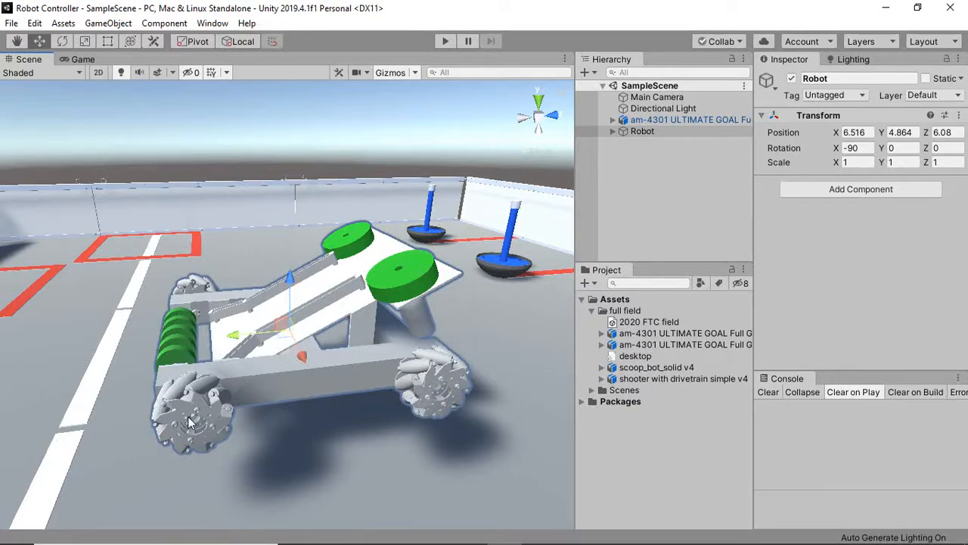
alt+drag(402, 404, 382, 236)
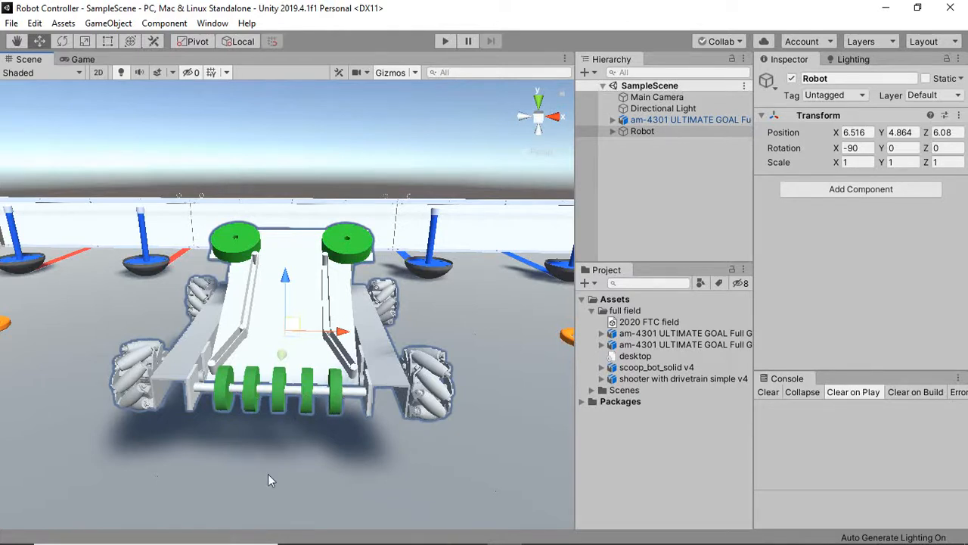
scroll(537, 352, down, 4)
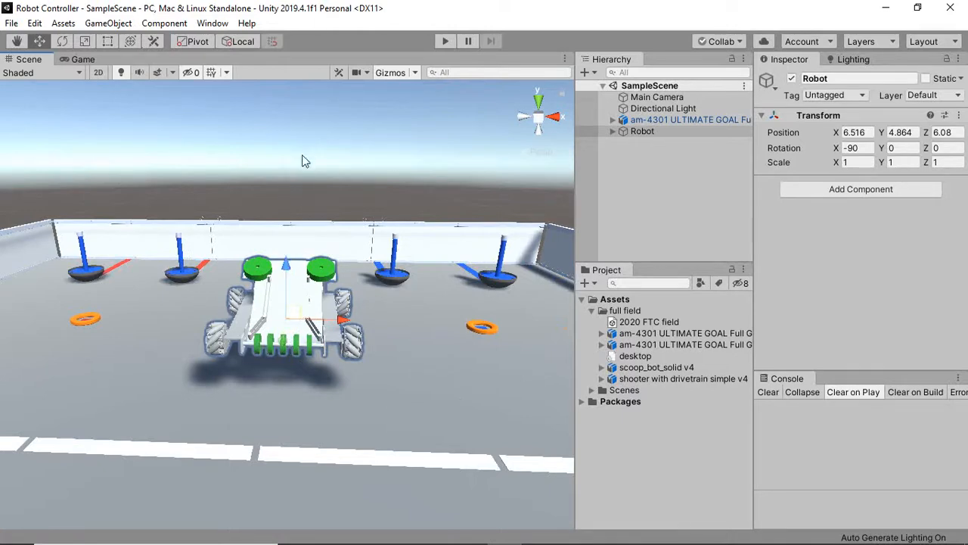
scroll(305, 242, up, 5)
scroll(304, 242, down, 2)
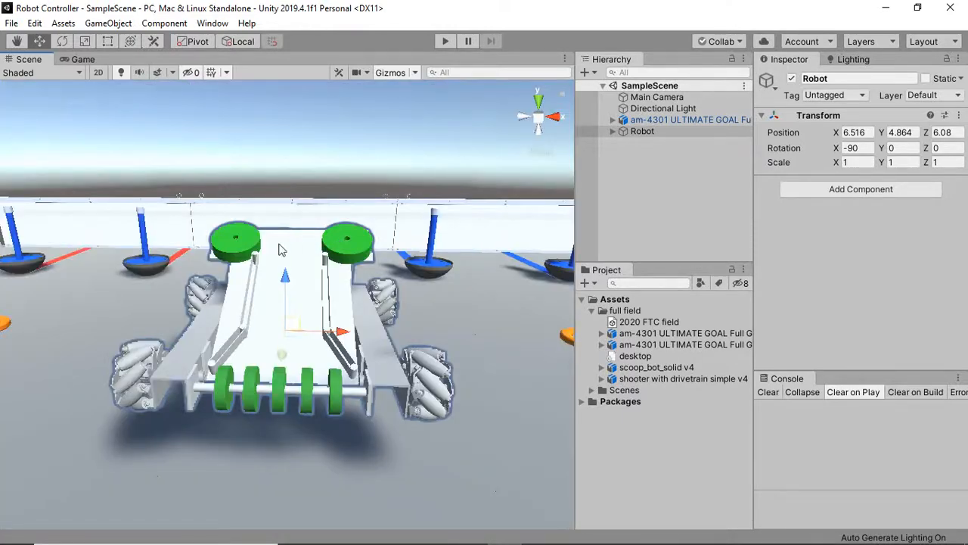
click(345, 256)
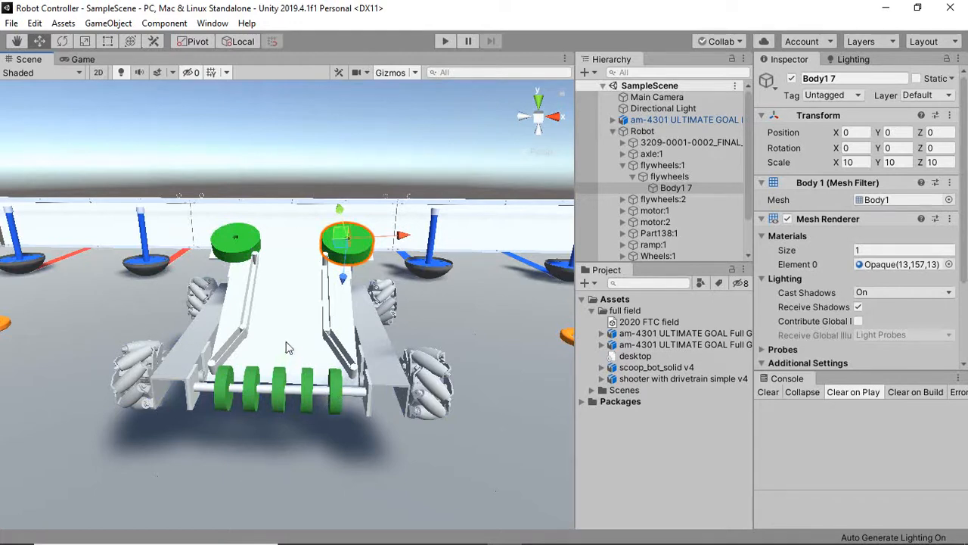
click(622, 164)
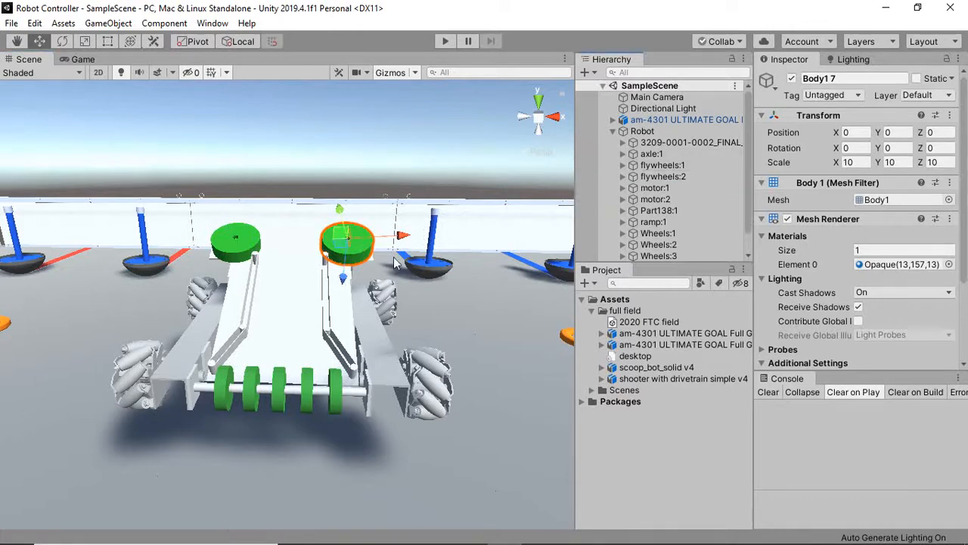
scroll(397, 261, down, 3)
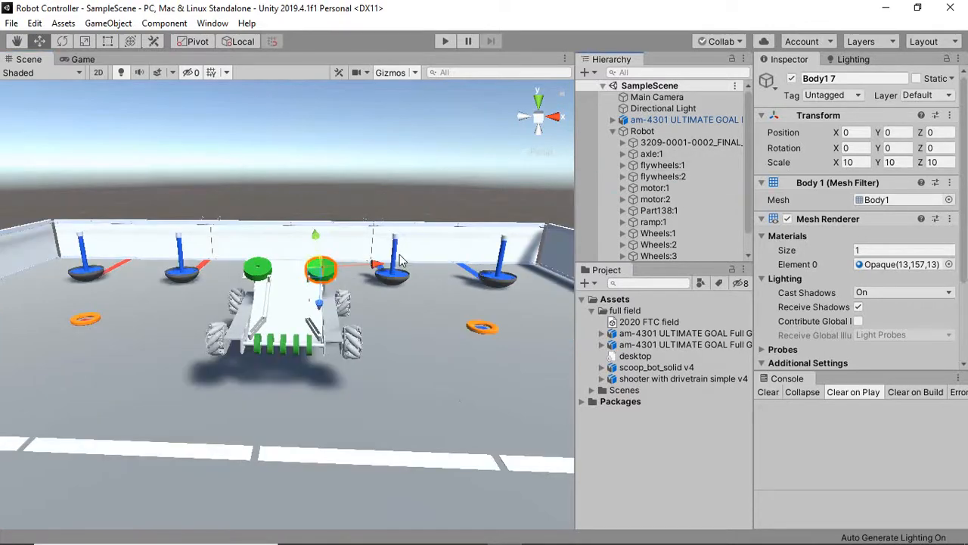
scroll(401, 260, up, 3)
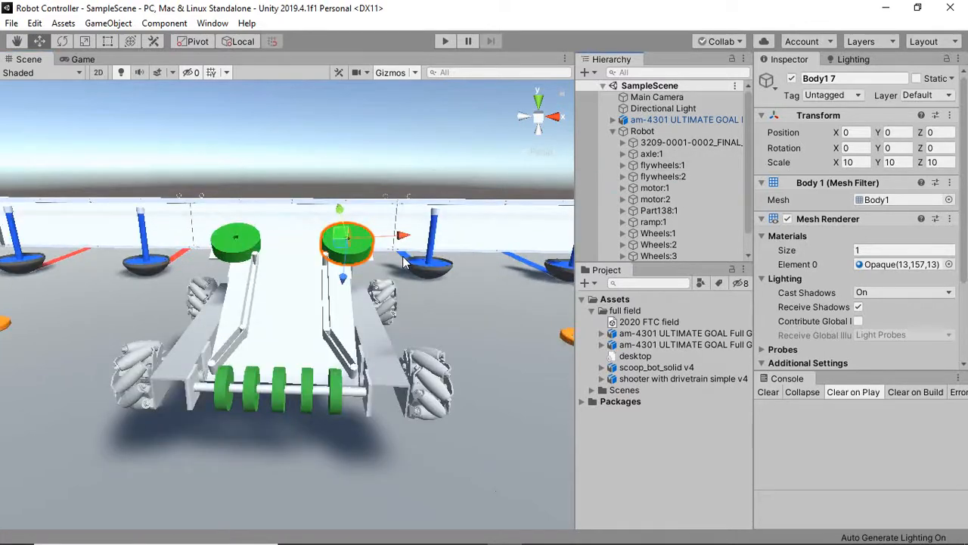
scroll(670, 222, down, 1)
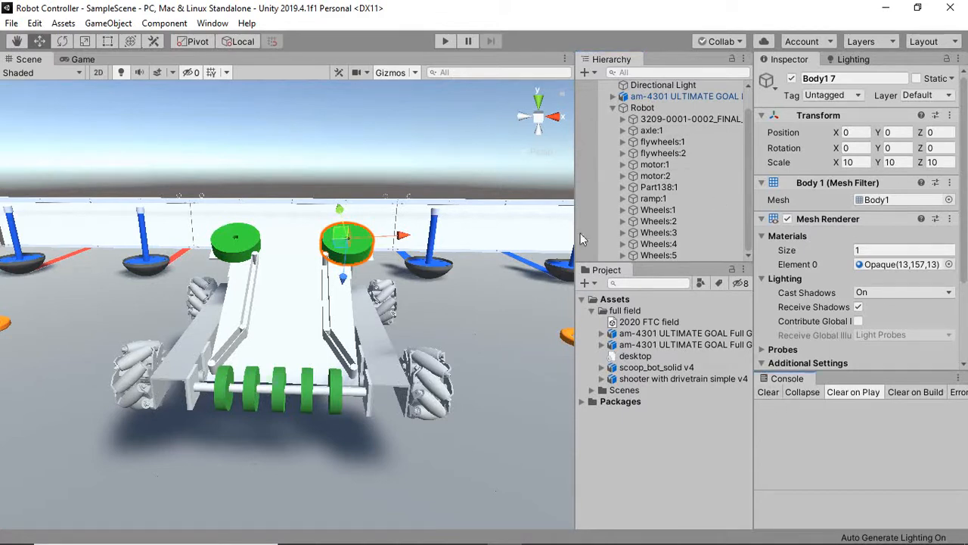
click(427, 384)
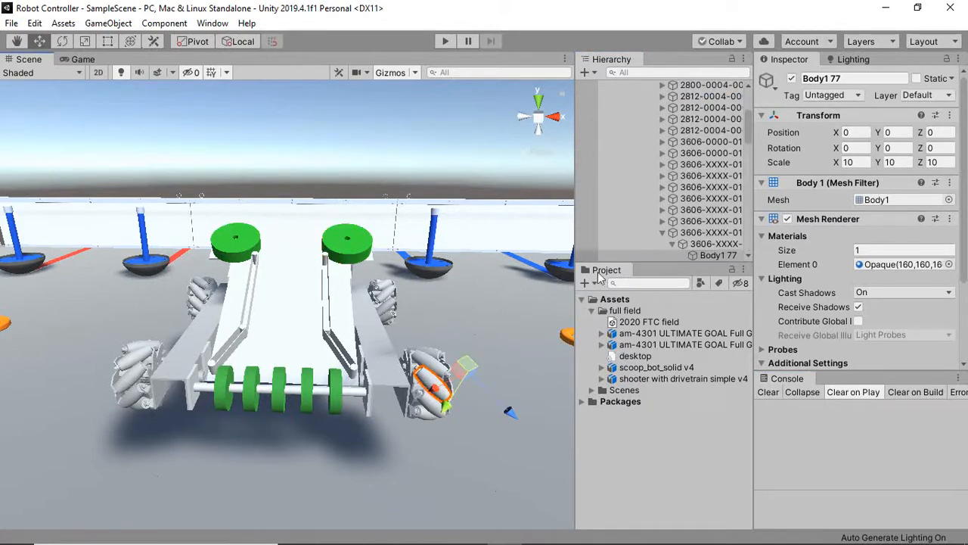
scroll(664, 237, up, 4)
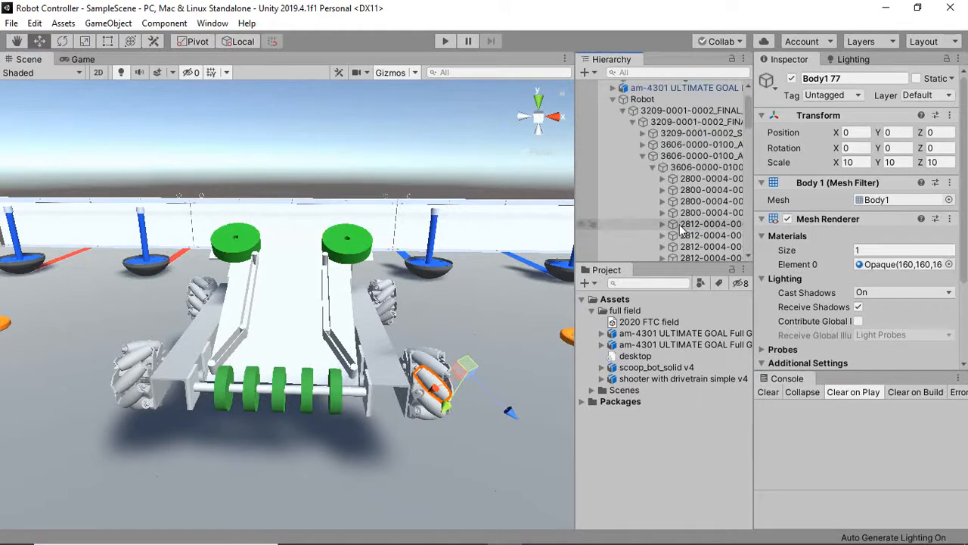
click(680, 160)
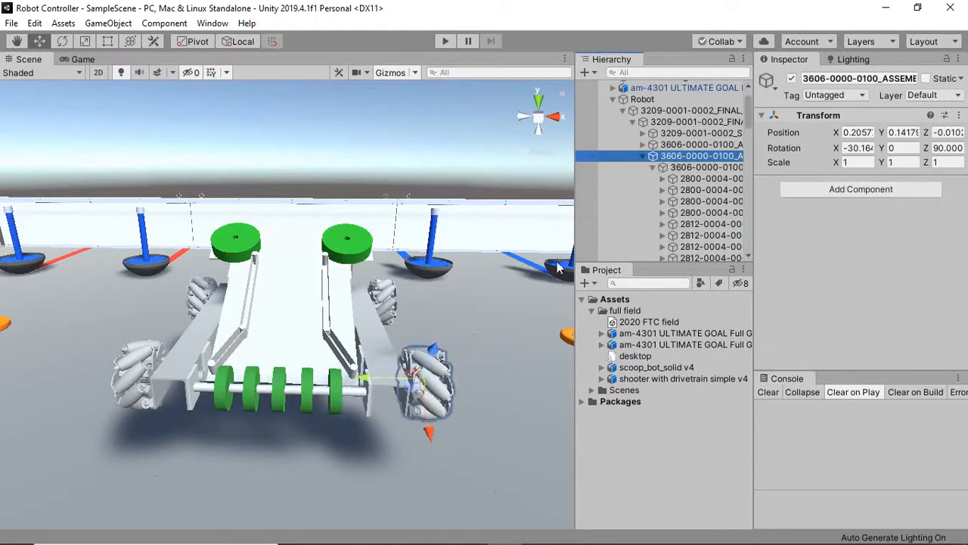
drag(369, 376, 433, 380)
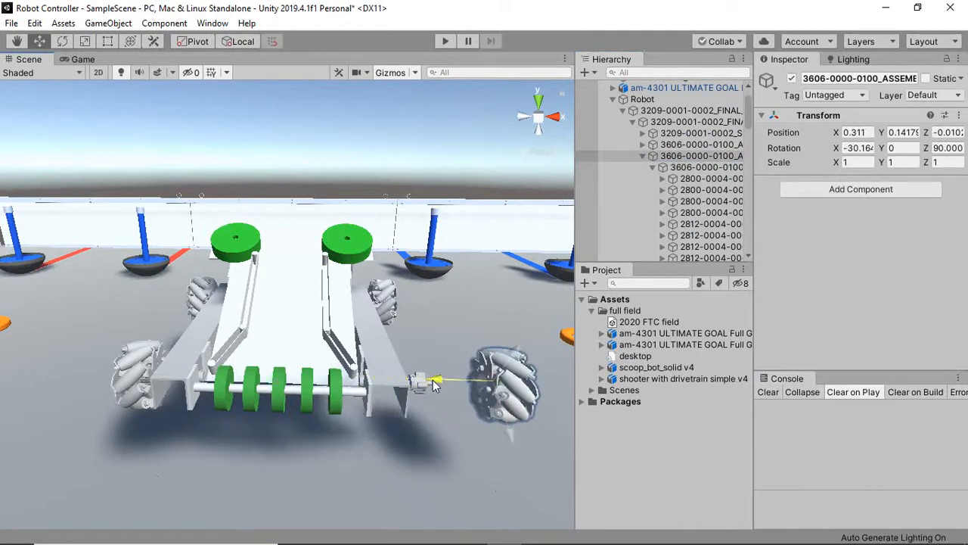
key(ctrl+z)
click(716, 157)
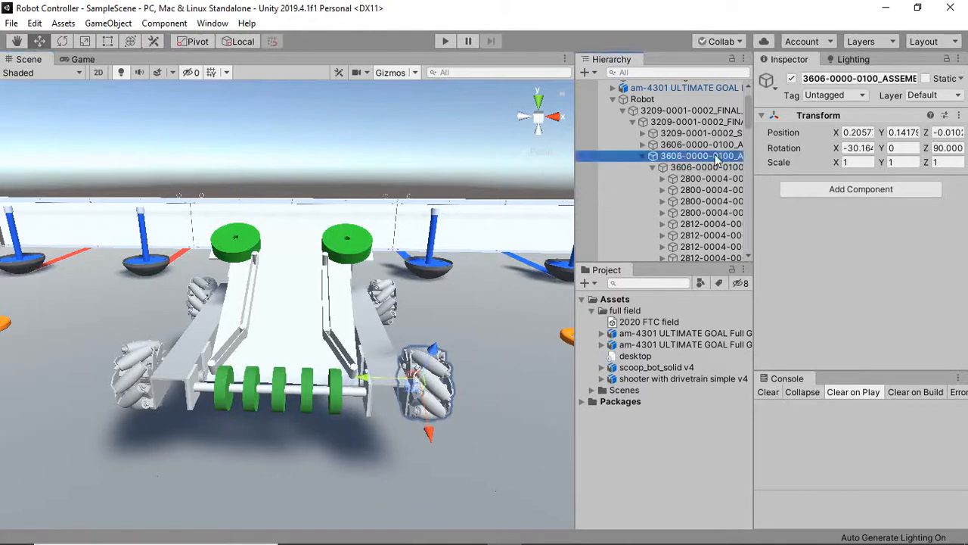
click(695, 156)
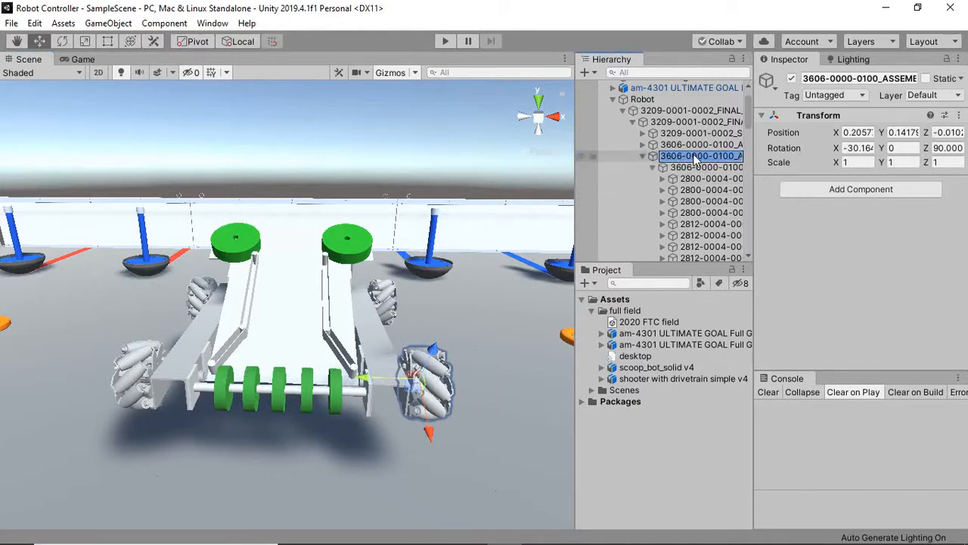
text(Bac)
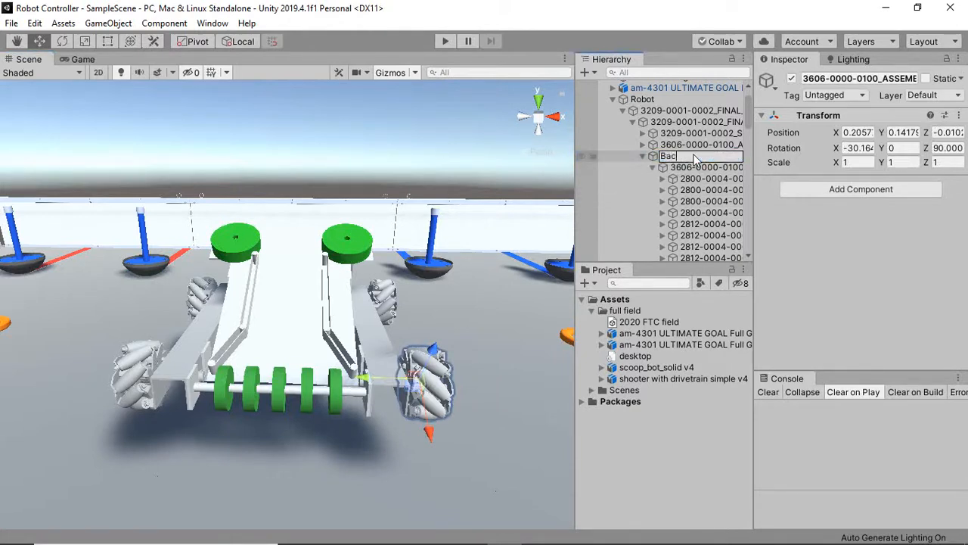
text(kRight_Wheel)
key(Return)
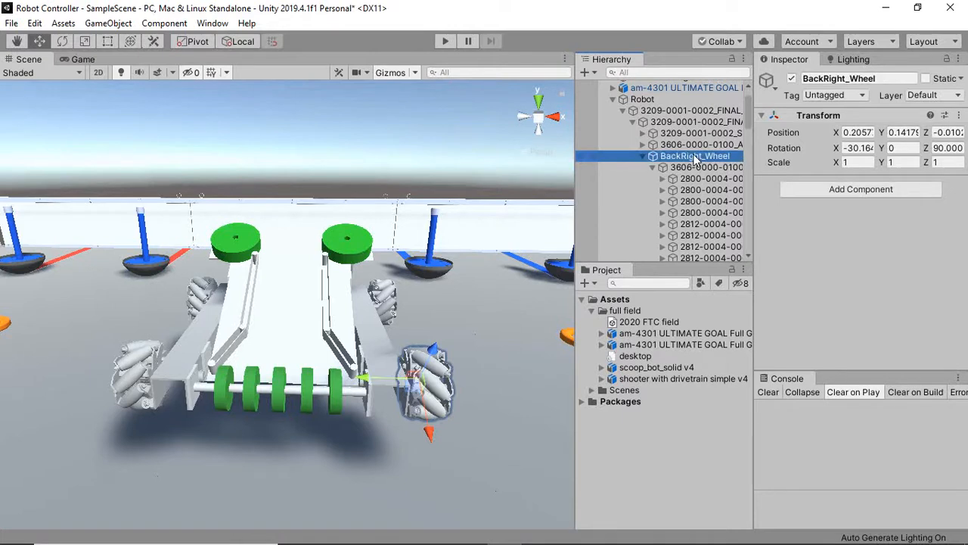
click(684, 167)
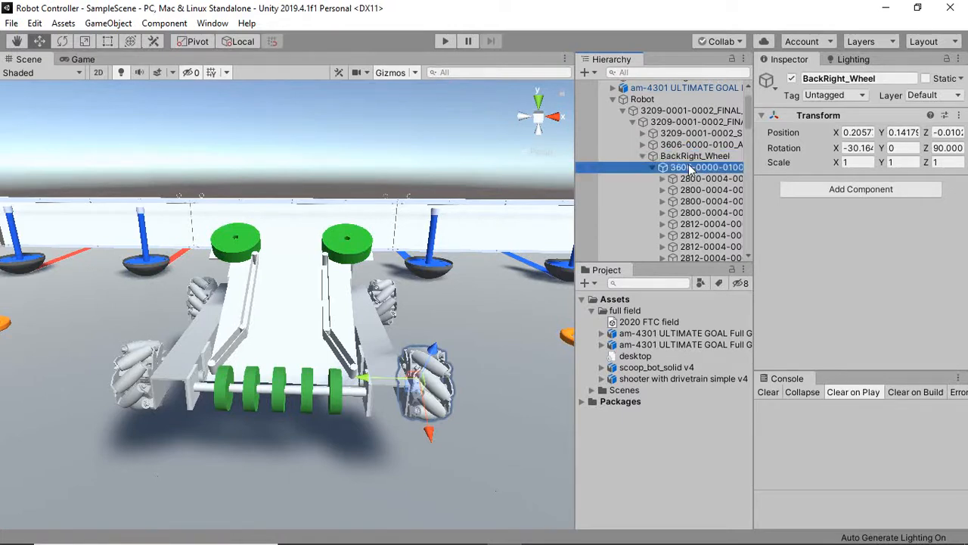
click(662, 180)
click(673, 190)
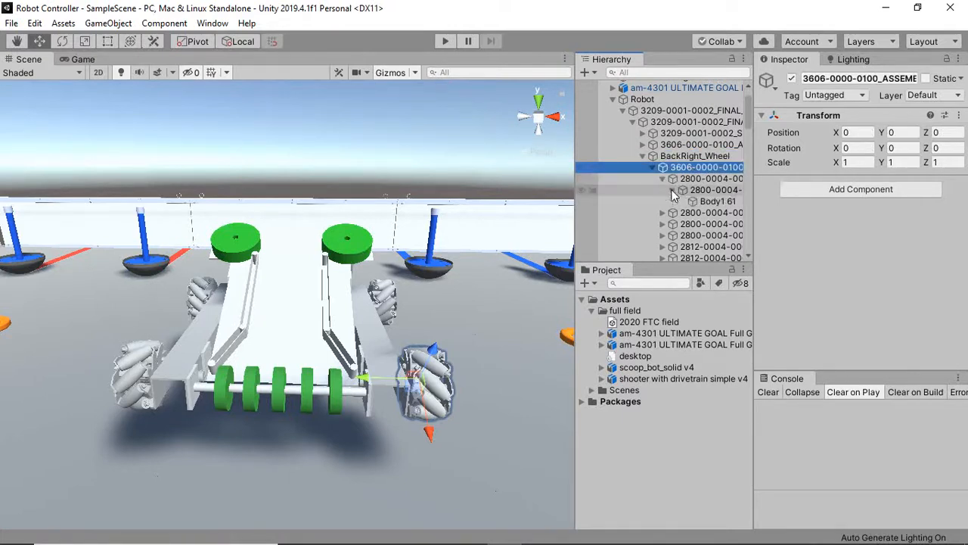
click(702, 213)
double_click(701, 195)
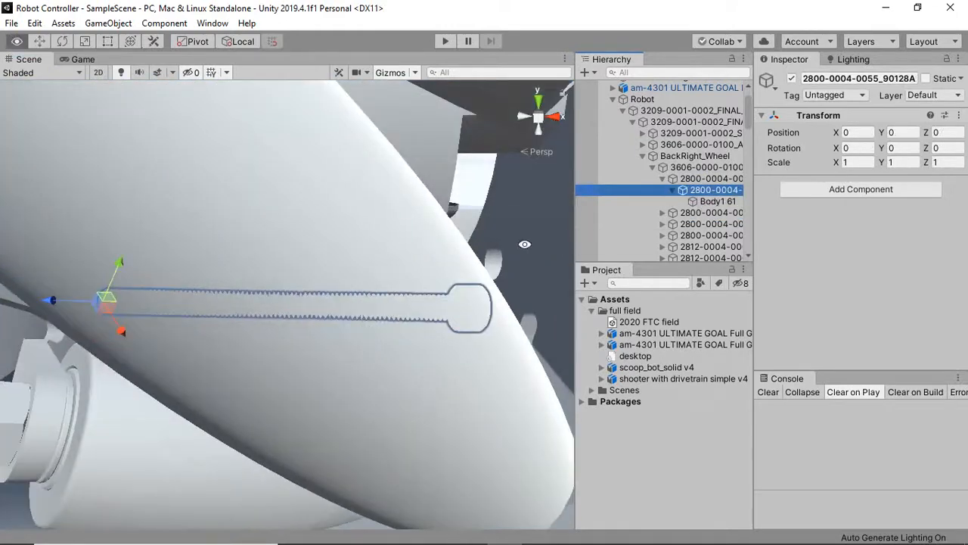
alt+drag(510, 252, 277, 221)
scroll(277, 222, down, 10)
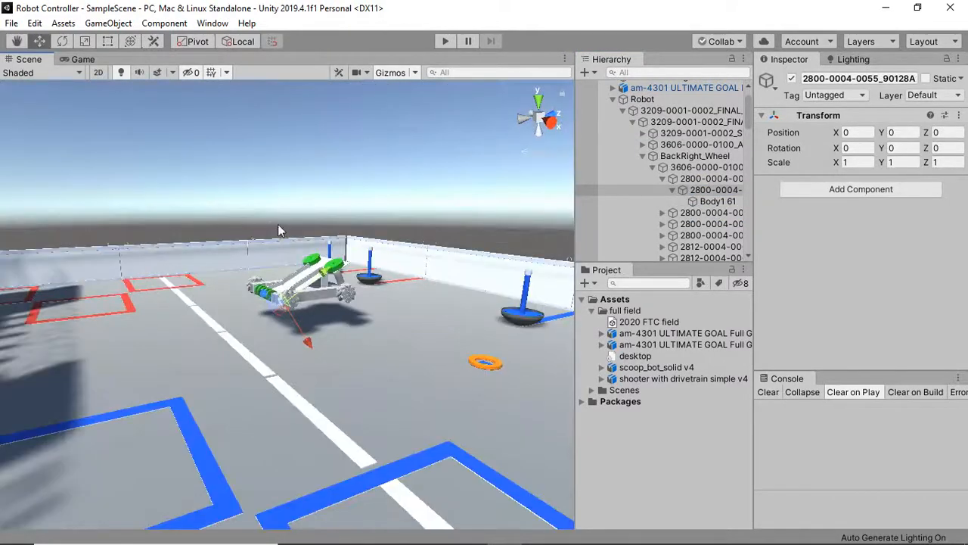
scroll(304, 276, up, 10)
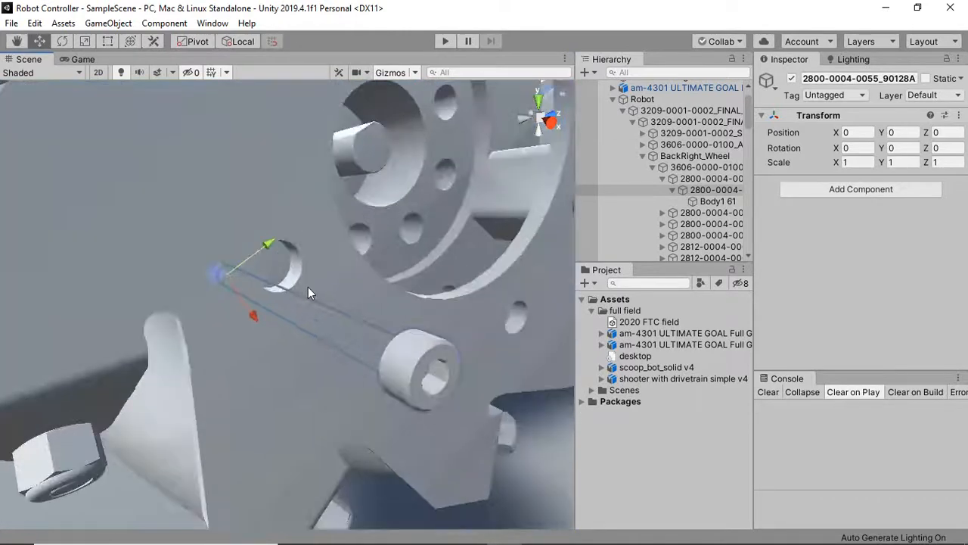
scroll(309, 292, down, 9)
alt+drag(307, 274, 362, 301)
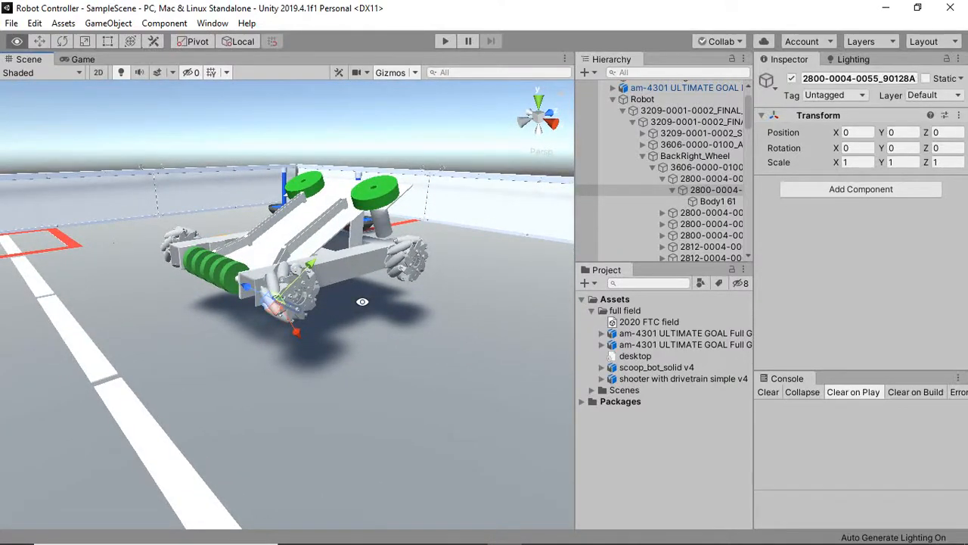
alt+drag(363, 301, 368, 310)
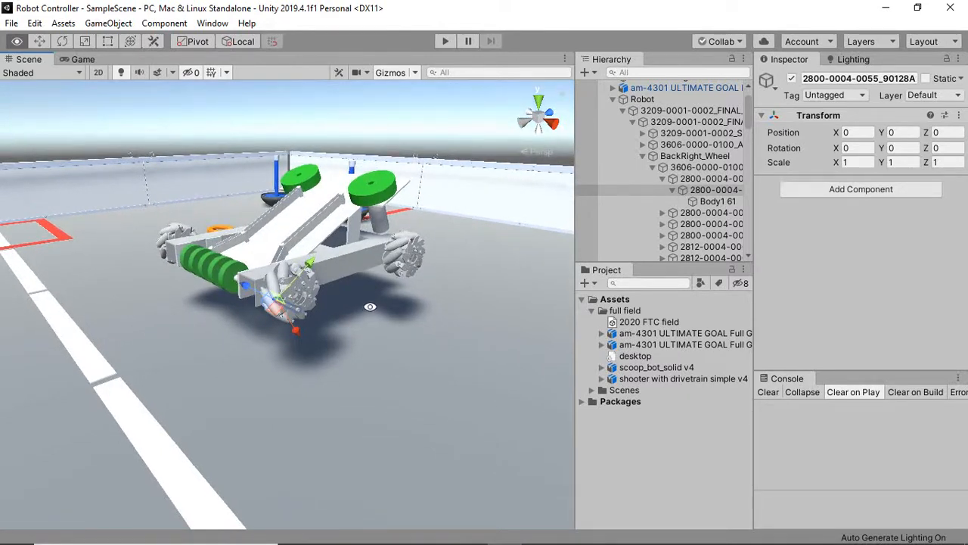
alt+drag(369, 306, 365, 306)
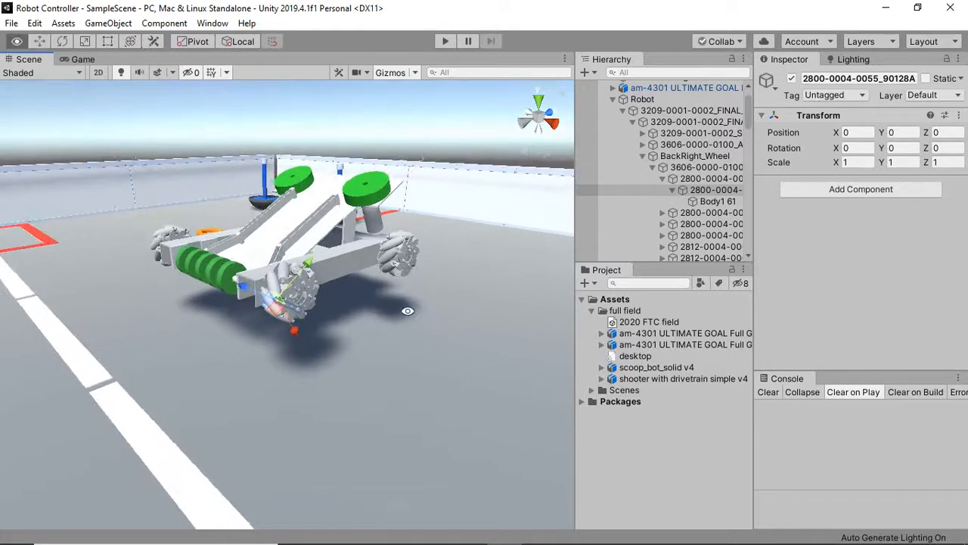
- Select BackRight_Wheel, fold away its expanded screw entry, and widen the hierarchy area on both sides to show longer part names
click(689, 189)
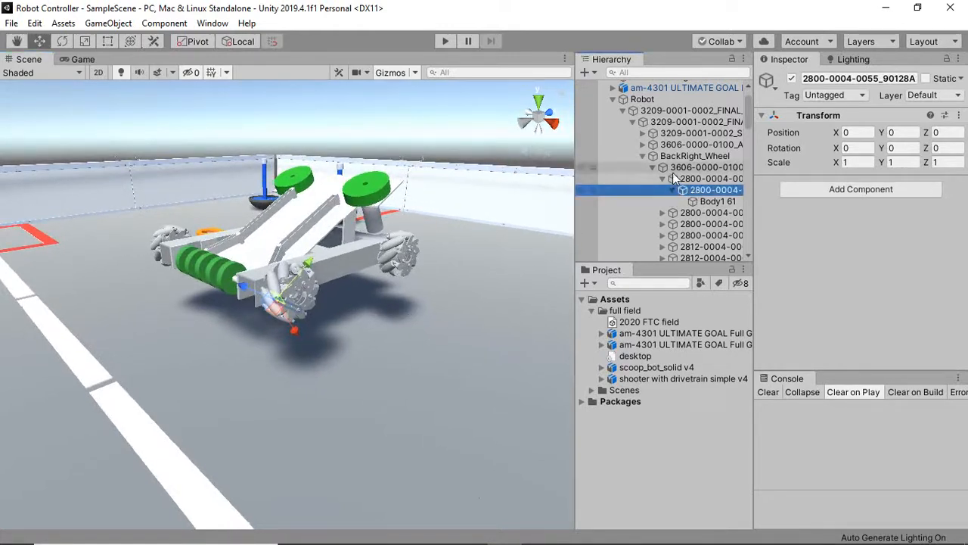
click(676, 159)
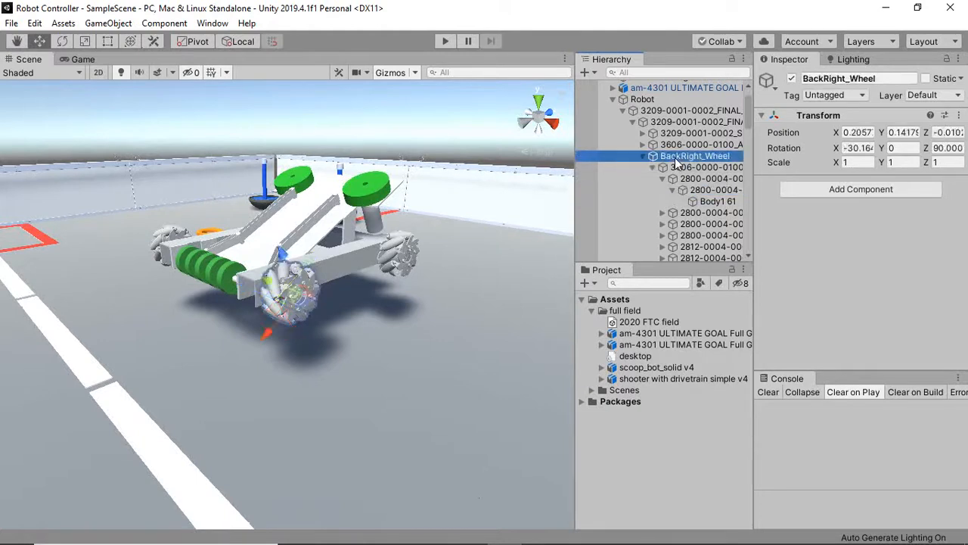
click(652, 167)
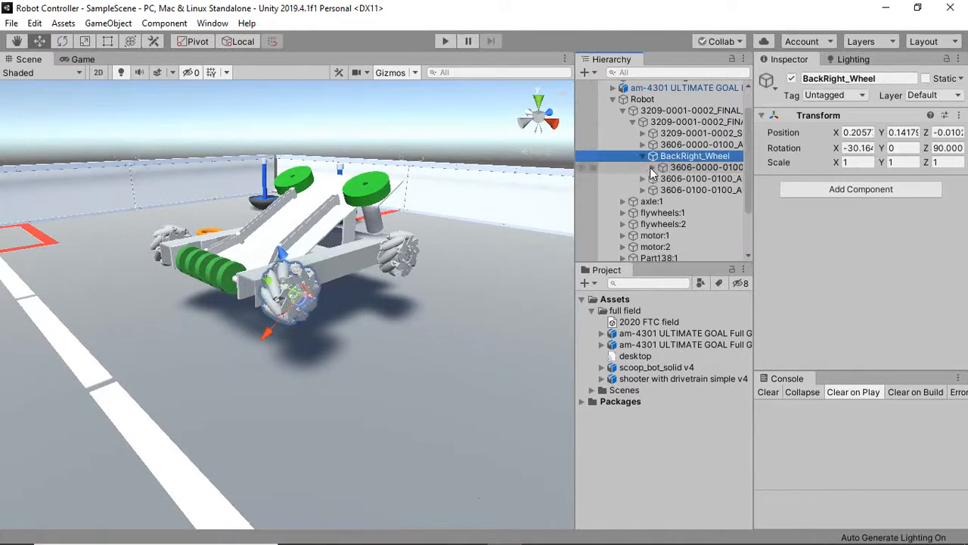
click(650, 167)
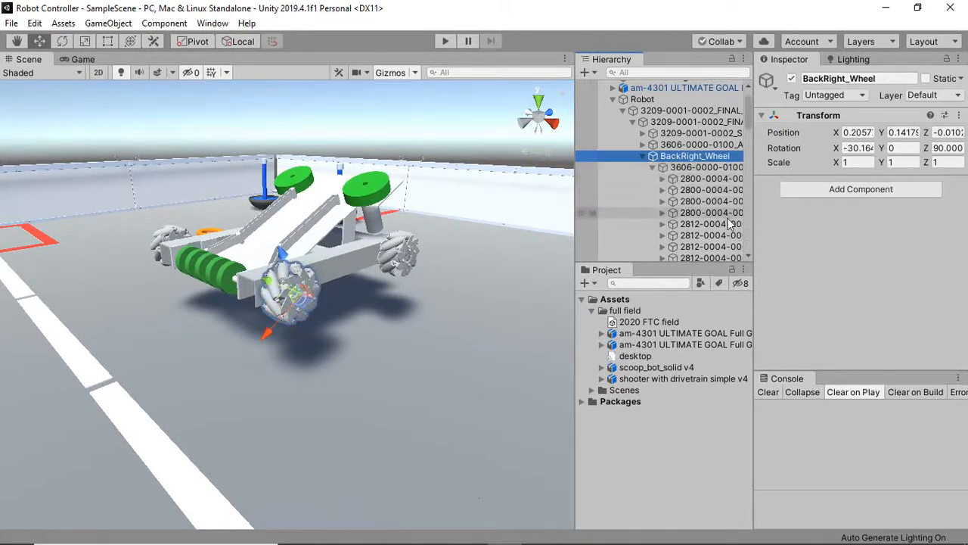
drag(753, 242, 772, 244)
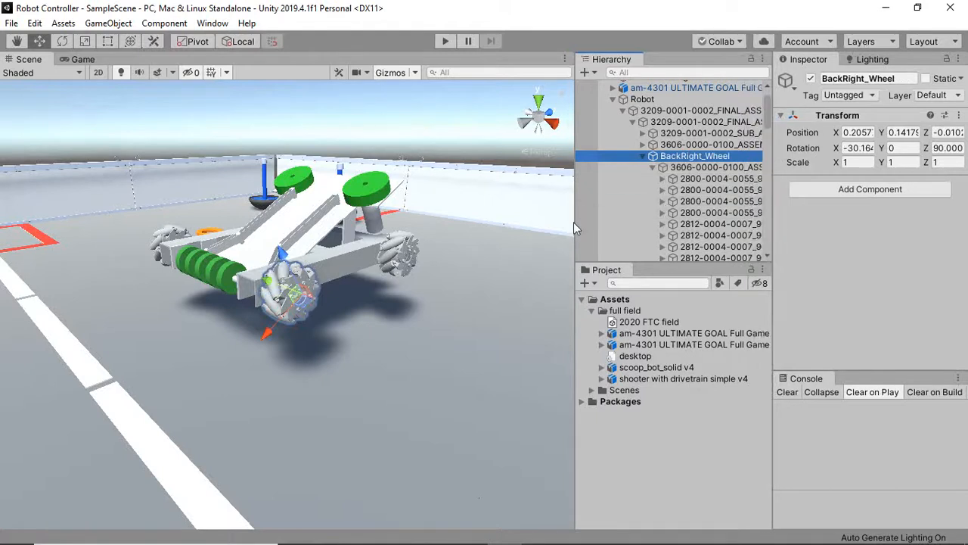
drag(575, 232, 544, 224)
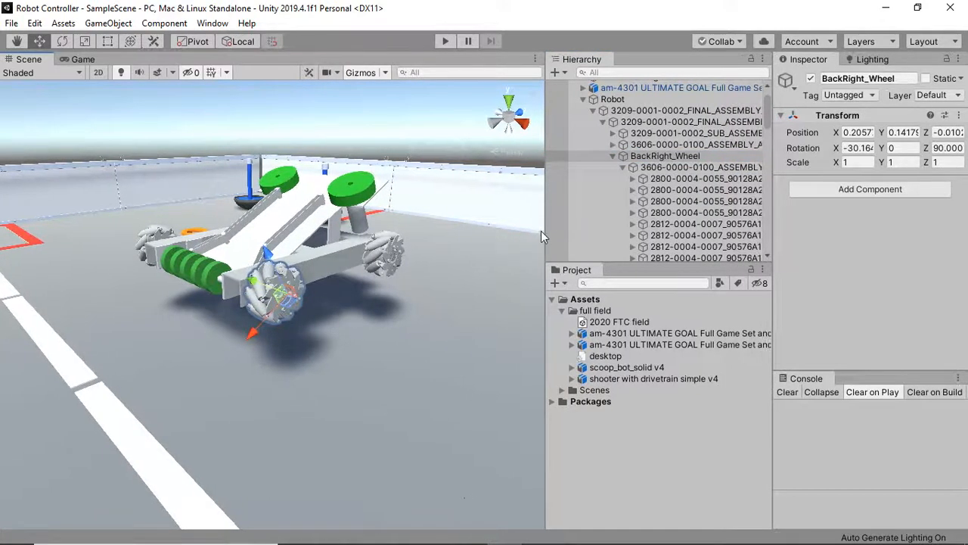
- Look through the screws, side plates and other component parts nested under BackRight_Wheel
click(655, 158)
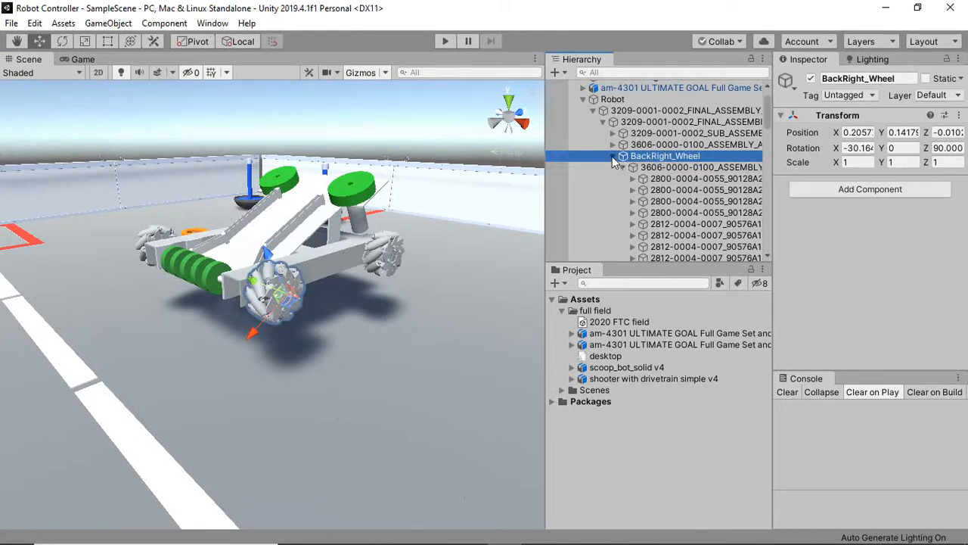
click(612, 156)
click(612, 156)
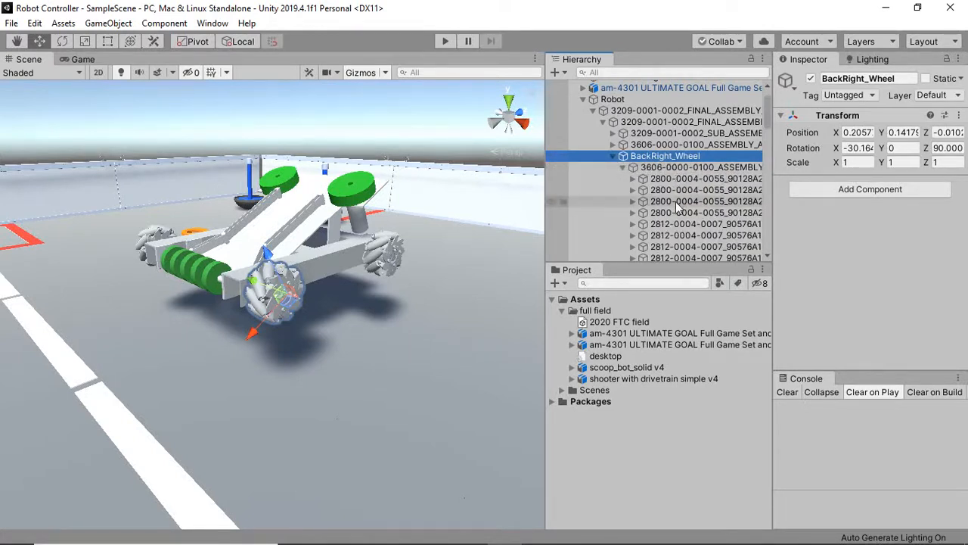
scroll(678, 206, down, 5)
scroll(673, 201, up, 6)
scroll(670, 198, down, 2)
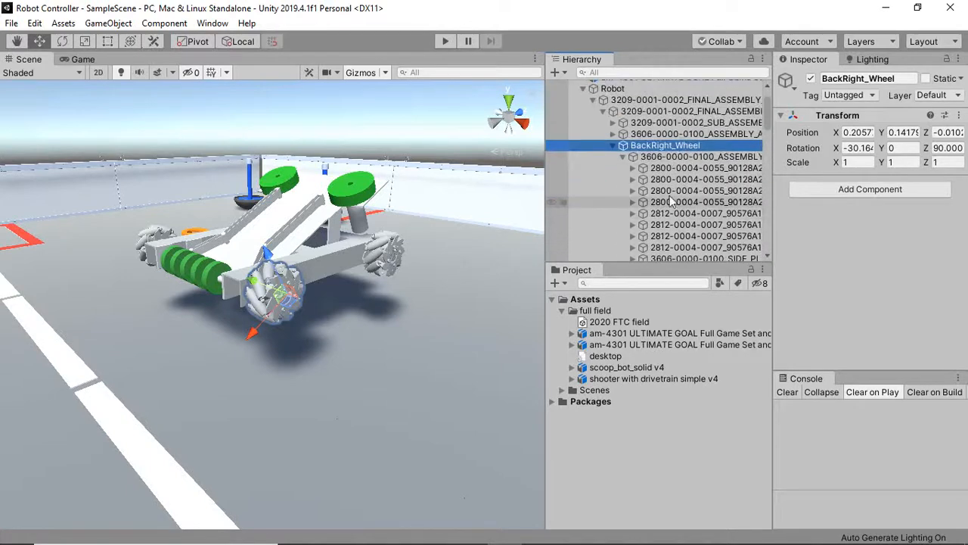
scroll(669, 212, down, 2)
scroll(666, 223, up, 2)
scroll(660, 221, down, 2)
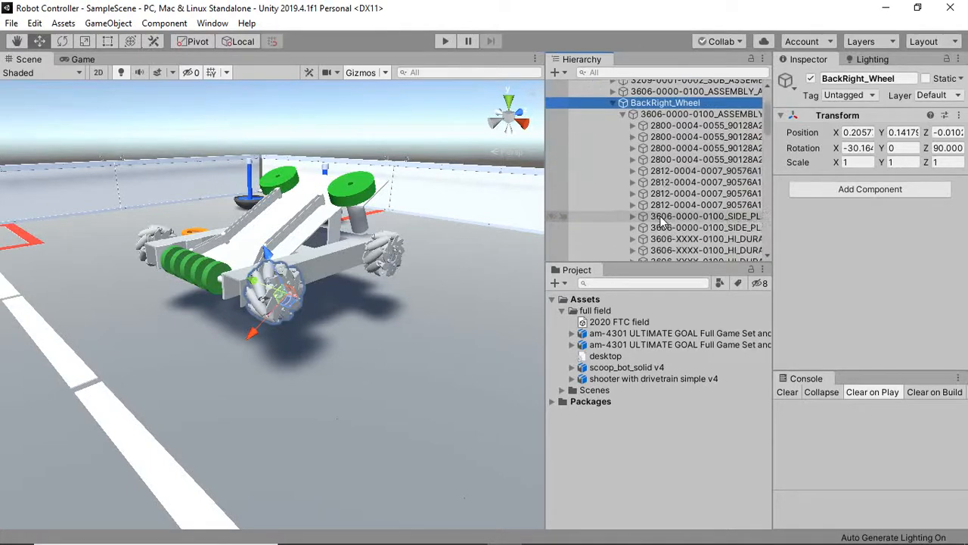
scroll(661, 221, up, 3)
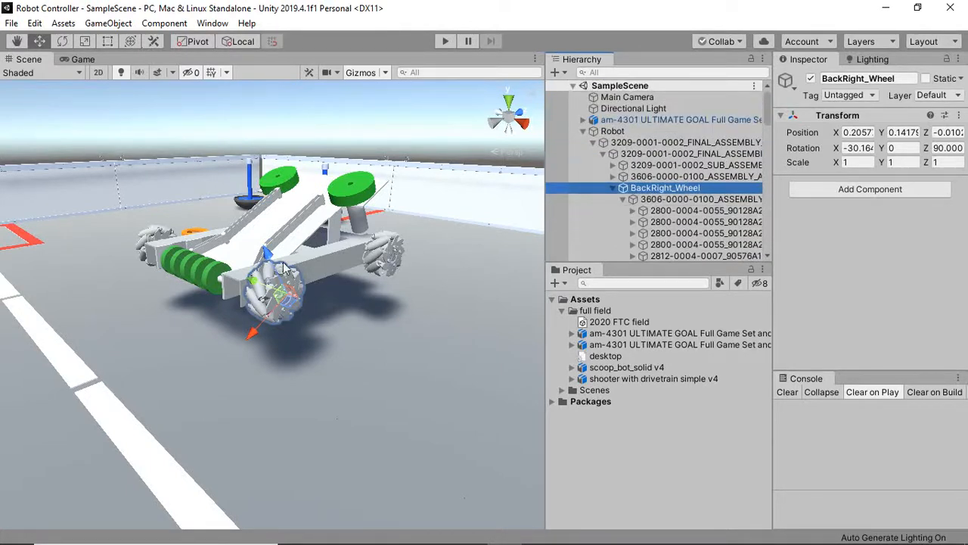
- Try moving BackRight_Wheel outward to X 0.261 and rotating it as one unit, and undo both changes
drag(281, 295, 253, 296)
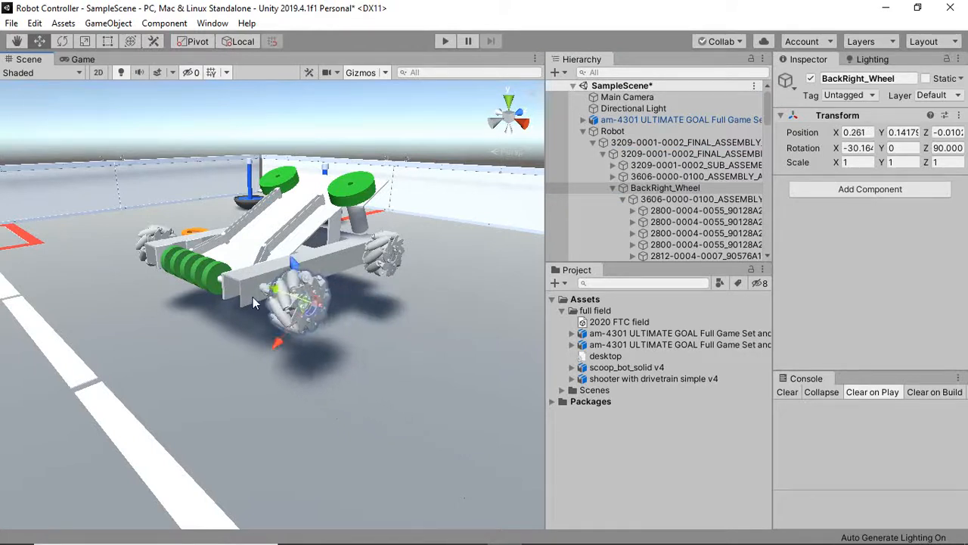
key(e)
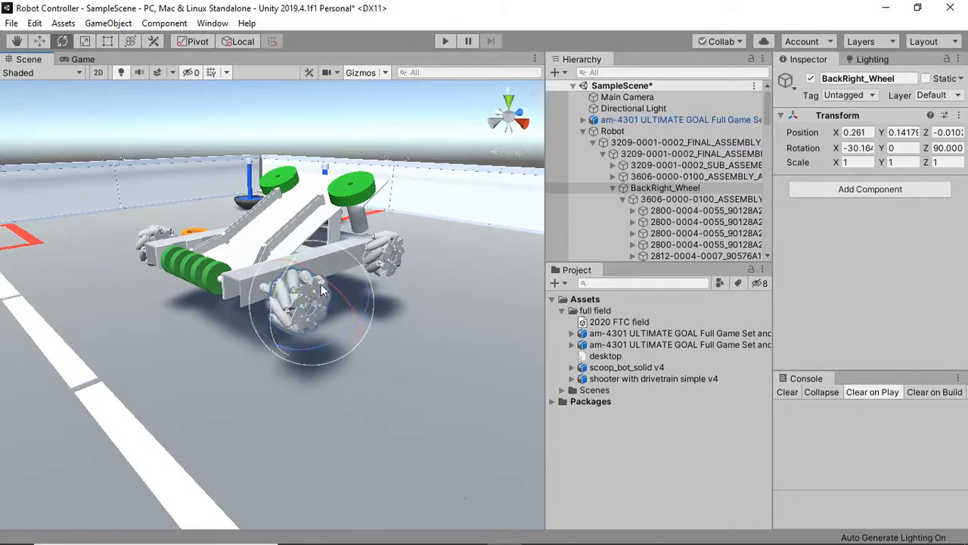
drag(325, 279, 364, 330)
key(ctrl+z)
key(ctrl+z)
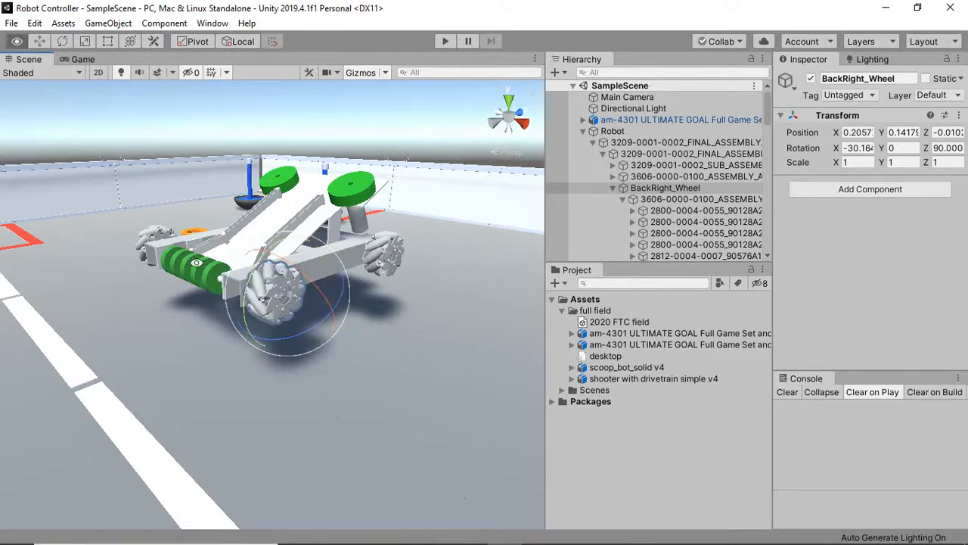
alt+drag(231, 277, 242, 247)
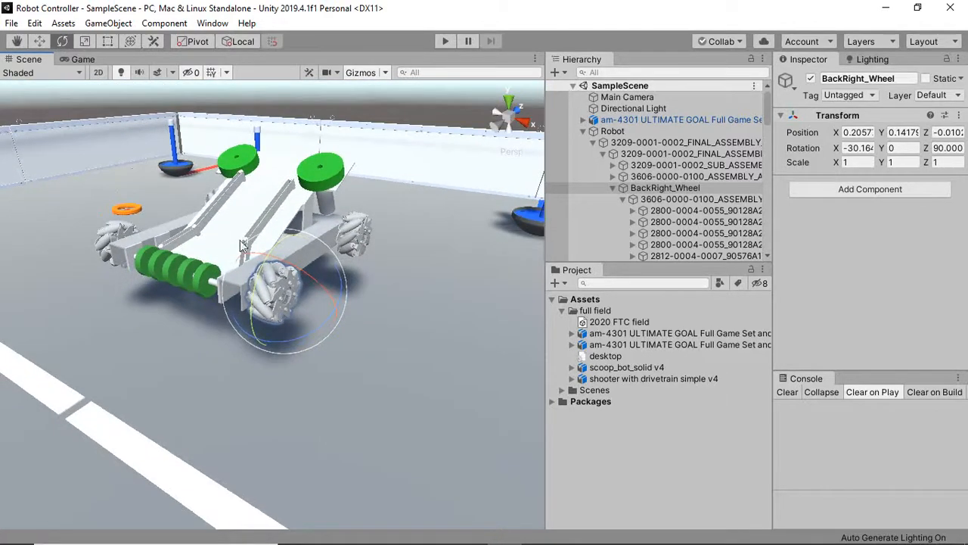
click(682, 212)
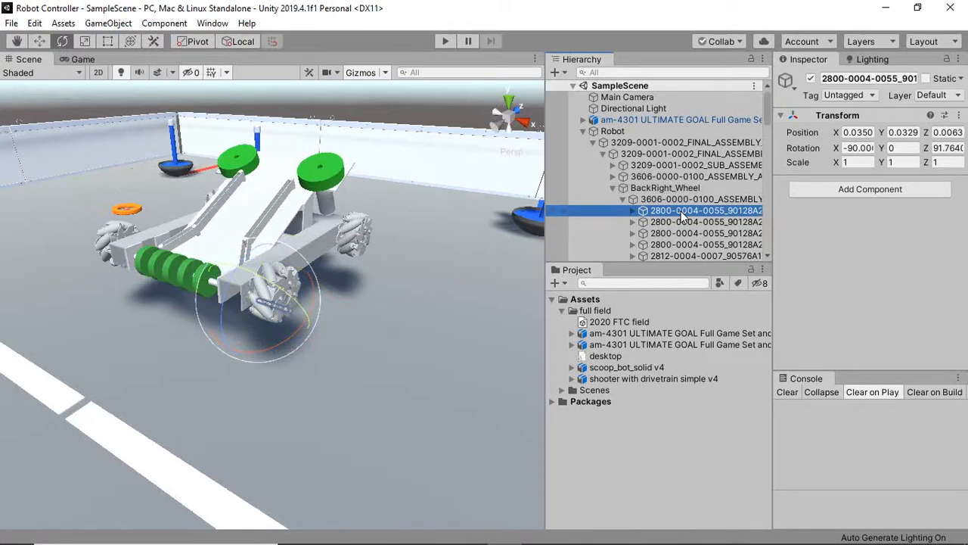
key(w)
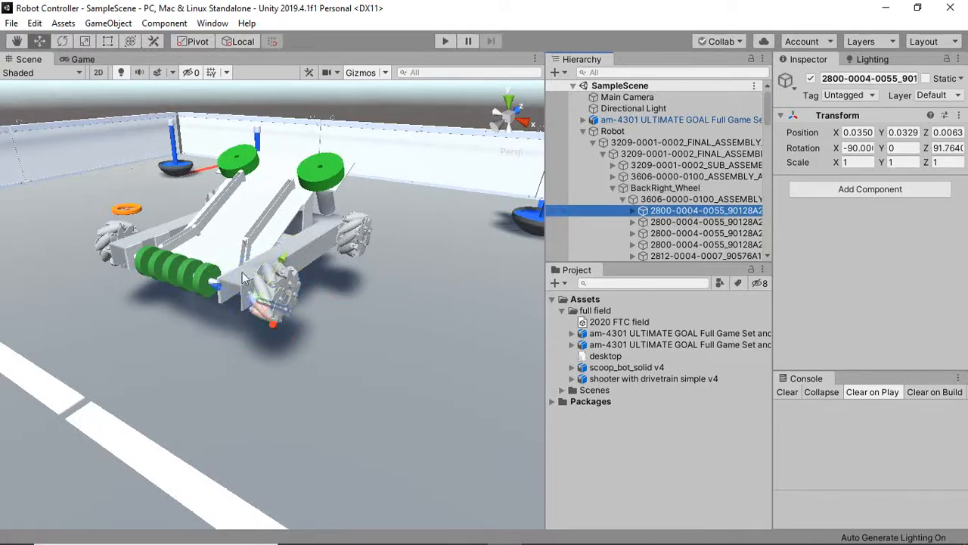
drag(217, 292, 252, 322)
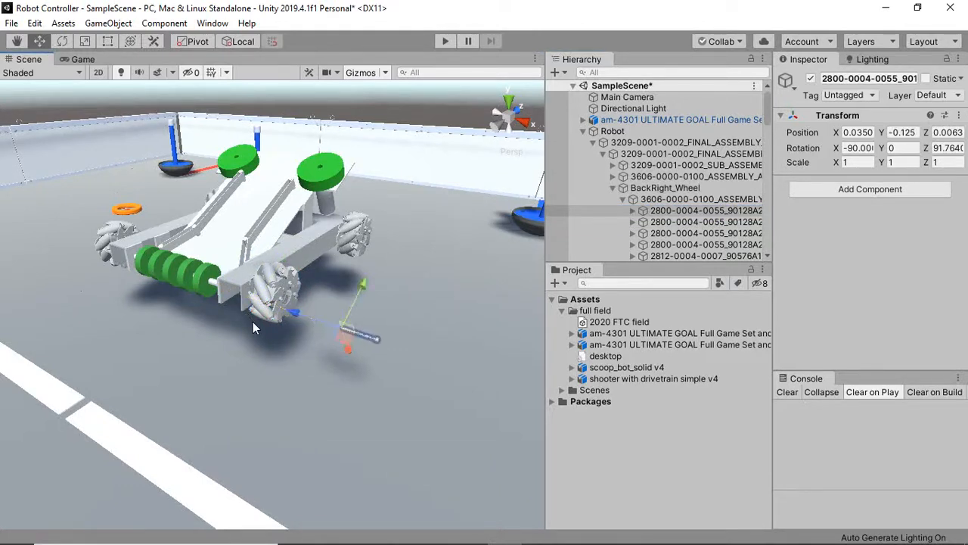
key(e)
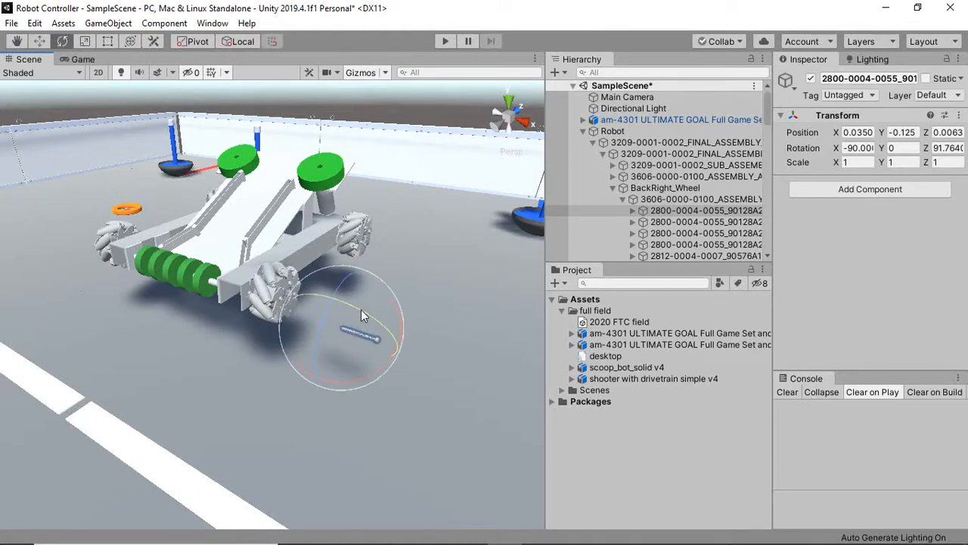
drag(371, 322, 407, 356)
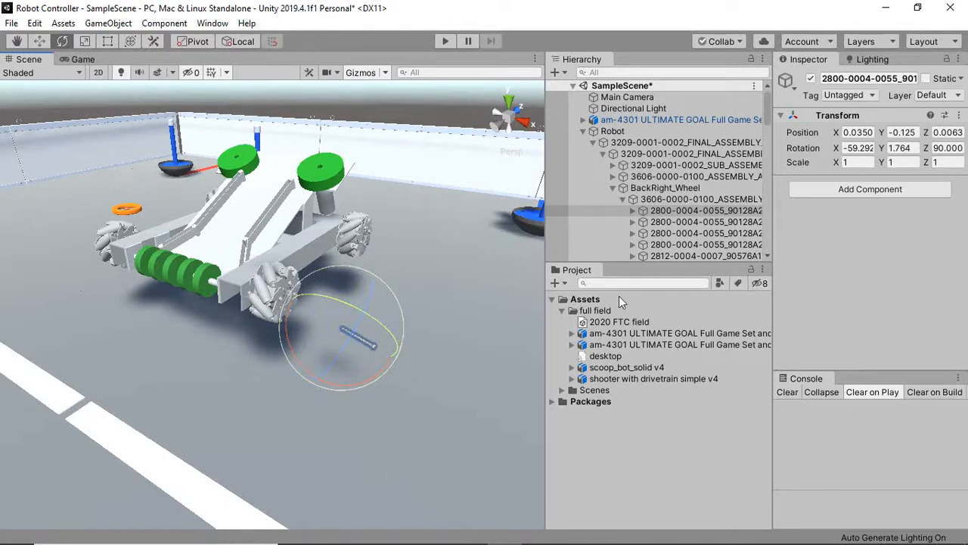
- Try moving the whole BackRight_Wheel outward to X 0.358, and undo this move along with the screw's rotation and move
click(666, 188)
key(w)
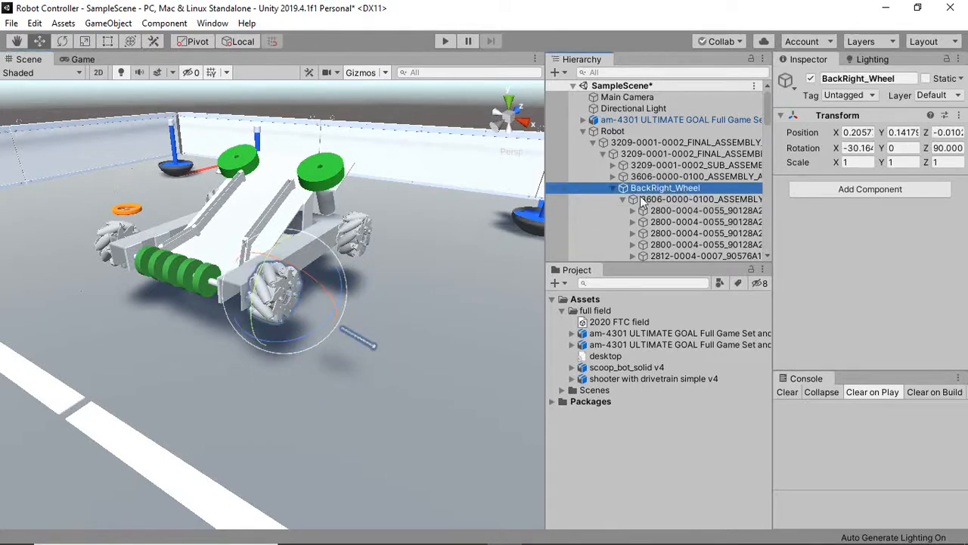
drag(243, 284, 282, 302)
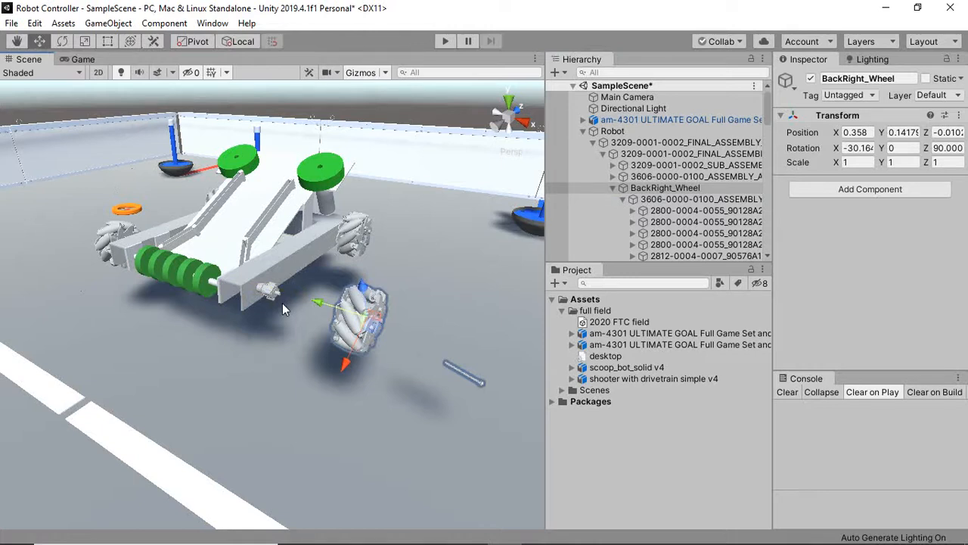
key(ctrl+z)
click(283, 306)
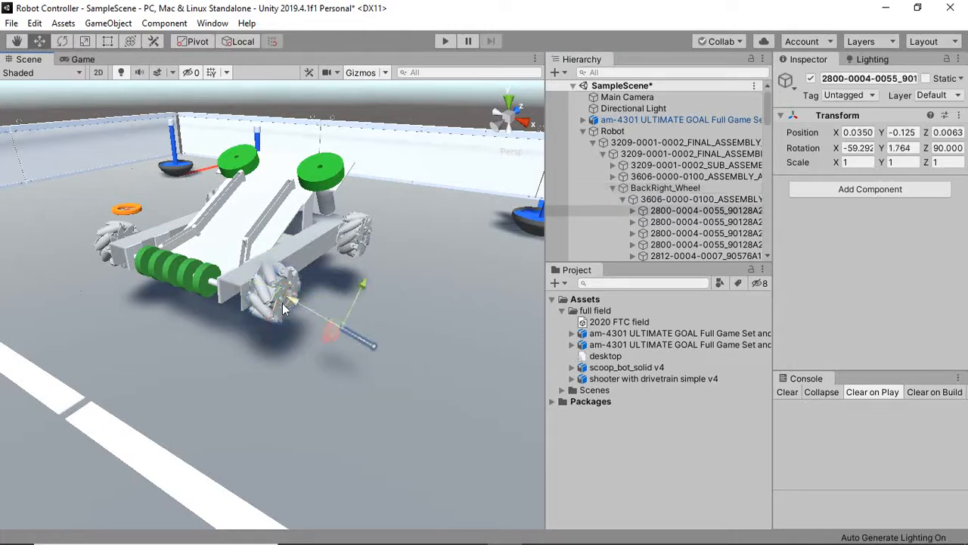
key(ctrl+z)
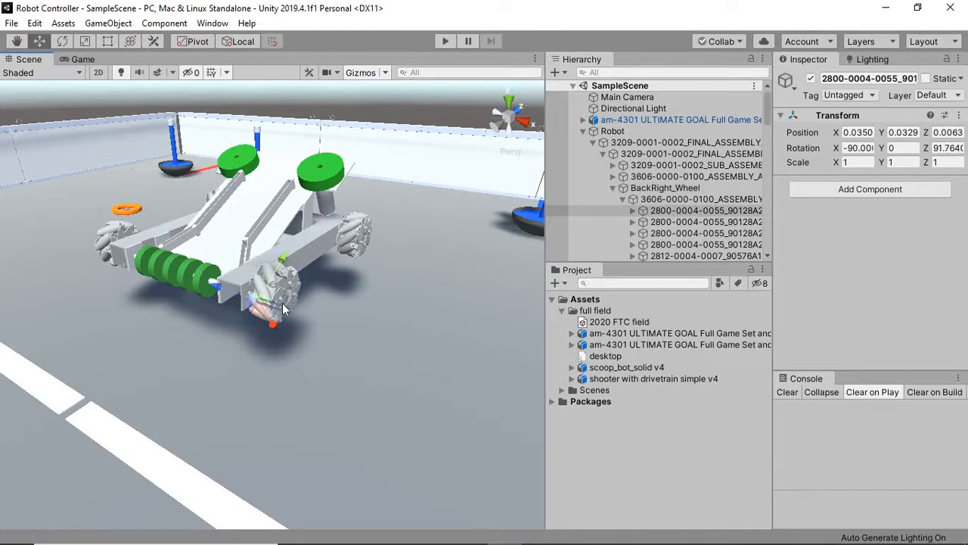
click(282, 304)
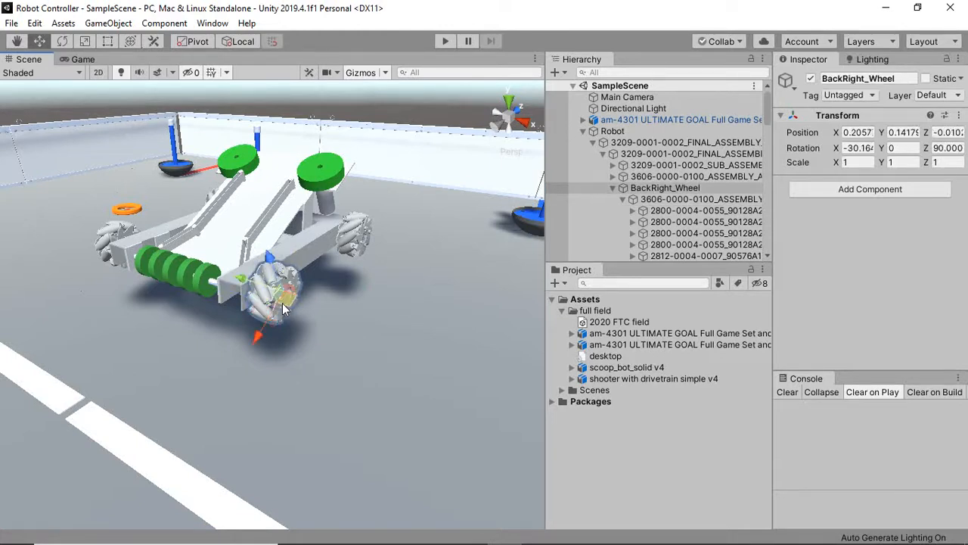
click(783, 394)
alt+drag(163, 227, 264, 245)
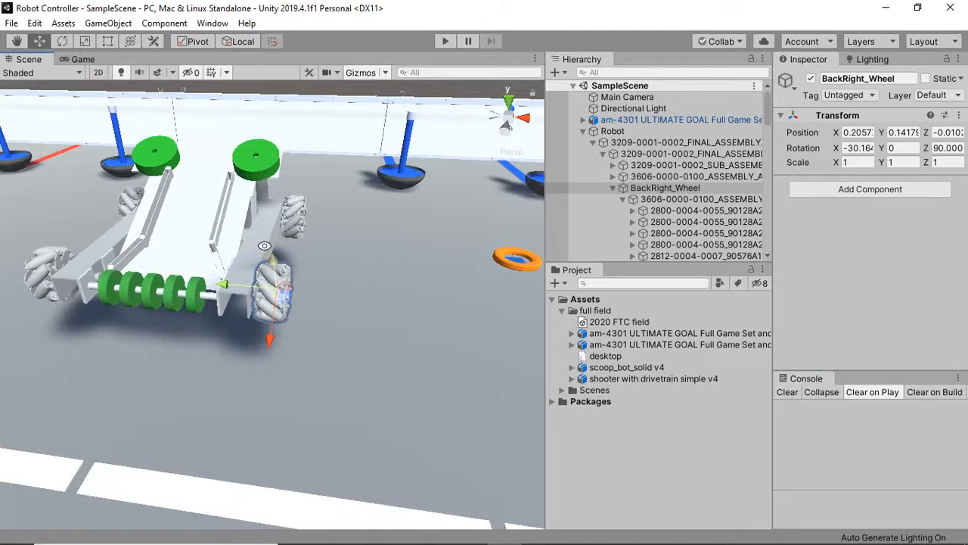
click(654, 191)
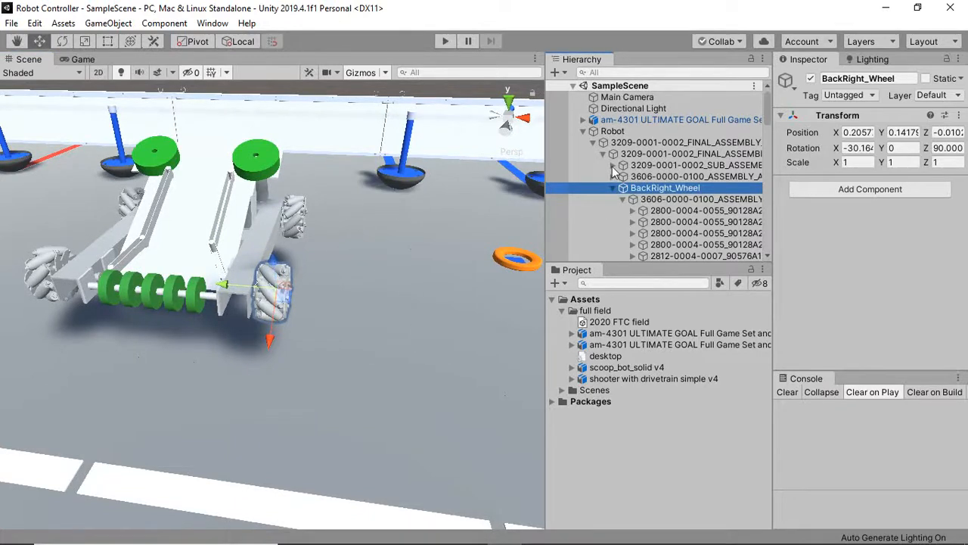
middle_drag(318, 248, 406, 235)
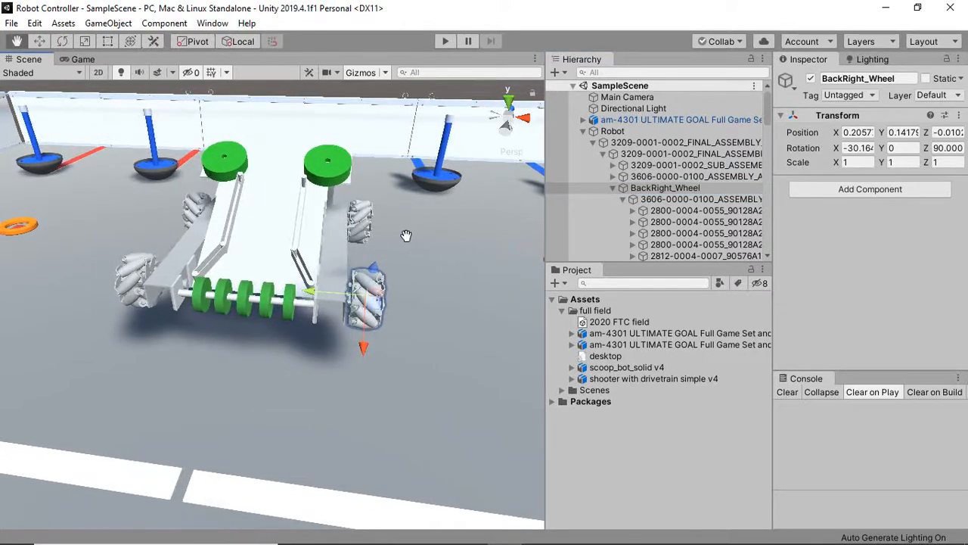
middle_drag(405, 235, 403, 237)
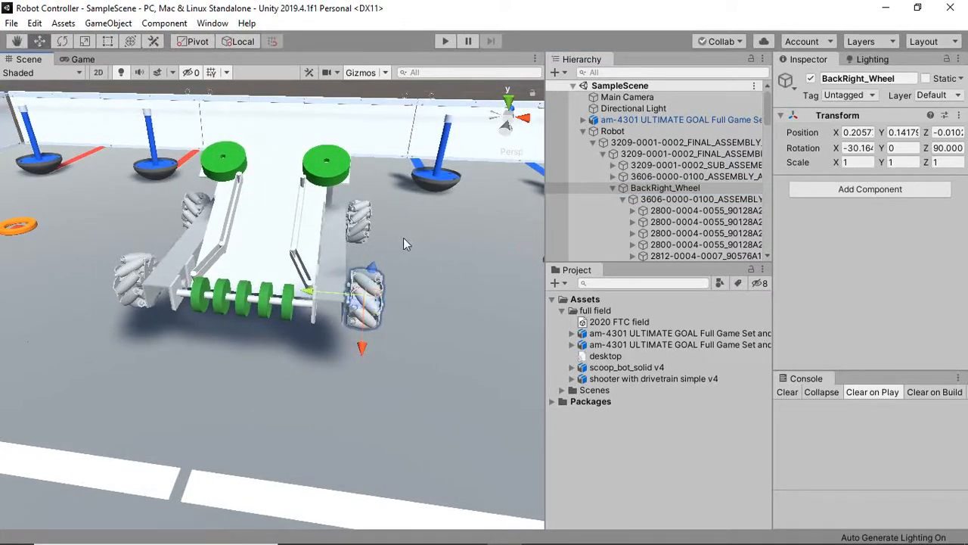
click(364, 225)
scroll(618, 197, up, 5)
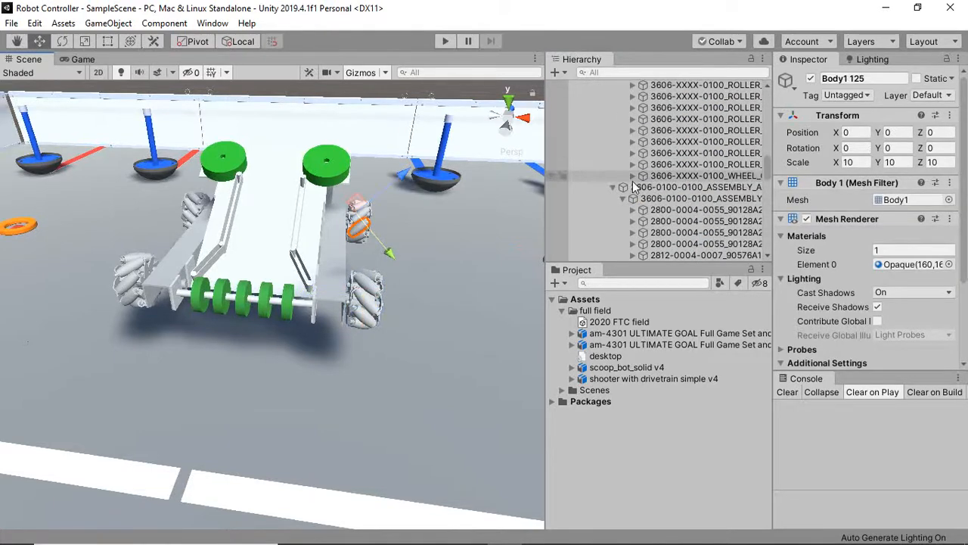
click(612, 230)
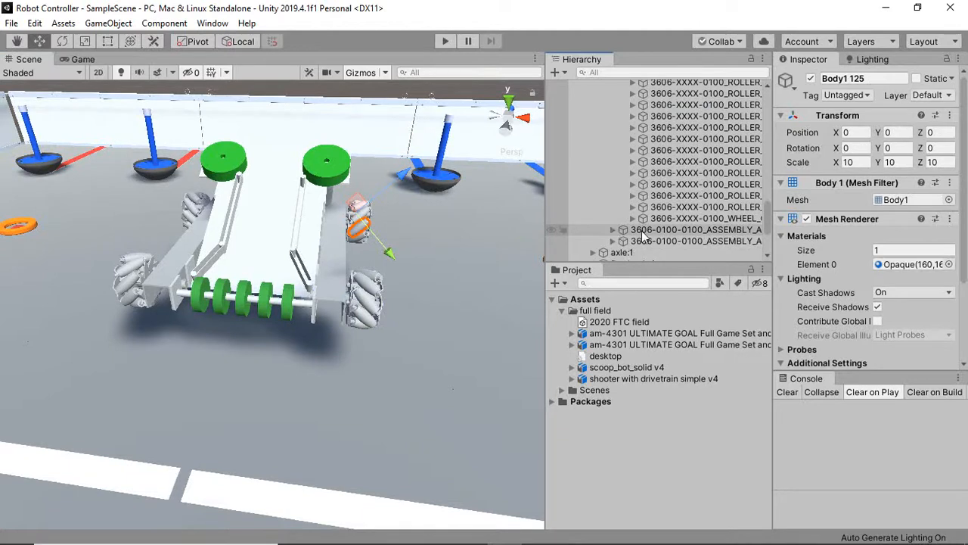
click(642, 231)
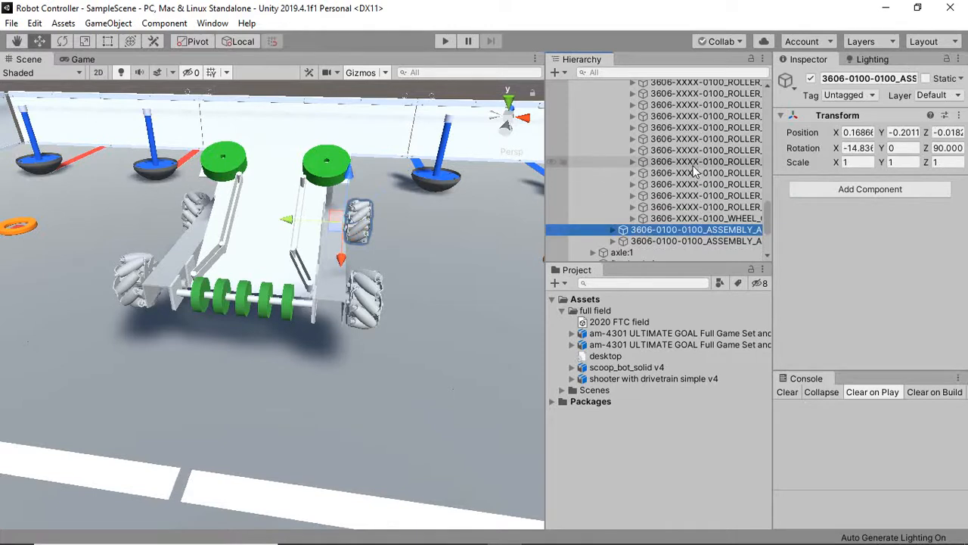
- Fold away the parts nested under BackRight_Wheel so the wheel assemblies are listed together
scroll(696, 161, up, 3)
scroll(697, 161, up, 6)
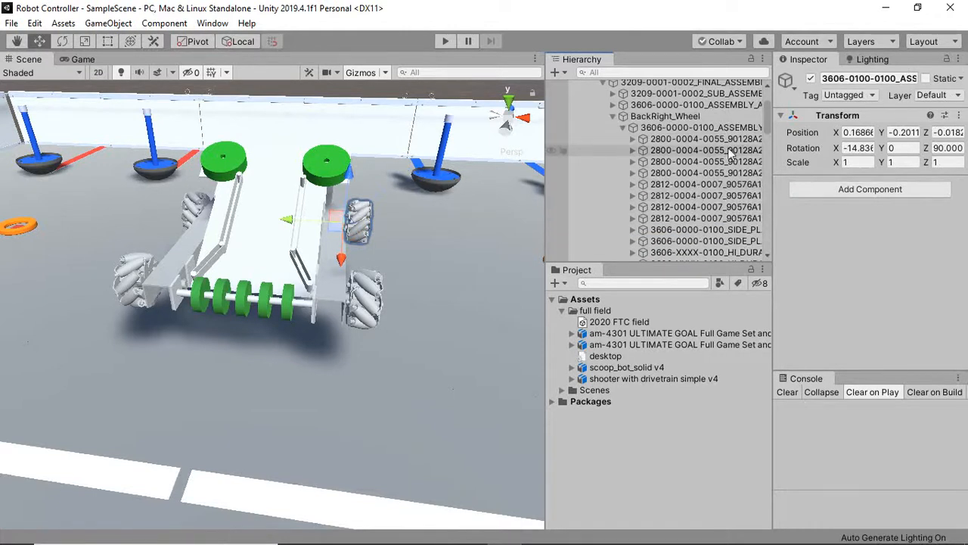
click(611, 116)
click(613, 117)
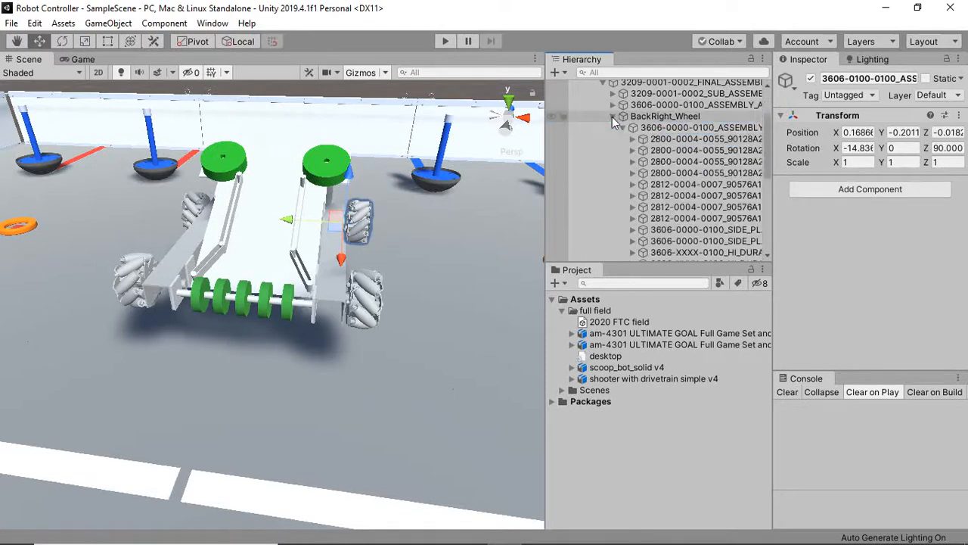
click(613, 117)
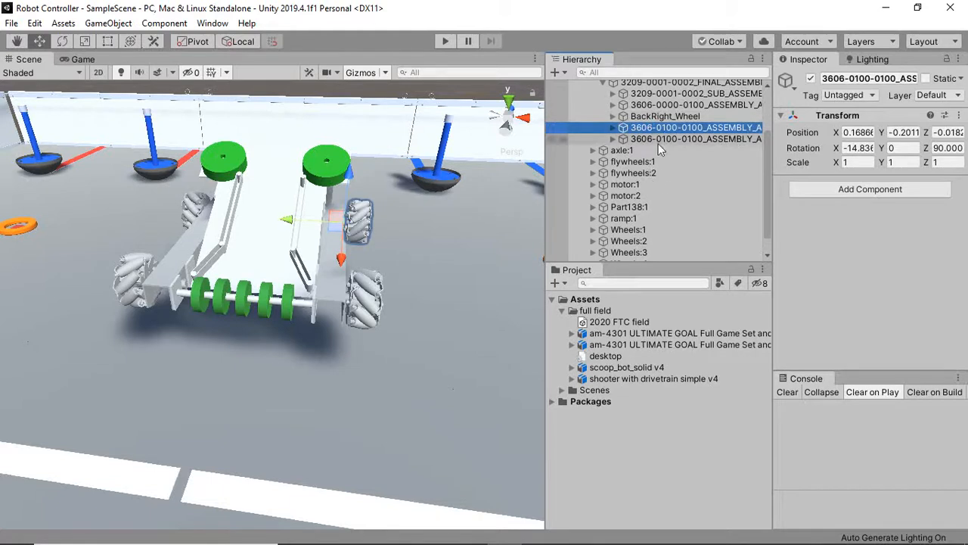
scroll(658, 189, up, 3)
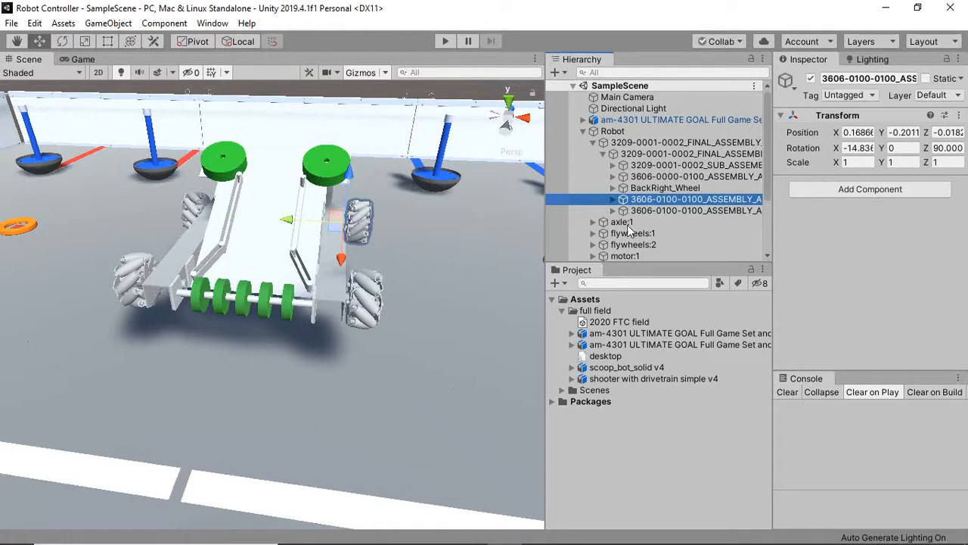
click(661, 201)
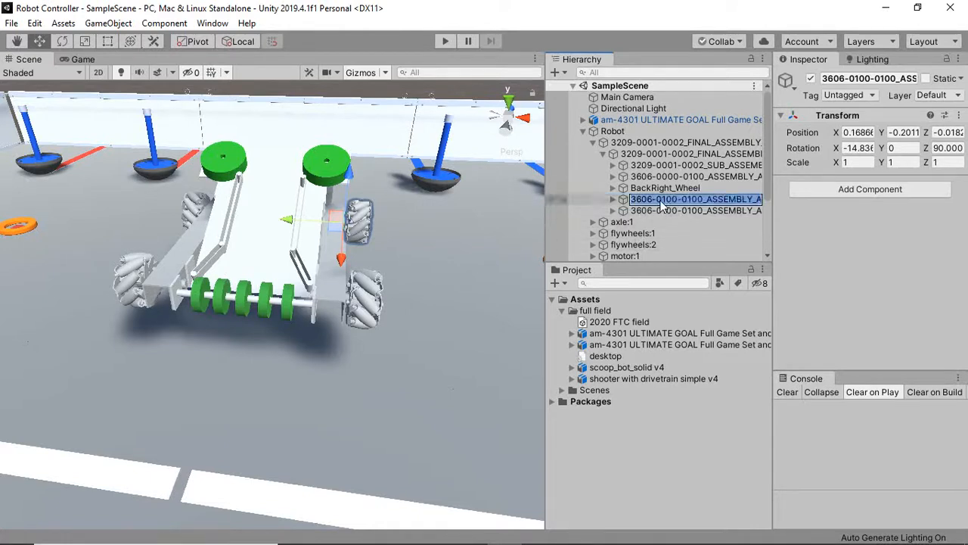
text(Front)
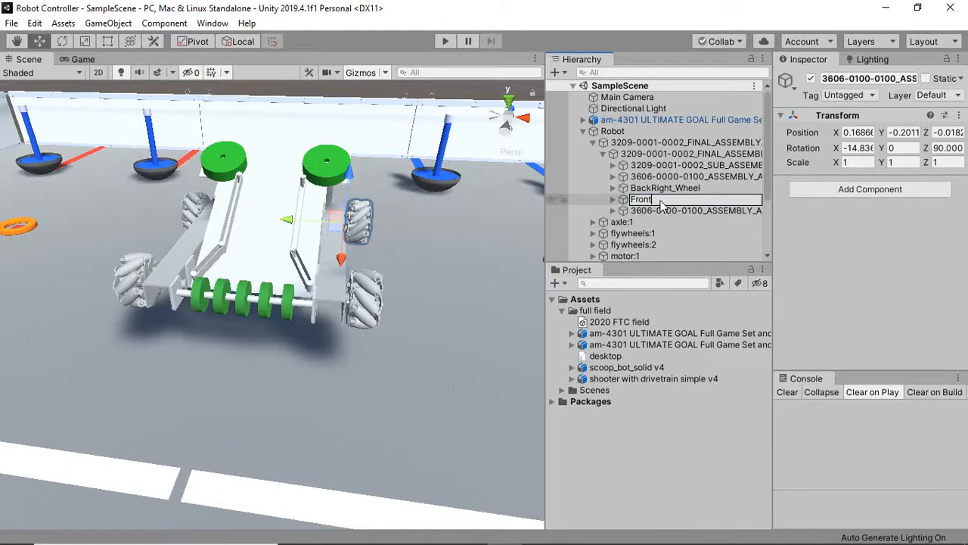
text(Right_Wheel)
key(Return)
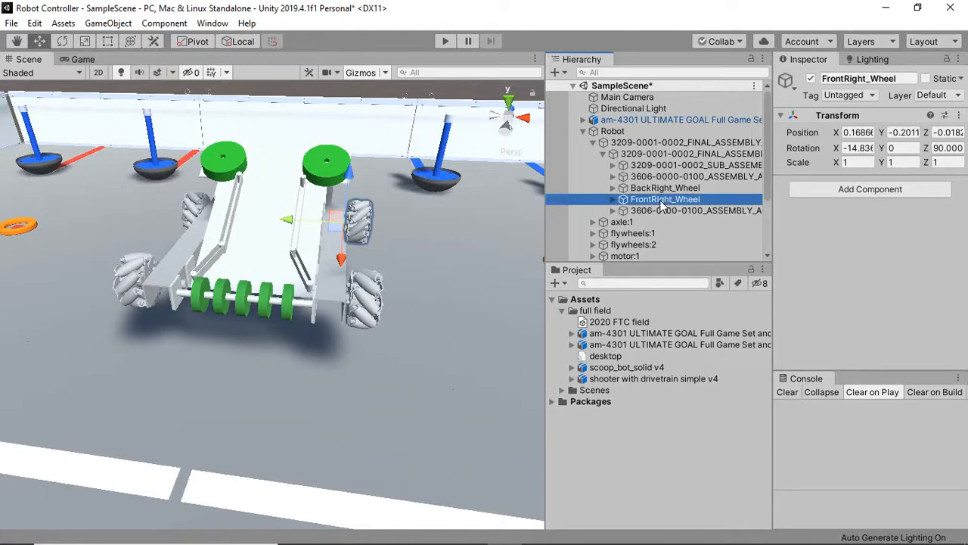
click(660, 211)
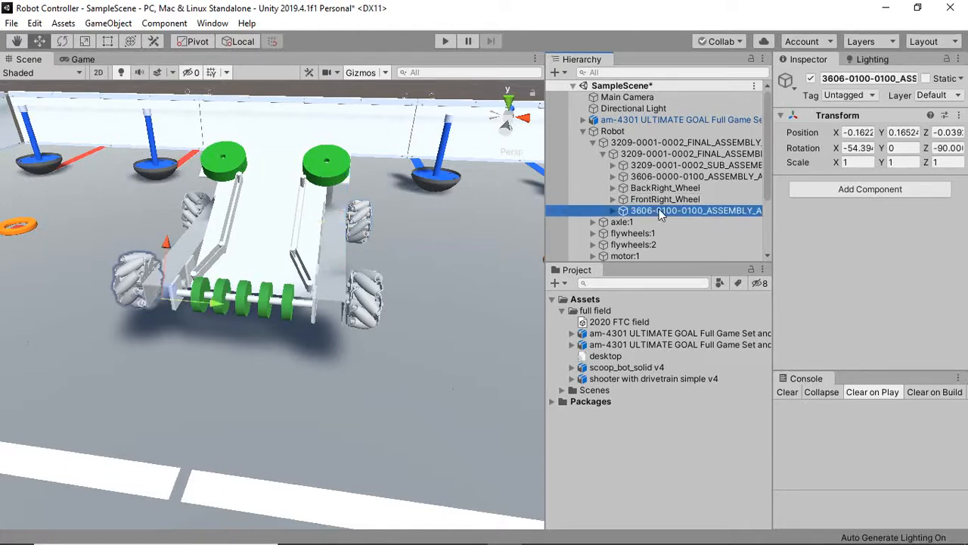
click(677, 212)
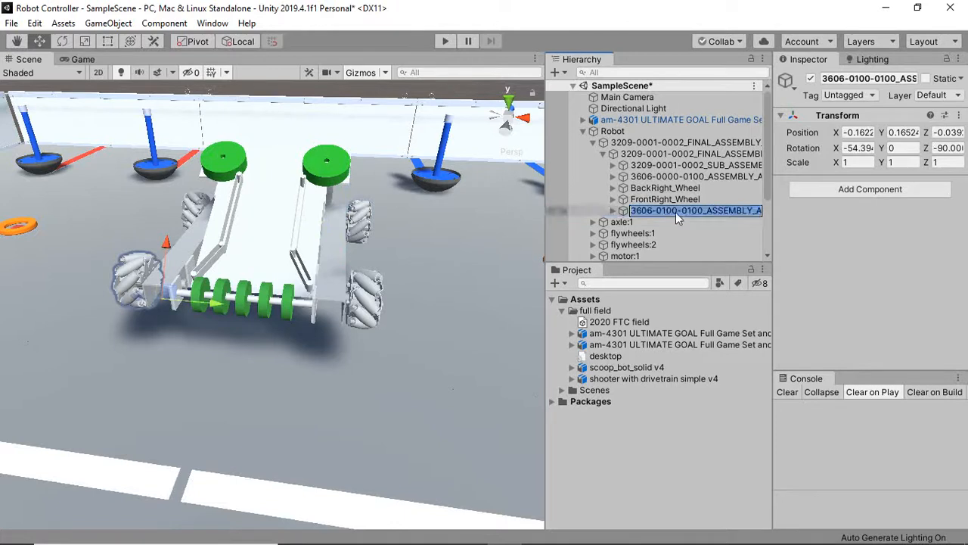
text(Back)
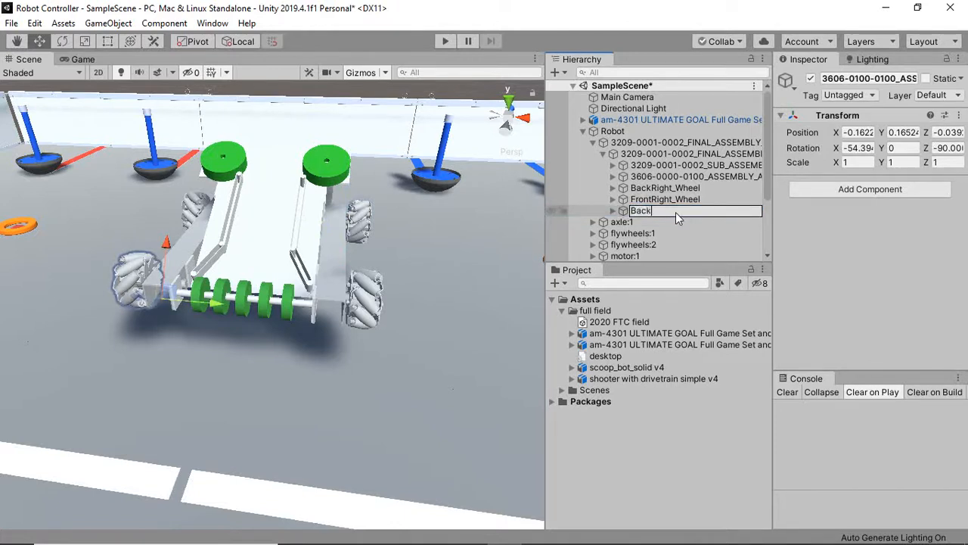
text(_L)
text(Lef)
text(t_)
text(Wheel)
key(Return)
click(677, 177)
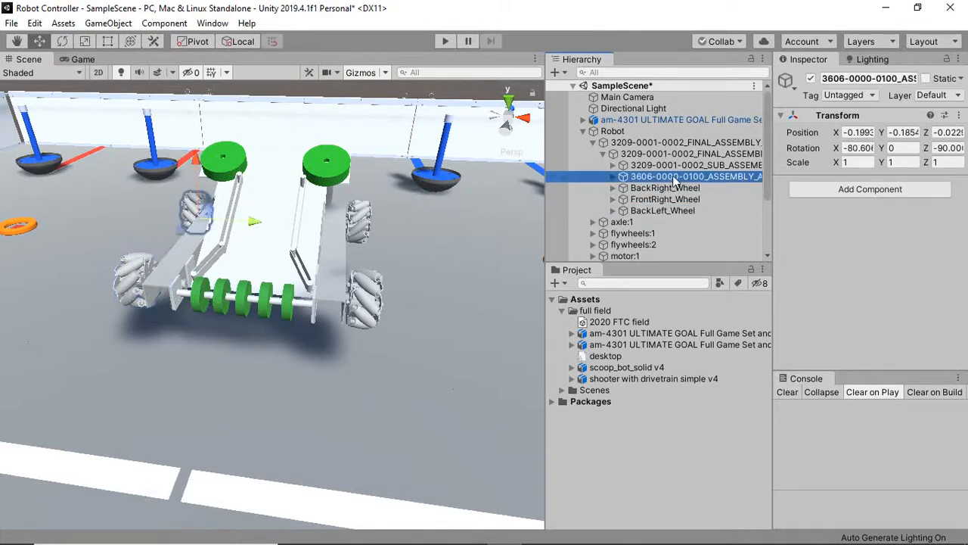
click(676, 180)
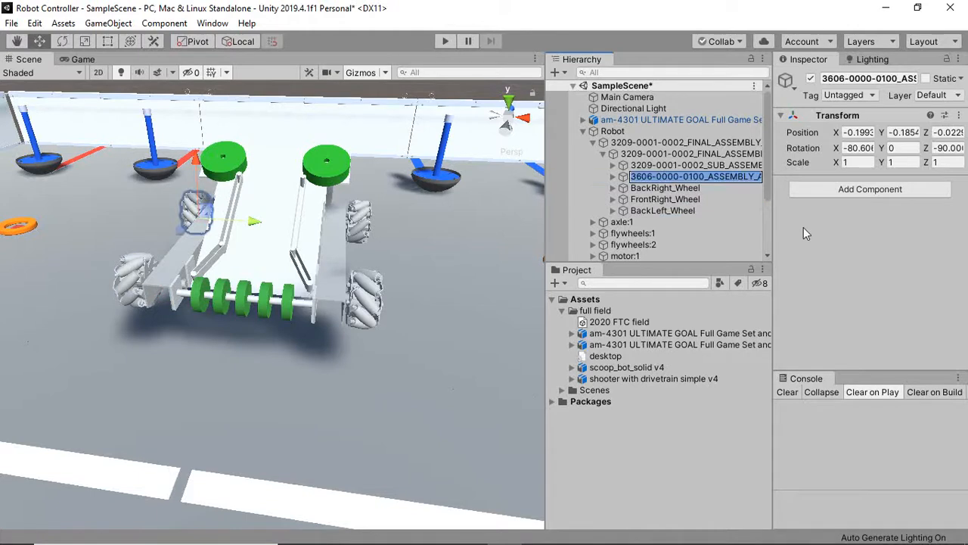
text(Front)
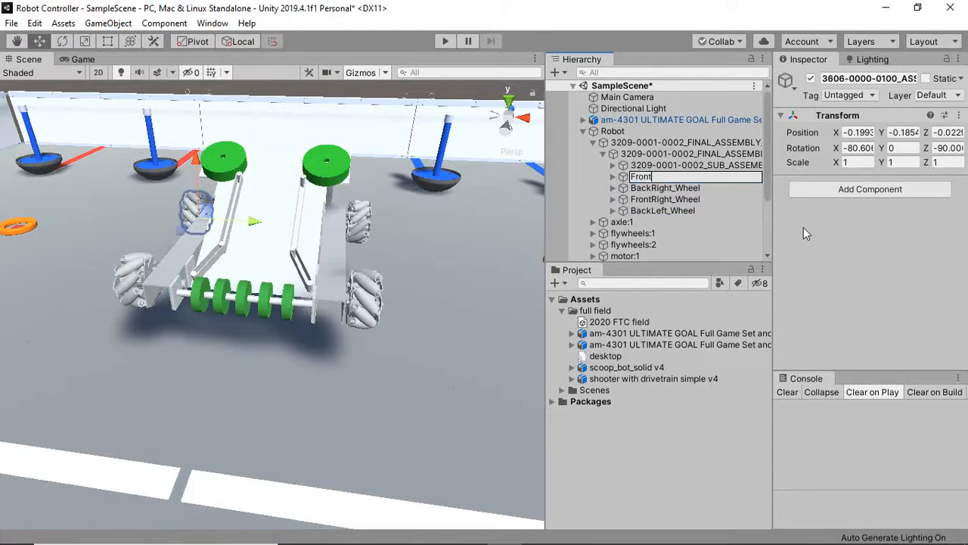
text(Left_Wheel)
key(Return)
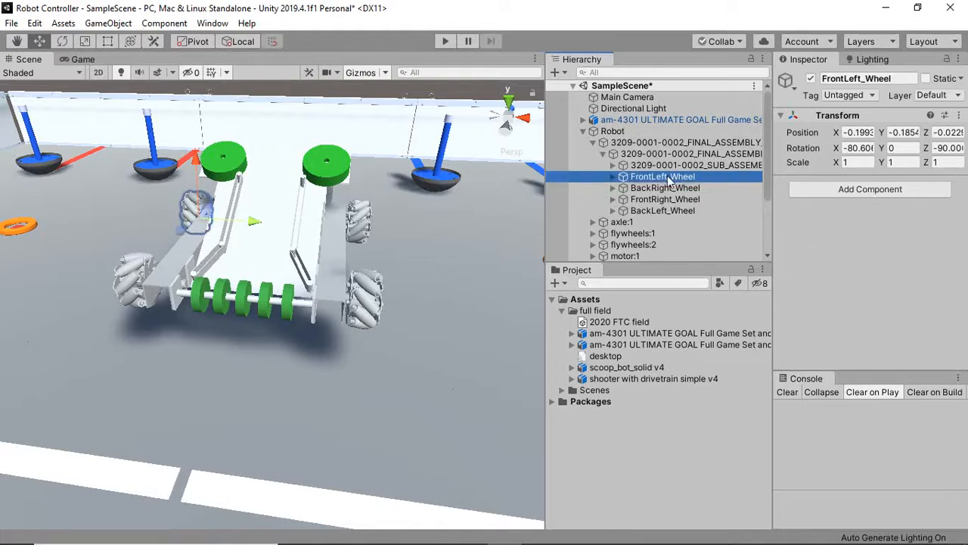
key(ctrl+s)
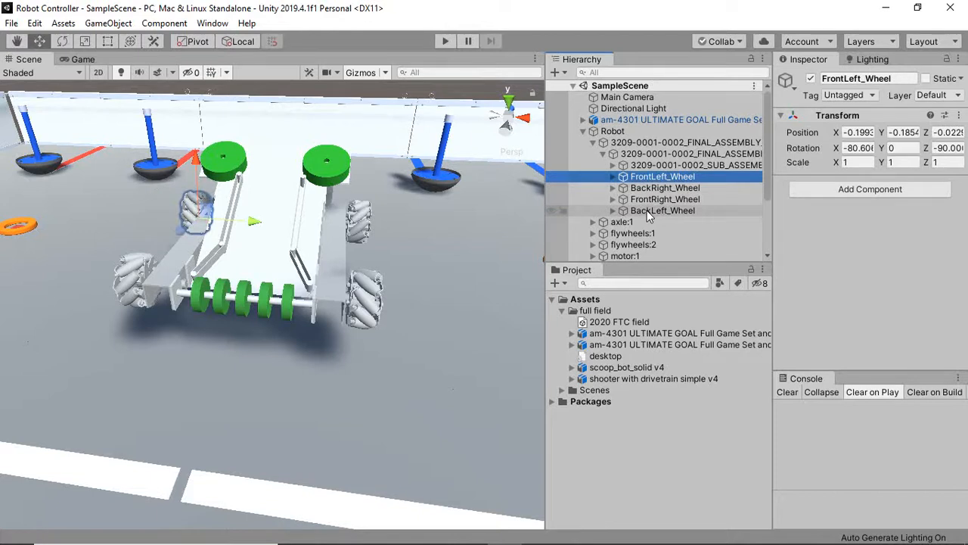
- Check each of the four renamed wheel objects against the wheel it highlights on the robot
click(649, 210)
click(650, 199)
click(653, 188)
click(654, 178)
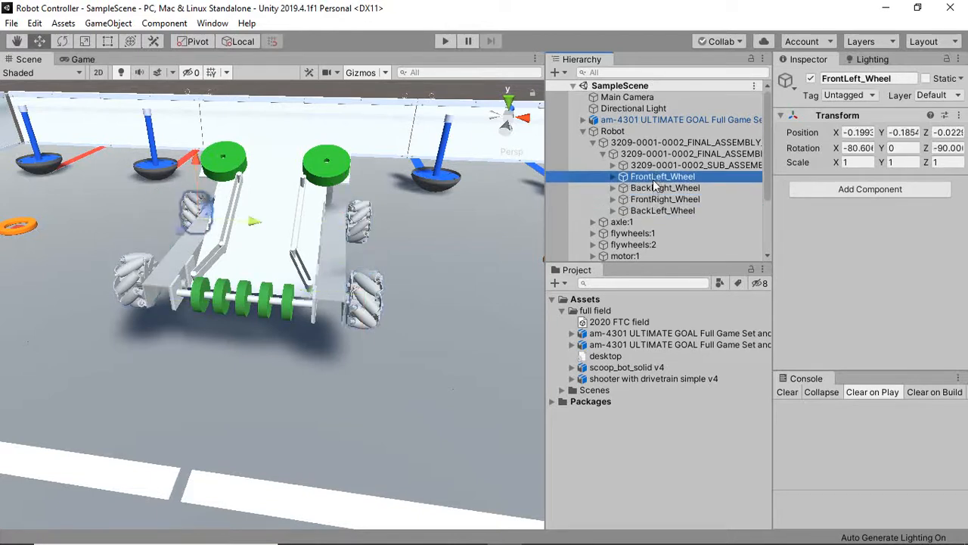
click(655, 188)
click(657, 198)
click(656, 210)
click(658, 199)
click(656, 187)
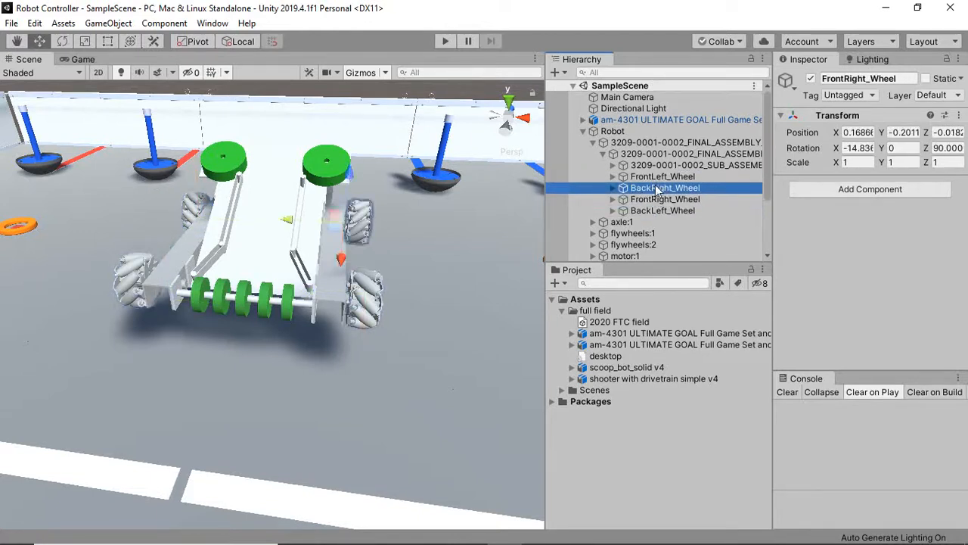
- Try shifting FrontLeft_Wheel sideways on the robot and undo the move
click(655, 177)
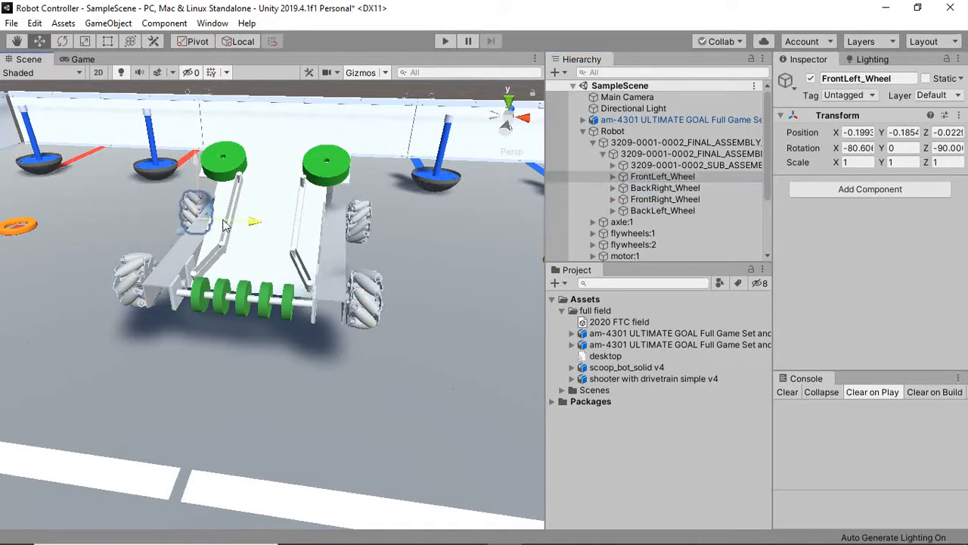
drag(224, 225, 208, 223)
key(ctrl+z)
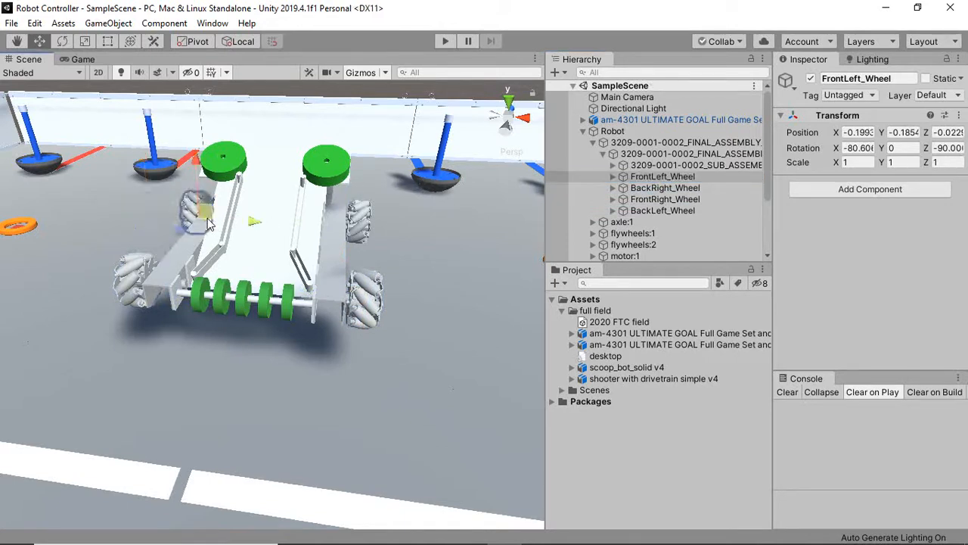
click(787, 392)
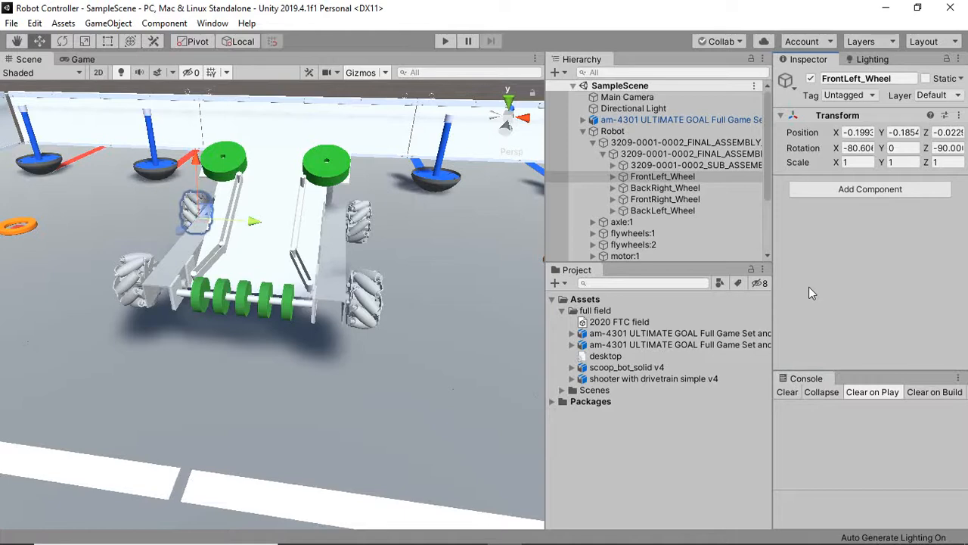
- Frame FrontLeft_Wheel and examine where its pivot point sits relative to the wheel's hub
alt+drag(93, 188, 206, 175)
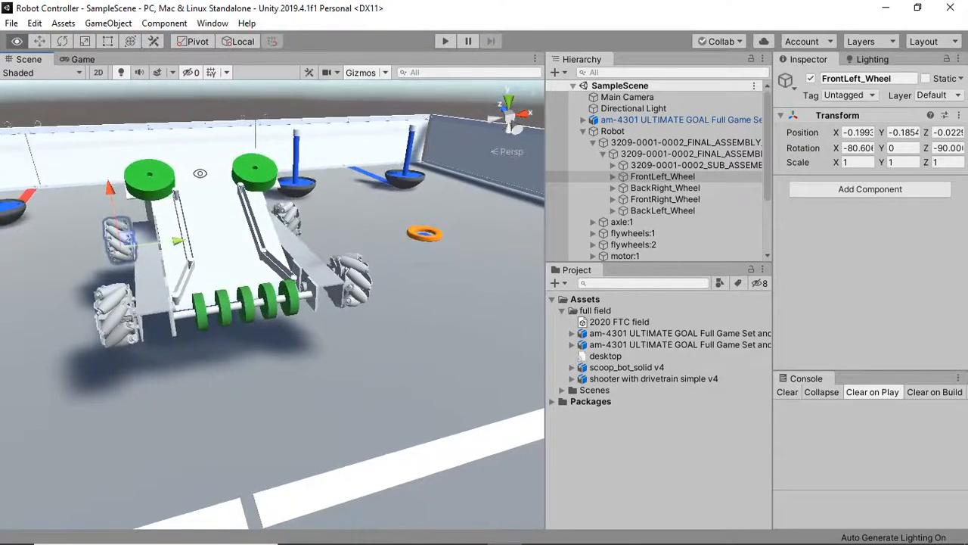
double_click(646, 179)
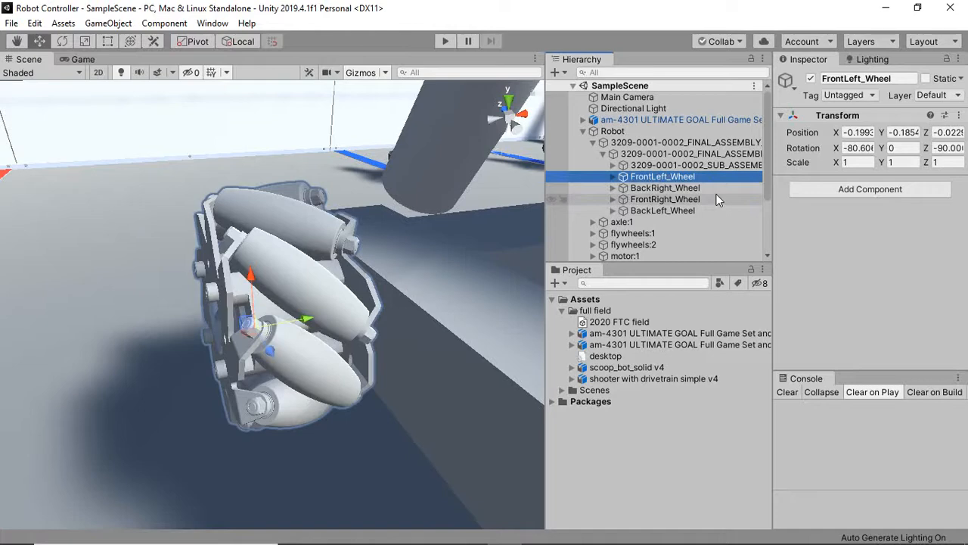
alt+drag(190, 259, 400, 169)
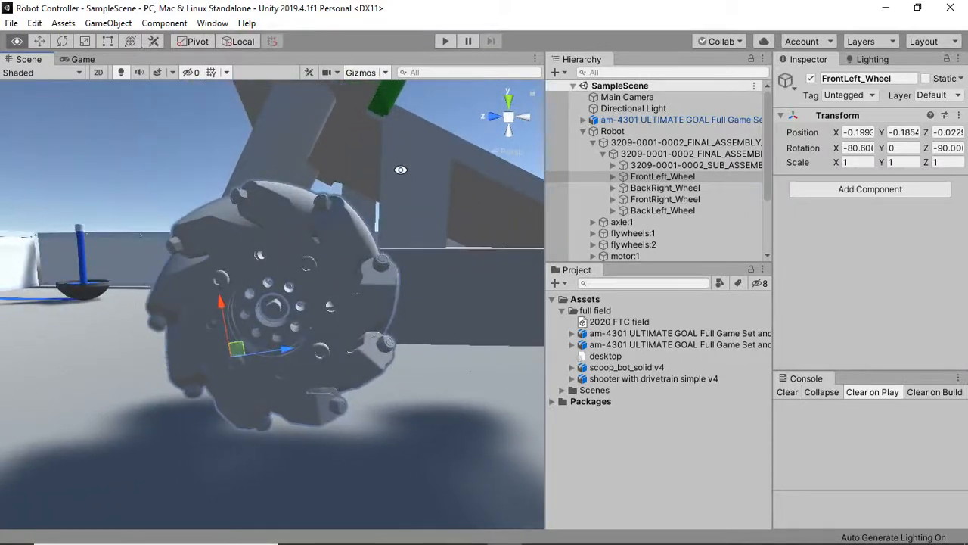
click(649, 178)
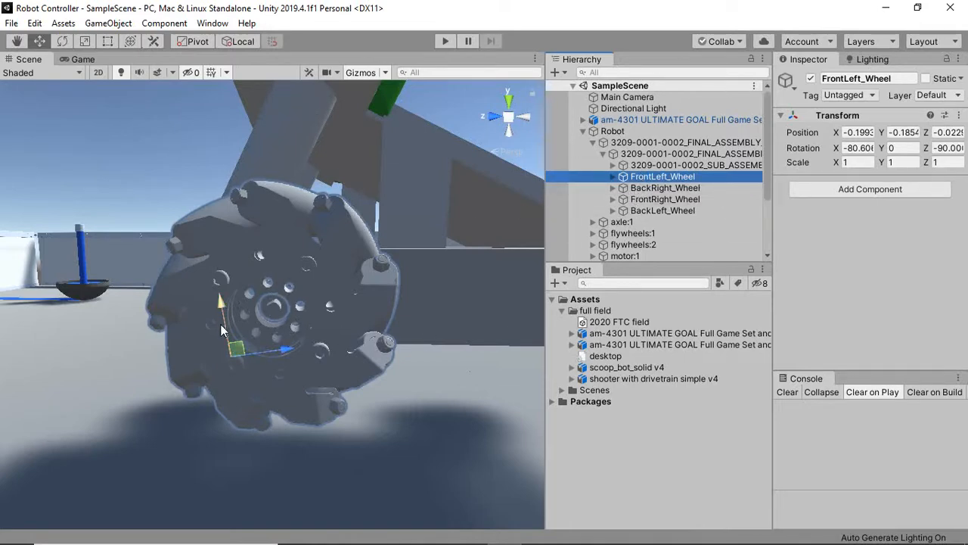
alt+drag(271, 313, 226, 352)
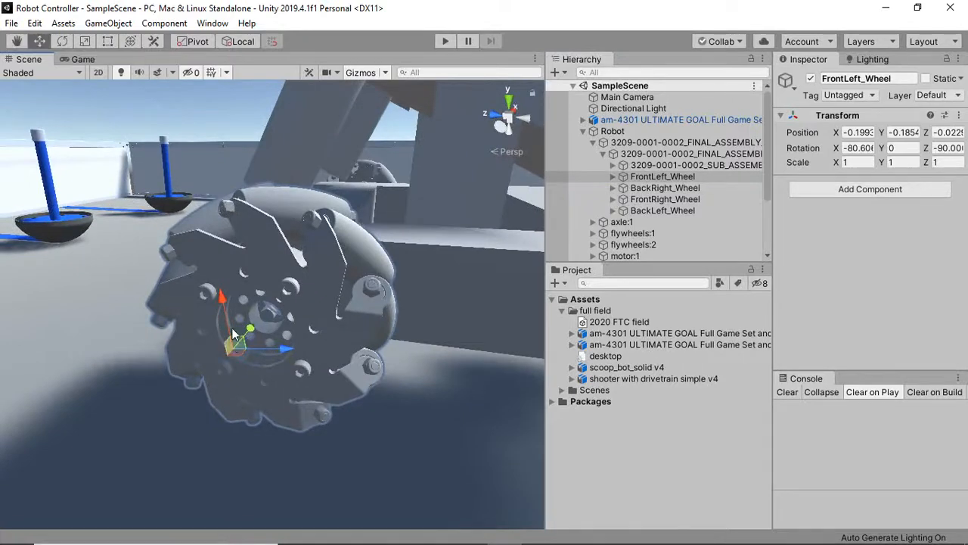
click(658, 188)
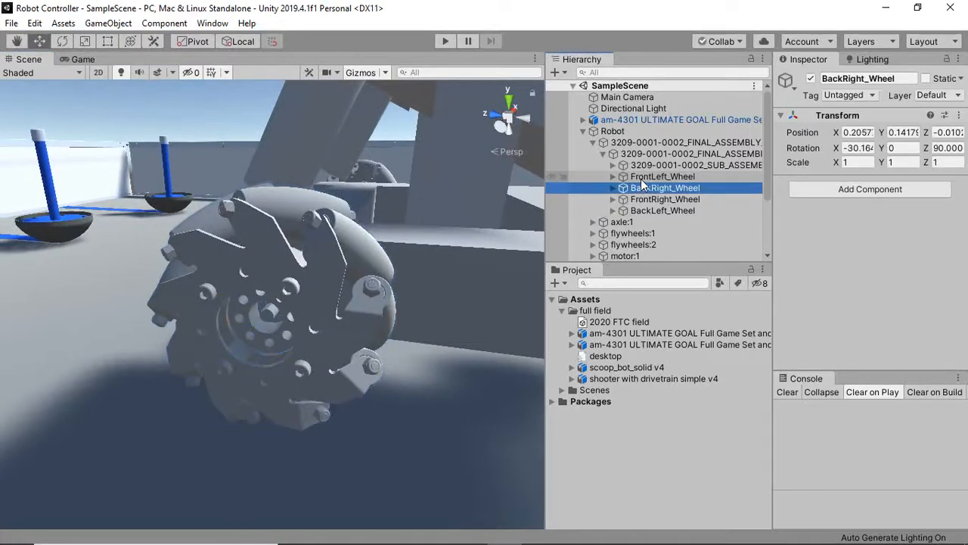
click(642, 180)
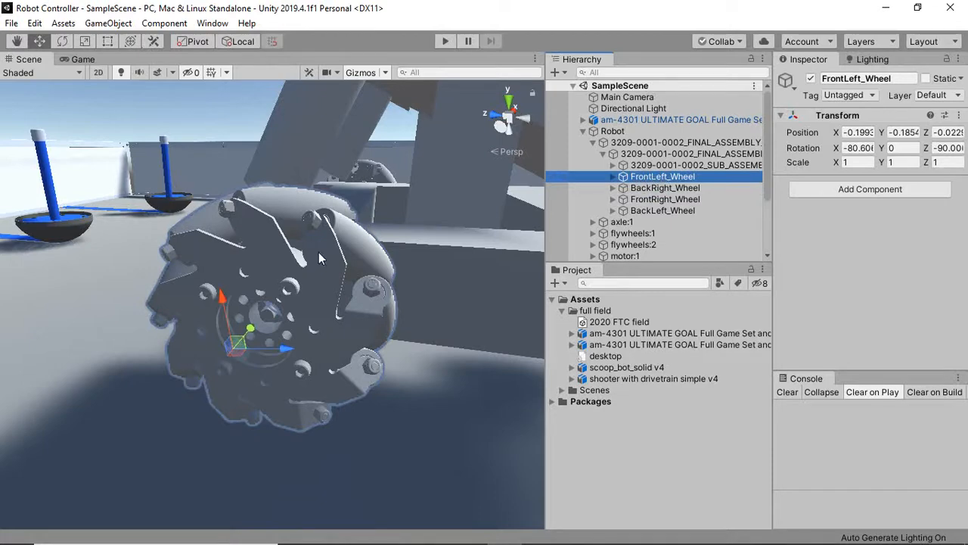
- Try rotating FrontLeft_Wheel around its own pivot point and undo the rotation
key(e)
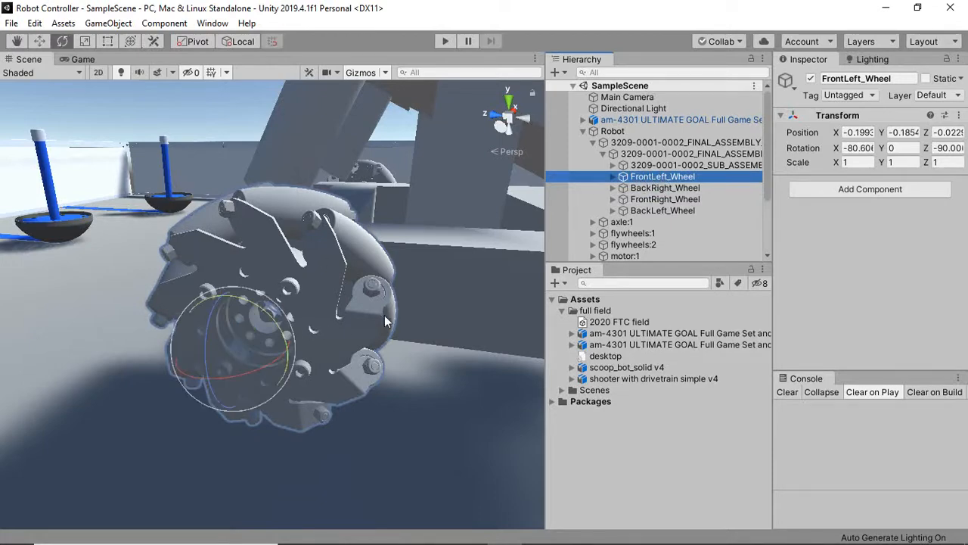
alt+drag(385, 321, 318, 345)
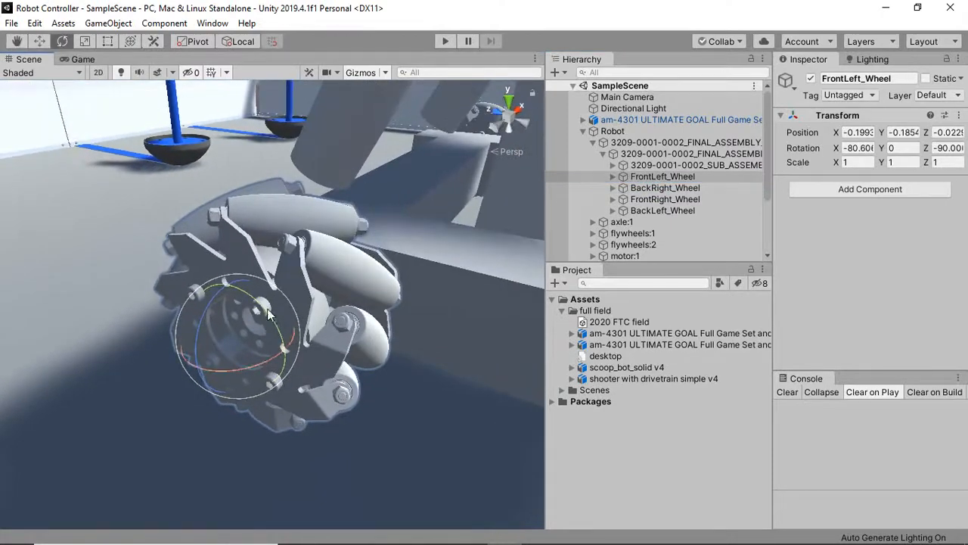
drag(268, 314, 62, 207)
key(ctrl+s)
key(f)
key(alt)
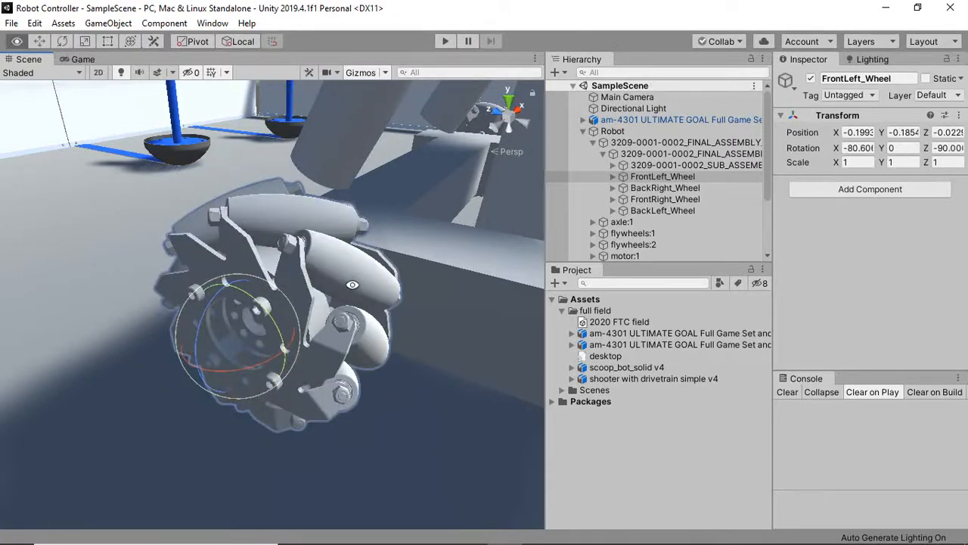
- Set the tool handle to Center and rotate FrontLeft_Wheel about its hub to an X rotation of about -24.855
alt+drag(352, 284, 326, 189)
key(z)
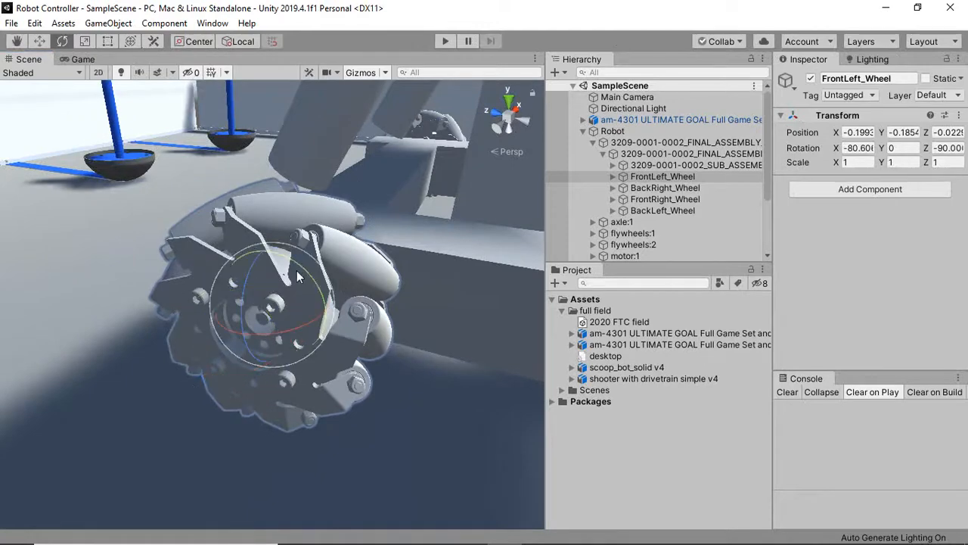
drag(297, 270, 281, 161)
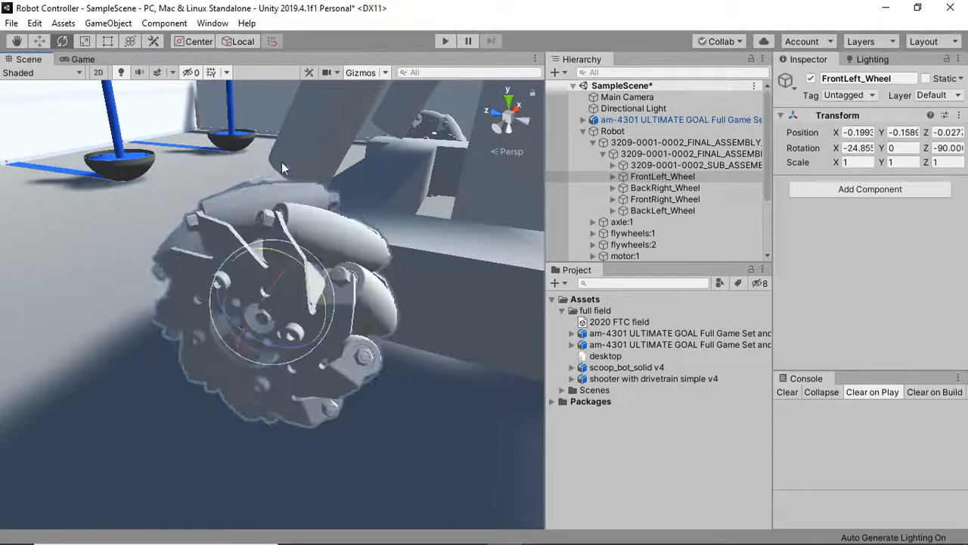
- Compare the wheel's Center and Pivot handle positions, ending on Pivot, and save the scene
click(194, 41)
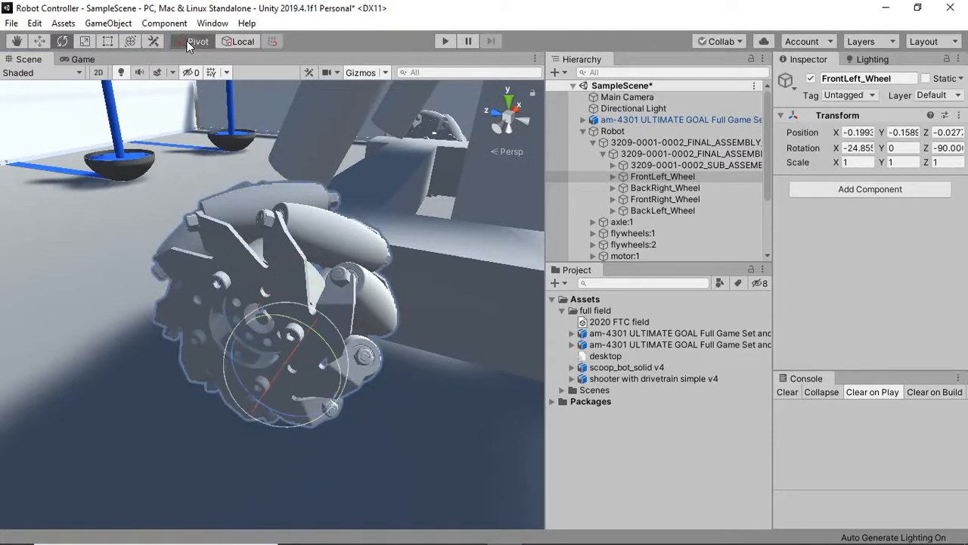
click(187, 42)
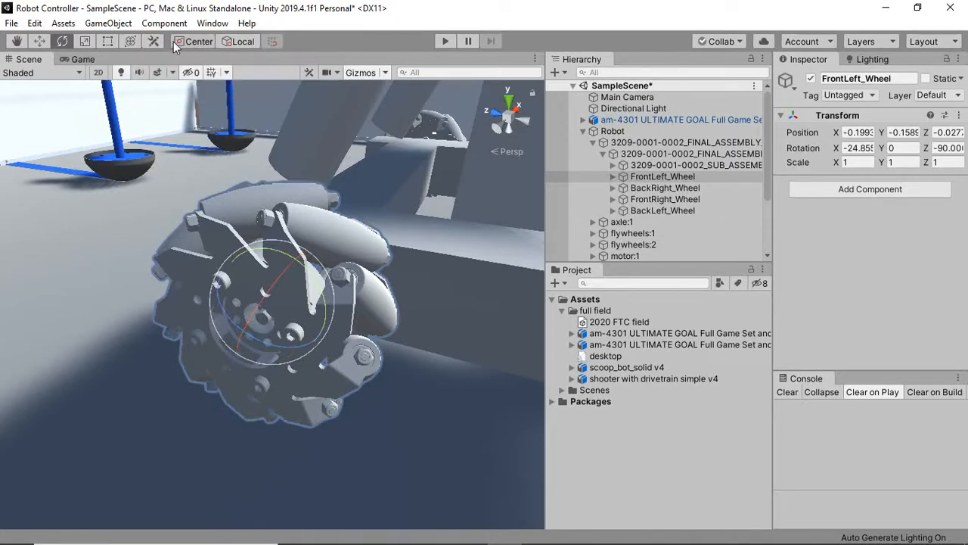
click(188, 41)
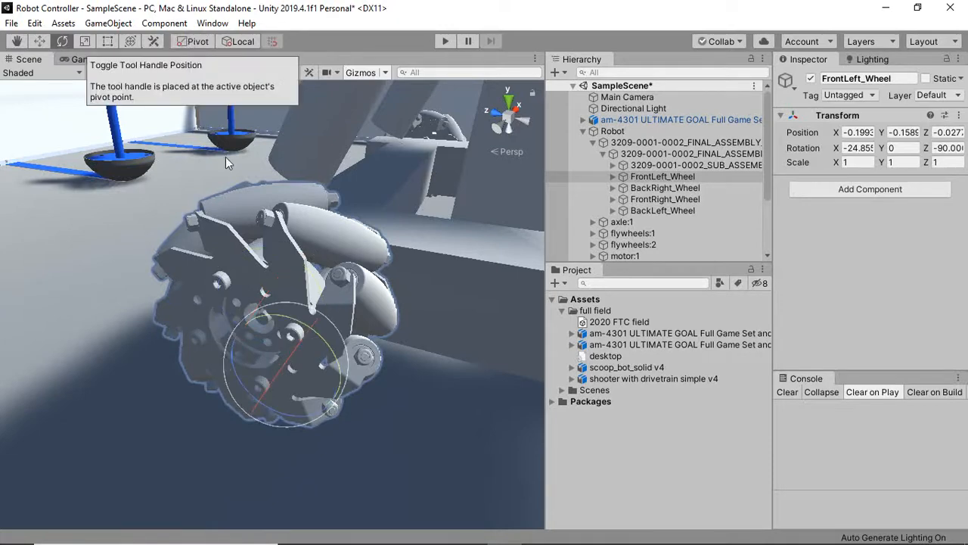
key(ctrl+s)
key(w)
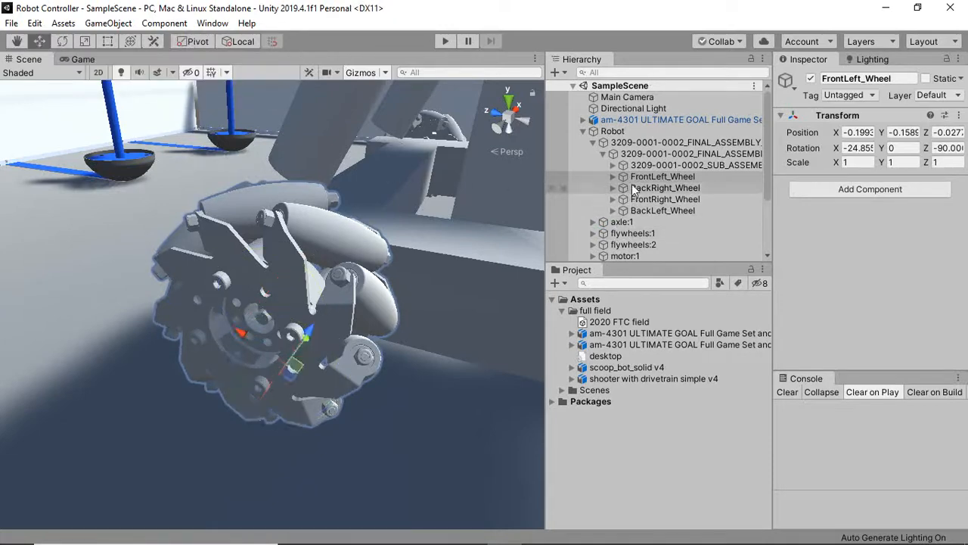
- Undo the front left wheel's last rotation and move FrontLeft_Wheel outward off its shaft to an X position of about -0.273
alt+drag(437, 248, 460, 204)
key(ctrl+z)
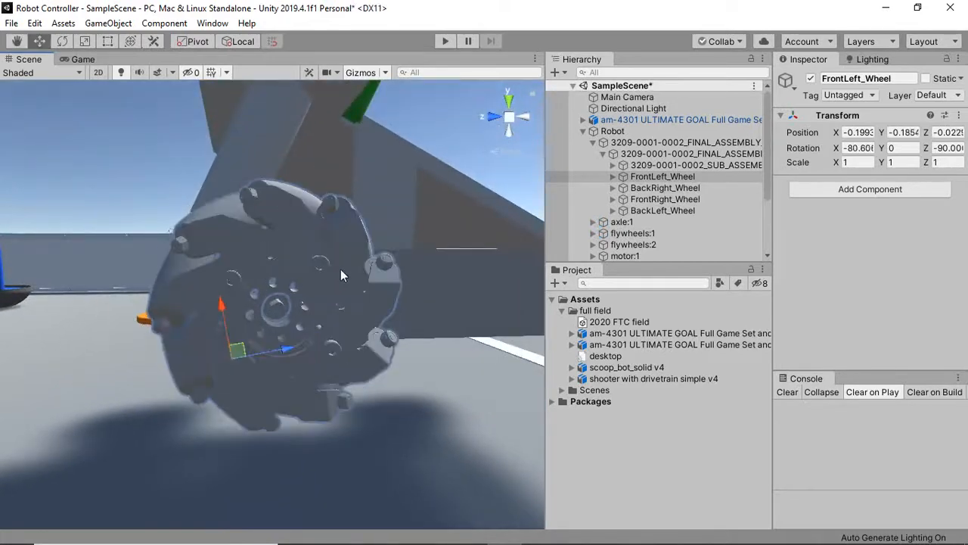
alt+drag(408, 295, 264, 313)
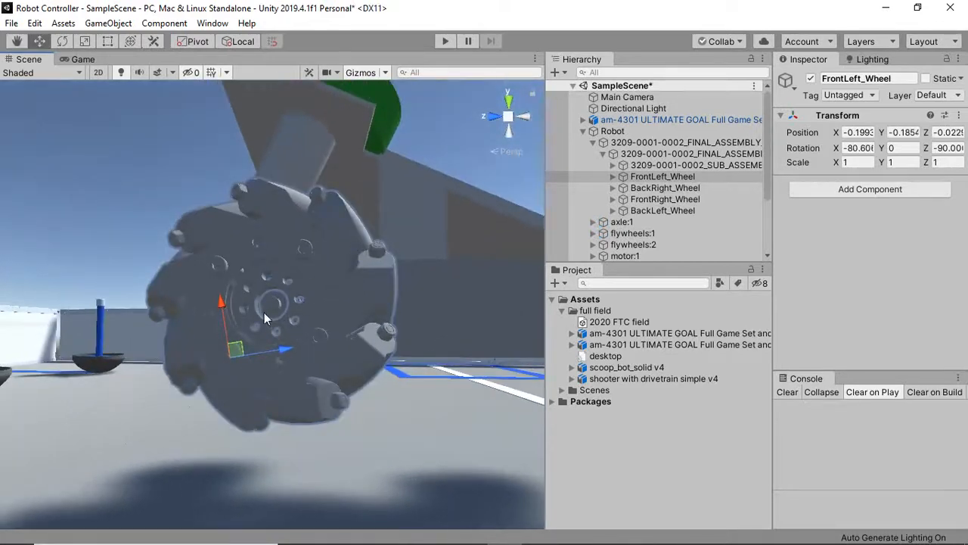
alt+drag(415, 283, 236, 397)
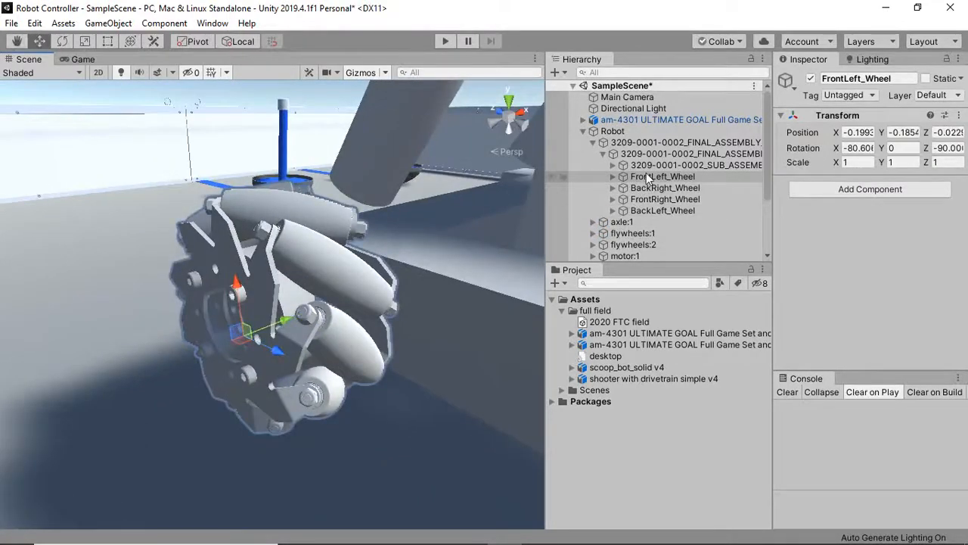
click(647, 177)
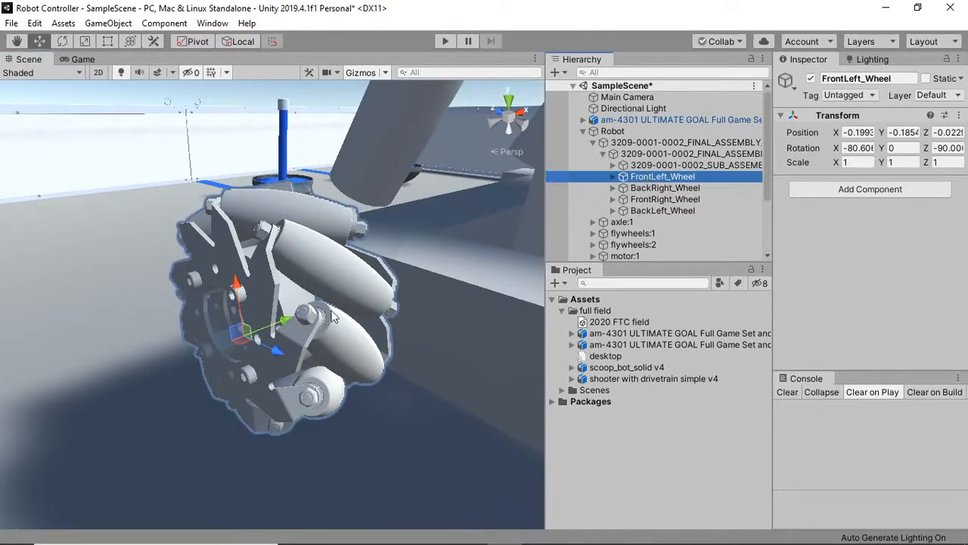
drag(286, 323, 254, 327)
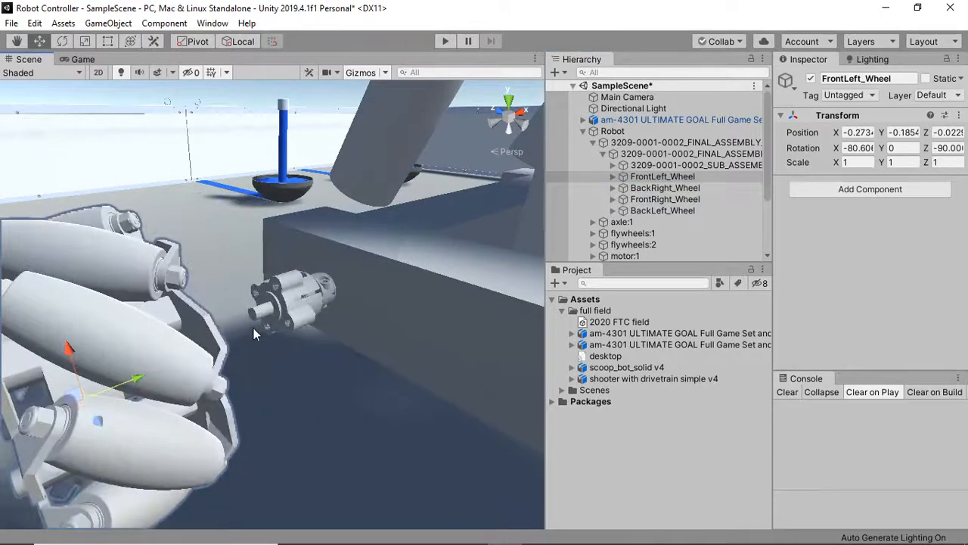
- Rotate the hub body Body1 603 on the front left shaft around its axis to a Z rotation of about 37.13
click(290, 308)
alt+drag(331, 350, 322, 261)
key(e)
drag(351, 493, 251, 456)
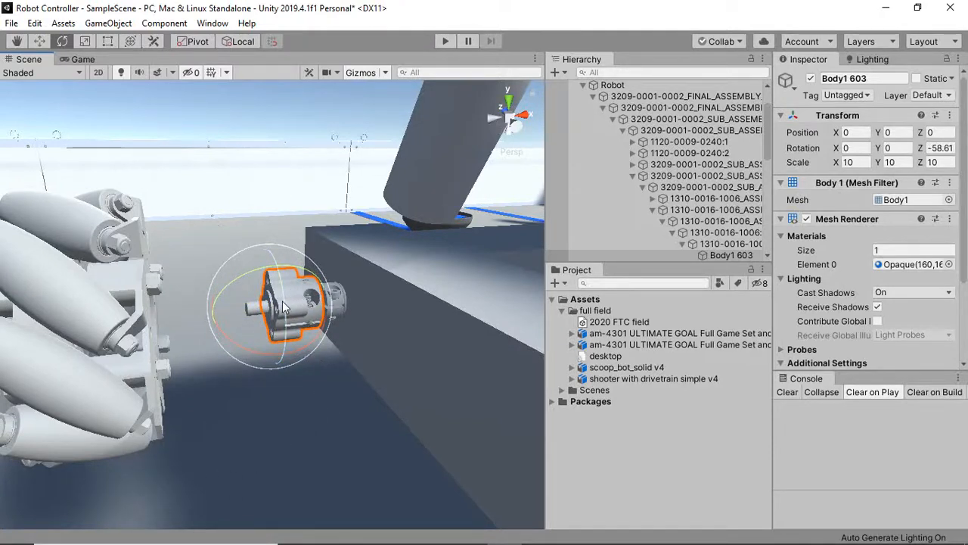
drag(282, 301, 117, 248)
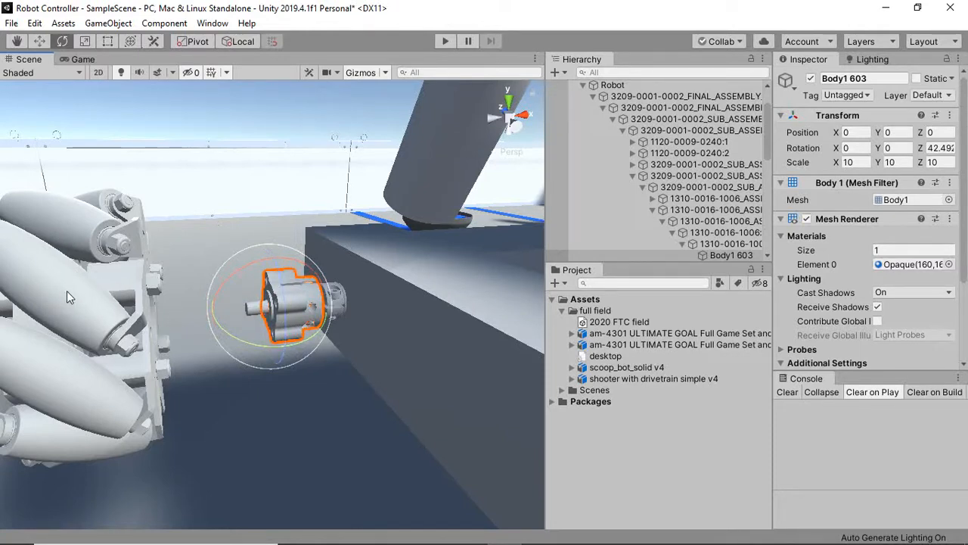
drag(286, 299, 93, 277)
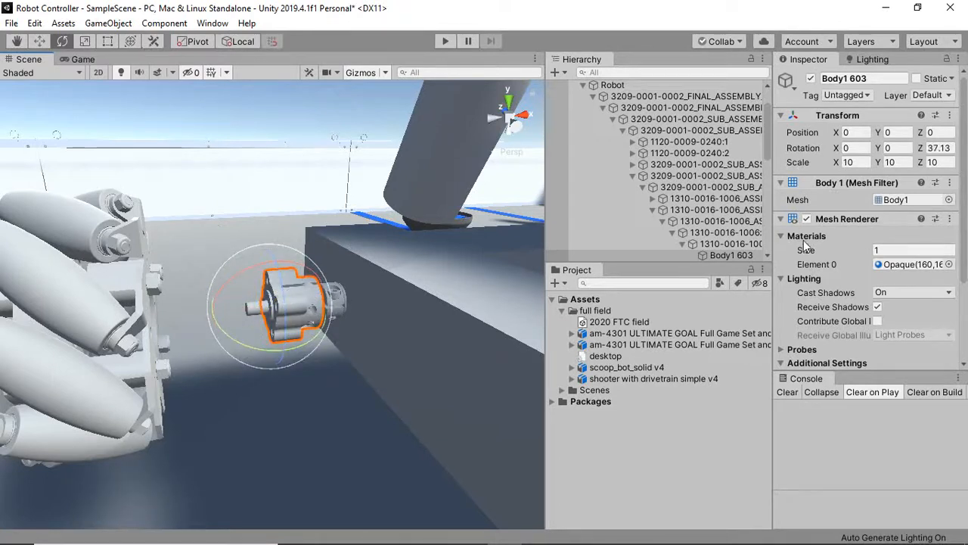
- Rename the front left hub body Body1 603 as FrontLeft_Rim
click(726, 256)
scroll(714, 217, down, 3)
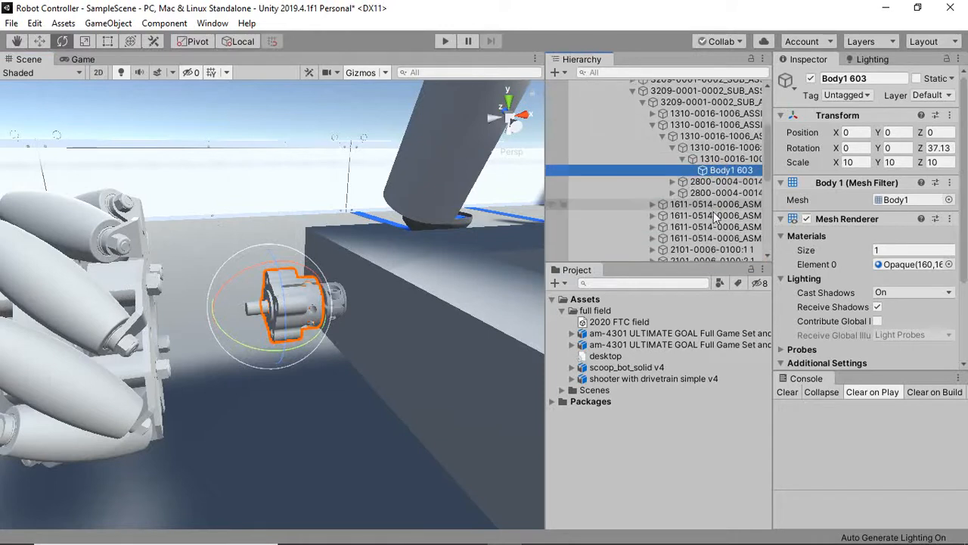
click(730, 171)
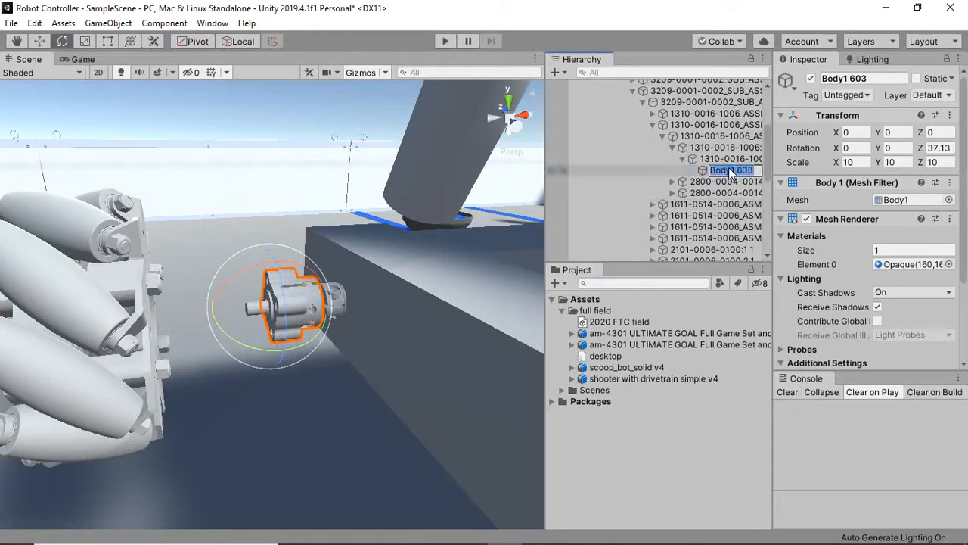
text(Fron)
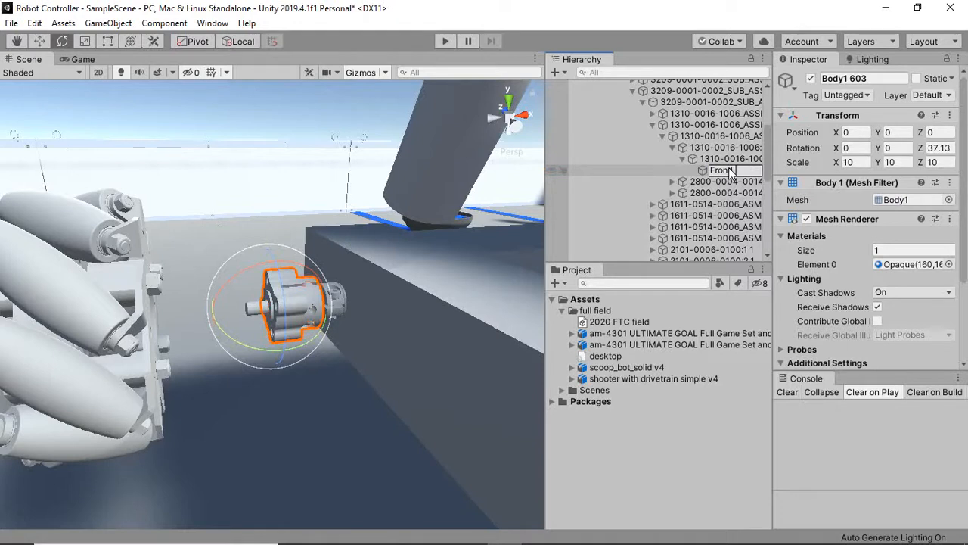
text(tLeft_Rim)
key(Return)
- Make FrontLeft_Wheel a child of FrontLeft_Rim in the scene hierarchy
scroll(702, 157, down, 5)
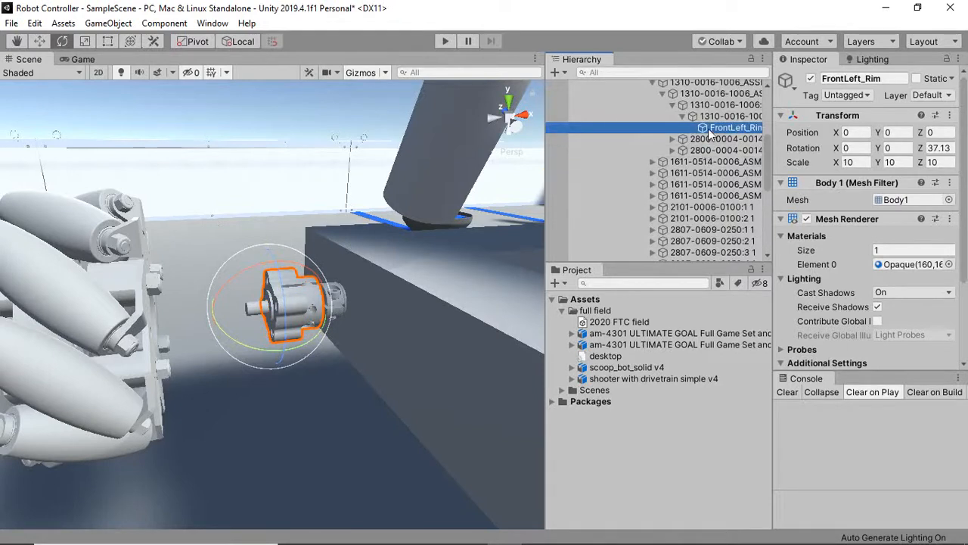
scroll(688, 149, up, 2)
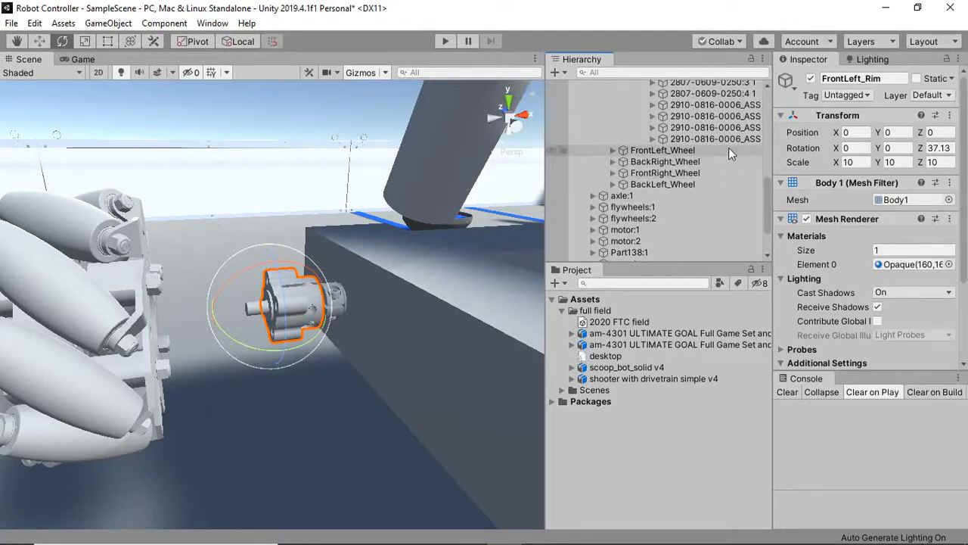
drag(727, 152, 740, 175)
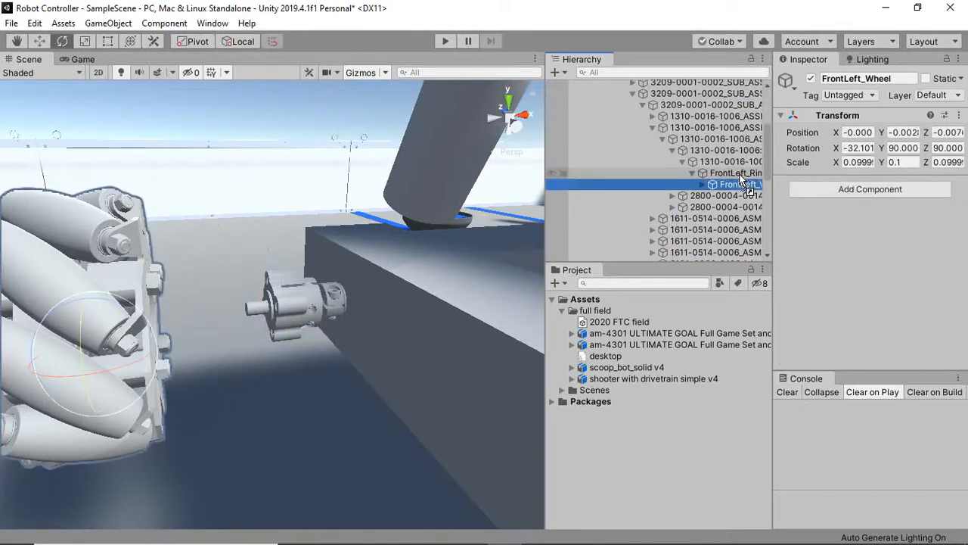
- Undo the wheel's parenting, the hub's renaming and rotations, and the wheel's outward move
key(ctrl+z)
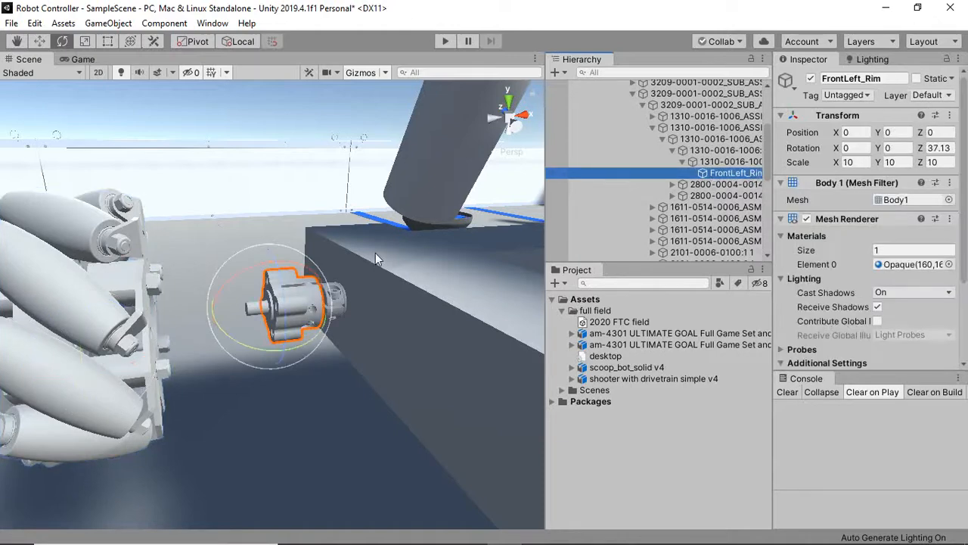
key(ctrl+z)
key(ctrl+z)
key(ctrl+z)
key(ctrl+z)
key(ctrl+z)
key(ctrl+z)
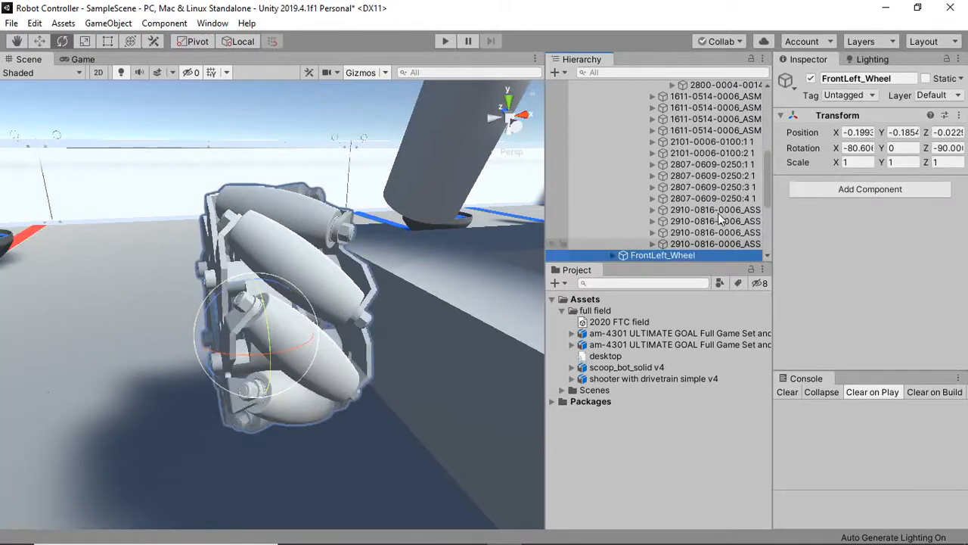
- Save the scene and rename the front left hub body Body1 603 as FrontLeft_Rim
key(ctrl+s)
scroll(725, 200, up, 3)
click(725, 181)
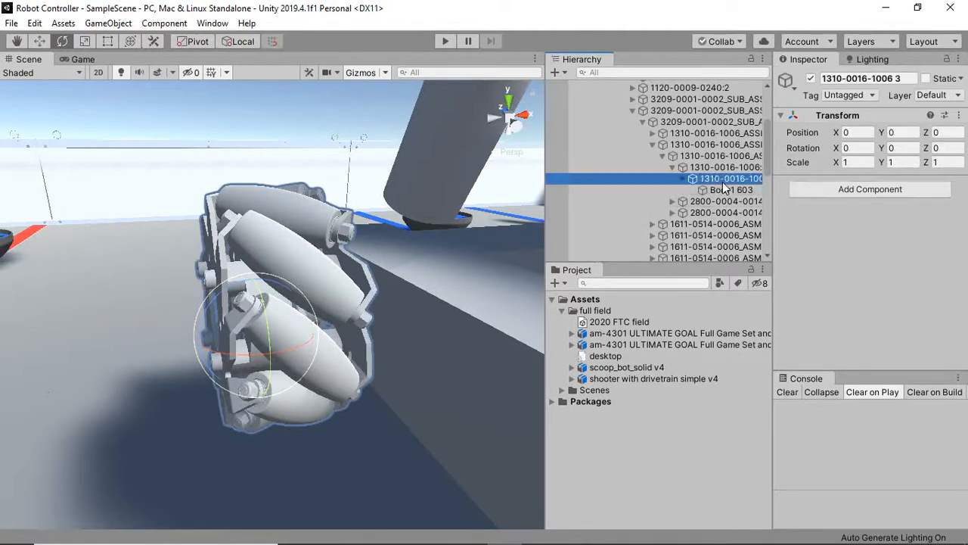
click(724, 190)
click(722, 190)
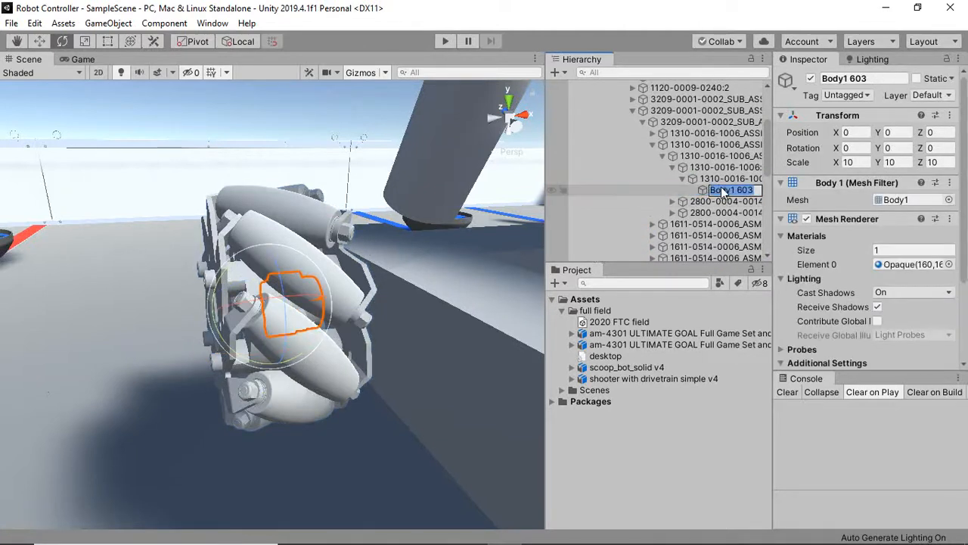
text(Front)
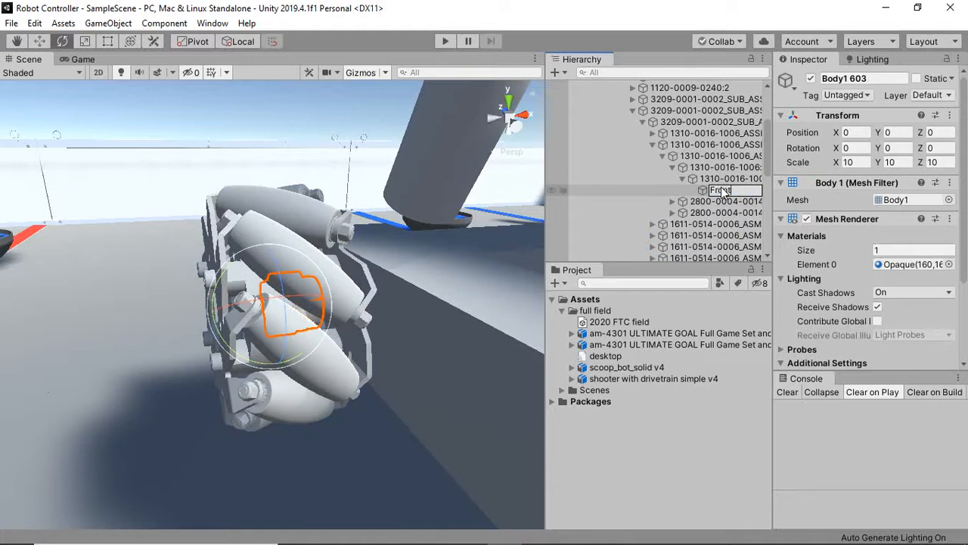
text(Left_Rim)
key(Return)
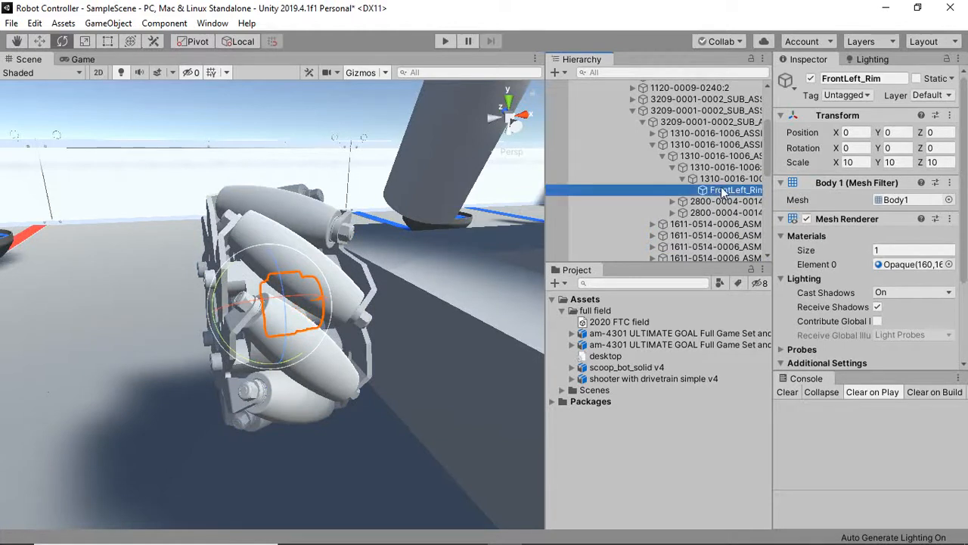
- Make FrontLeft_Wheel a child of FrontLeft_Rim in the scene hierarchy
scroll(700, 187, down, 5)
scroll(697, 221, down, 1)
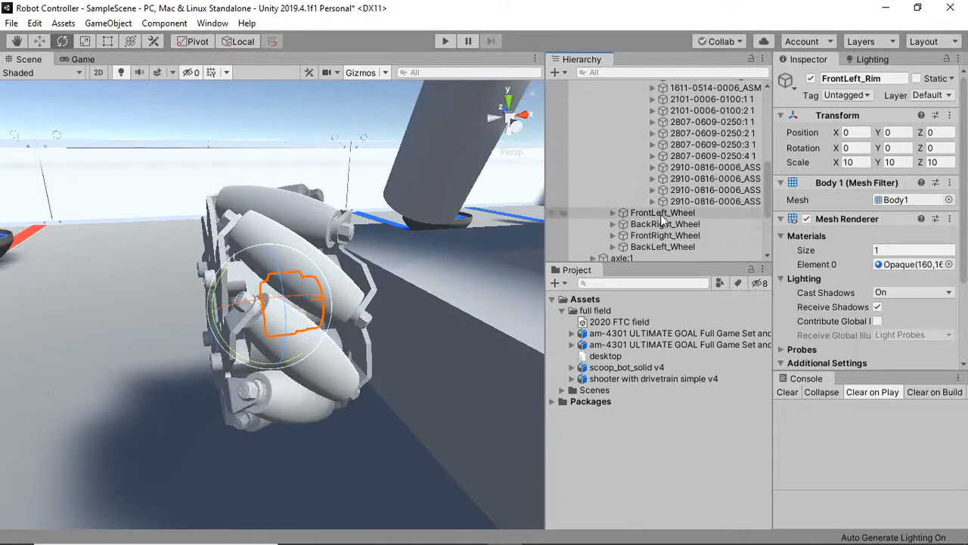
drag(663, 216, 741, 191)
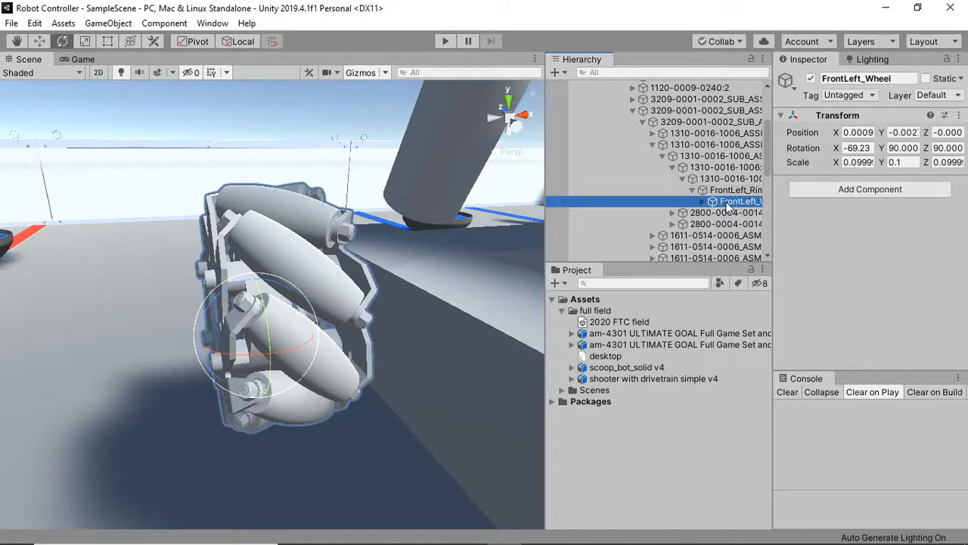
- Try rotating FrontLeft_Wheel about its own pivot and undo the rotation
click(728, 190)
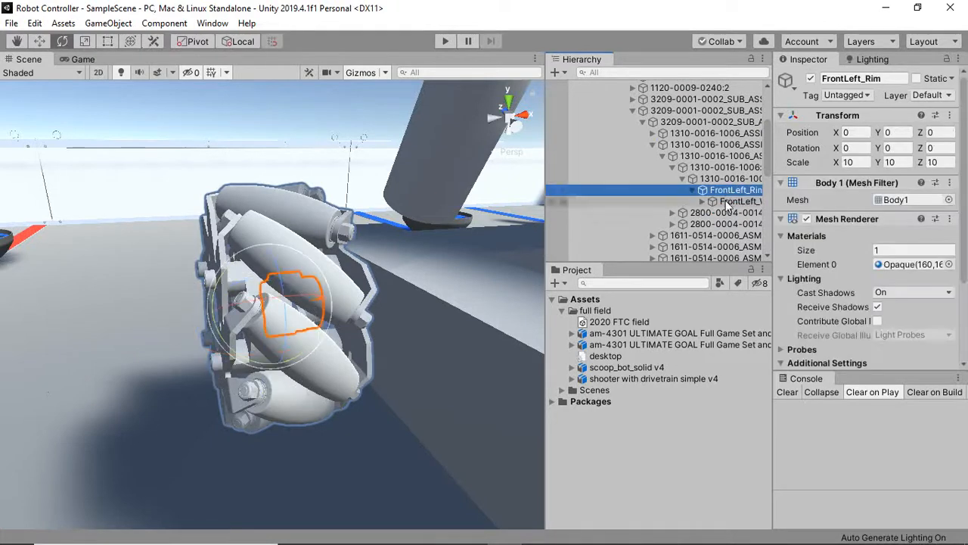
click(730, 201)
alt+drag(87, 274, 281, 333)
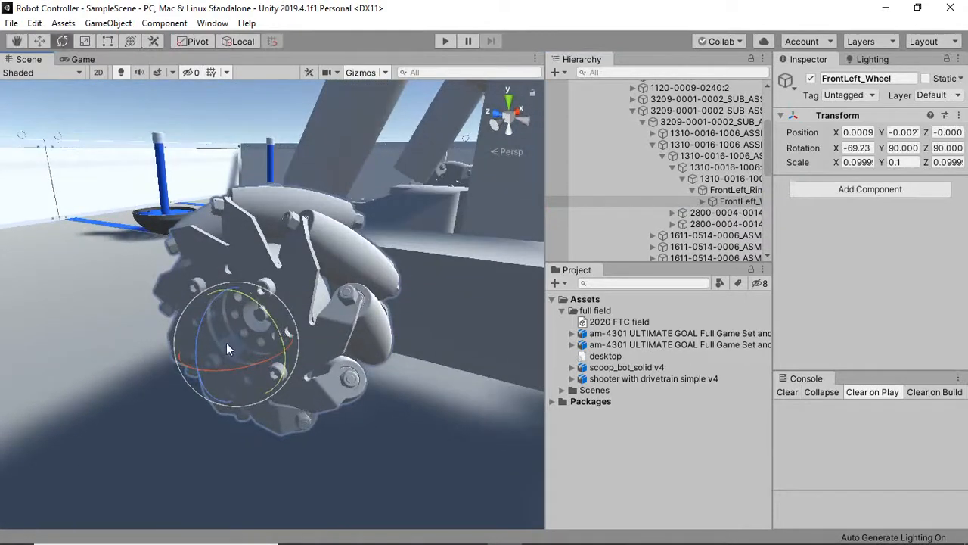
key(w)
key(e)
drag(267, 314, 388, 527)
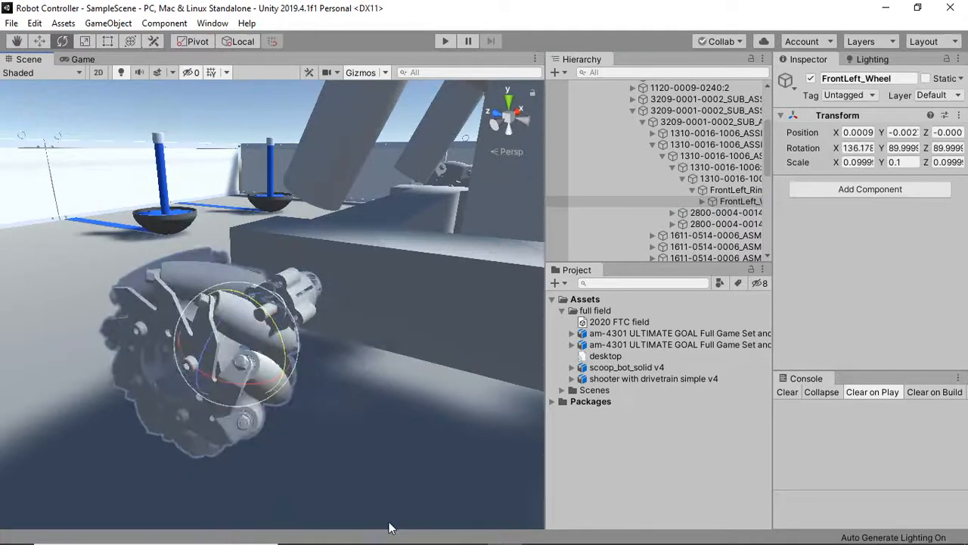
key(ctrl+z)
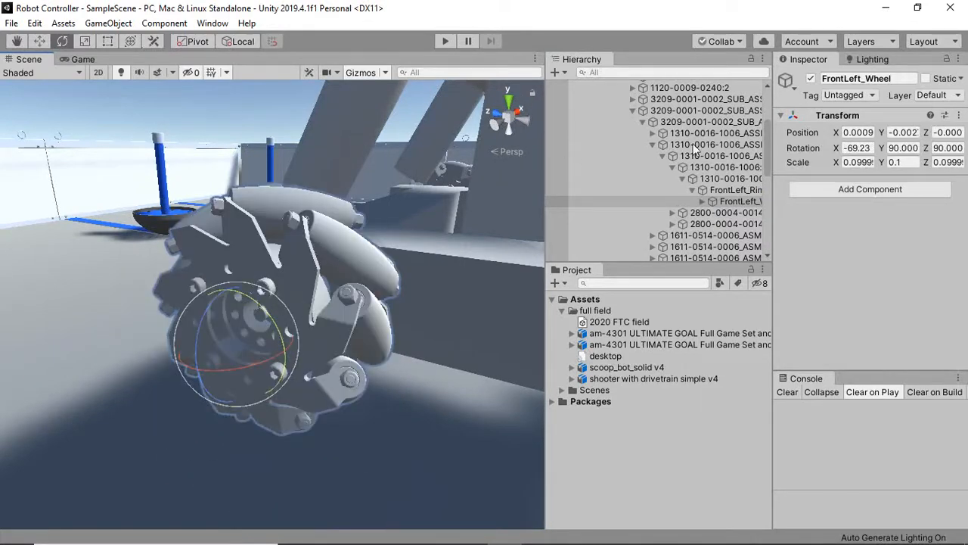
- Try rotating FrontLeft_Rim together with its child wheel about the hub axis and undo the rotation
click(744, 189)
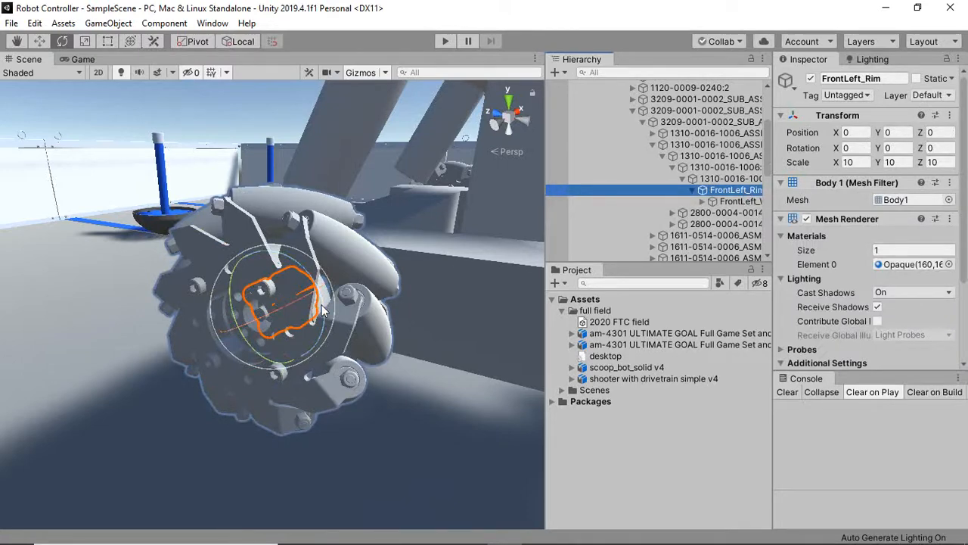
drag(327, 307, 416, 415)
key(ctrl+z)
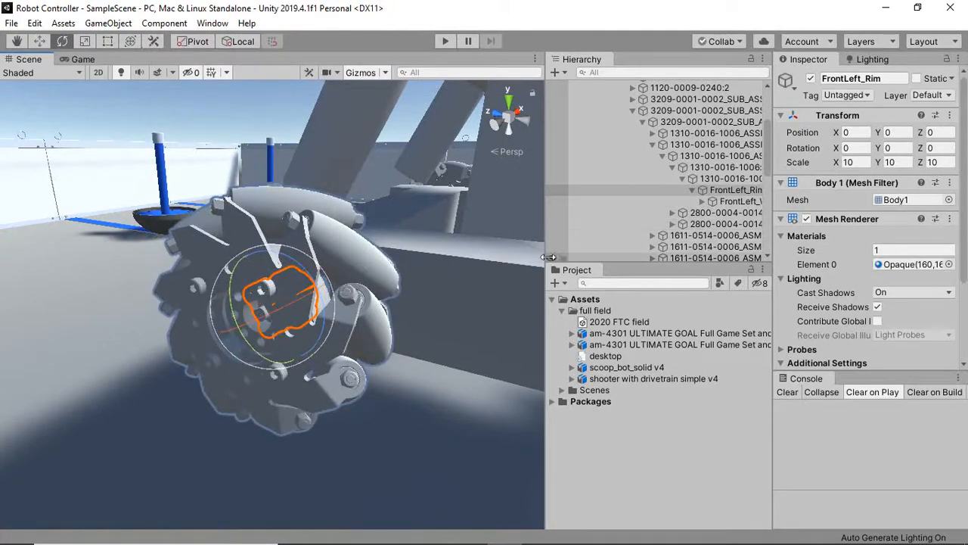
- Widen the Hierarchy and Inspector areas so that object names and component settings have more room
drag(544, 257, 532, 258)
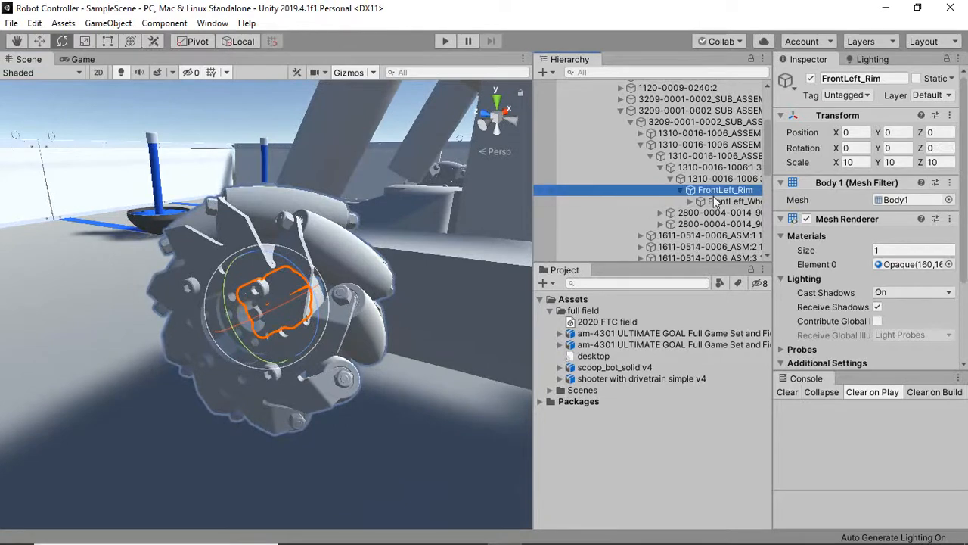
click(791, 392)
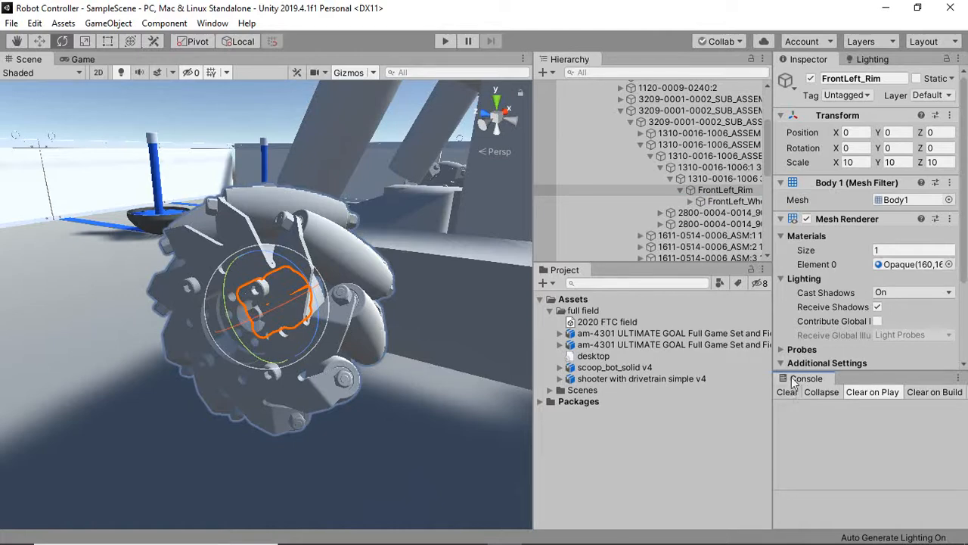
drag(768, 311, 692, 299)
scroll(788, 278, down, 3)
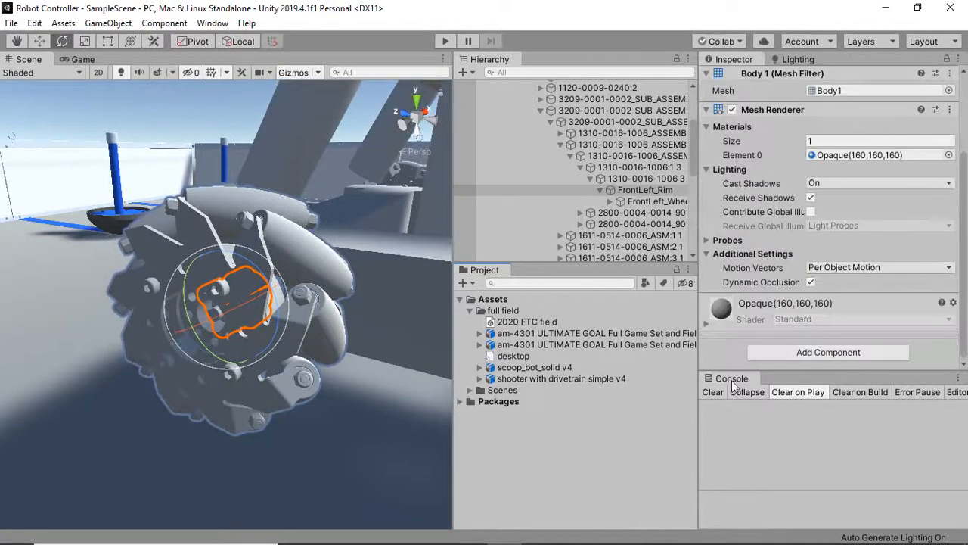
- Explore the joint components that can be added to FrontLeft_Rim by searching for con, spri, fix and hing
click(661, 189)
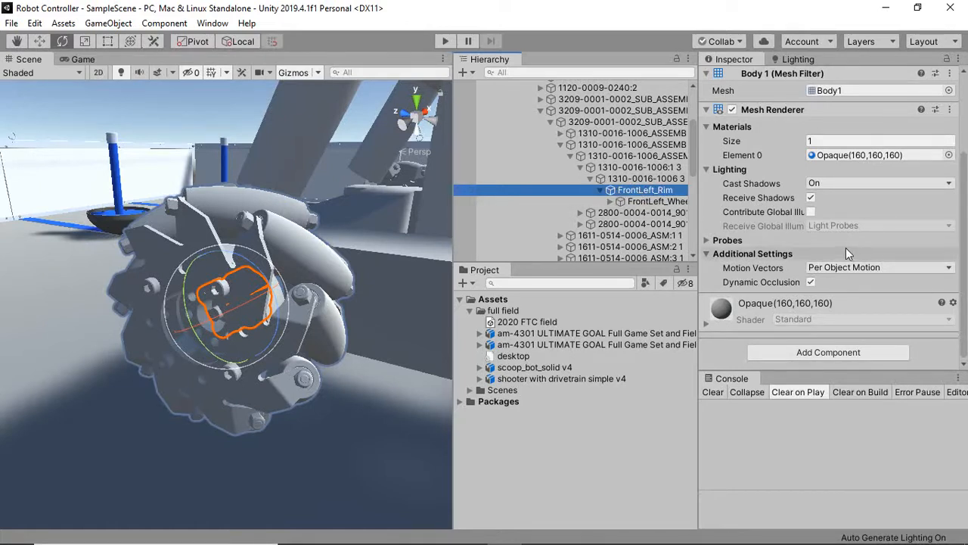
click(713, 391)
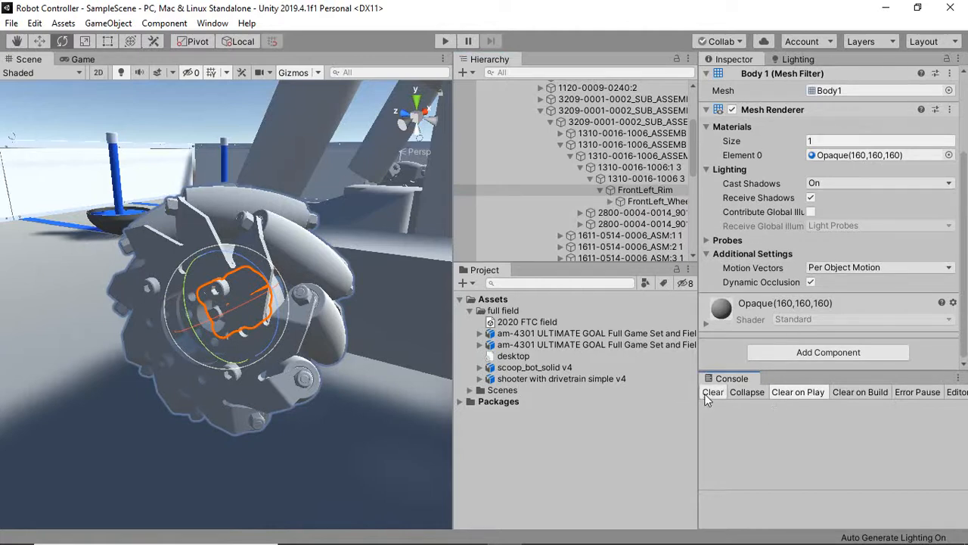
click(788, 350)
text(con)
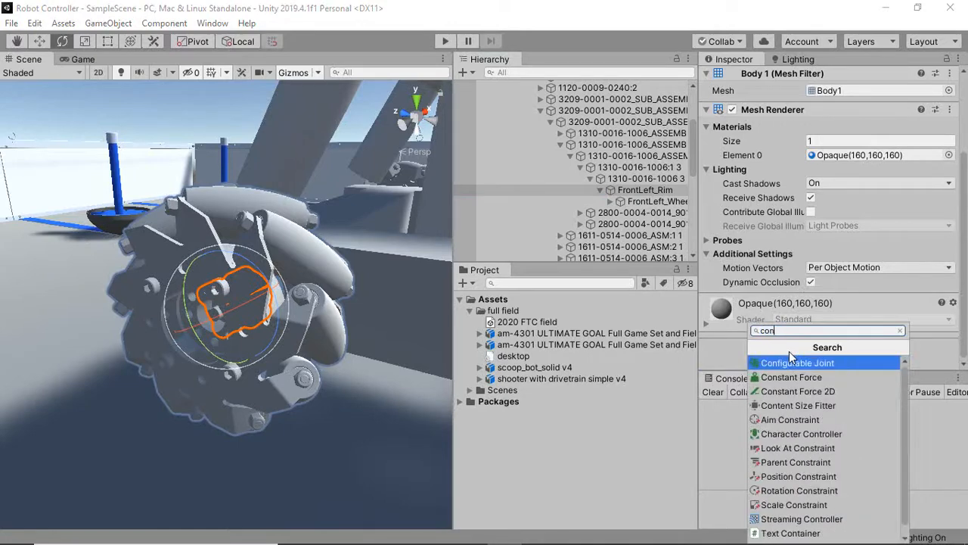
key(BackSpace)
key(BackSpace)
key(BackSpace)
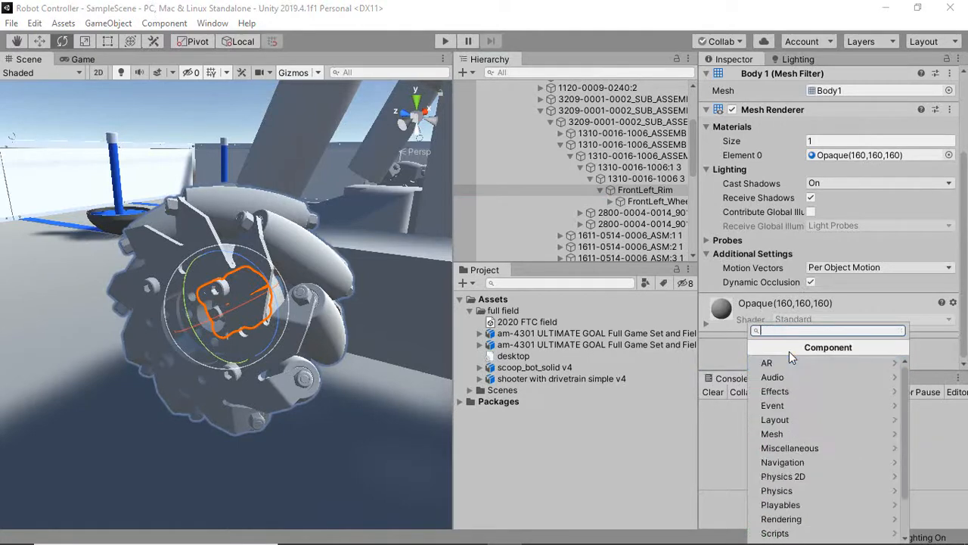
text(spri)
key(BackSpace)
key(BackSpace)
key(BackSpace)
key(BackSpace)
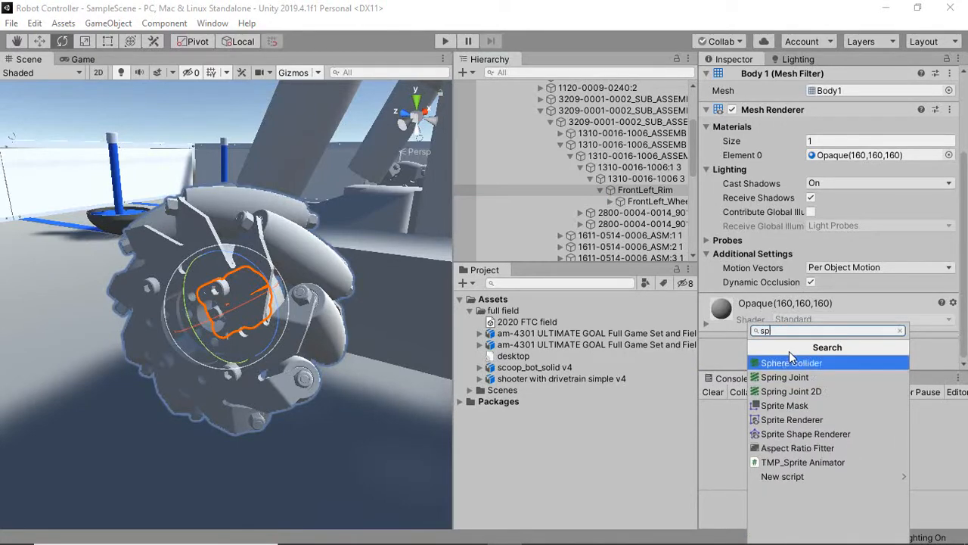
text(fix)
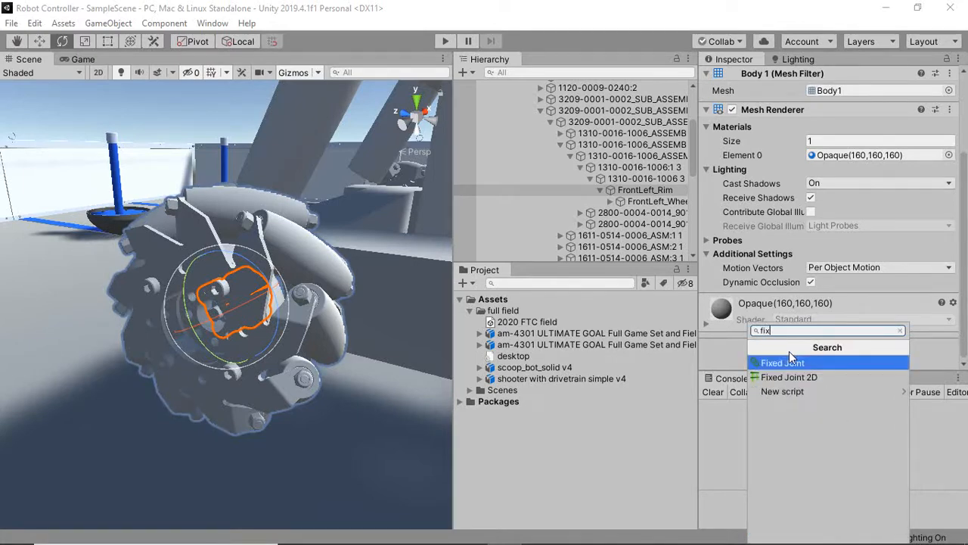
key(BackSpace)
key(BackSpace)
key(BackSpace)
text(hing)
key(BackSpace)
key(BackSpace)
key(BackSpace)
key(BackSpace)
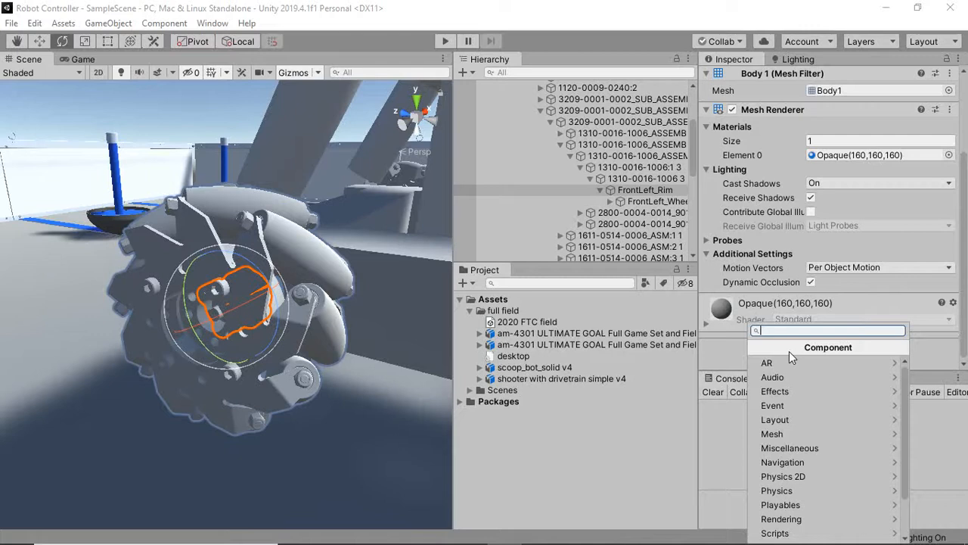
- Add a Hinge Joint component to FrontLeft_Rim and save the scene
text(rigid)
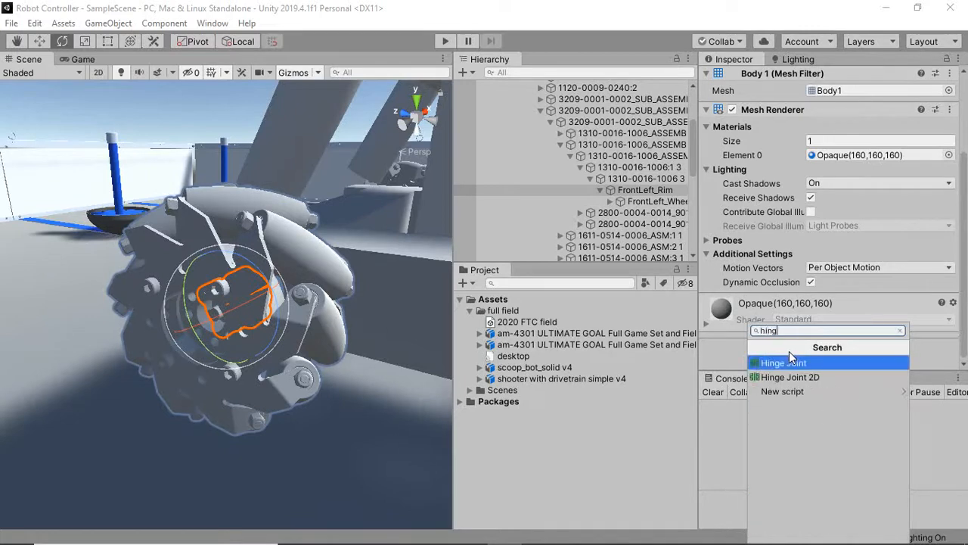
key(Return)
scroll(824, 268, down, 10)
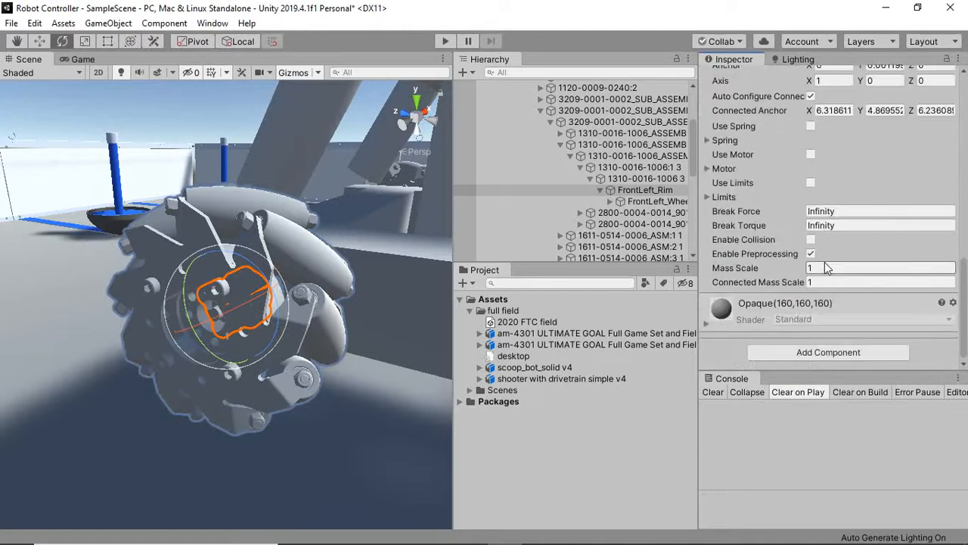
key(ctrl+s)
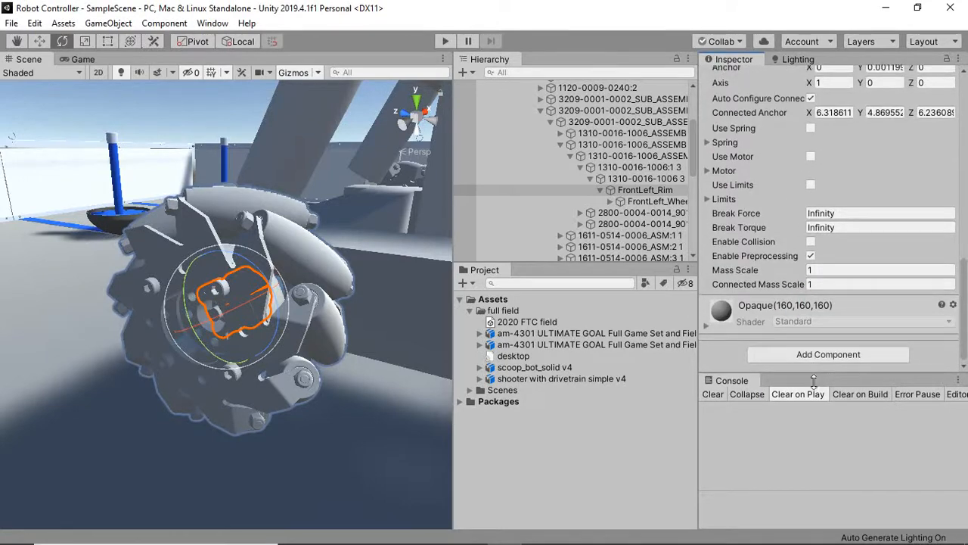
- Enlarge the Inspector and review the Rigidbody and Hinge Joint settings of FrontLeft_Rim
drag(813, 370, 813, 441)
scroll(788, 251, up, 8)
scroll(788, 251, down, 8)
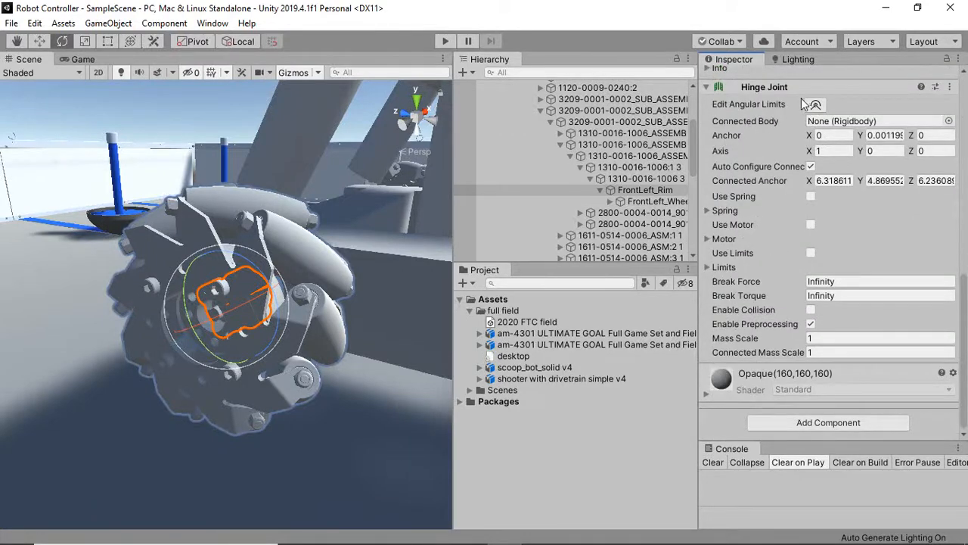
scroll(832, 242, up, 6)
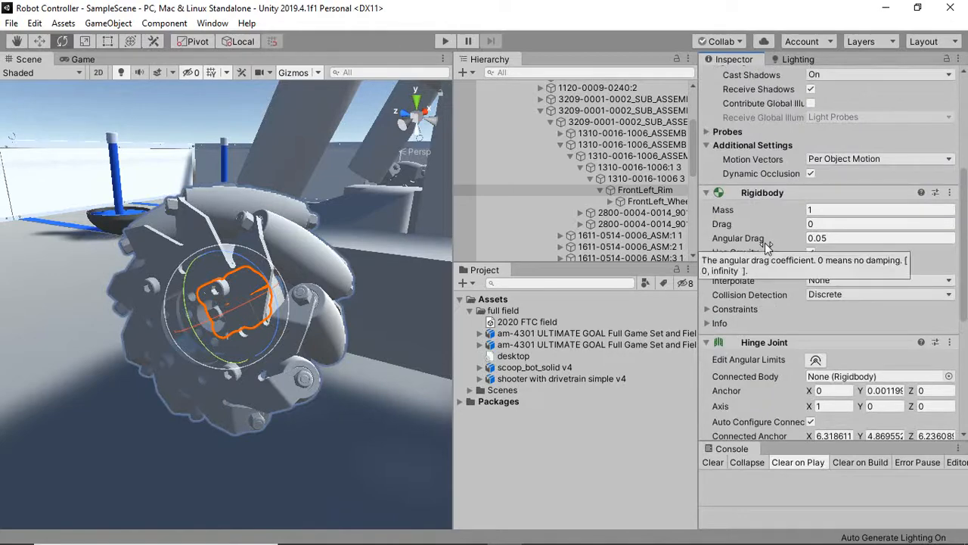
scroll(791, 301, down, 6)
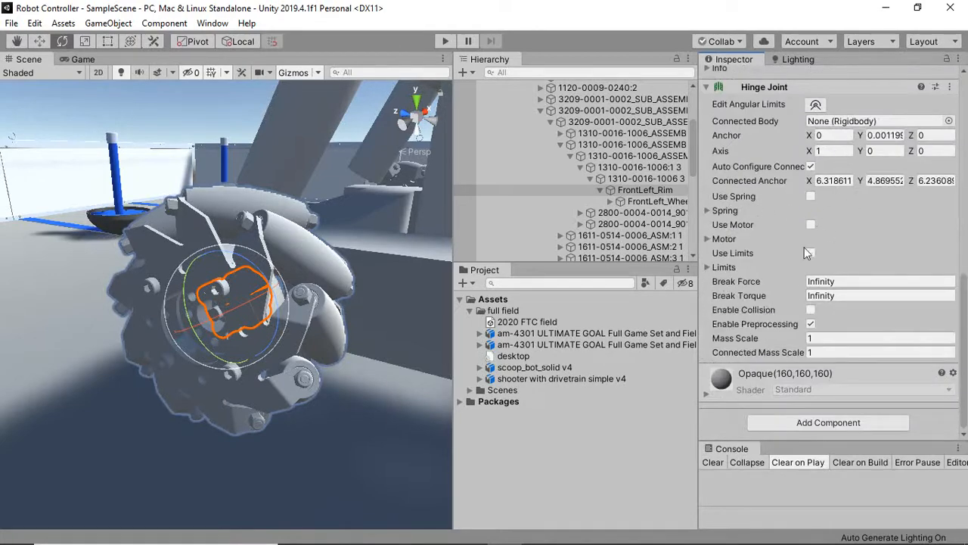
scroll(772, 321, up, 6)
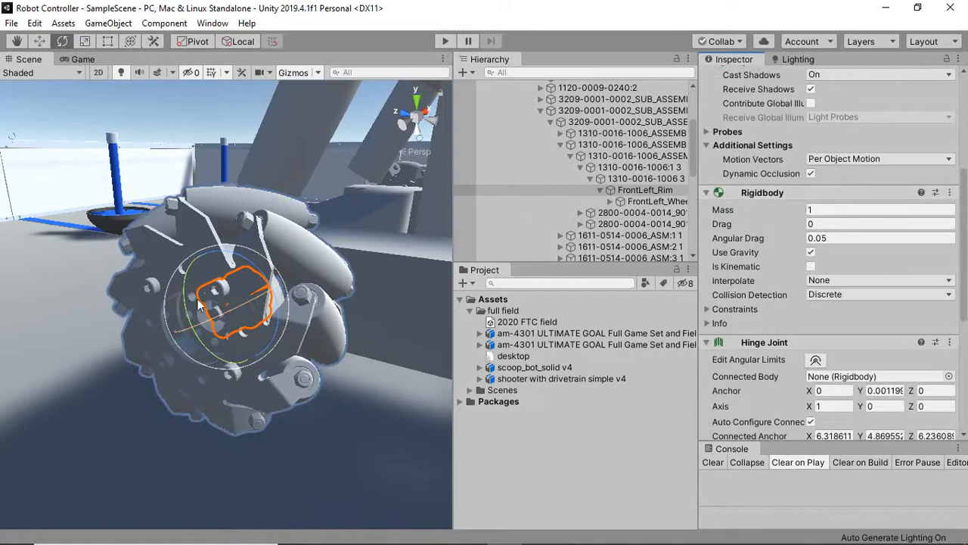
drag(231, 316, 277, 315)
scroll(790, 240, down, 3)
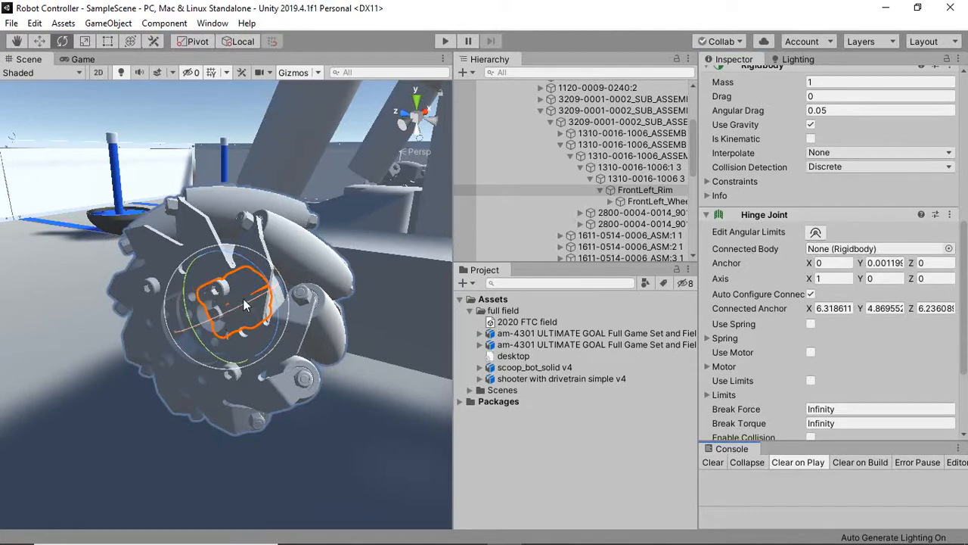
scroll(794, 257, down, 4)
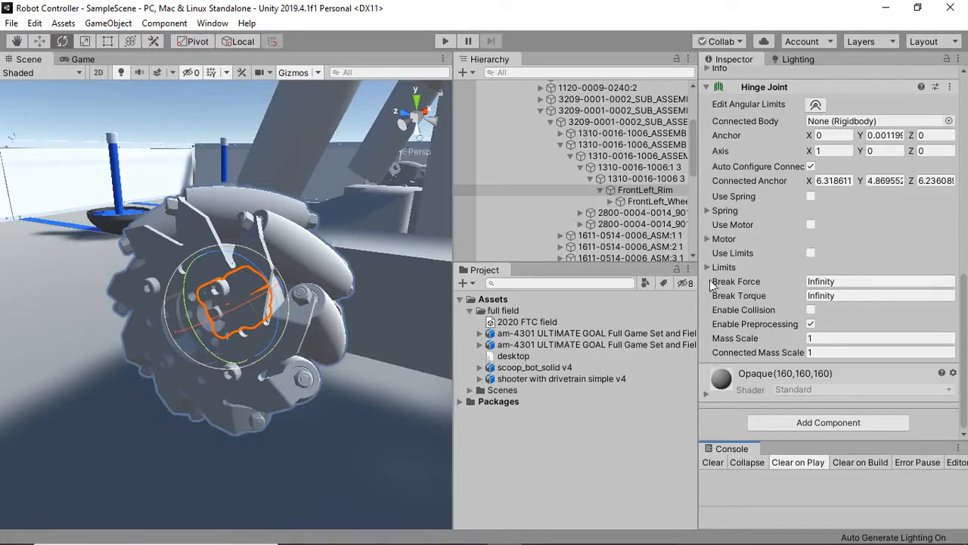
- Enable the motor on FrontLeft_Rim's Hinge Joint with a target velocity of 200 and a force of 200
click(708, 239)
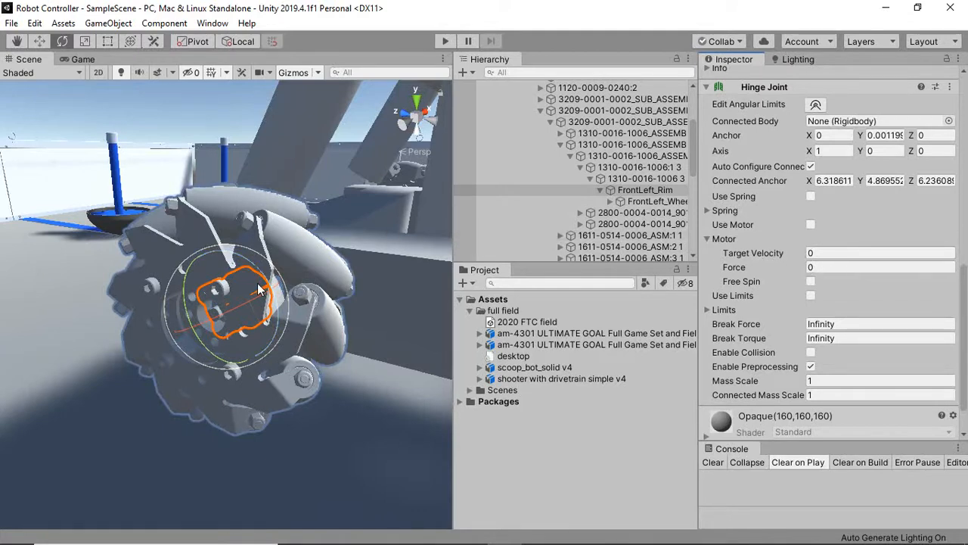
click(810, 225)
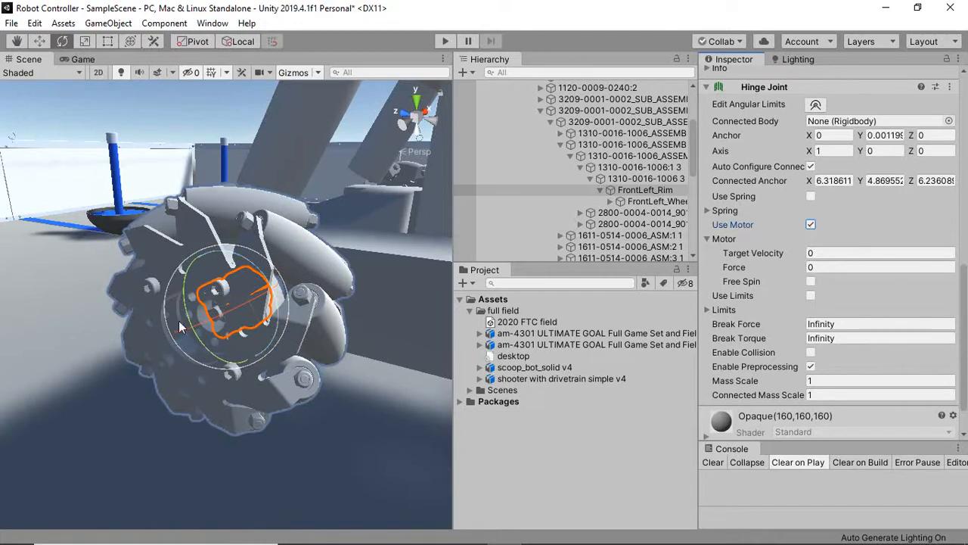
click(823, 254)
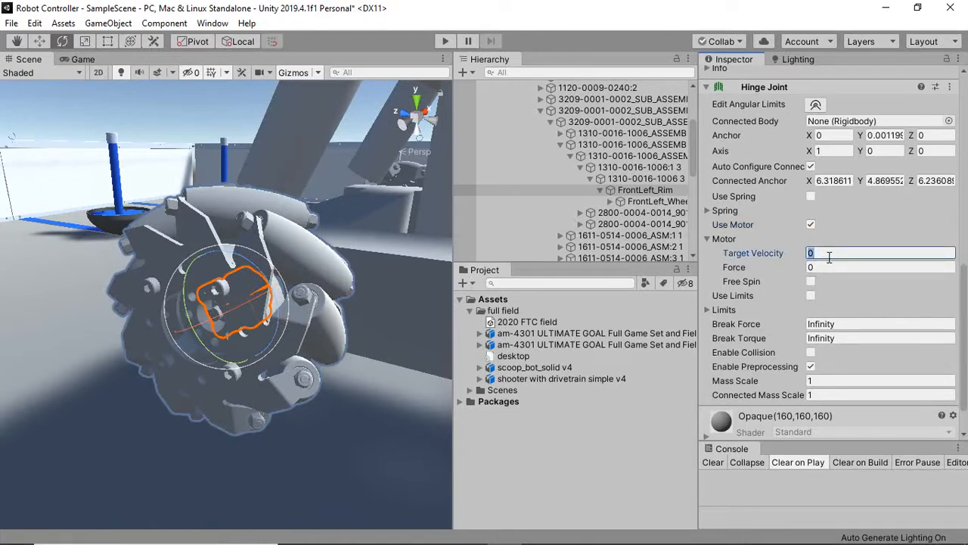
text(200)
key(Tab)
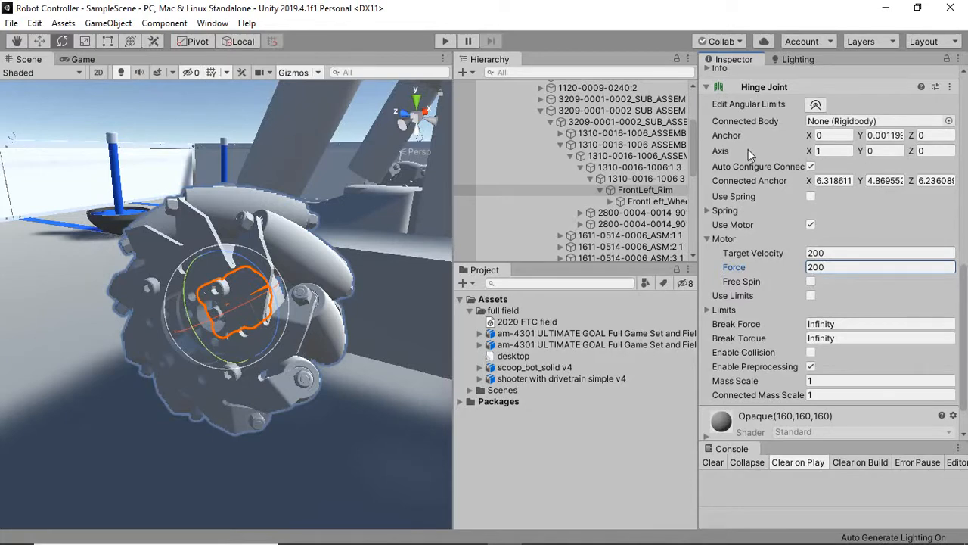
- Run the scene, watch how the motorized front-left wheel spins in the Scene view, and stop the run
click(443, 42)
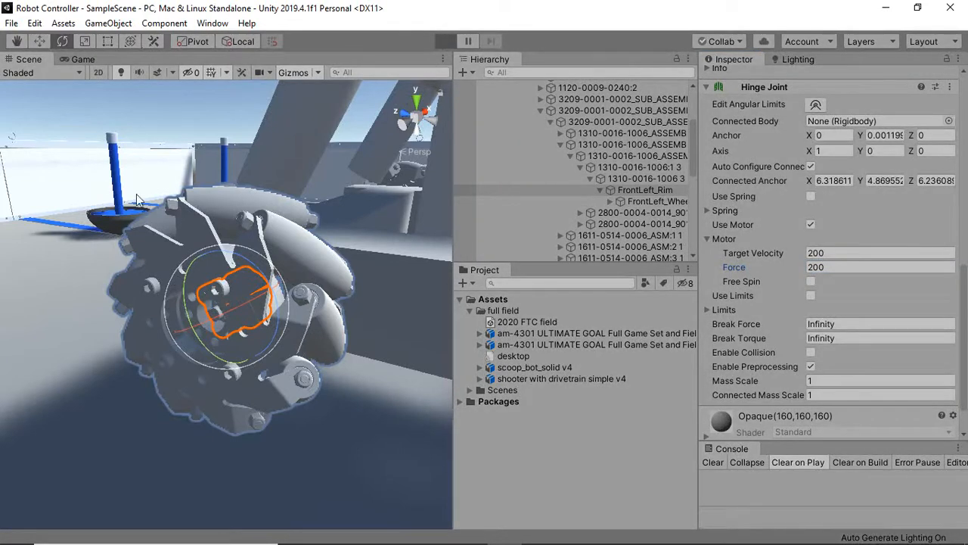
click(77, 57)
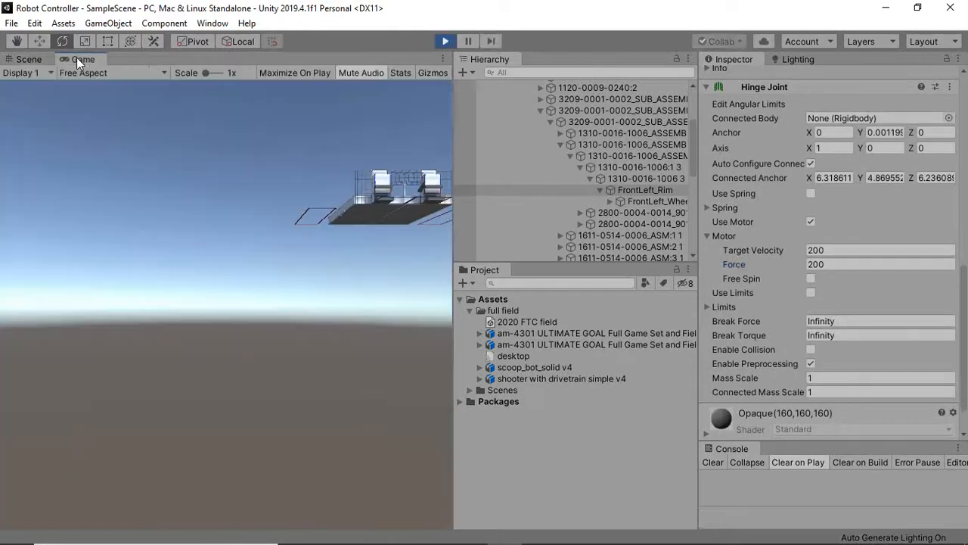
click(30, 59)
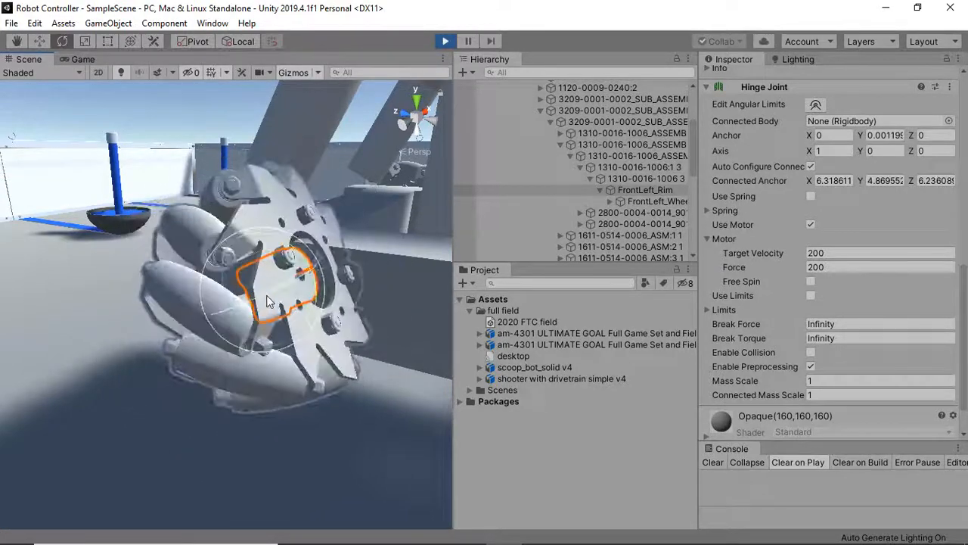
click(445, 41)
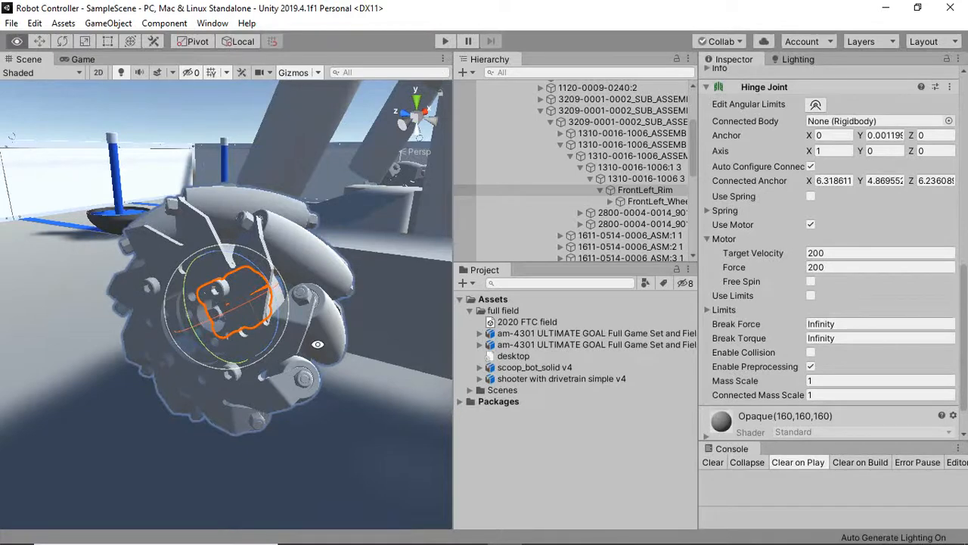
- Set the axis of FrontLeft_Rim's Hinge Joint to X 0, Y 0, Z 1 and save the scene
alt+drag(265, 280, 278, 341)
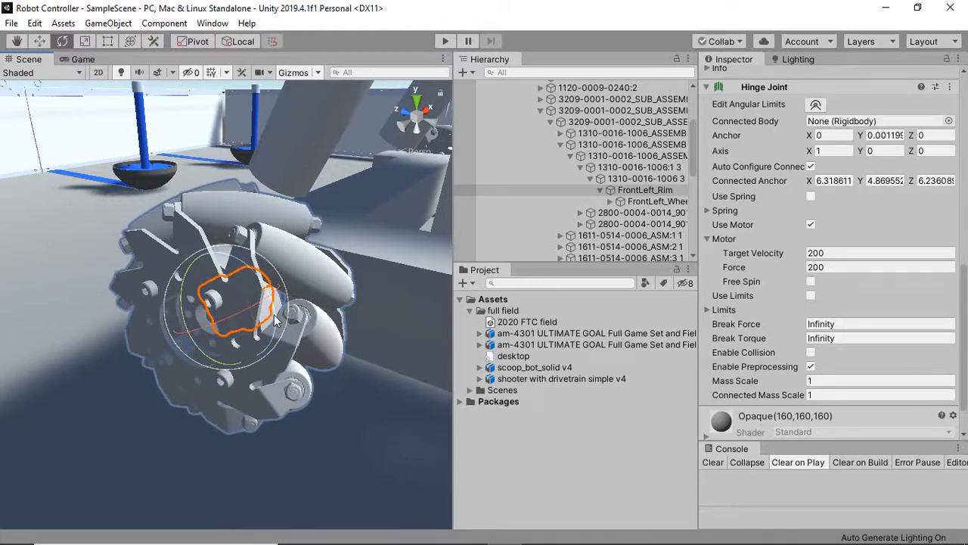
drag(274, 308, 255, 293)
key(ctrl+z)
click(831, 152)
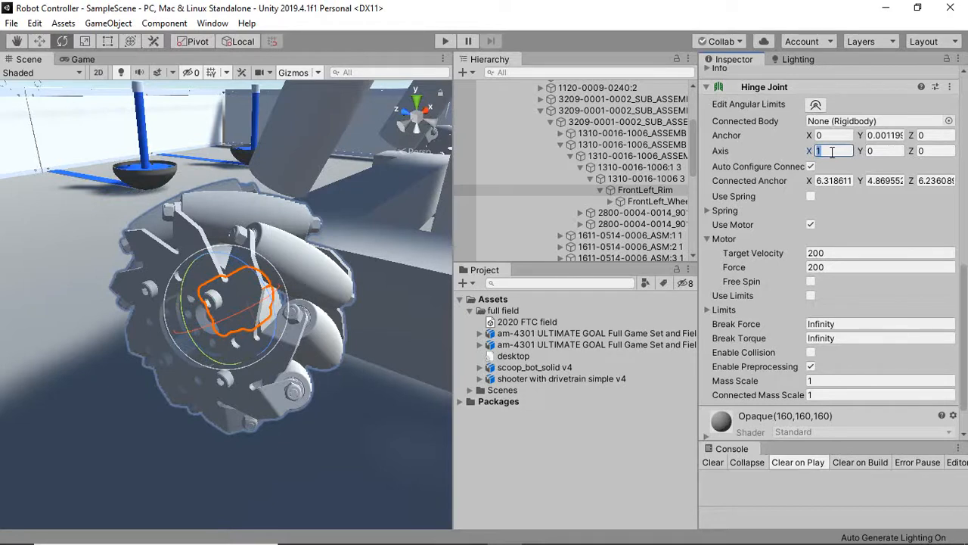
text(0)
key(Tab)
key(Tab)
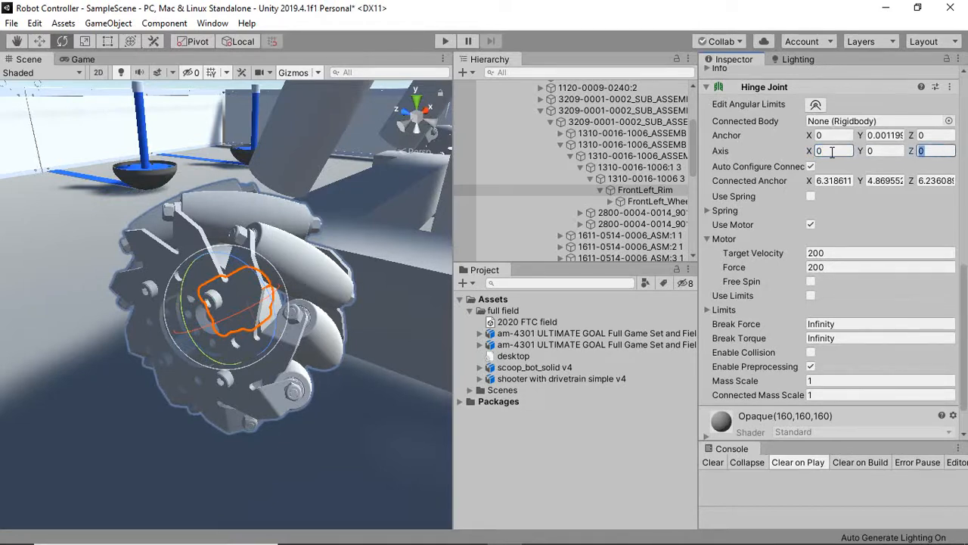
text(1)
key(ctrl+s)
- Run the scene with the new hinge axis, check the wheel's motion against its Rigidbody and Hinge Joint settings, and stop the run
click(445, 41)
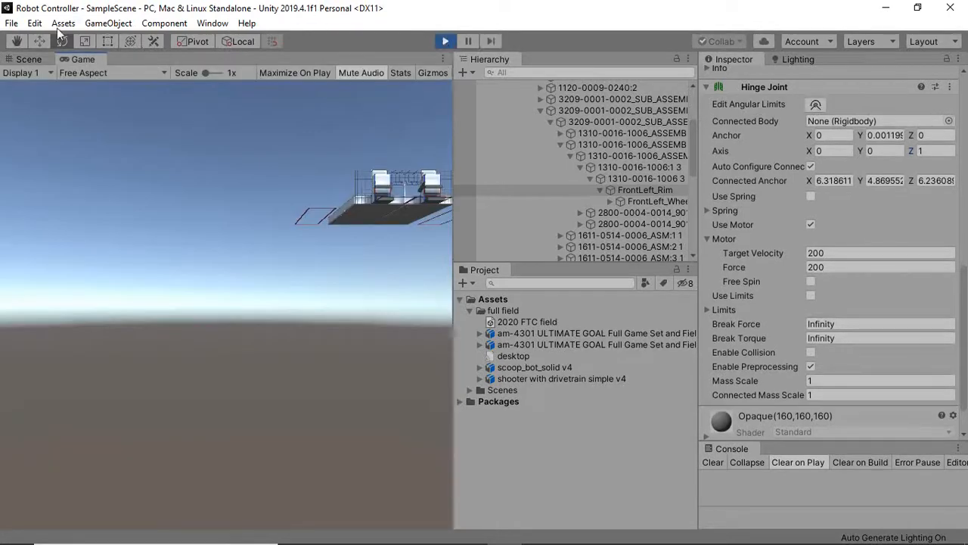
click(23, 60)
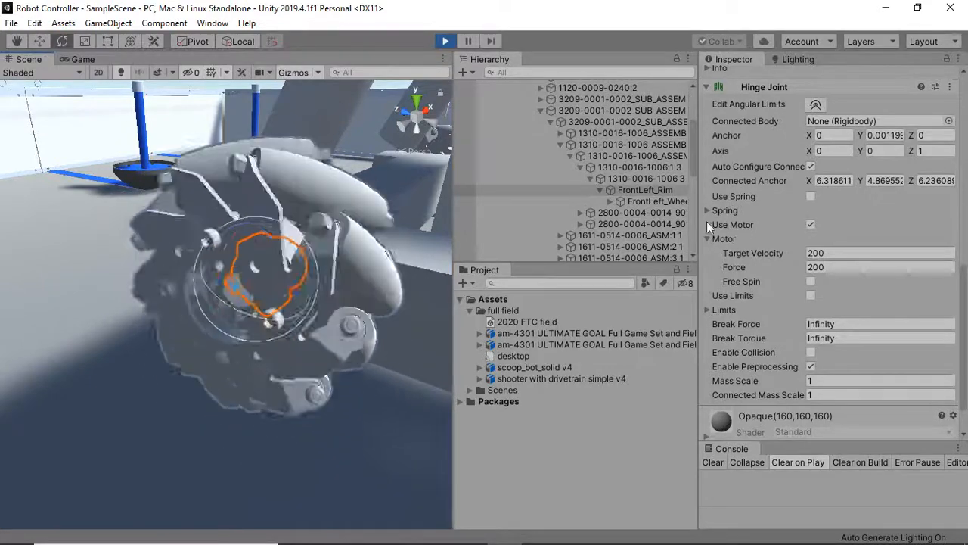
scroll(859, 185, up, 10)
scroll(832, 178, down, 10)
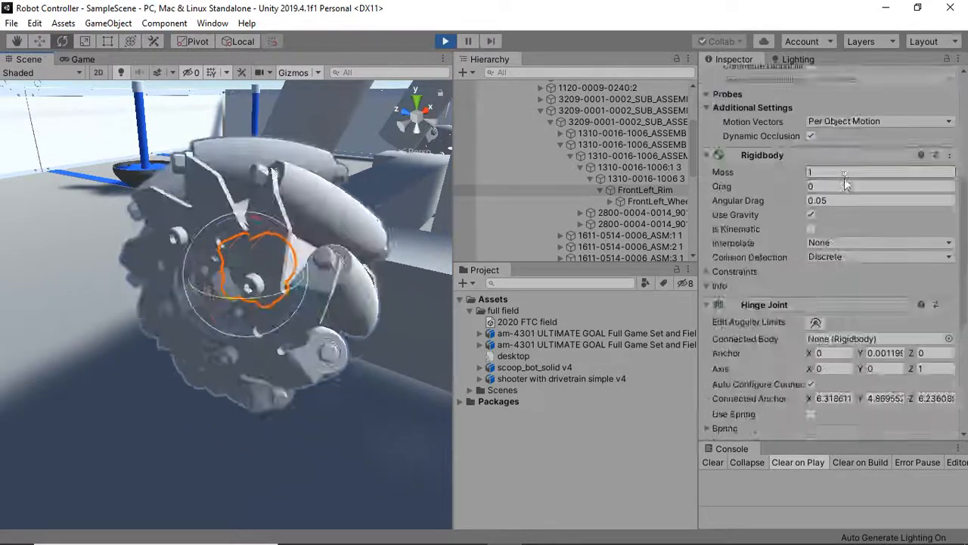
scroll(804, 182, up, 4)
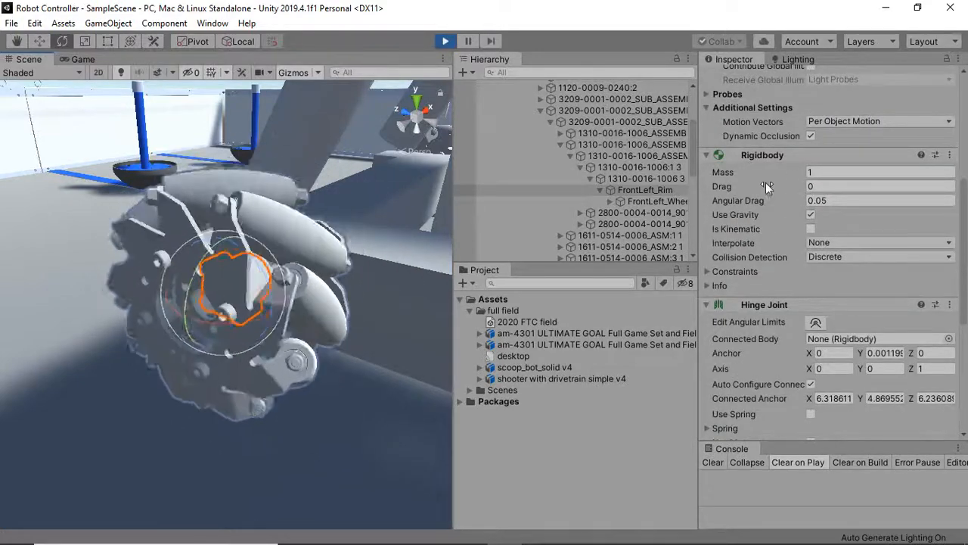
scroll(811, 215, down, 7)
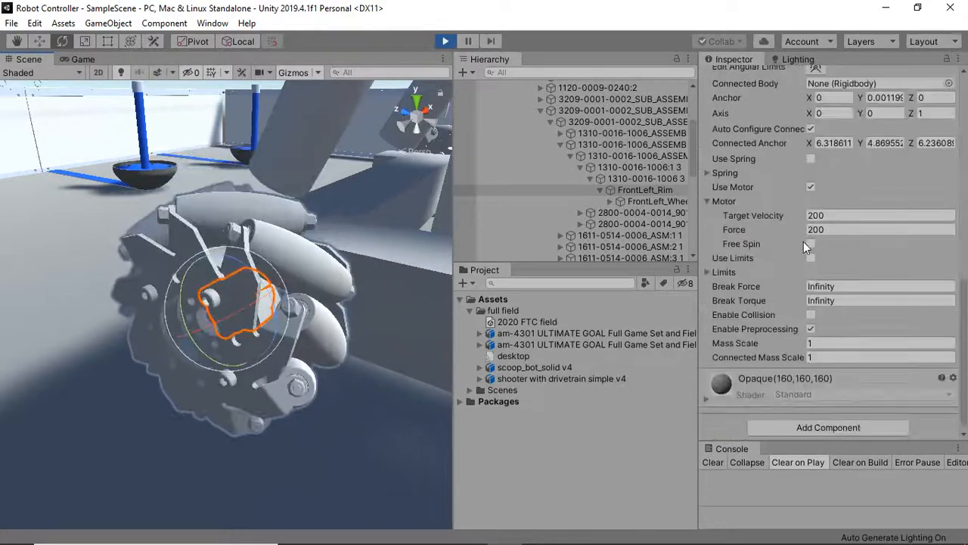
scroll(786, 210, up, 4)
scroll(775, 182, up, 3)
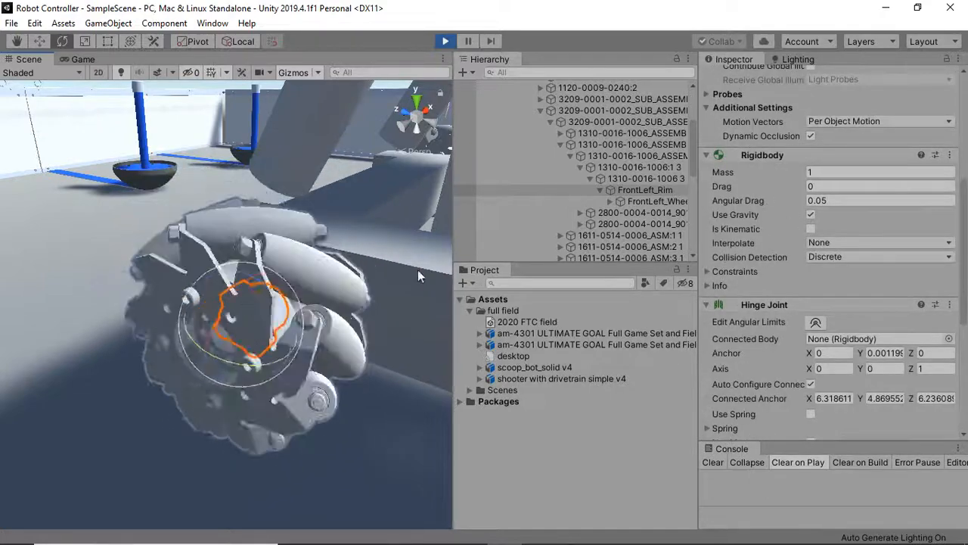
click(445, 40)
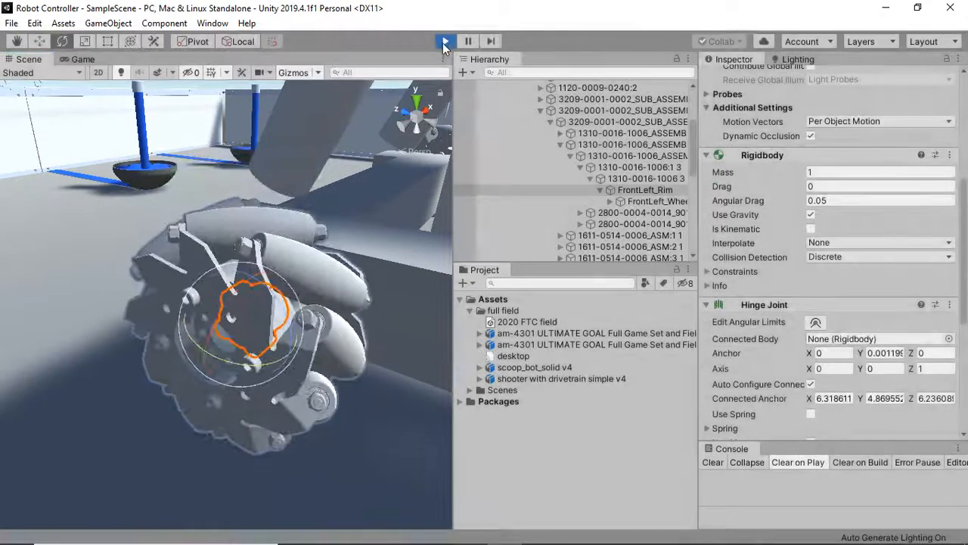
- Freeze the X, Y and Z position in the Rigidbody constraints of FrontLeft_Rim and save the scene
scroll(858, 202, up, 5)
scroll(846, 199, down, 8)
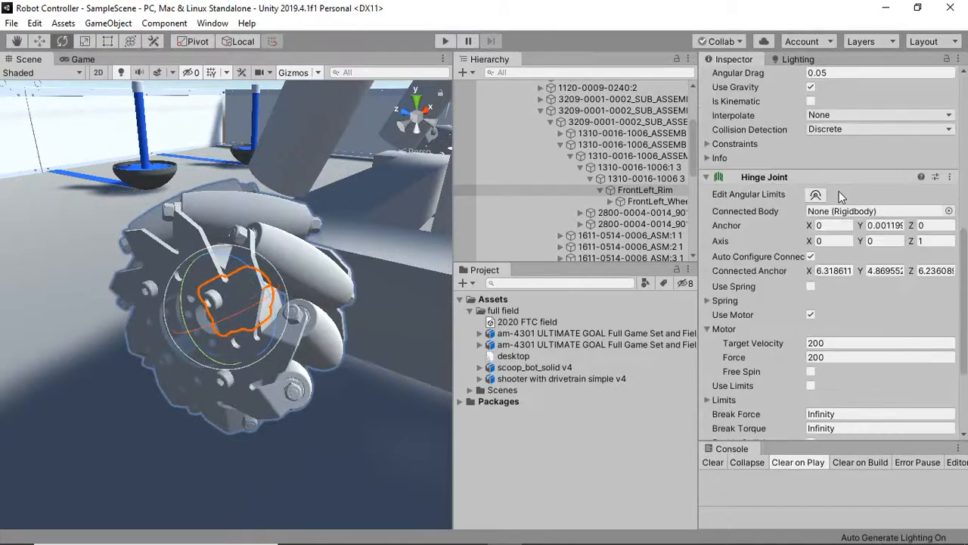
scroll(728, 149, up, 3)
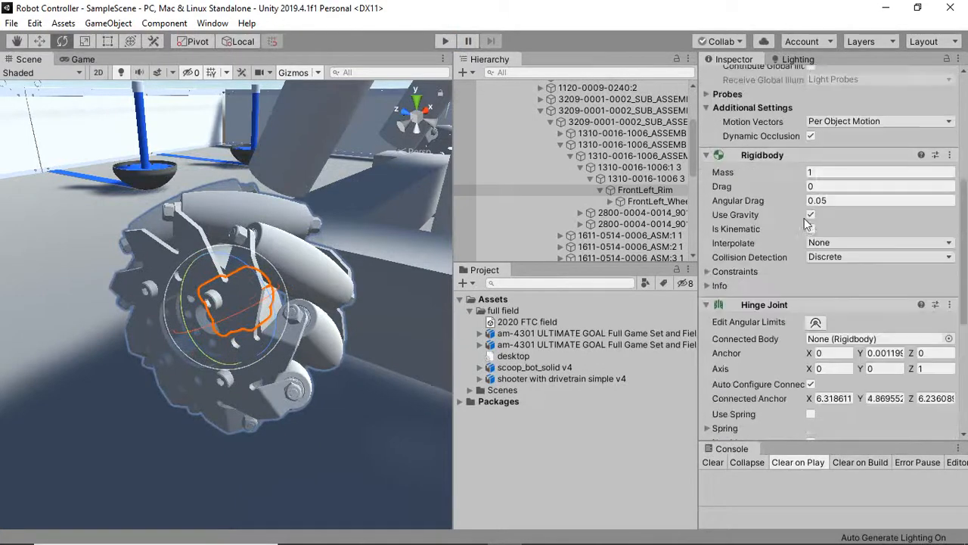
click(746, 272)
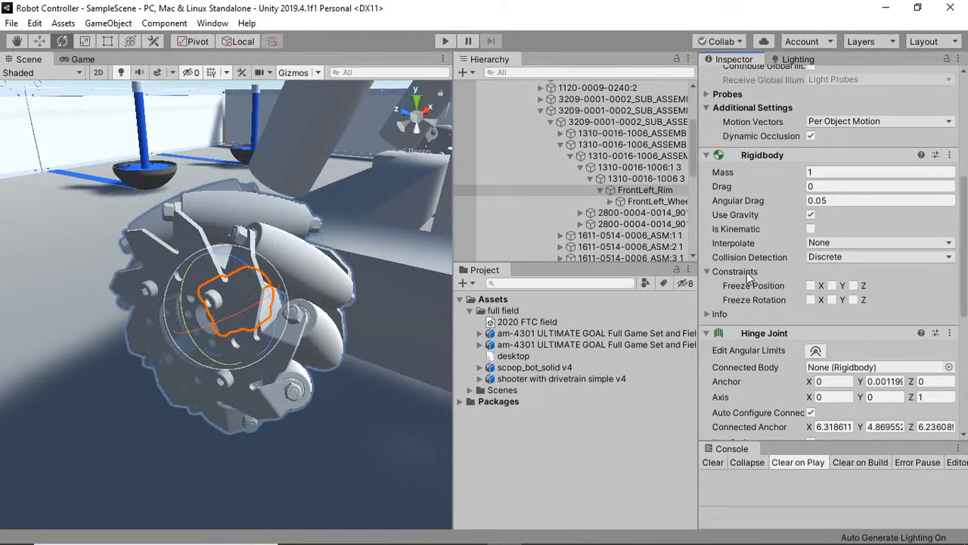
click(810, 286)
click(831, 286)
click(852, 285)
key(ctrl+s)
- Run the scene with the rim's position frozen and examine the front-left wheel's spin up close and from afar
click(647, 189)
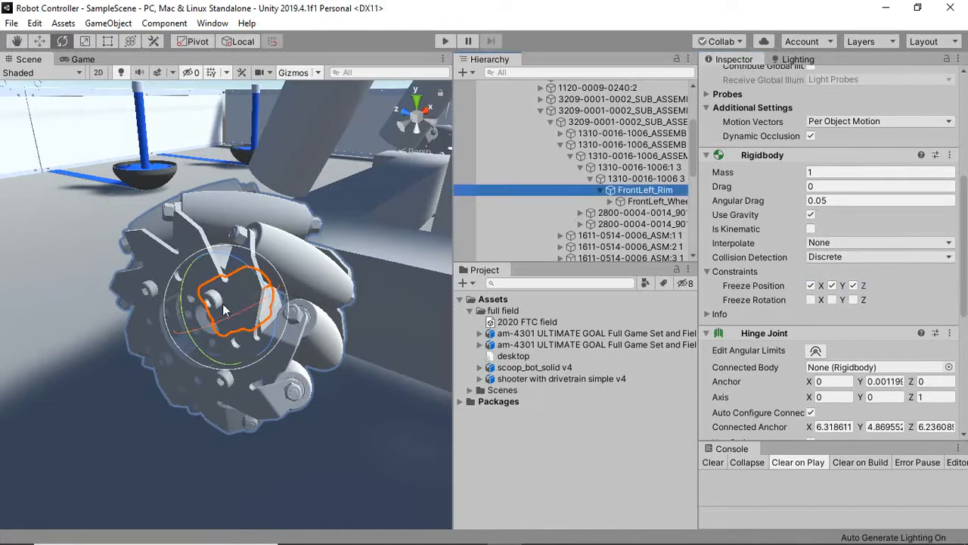
scroll(877, 276, down, 3)
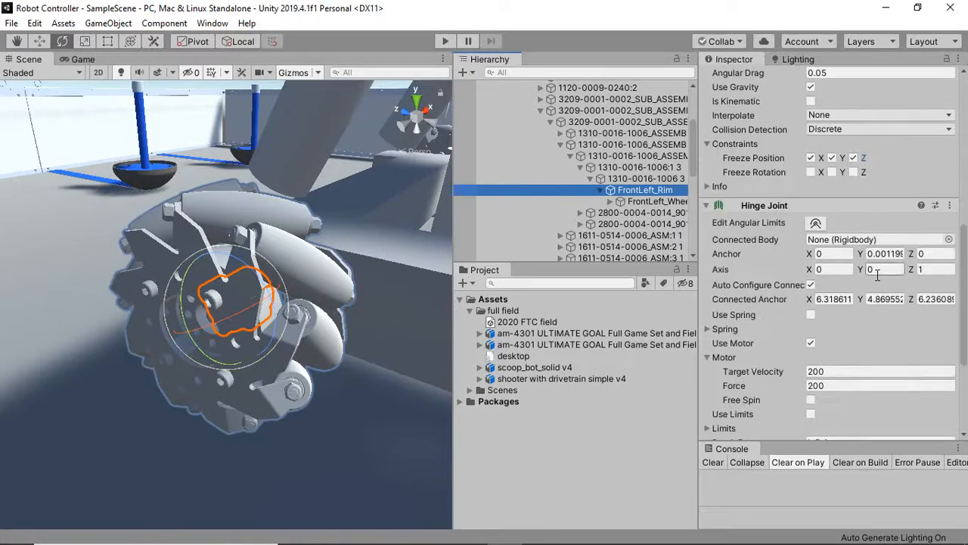
click(446, 41)
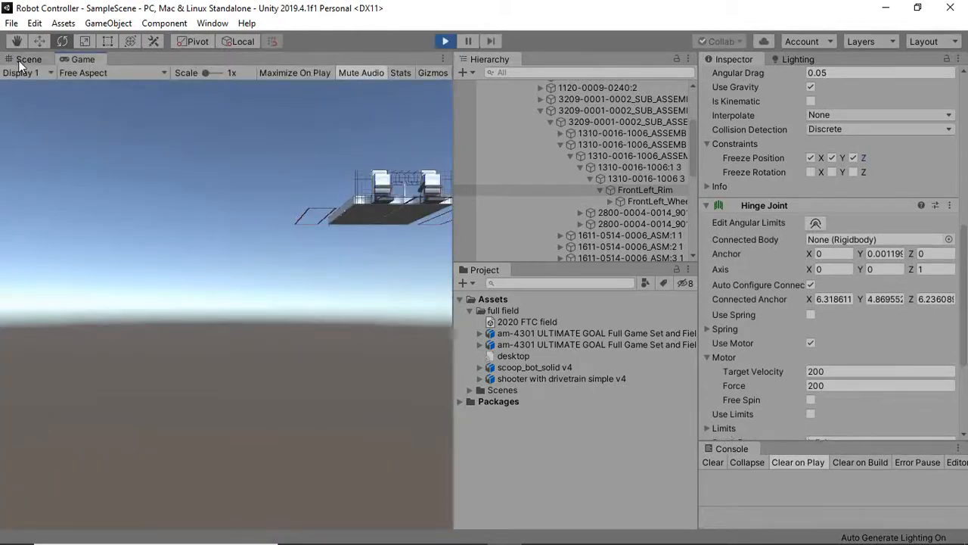
click(20, 63)
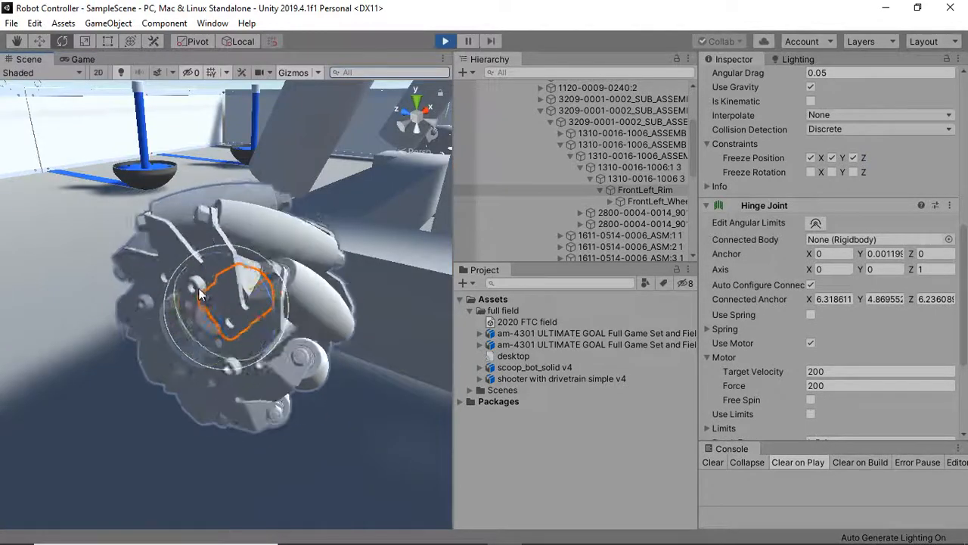
scroll(206, 290, down, 6)
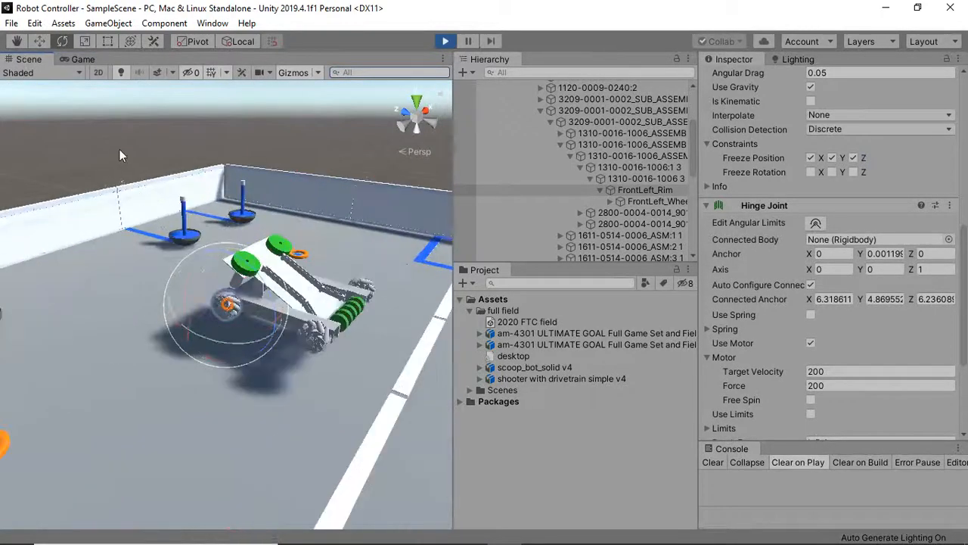
click(121, 151)
scroll(217, 232, up, 6)
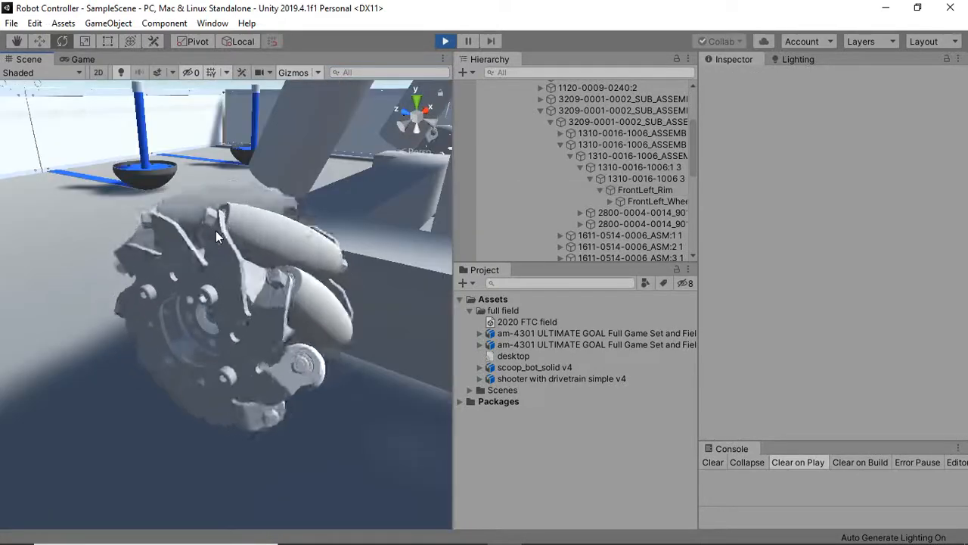
scroll(216, 234, down, 6)
scroll(216, 230, up, 6)
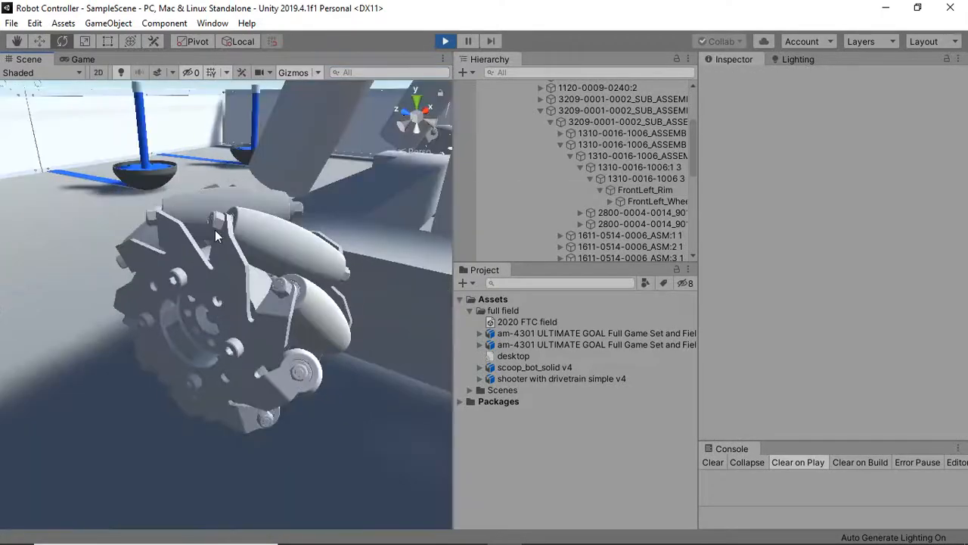
scroll(215, 228, down, 6)
mouse_move(279, 264)
alt+mouse_down()
mouse_move(78, 214)
mouse_move(478, 205)
mouse_move(333, 235)
mouse_move(259, 265)
mouse_move(267, 259)
alt+mouse_up()
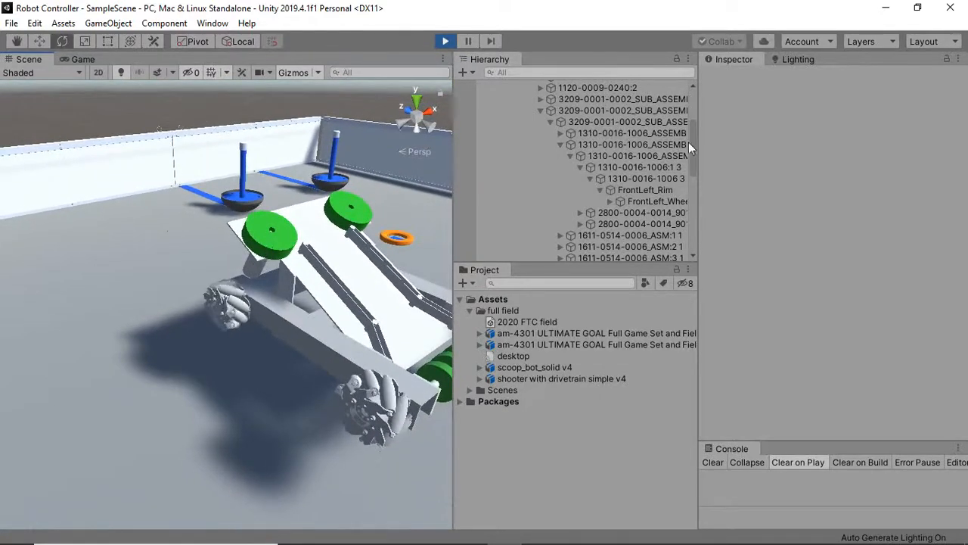
- Review FrontLeft_Rim's Hinge Joint settings and its place in the robot hierarchy during the run, and end the run
click(655, 192)
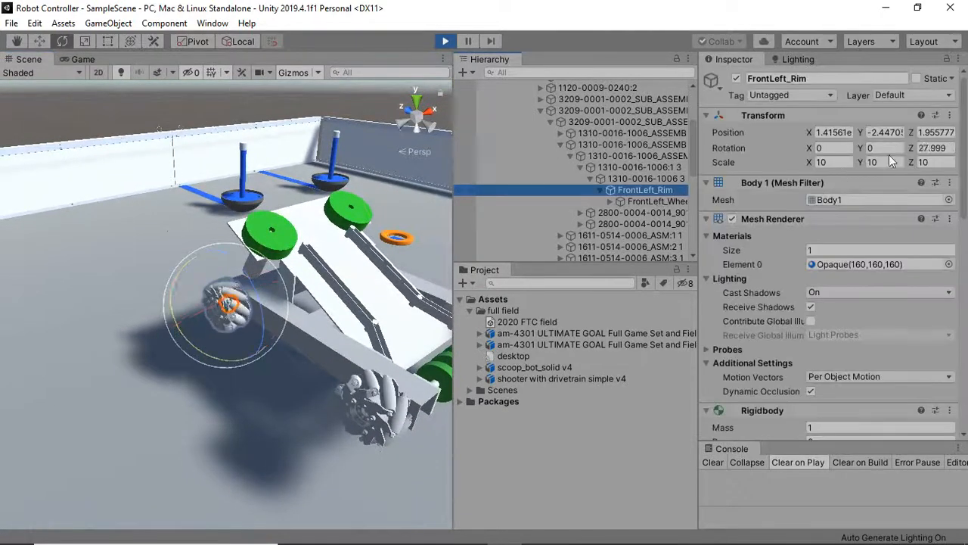
scroll(825, 280, down, 10)
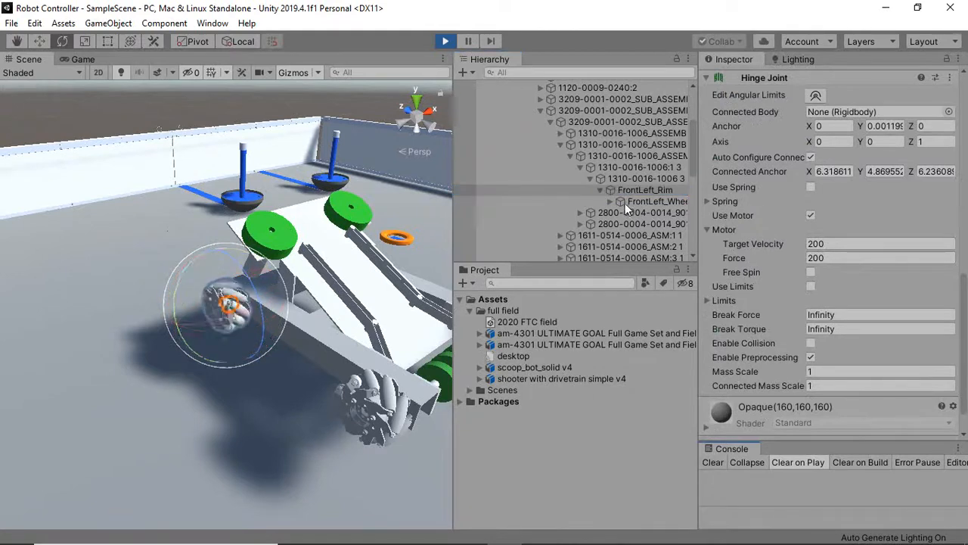
scroll(612, 185, up, 3)
scroll(606, 172, up, 2)
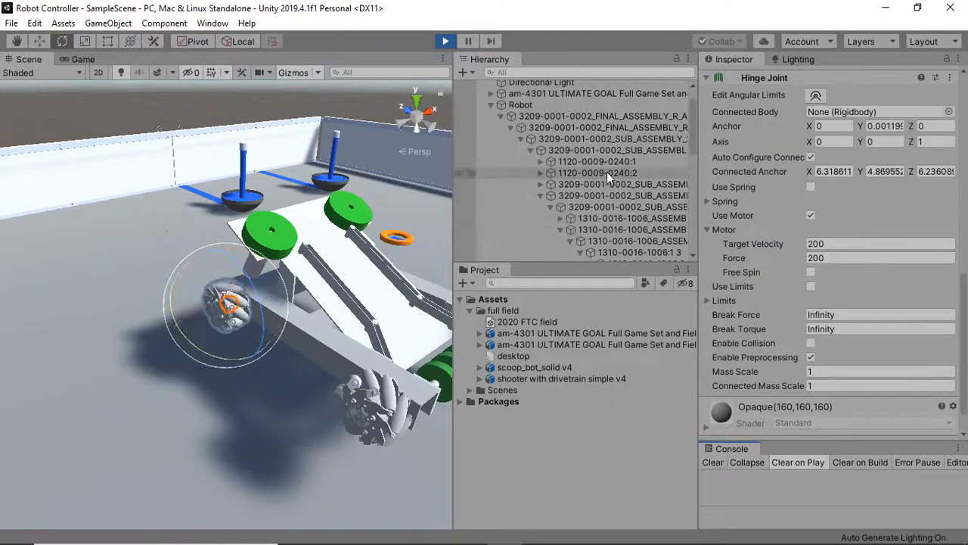
scroll(606, 172, down, 2)
scroll(614, 173, down, 3)
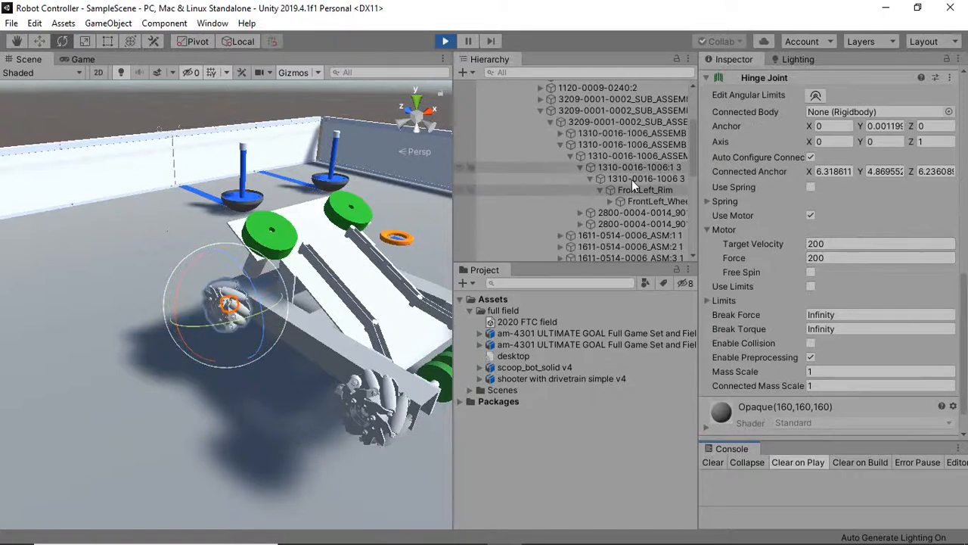
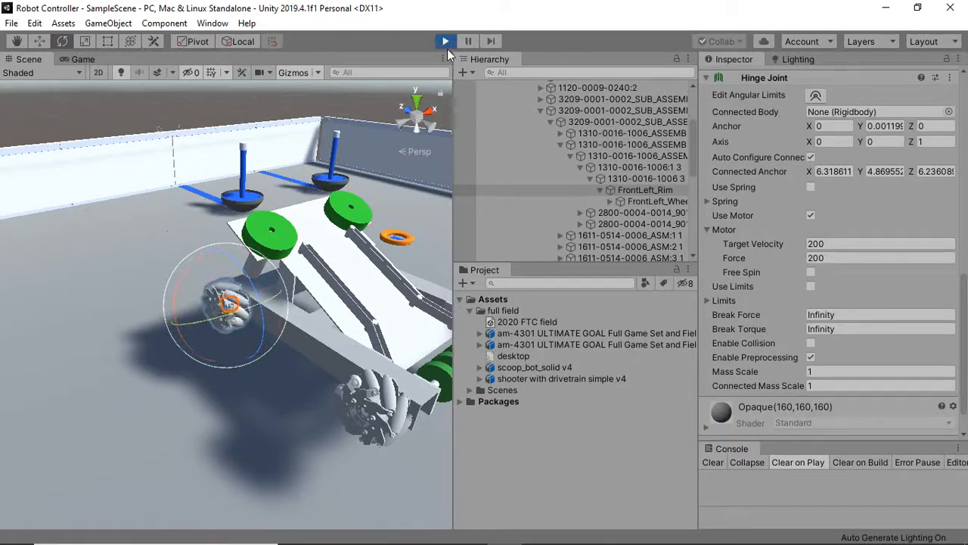
click(446, 41)
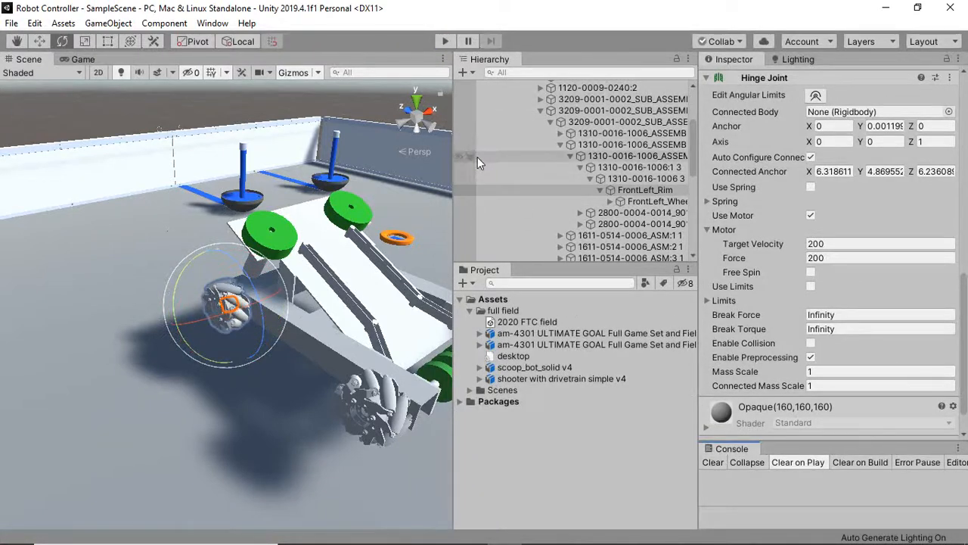
- Locate the robot's back-left wheel, collapse its hierarchy, and select BackLeft_Wheel with the Move tool
middle_drag(353, 279, 272, 148)
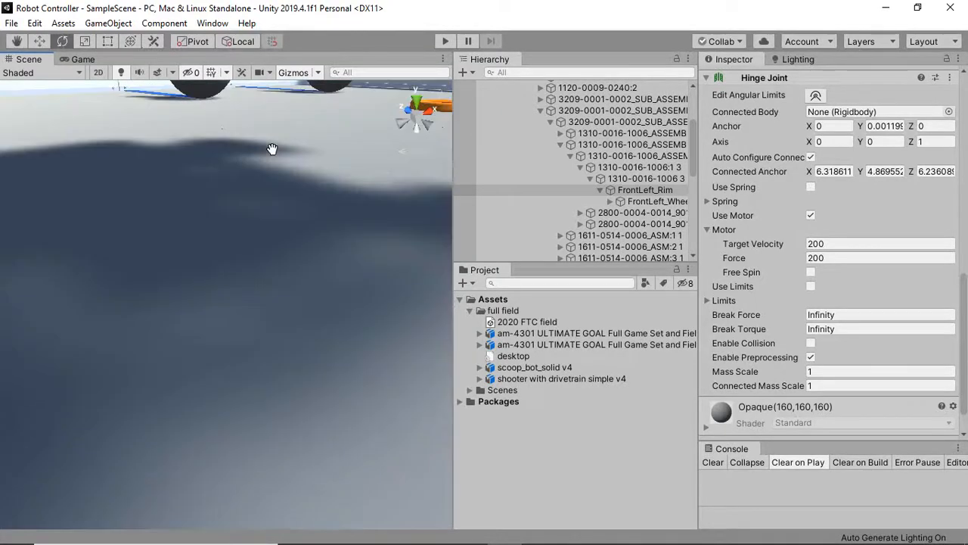
click(264, 259)
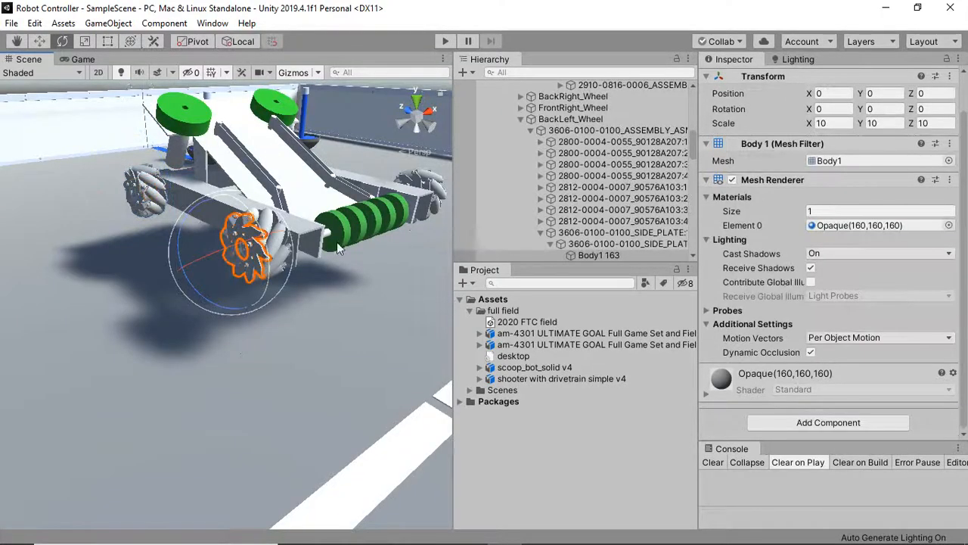
click(521, 119)
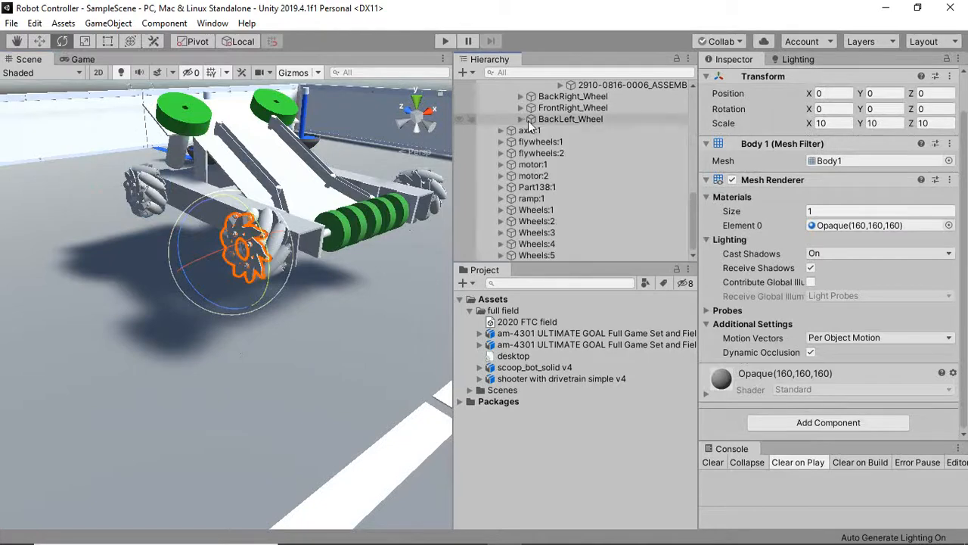
click(552, 120)
key(w)
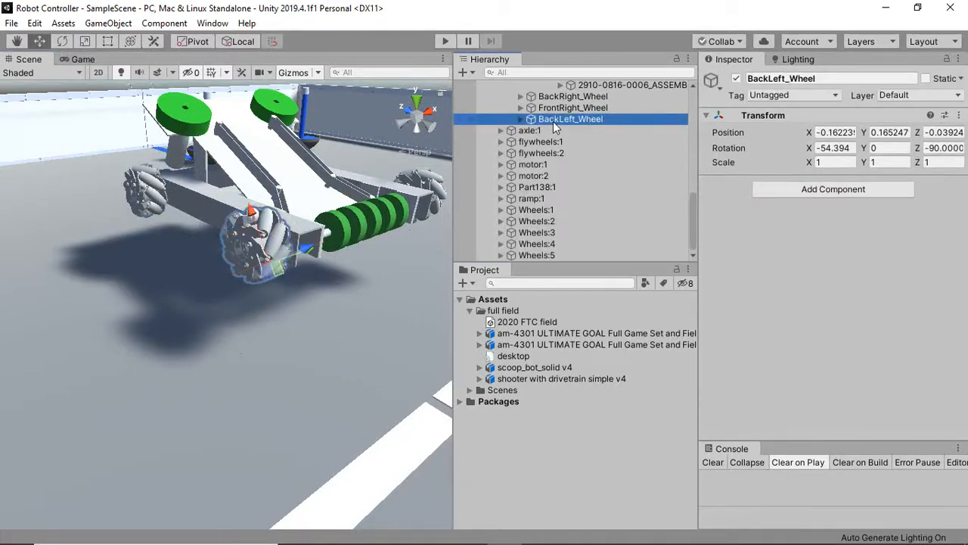
alt+drag(169, 201, 60, 219)
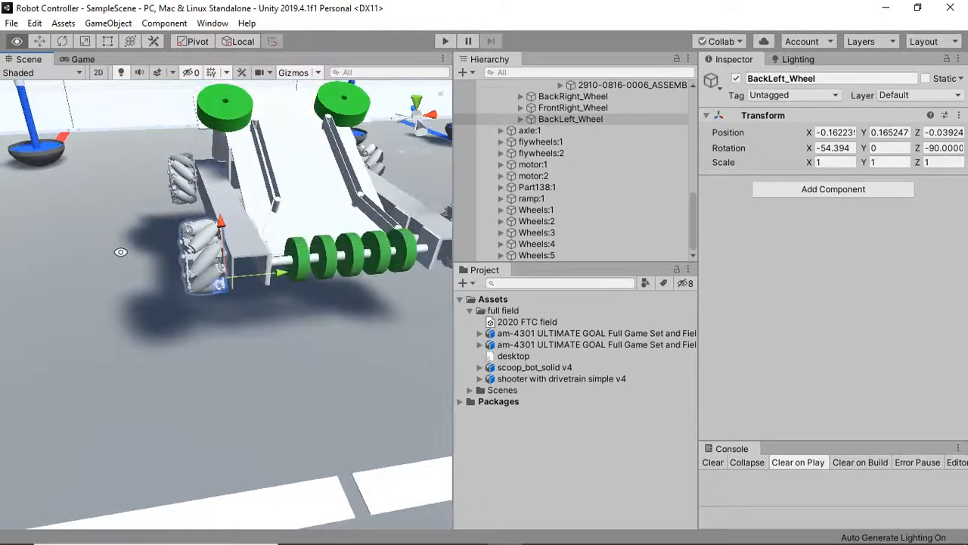
alt+drag(121, 252, 191, 186)
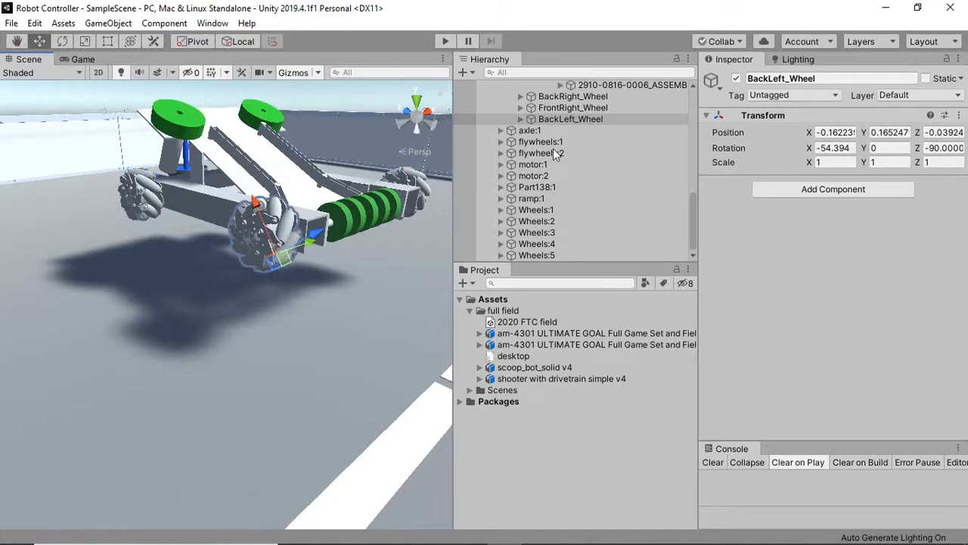
click(572, 119)
scroll(564, 144, up, 2)
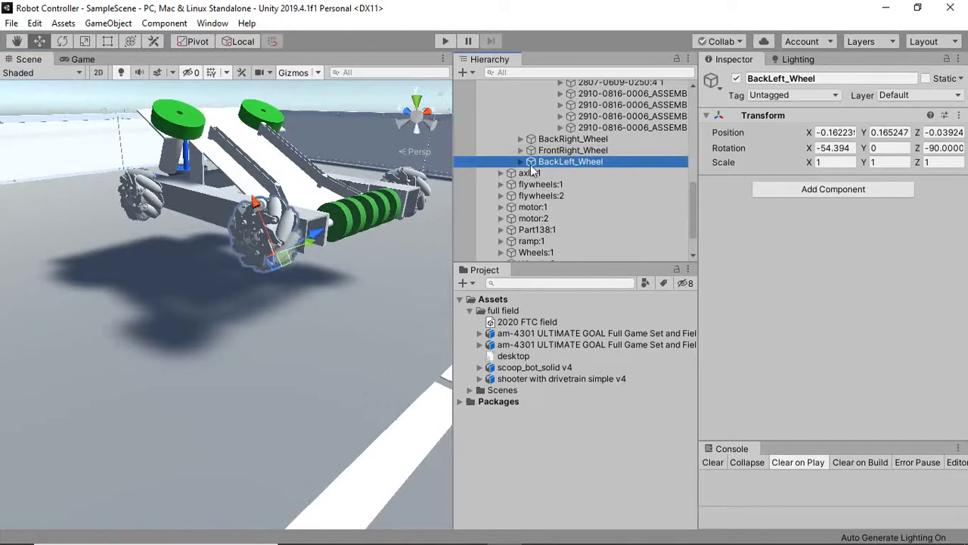
scroll(548, 163, up, 3)
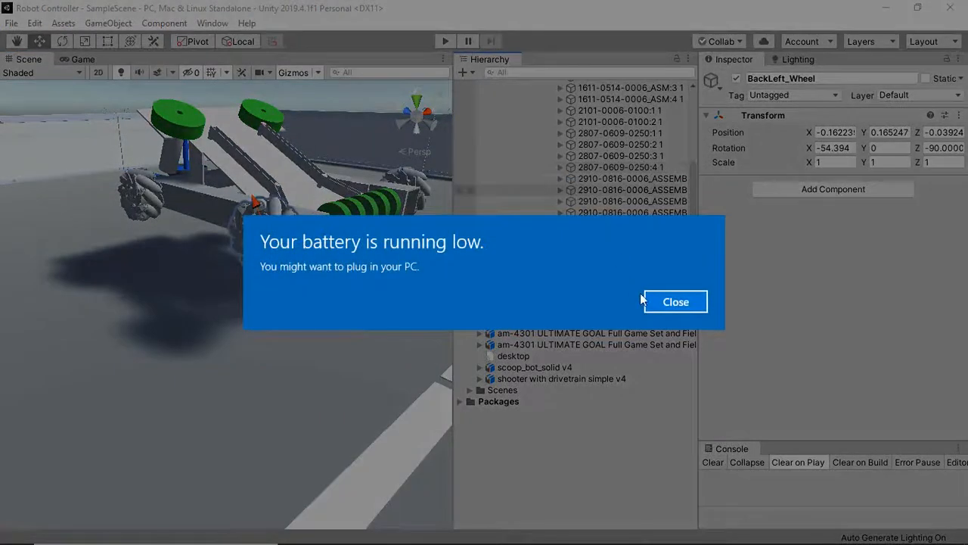
- Dismiss the low-battery warning and return to the Unity scene
click(675, 301)
click(469, 535)
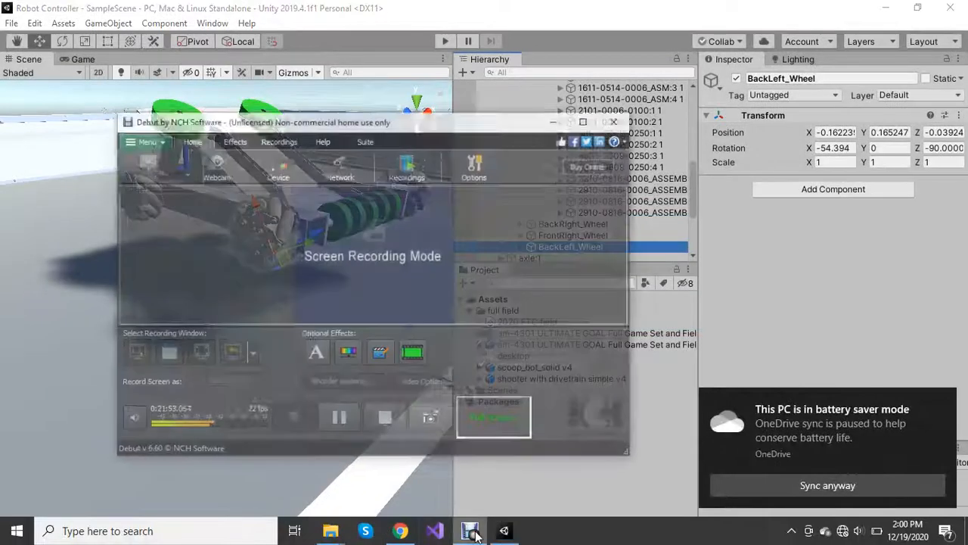
click(328, 406)
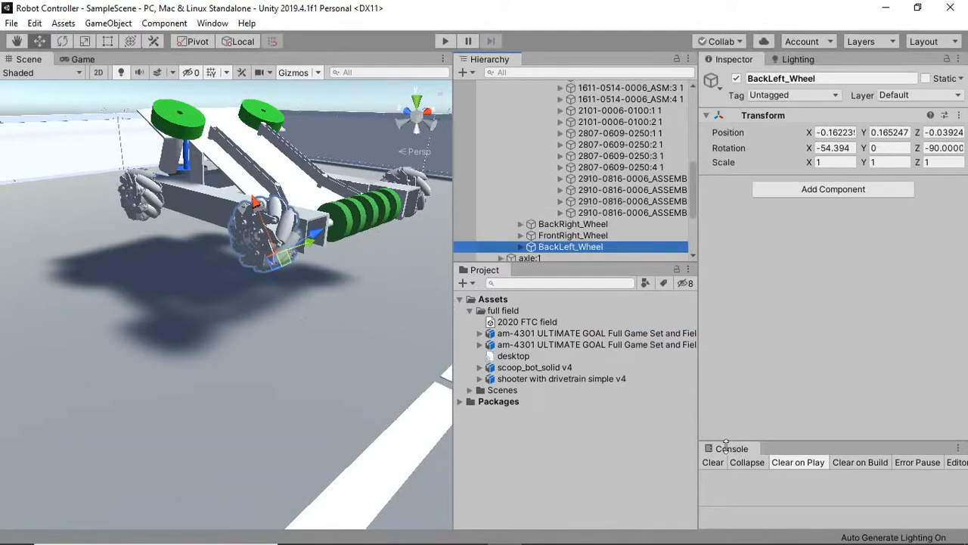
- Enlarge the Hierarchy area to show more of the robot's objects, and select BackLeft_Wheel
click(715, 465)
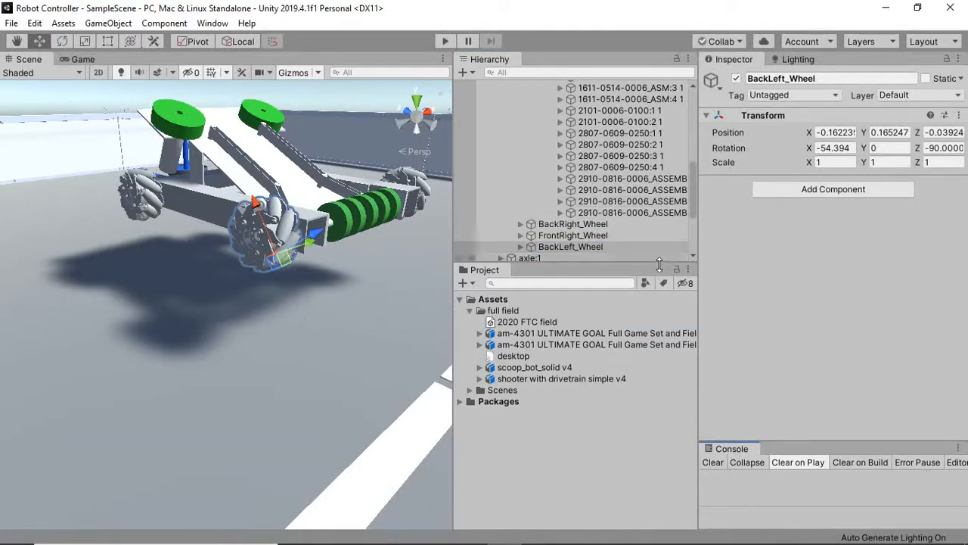
drag(661, 271, 662, 340)
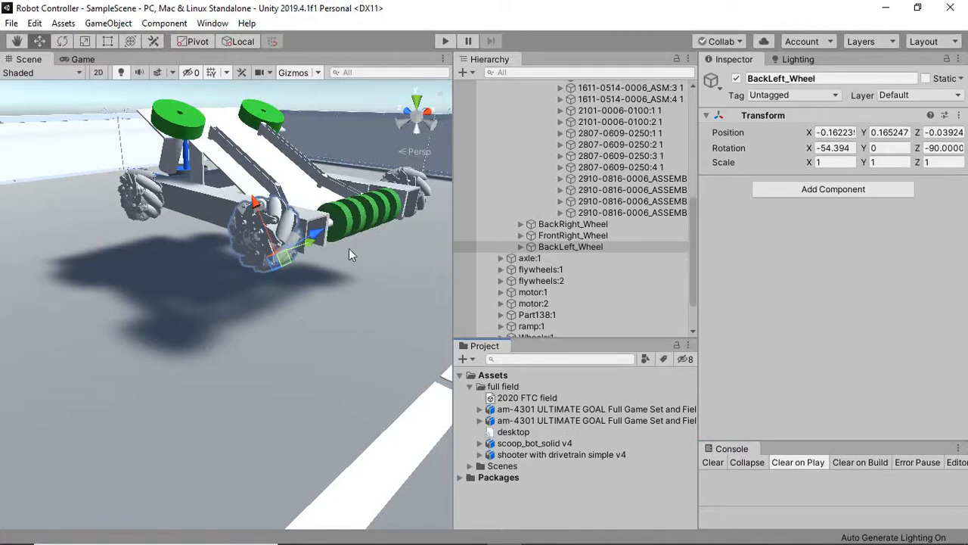
alt+drag(373, 199, 375, 248)
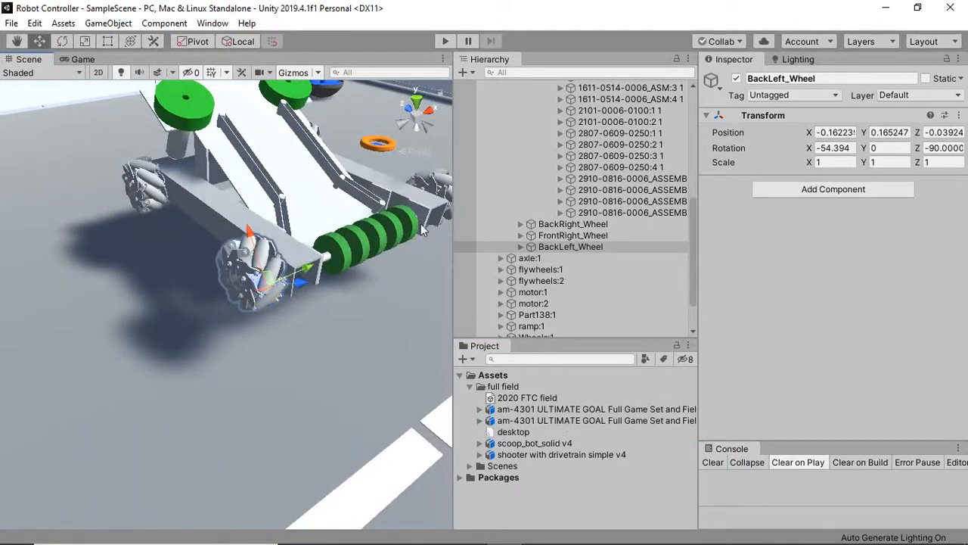
click(568, 247)
- Select the hub body at the centre of the back-left wheel in a close-up side view
alt+drag(306, 284, 304, 283)
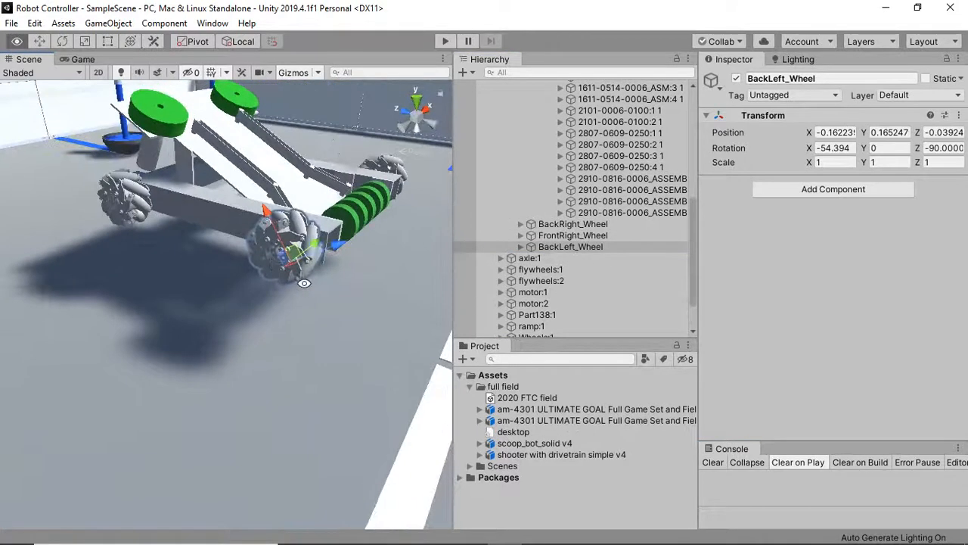
scroll(289, 257, up, 3)
scroll(289, 256, down, 3)
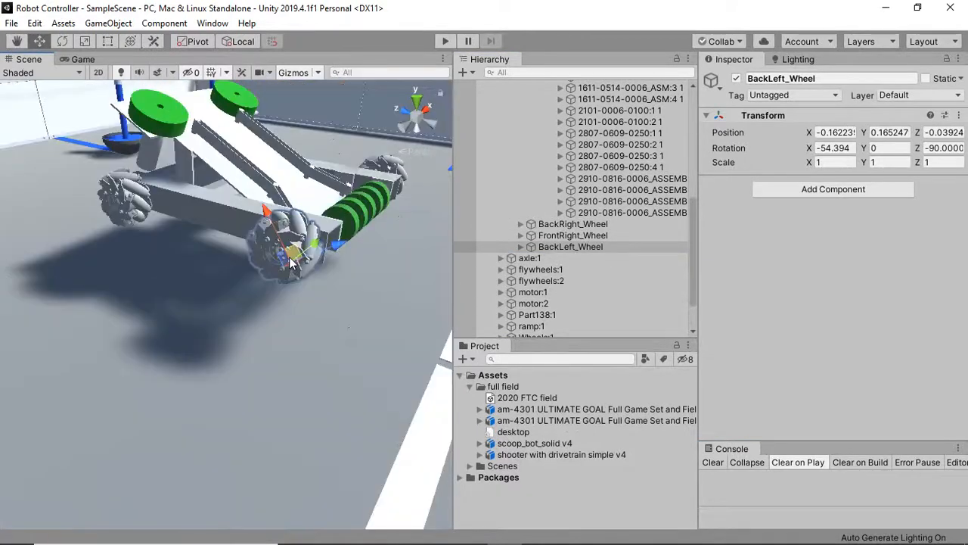
middle_drag(289, 257, 241, 286)
scroll(239, 286, up, 3)
alt+drag(237, 286, 316, 214)
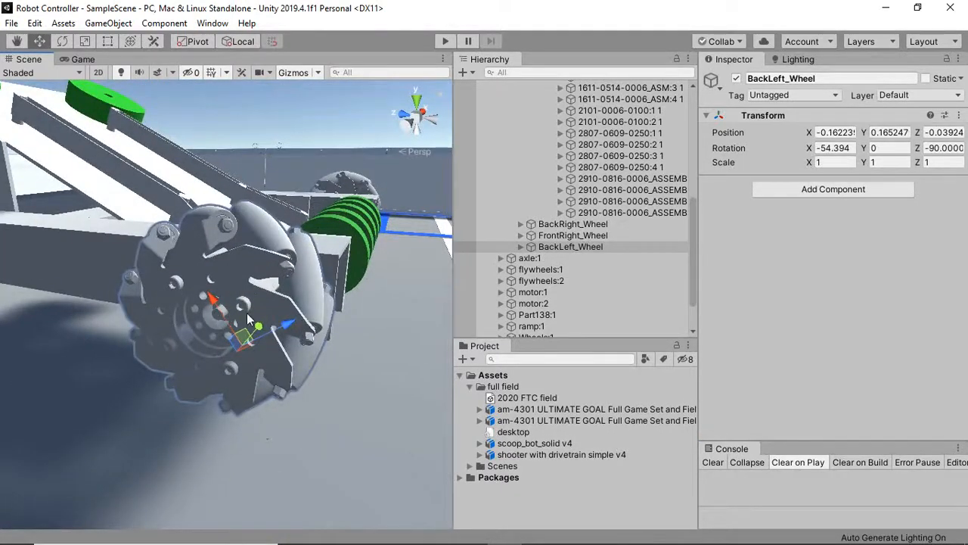
alt+drag(249, 318, 350, 257)
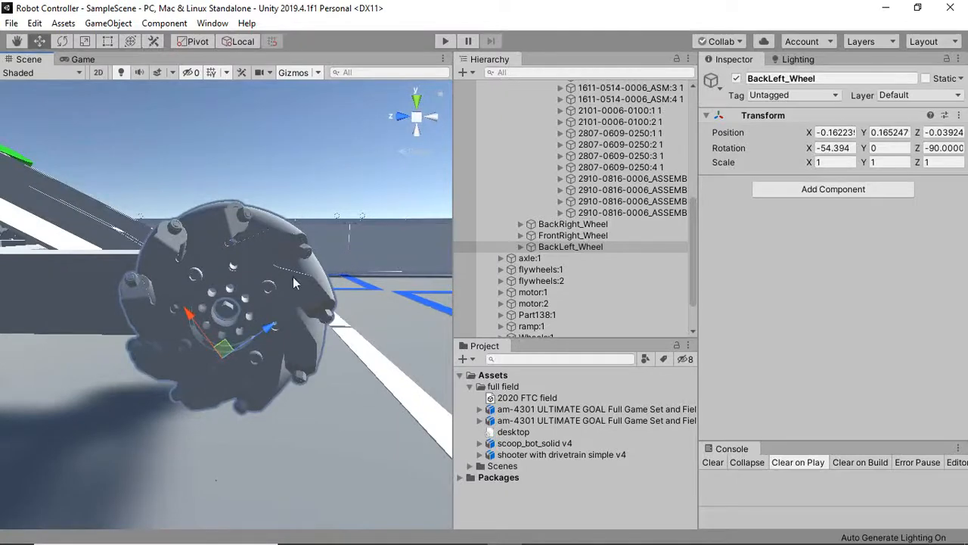
click(230, 313)
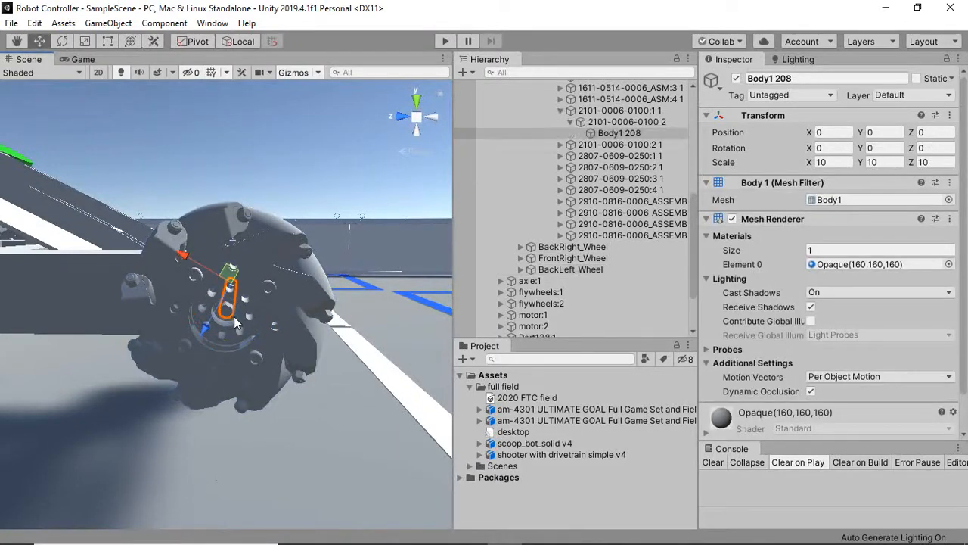
click(234, 320)
- Rename the back-left wheel's hub body, Body1 600, as BackLeft_Rim
scroll(560, 249, up, 2)
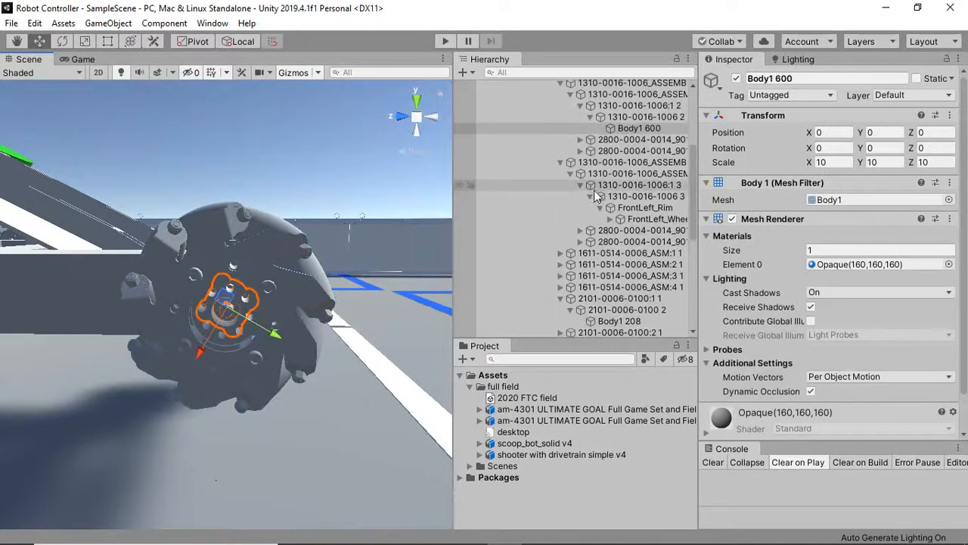
click(638, 130)
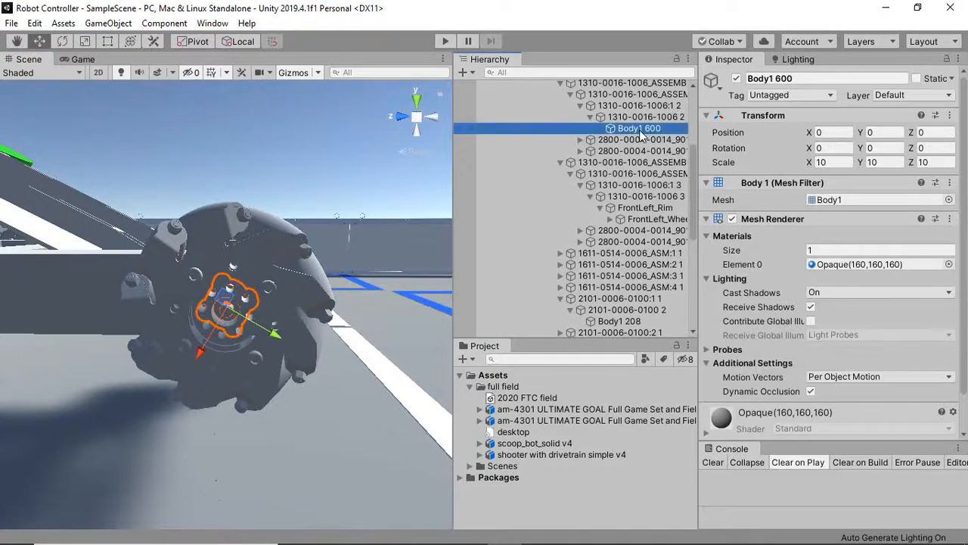
click(639, 129)
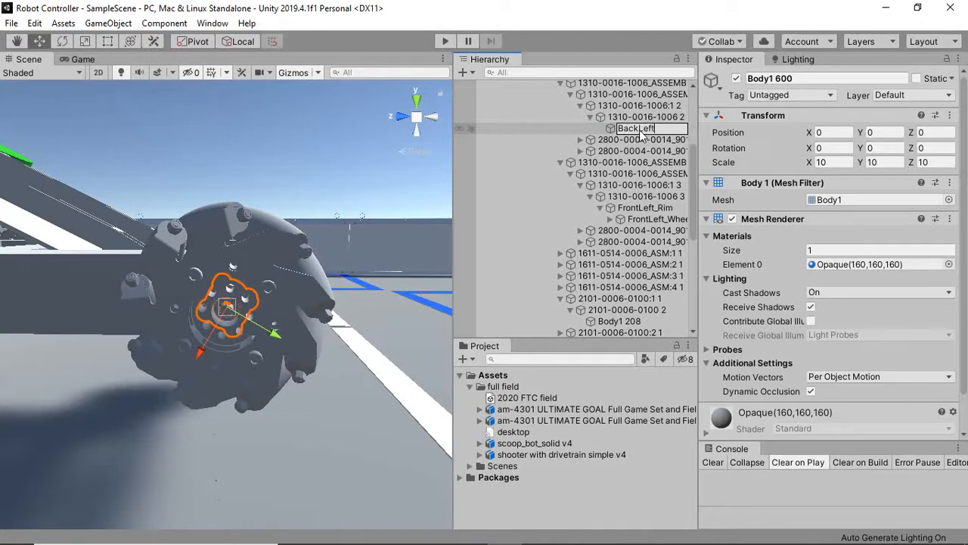
key(Return)
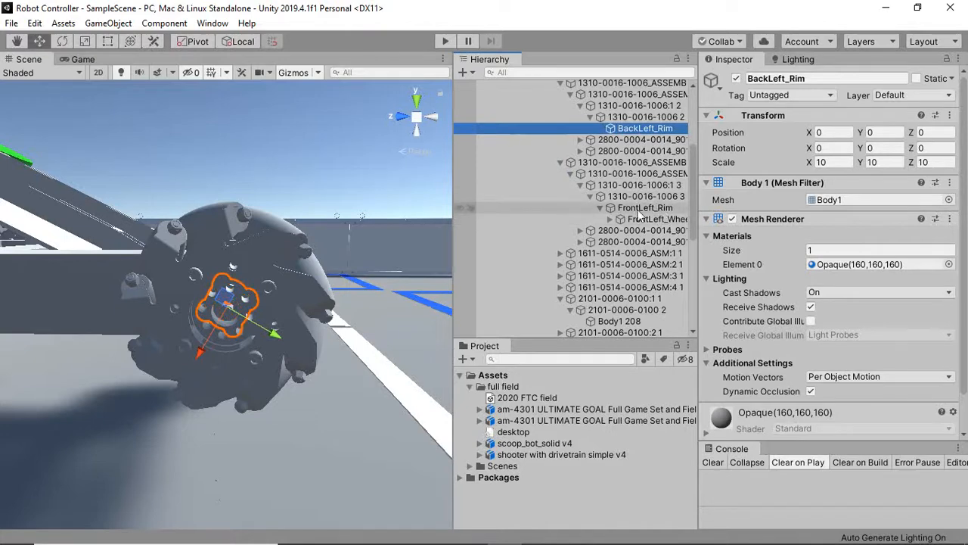
- Make BackLeft_Wheel a child of BackLeft_Rim in the object hierarchy, and select the rim
scroll(622, 258, down, 4)
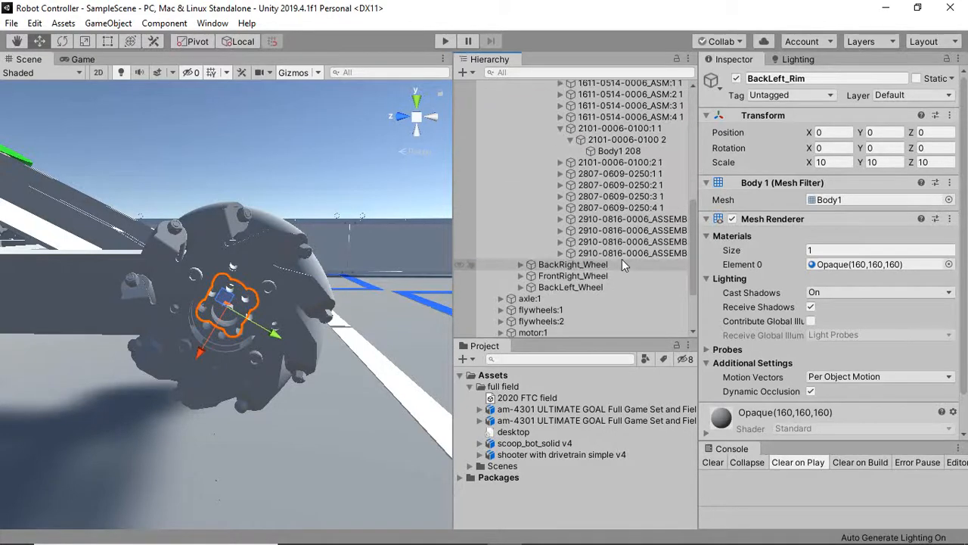
click(579, 290)
drag(579, 290, 656, 191)
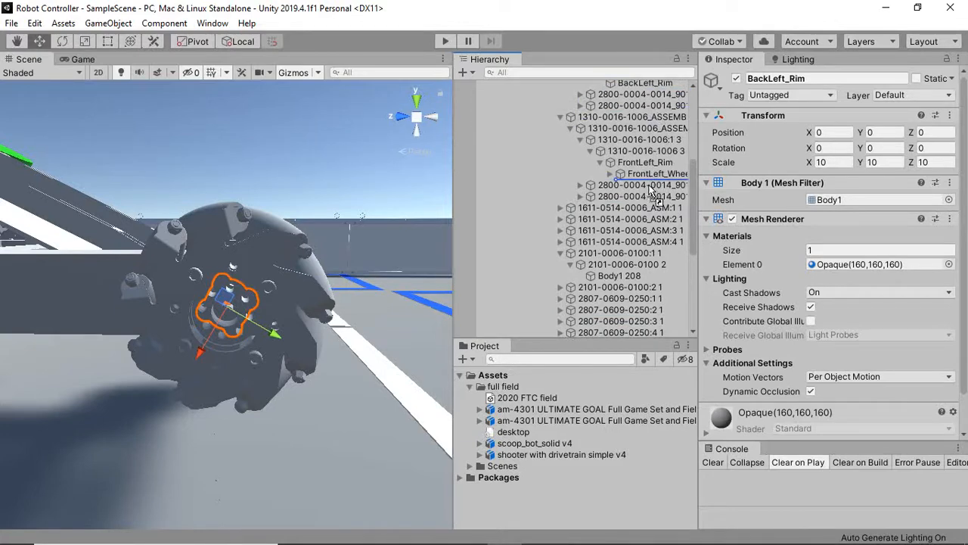
drag(654, 91, 645, 205)
click(645, 197)
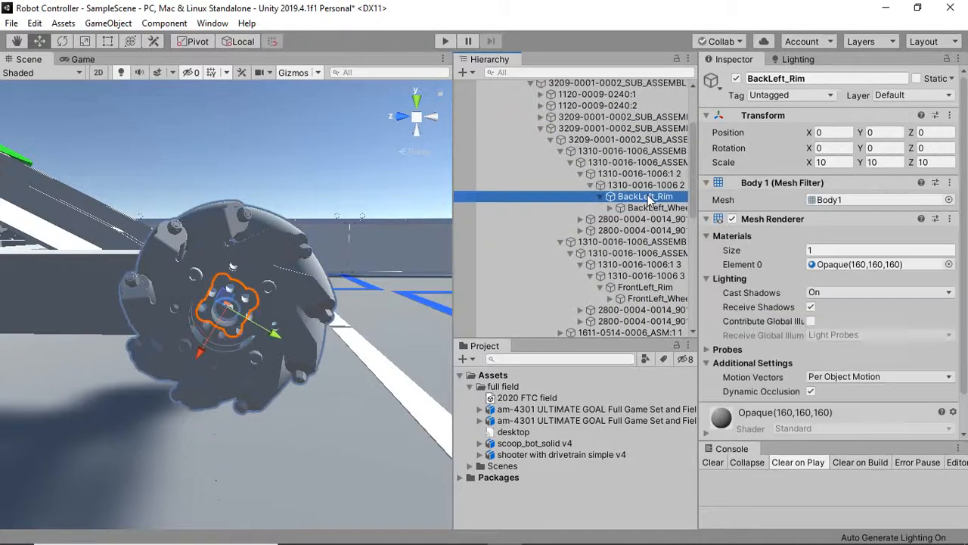
- Try rotating BackLeft_Rim with the Rotate tool to check how the wheel turns with it, and select BackLeft_Wheel
alt+drag(227, 287, 181, 245)
drag(256, 294, 266, 375)
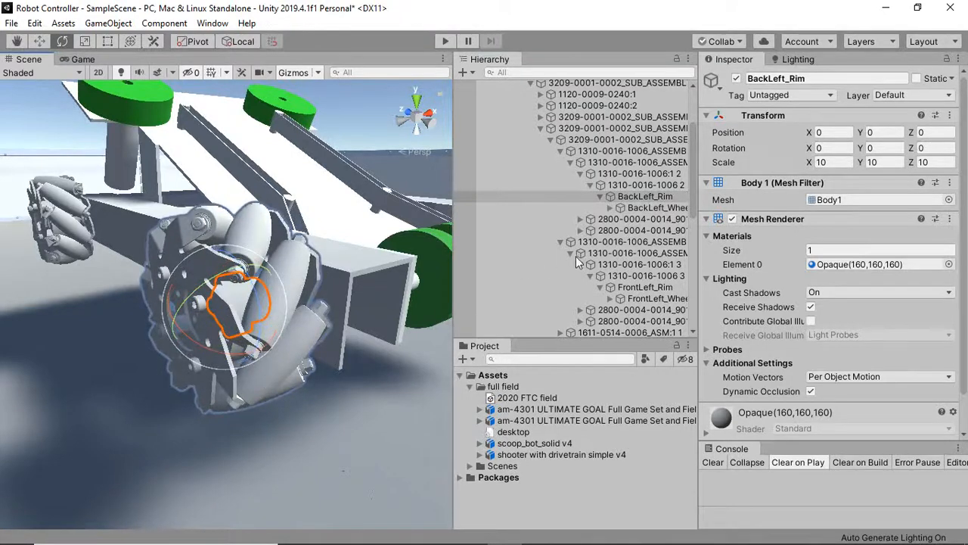
click(652, 207)
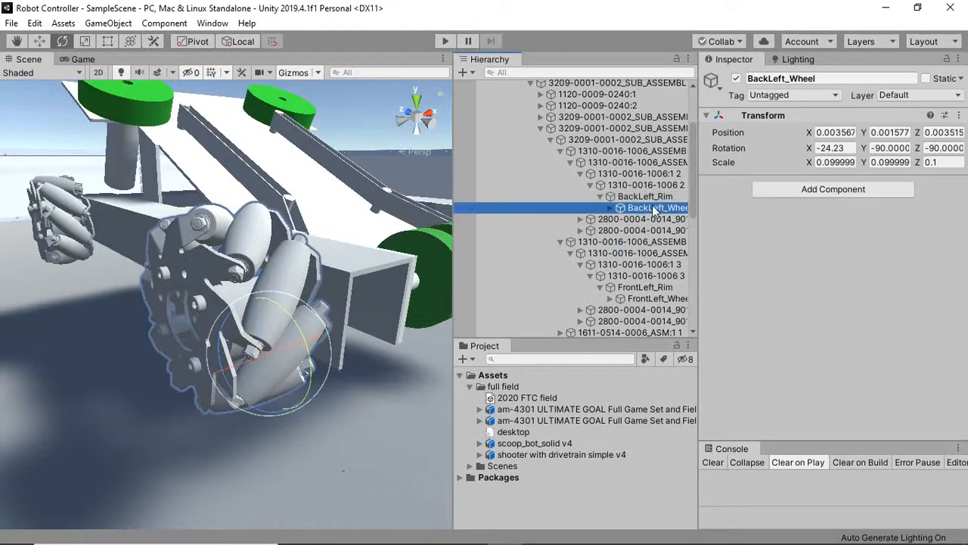
- Add a Hinge Joint component to BackLeft_Rim
click(647, 196)
scroll(741, 222, down, 2)
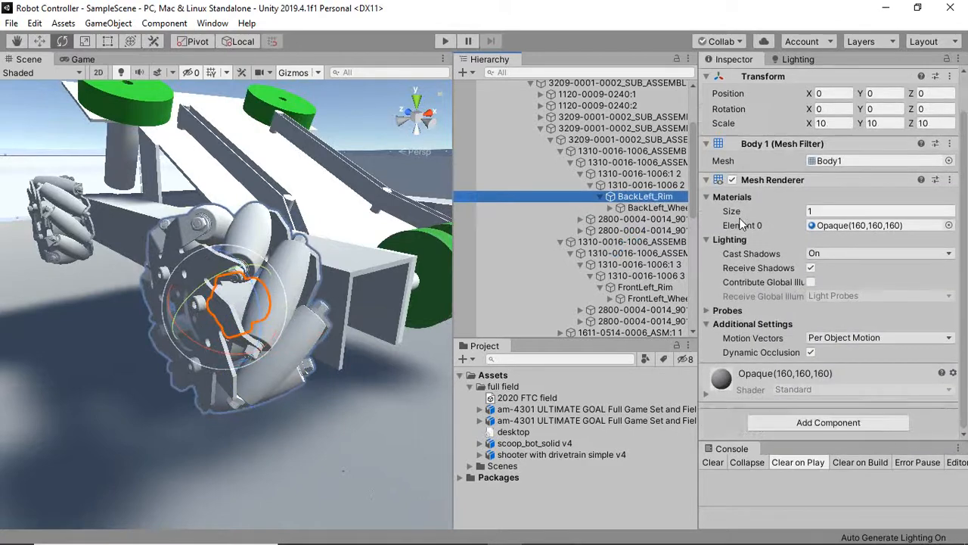
click(829, 423)
key(Return)
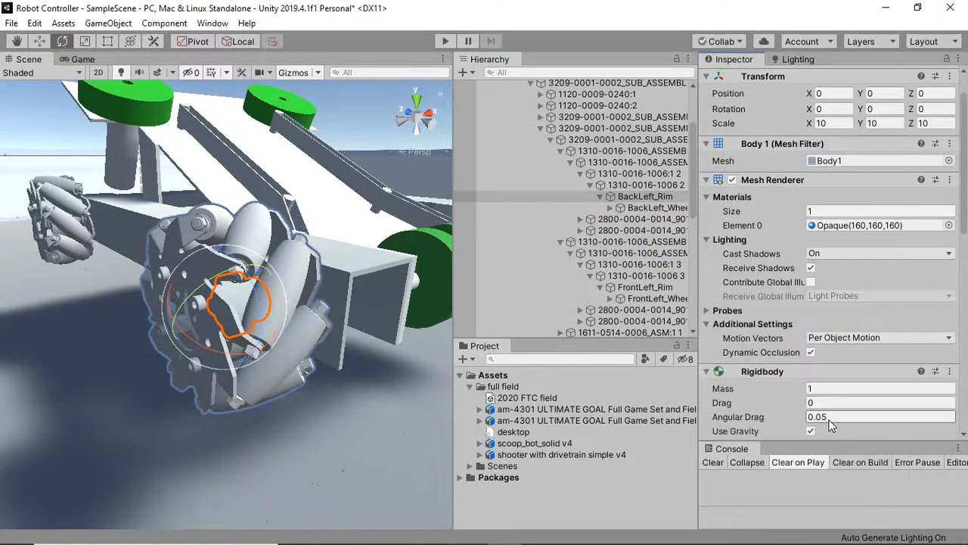
- Enable the BackLeft_Rim hinge motor with target velocity 200 and force 200, and set the hinge axis to X 0, Y 0, Z 1
scroll(817, 298, down, 10)
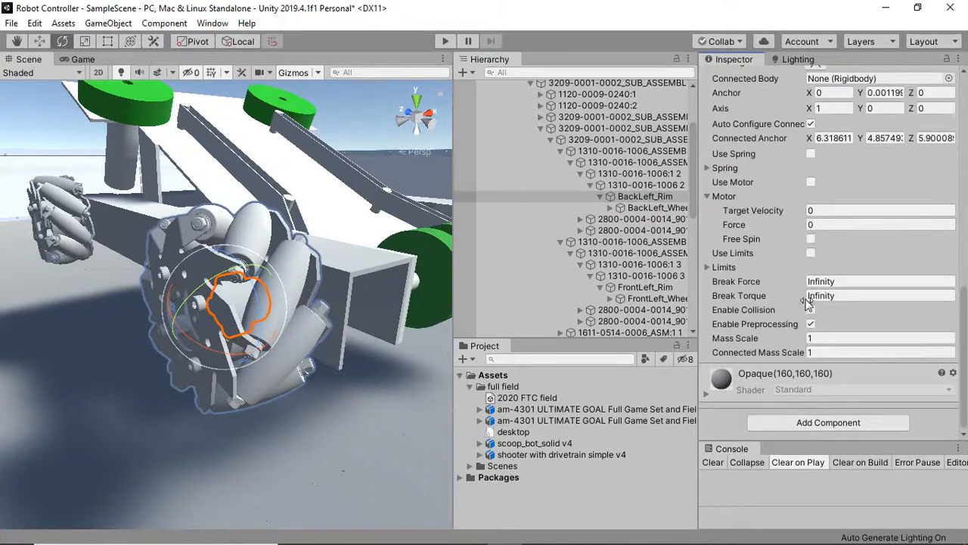
scroll(808, 301, up, 4)
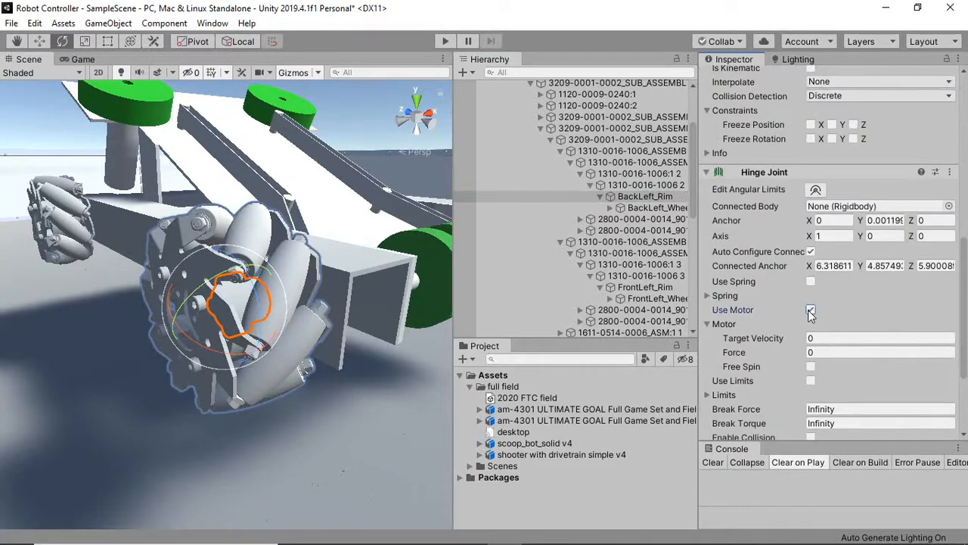
click(822, 338)
text(20)
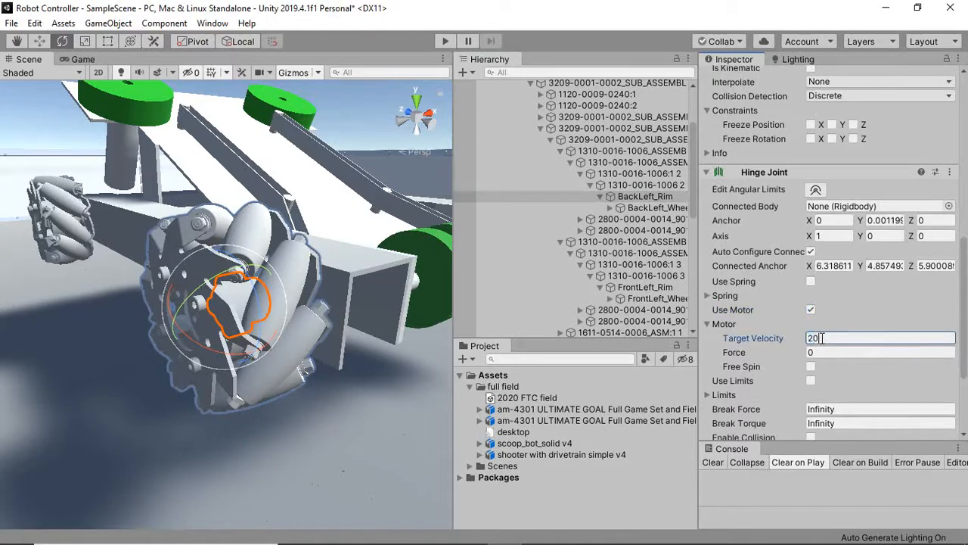
text(0)
key(Tab)
text(2)
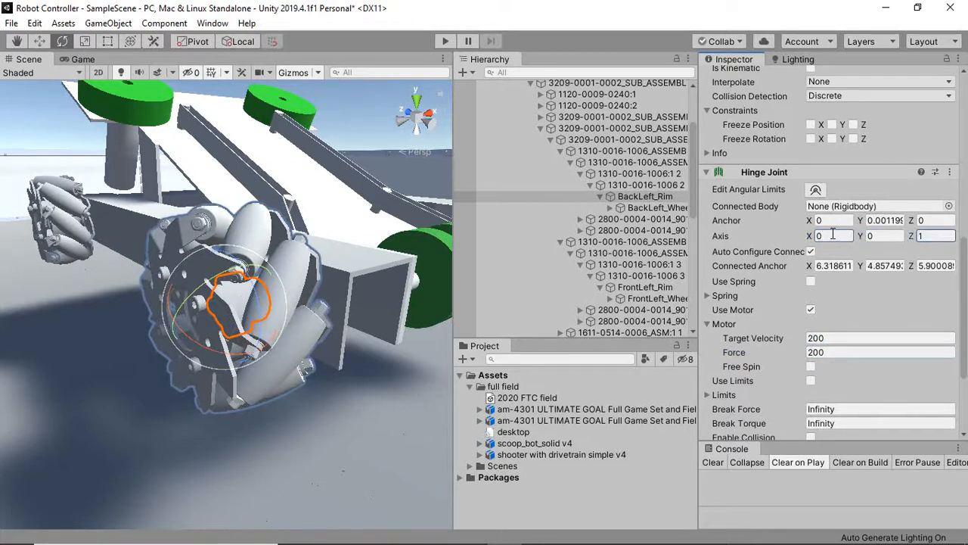
- Run the simulation, watch the back left wheel's motion in the scene view, and stop it
click(450, 40)
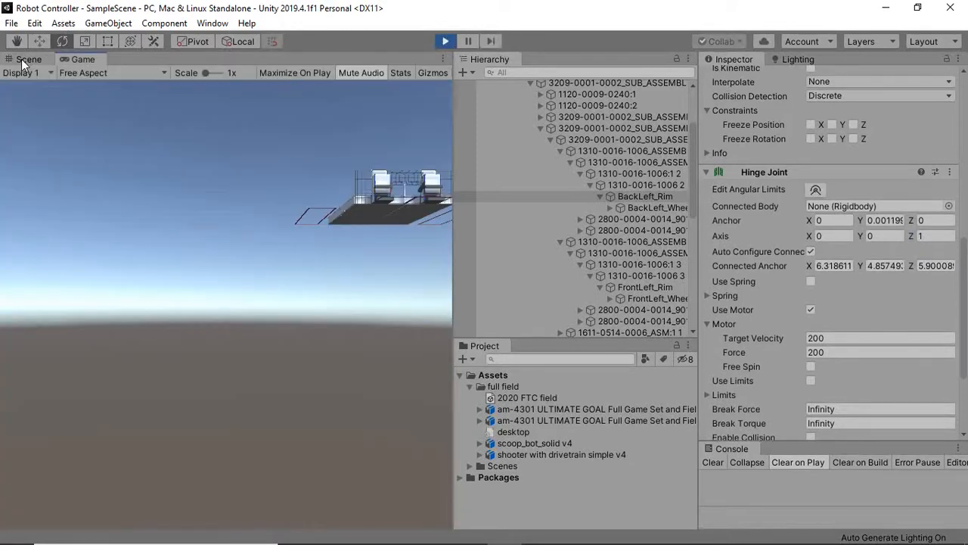
click(23, 60)
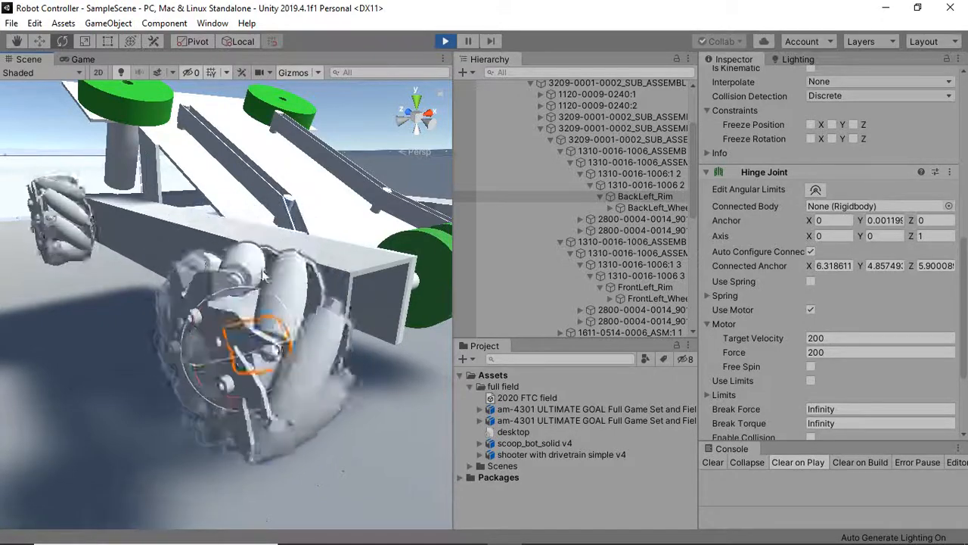
click(445, 40)
- Freeze the BackLeft_Rim rigidbody's position on the X, Y and Z axes
scroll(775, 150, up, 3)
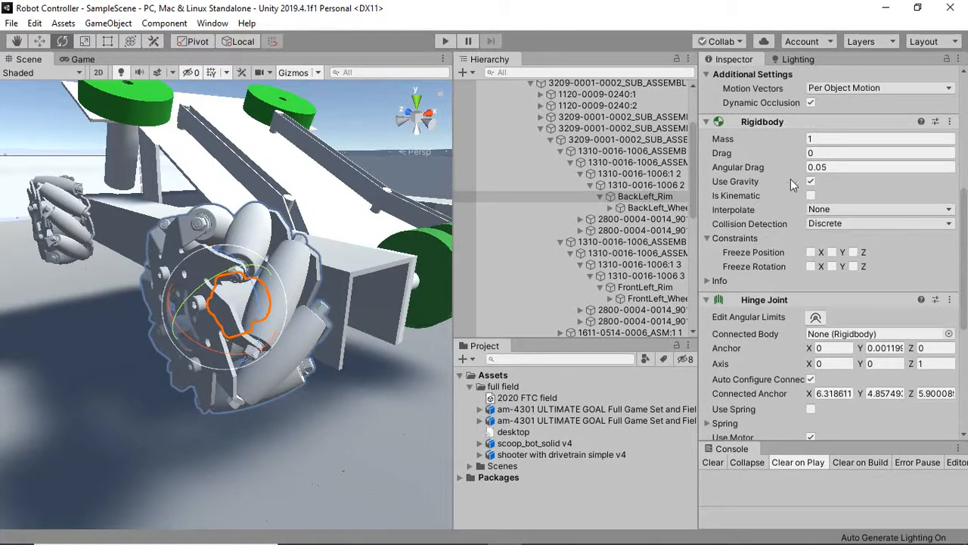
click(810, 252)
click(853, 251)
- Run the simulation again with the frozen position, inspect the spinning back left wheel on the whole robot, and stop it
click(446, 41)
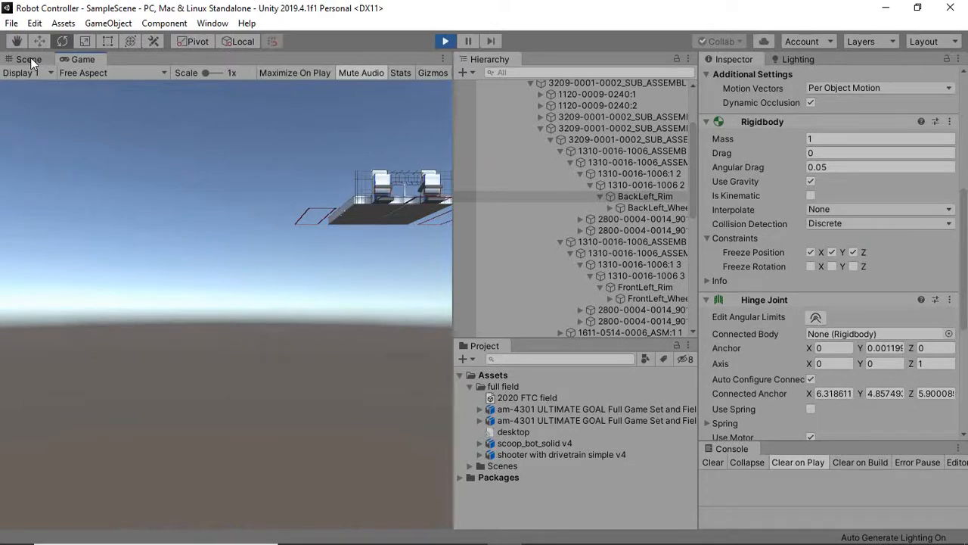
click(29, 59)
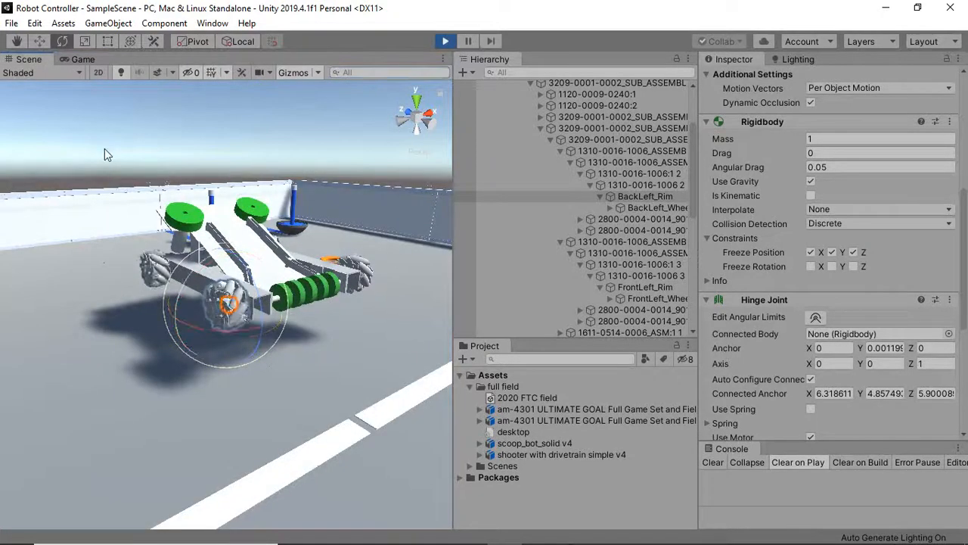
click(104, 148)
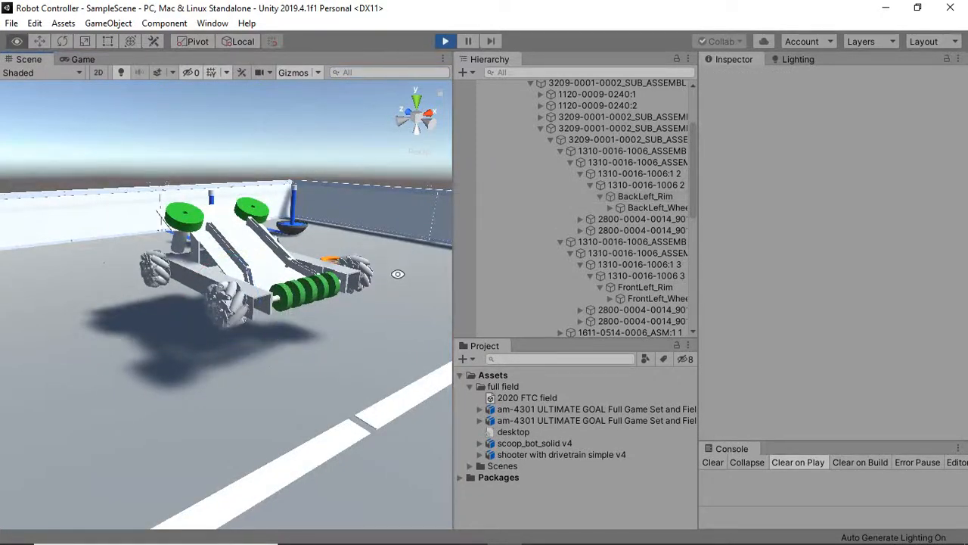
alt+drag(398, 274, 368, 284)
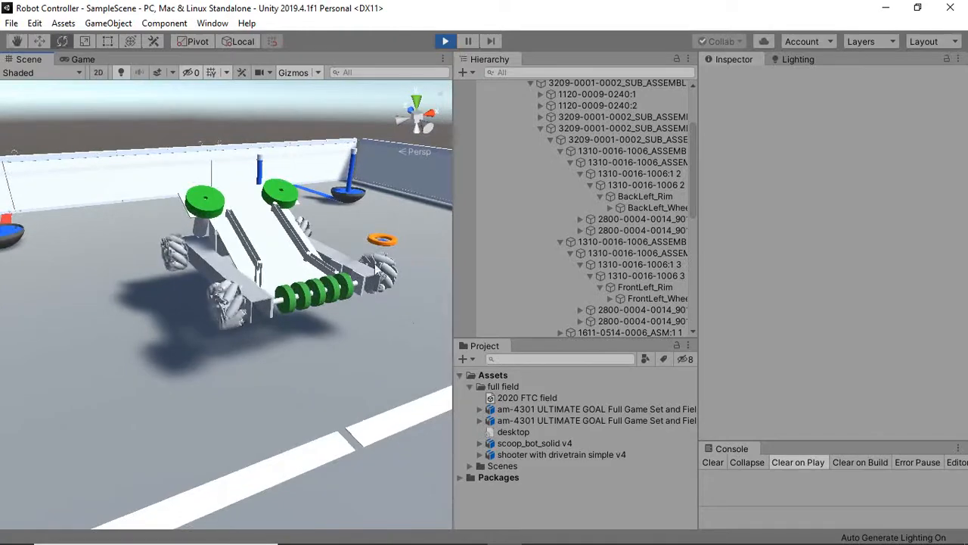
click(448, 41)
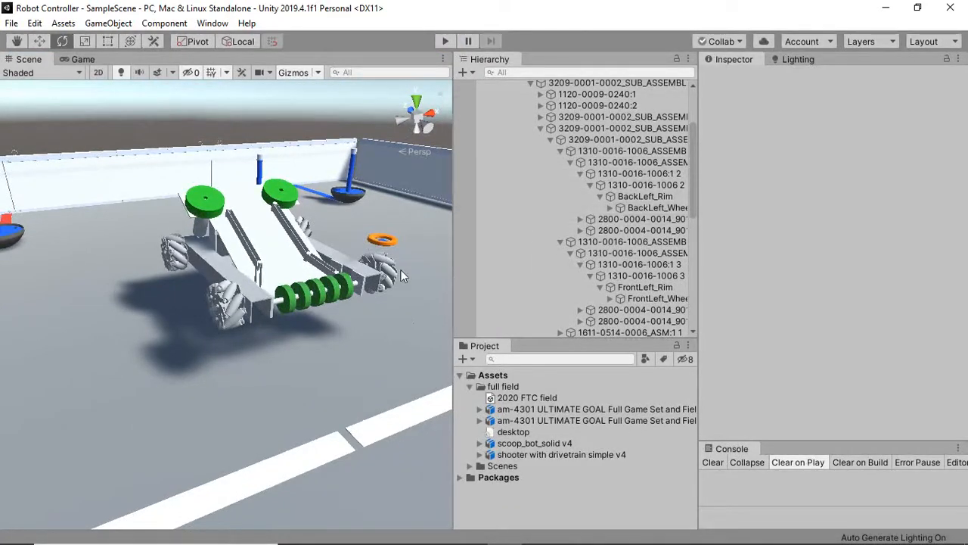
- Find the hub body at the centre of the back right wheel and rename it BackRight_Rim
scroll(633, 276, down, 10)
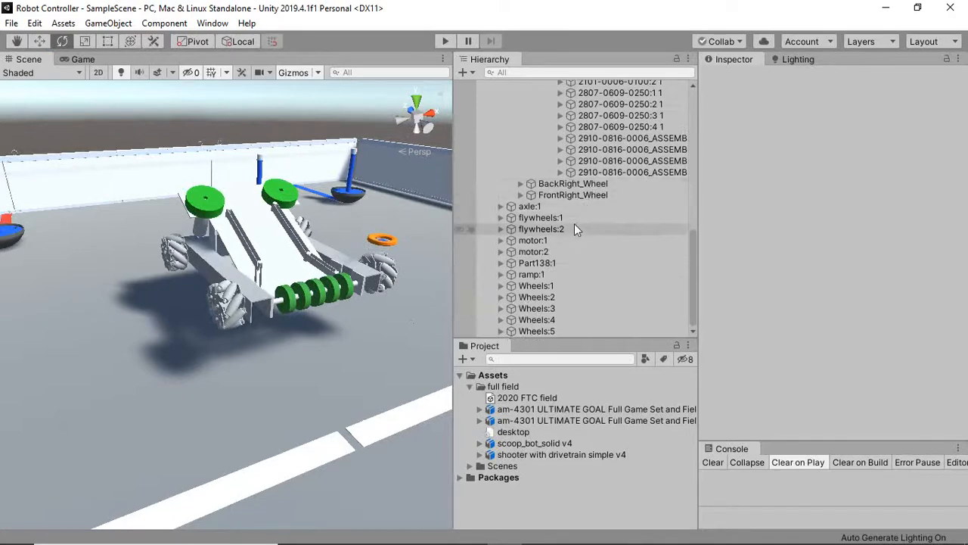
double_click(583, 185)
alt+drag(395, 216, 30, 149)
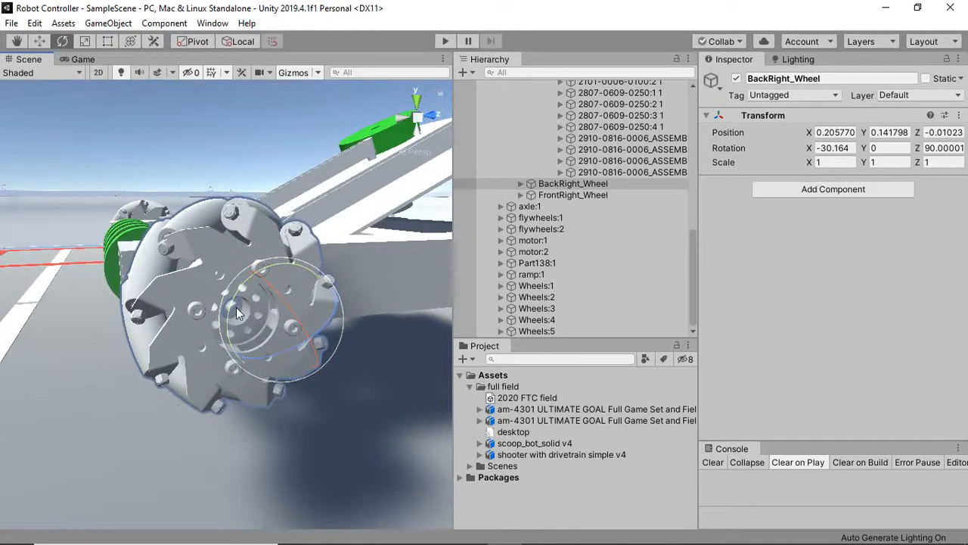
click(201, 312)
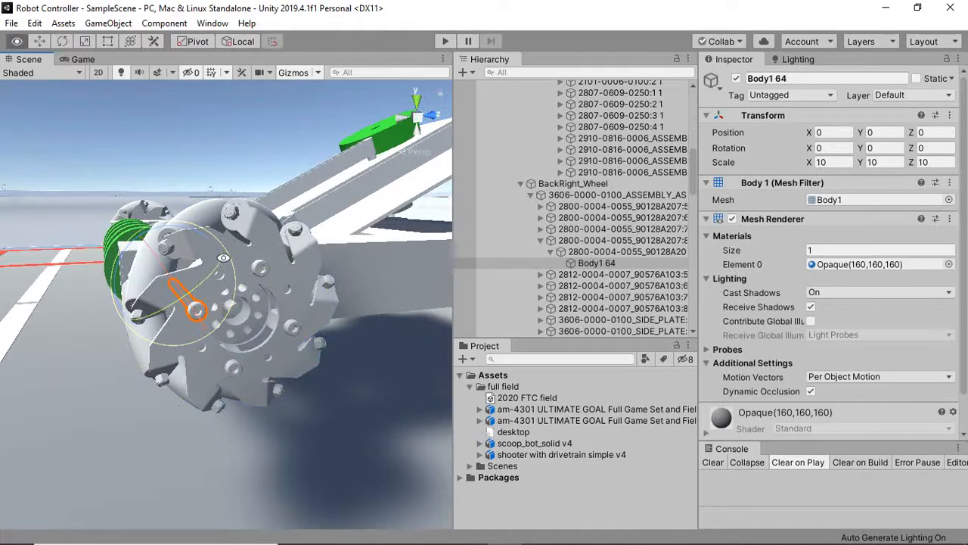
alt+drag(224, 258, 240, 280)
scroll(240, 282, up, 3)
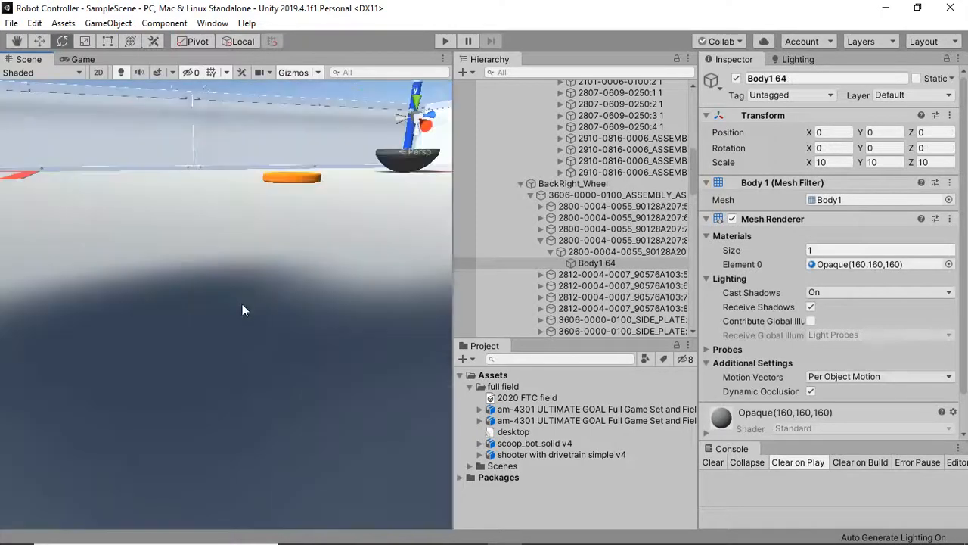
key(f)
mouse_move(217, 327)
alt+mouse_down()
mouse_move(375, 321)
mouse_move(214, 314)
alt+mouse_up()
alt+right_drag(191, 311, 133, 312)
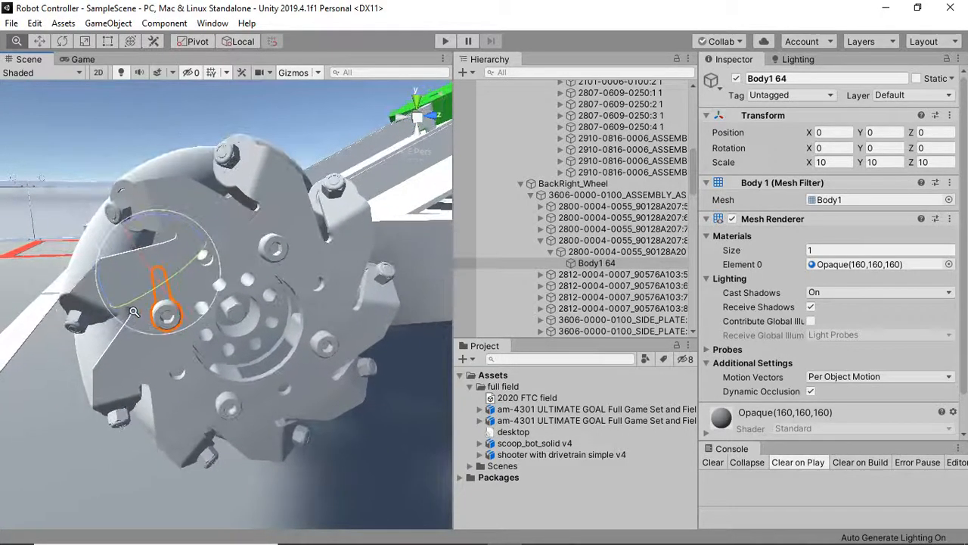
click(251, 316)
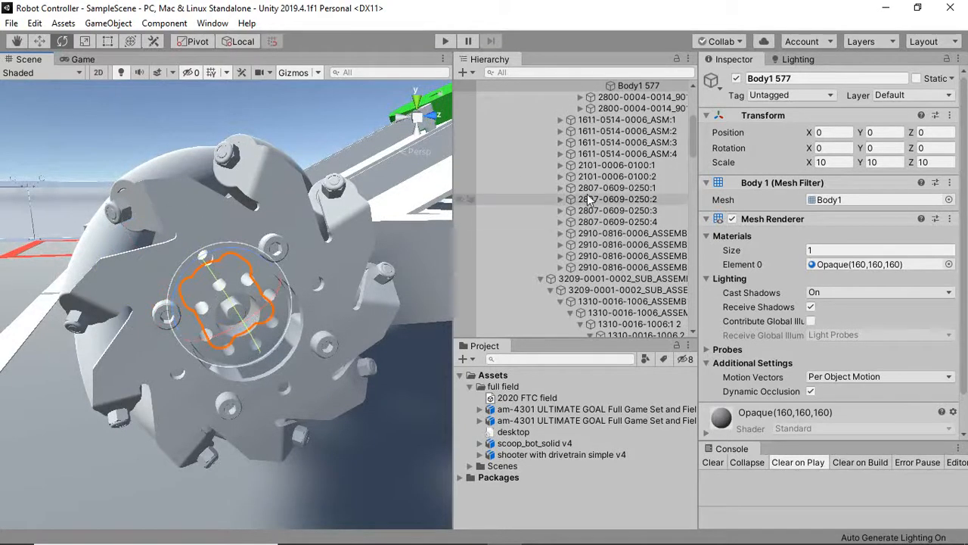
scroll(669, 174, up, 3)
click(655, 130)
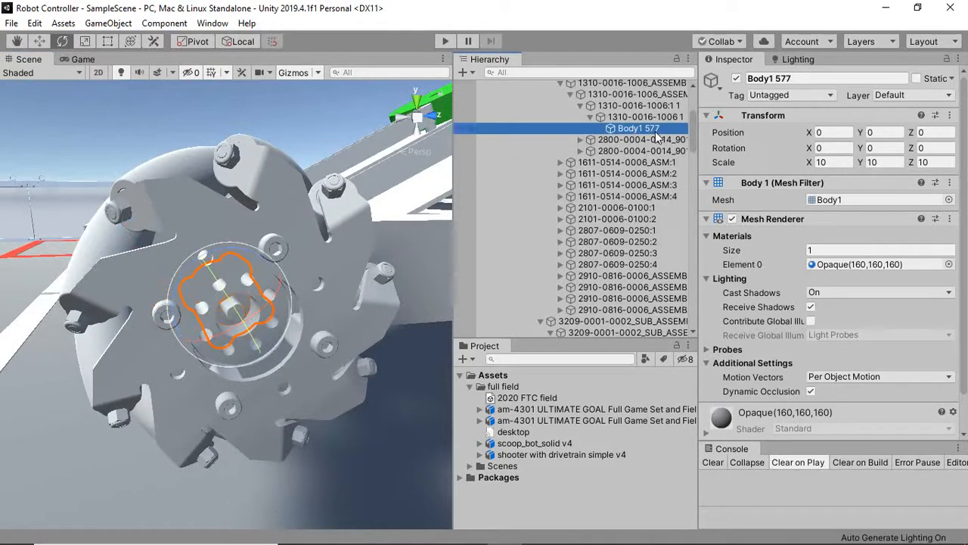
click(655, 130)
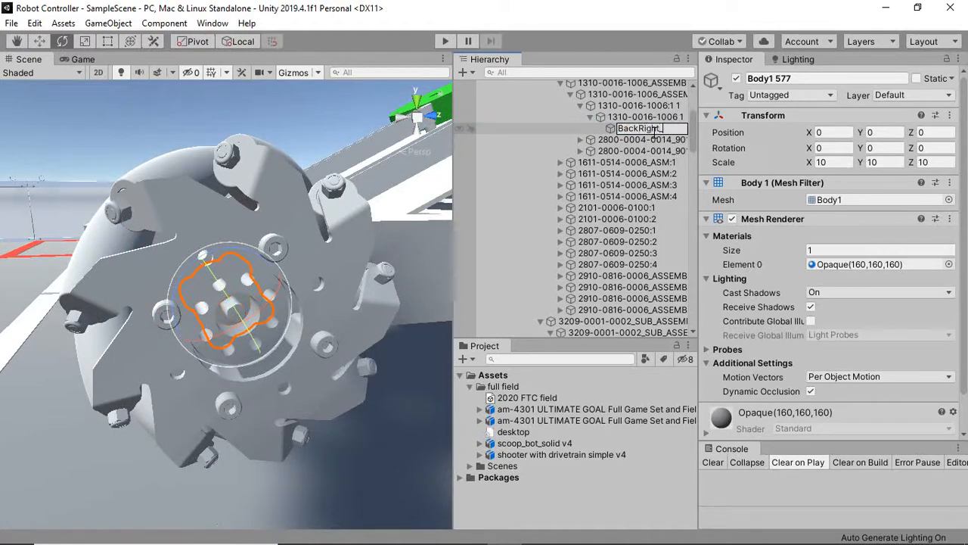
key(Return)
- Make BackRight_Wheel a child of BackRight_Rim in the object hierarchy
scroll(635, 152, down, 5)
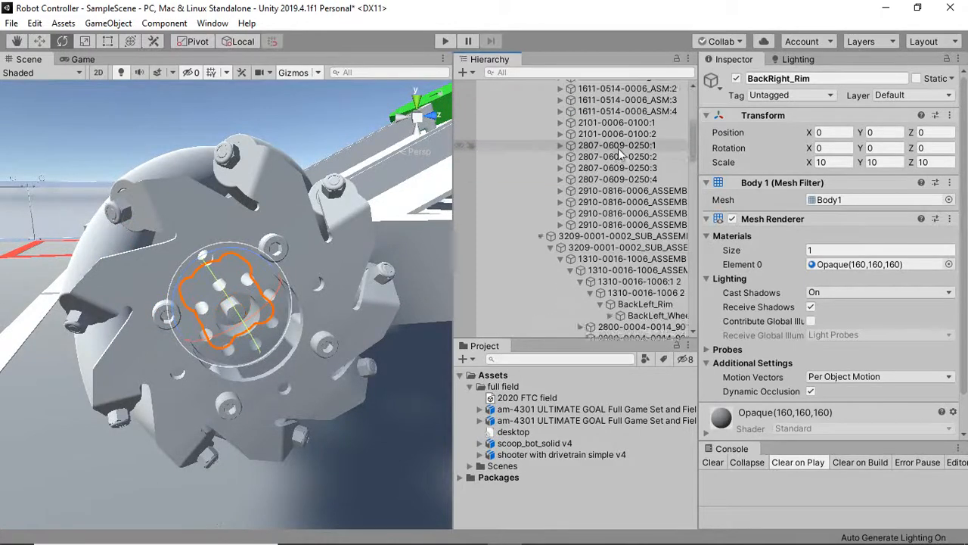
scroll(617, 167, down, 10)
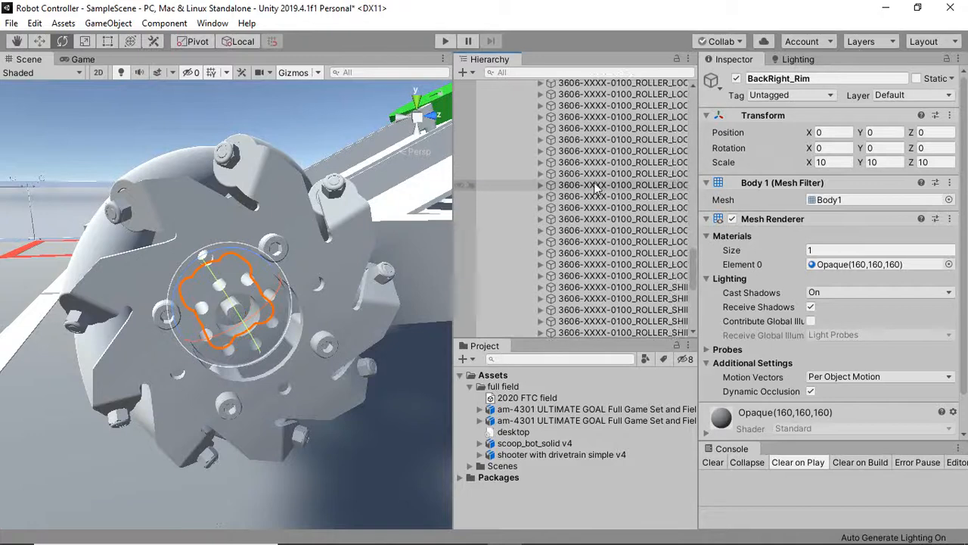
scroll(582, 217, up, 10)
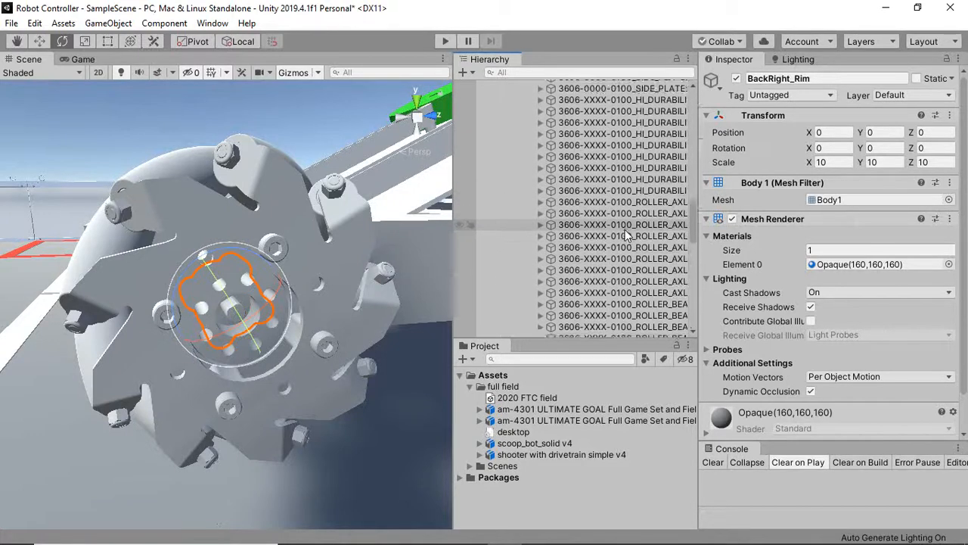
click(520, 198)
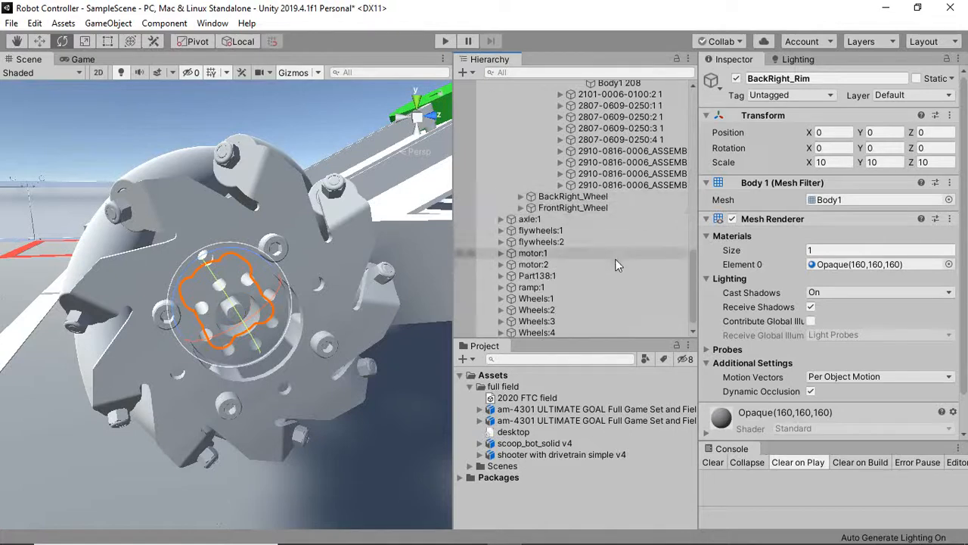
drag(583, 198, 686, 135)
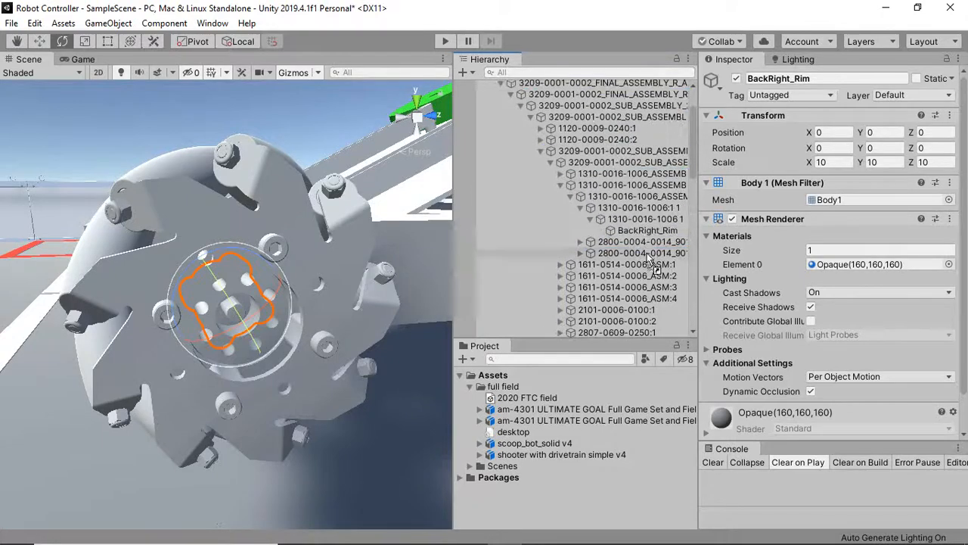
drag(649, 260, 645, 233)
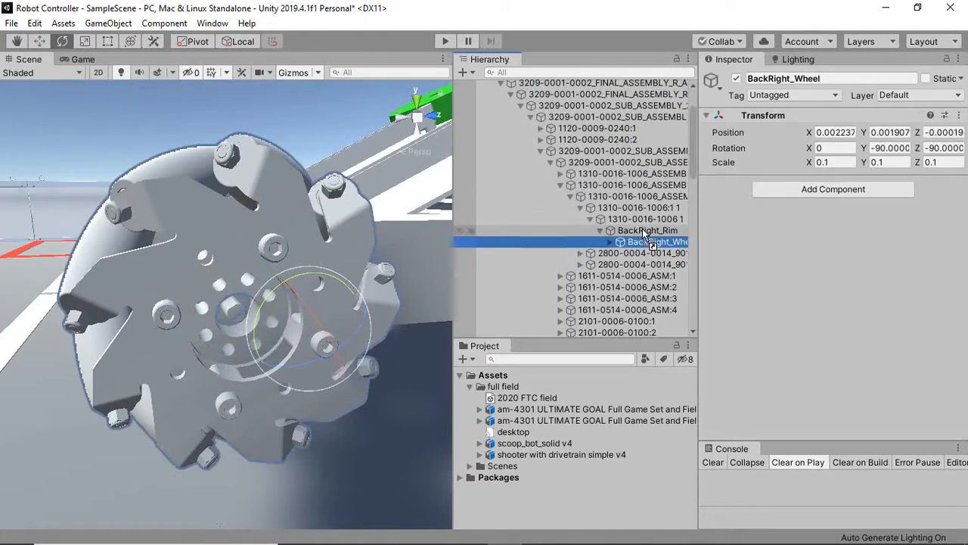
- Add a Hinge Joint component to BackRight_Rim
click(647, 230)
scroll(817, 408, down, 2)
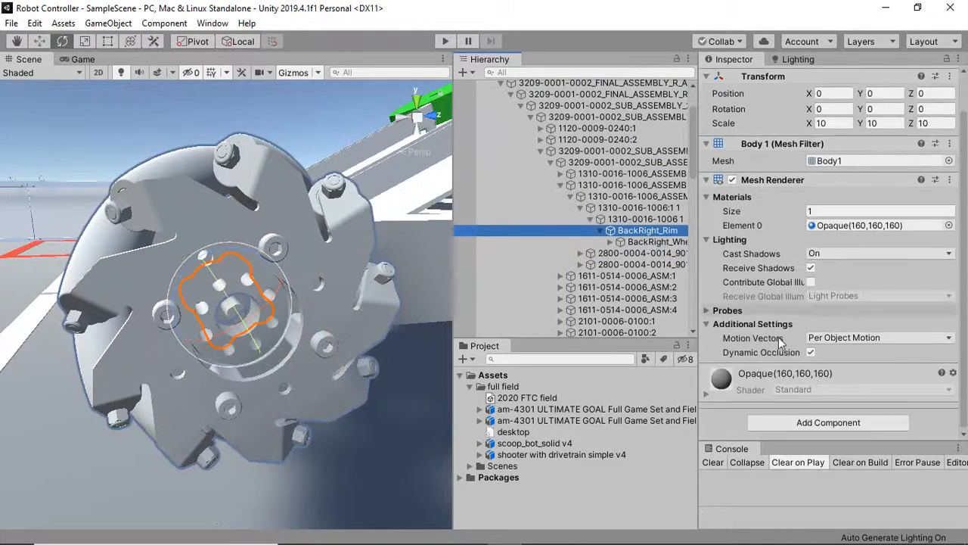
click(817, 422)
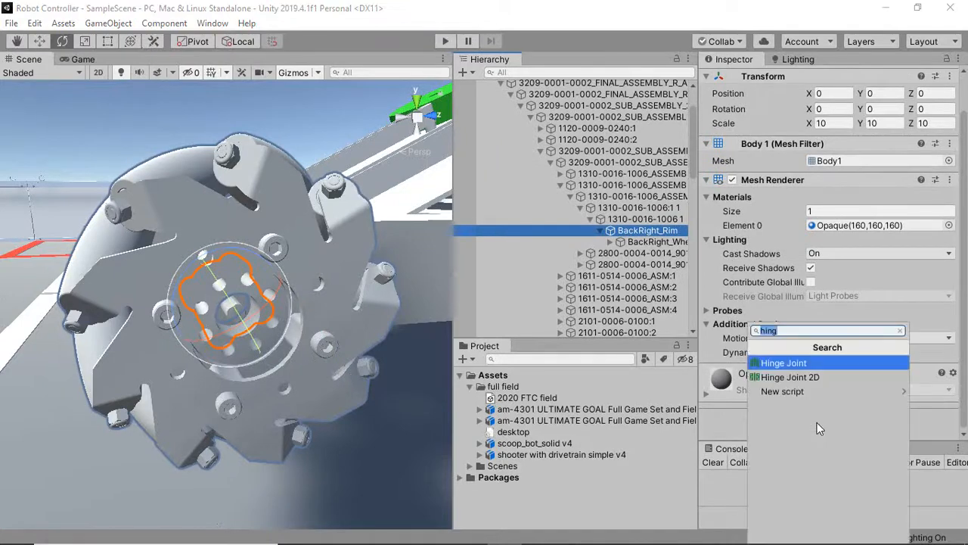
click(798, 363)
- Freeze BackRight_Rim's position on X, Y and Z, and configure its hinge with axis 0, 0, 1 and an enabled motor at velocity 200, force 200
scroll(803, 287, down, 5)
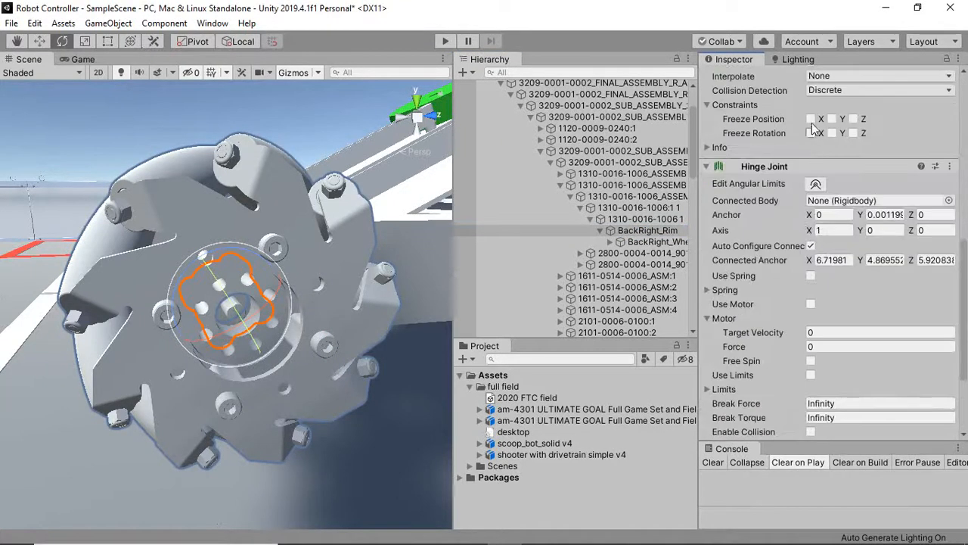
scroll(847, 189, up, 3)
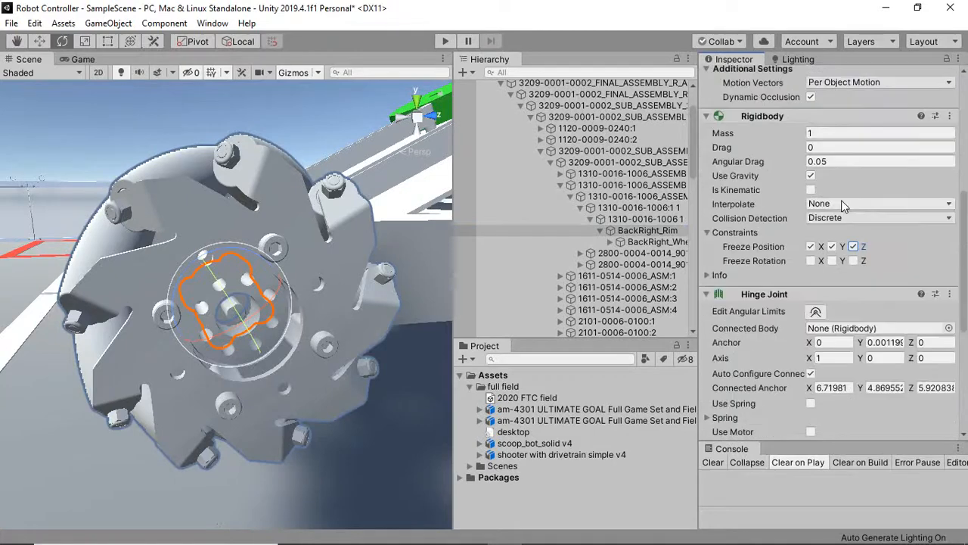
scroll(817, 164, down, 3)
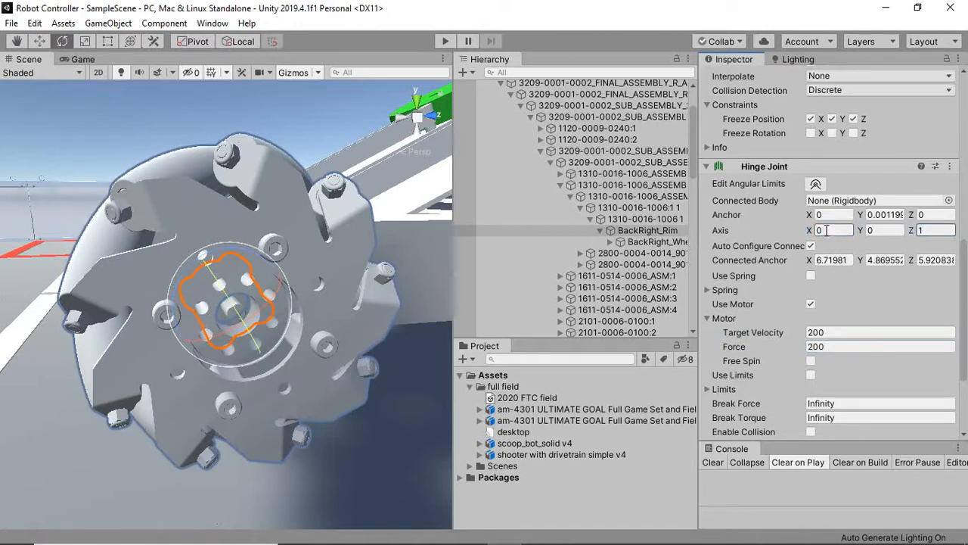
- Run the simulation and watch the back right wheel rotate in the scene view
click(444, 42)
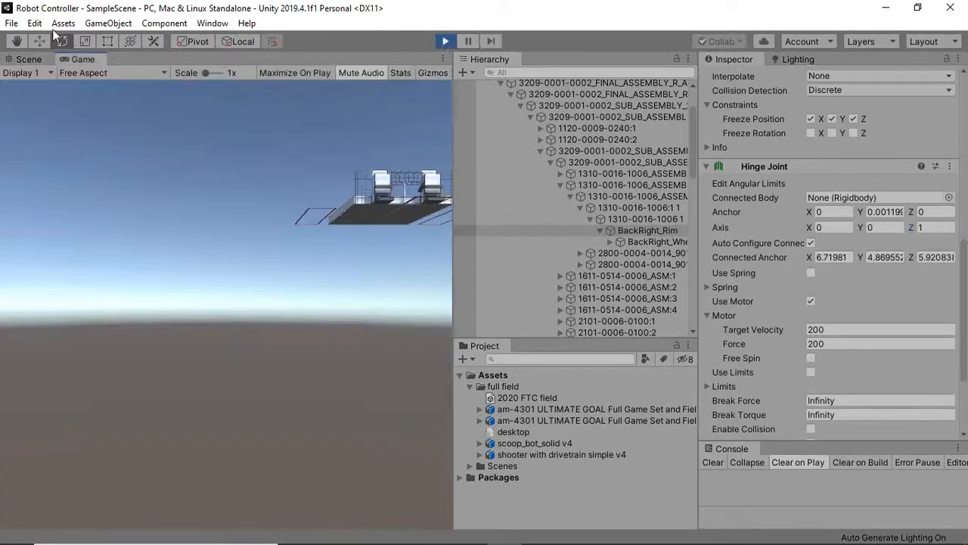
click(24, 60)
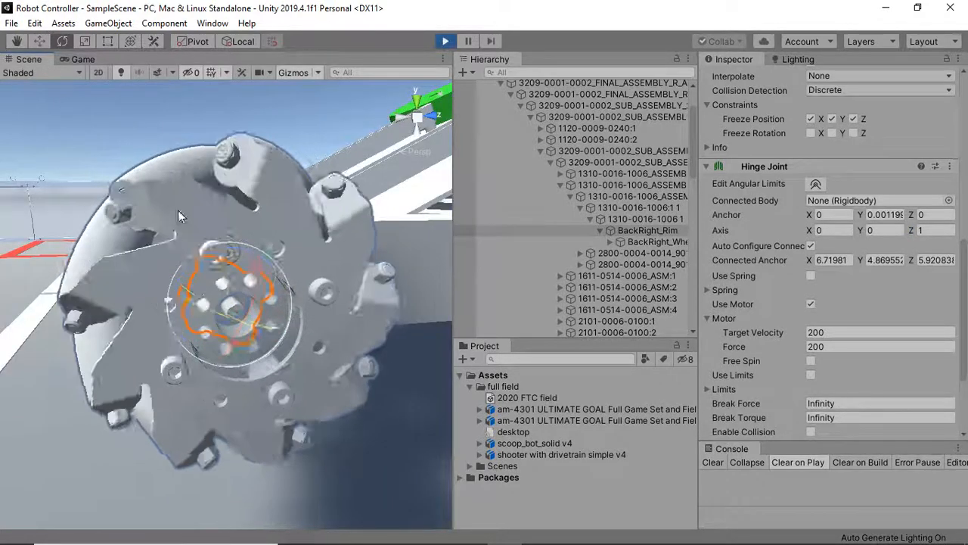
- Examine the back right wheel's spin direction from an angled view of the whole robot, and stop the simulation
scroll(186, 219, down, 5)
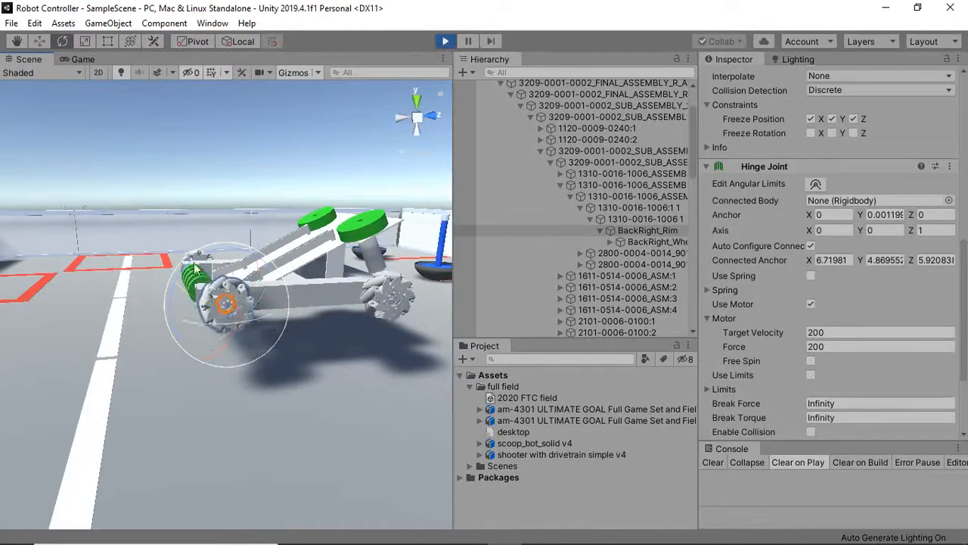
click(160, 182)
alt+drag(127, 225, 266, 348)
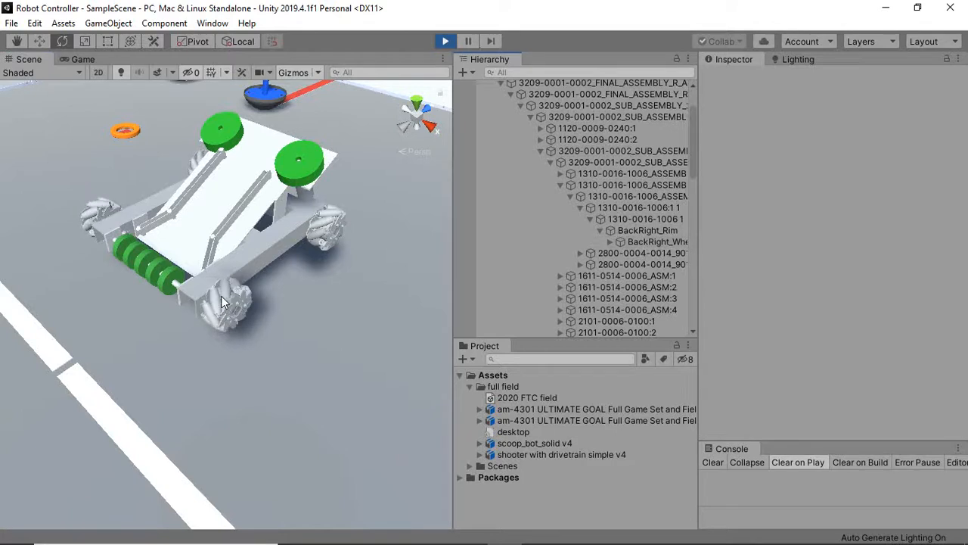
click(635, 240)
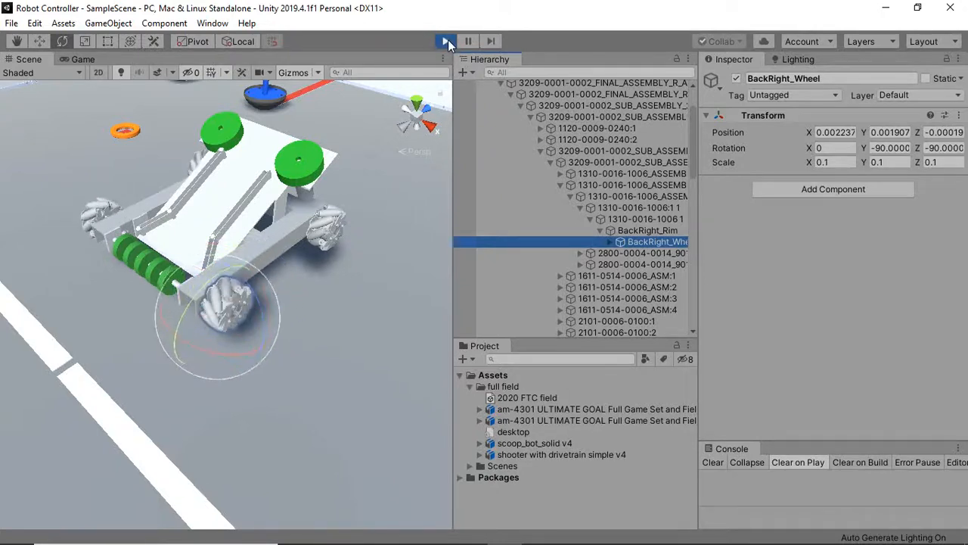
click(710, 460)
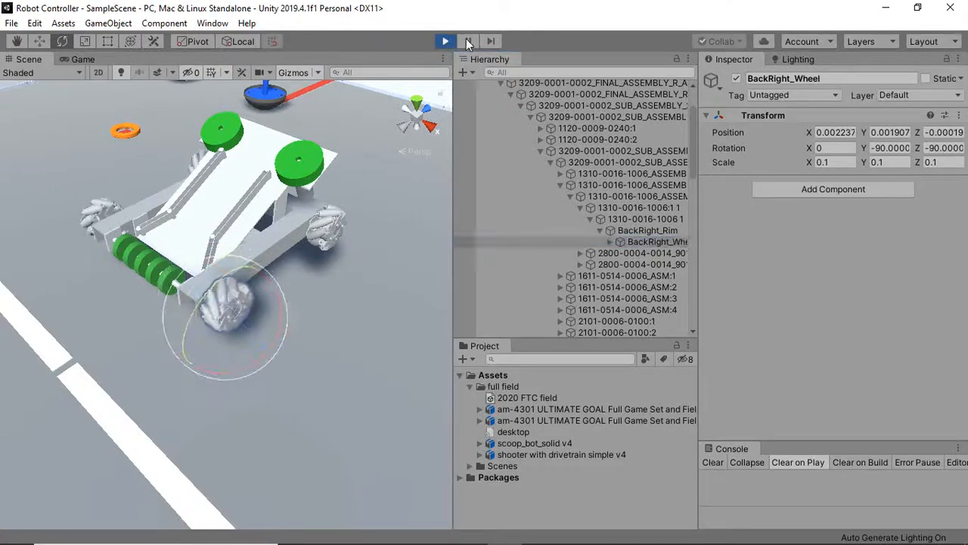
click(447, 41)
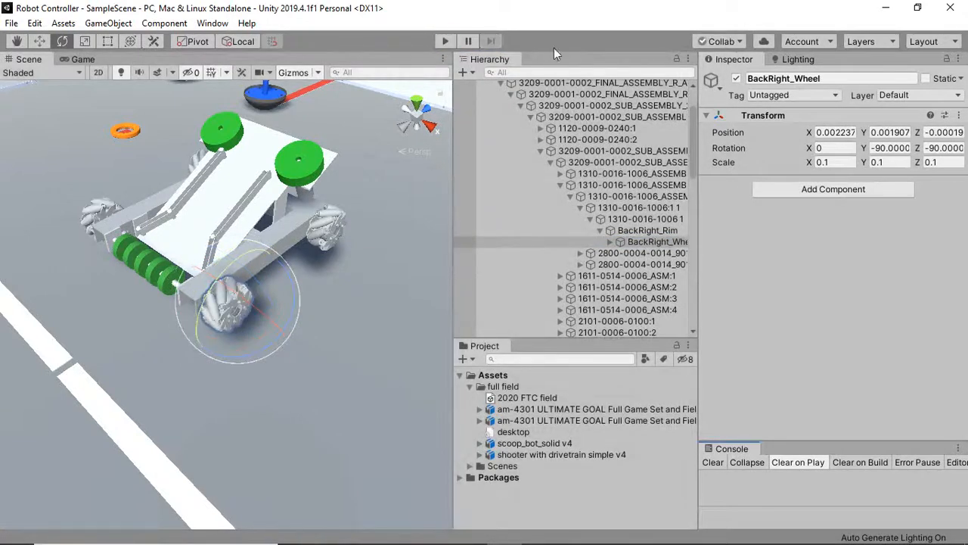
- Set the Z axis of BackRight_Rim's hinge joint to -1
click(646, 242)
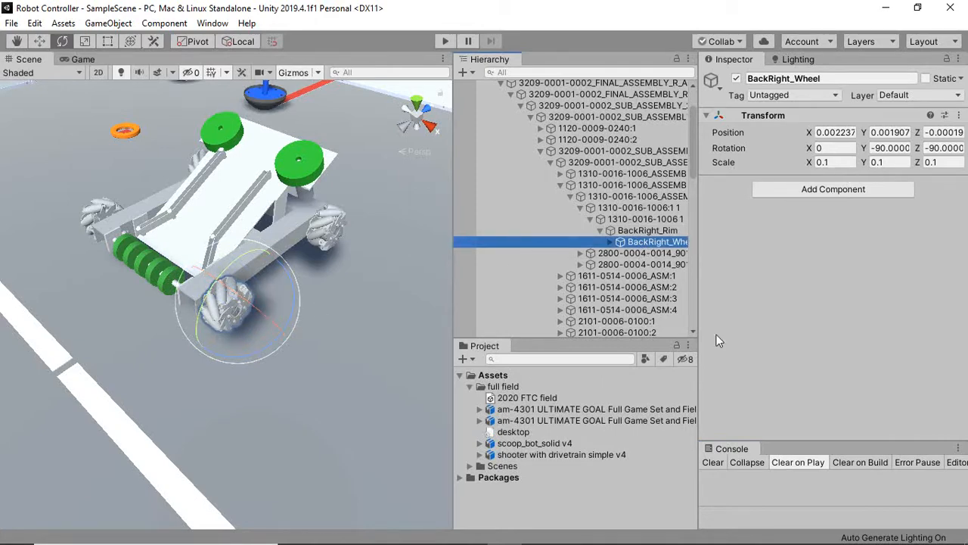
click(648, 229)
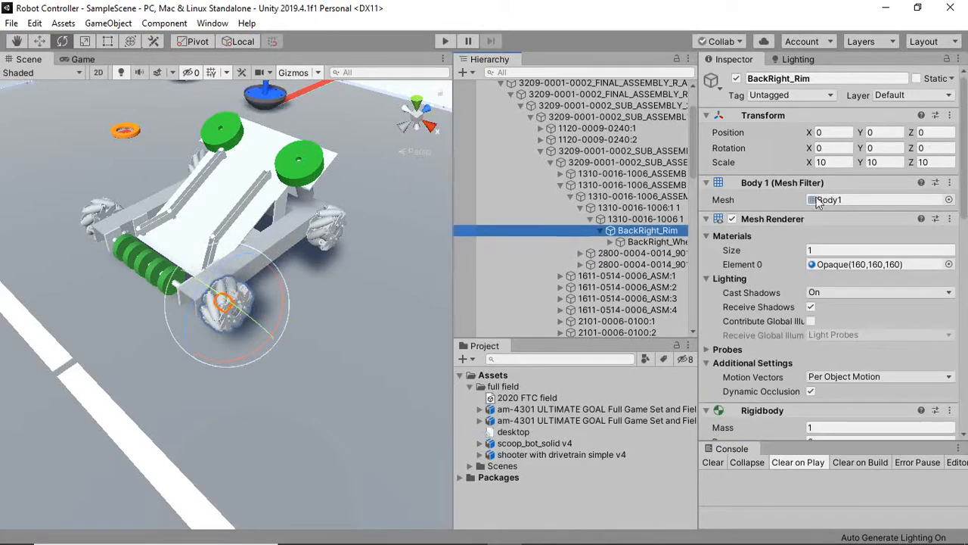
scroll(817, 201, down, 8)
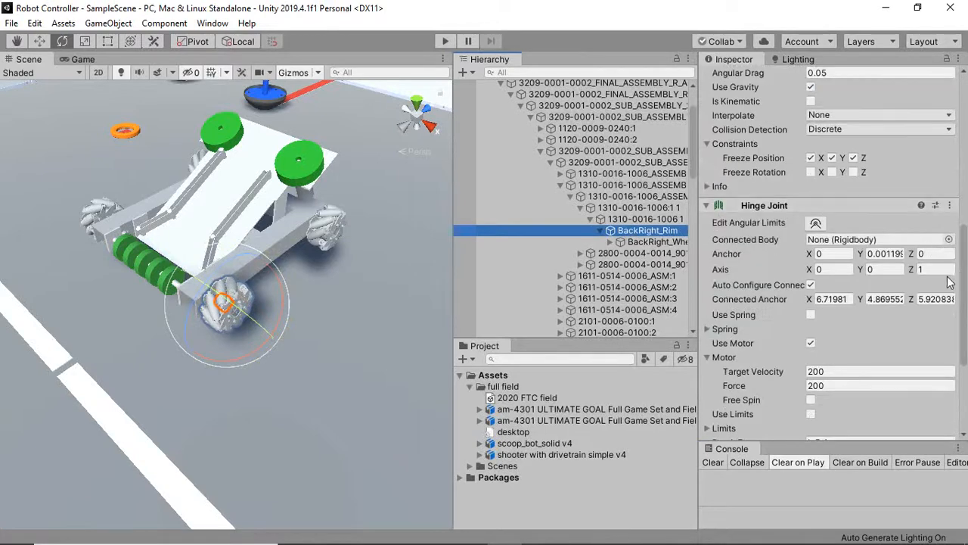
click(942, 269)
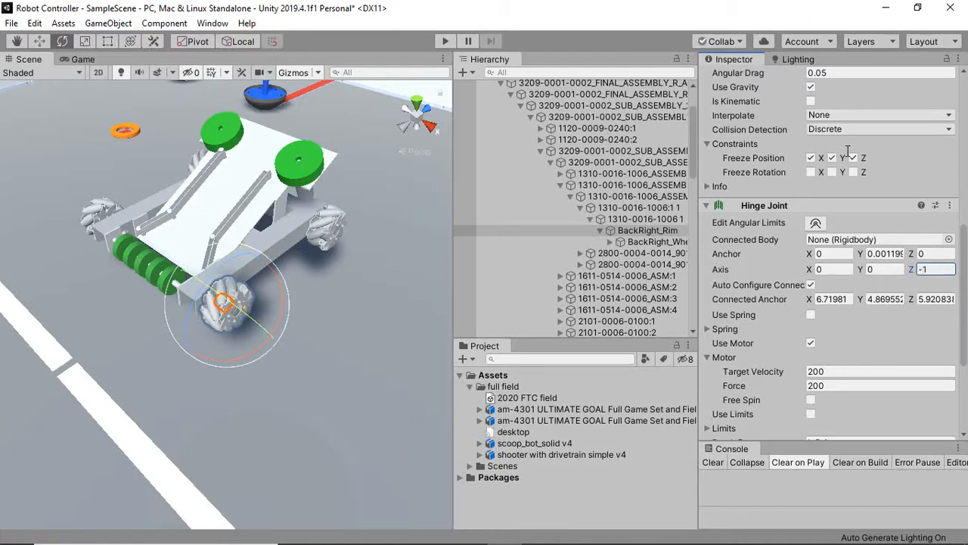
- Run the simulation to check the back right wheel's rotation in the scene view, and stop it
click(441, 41)
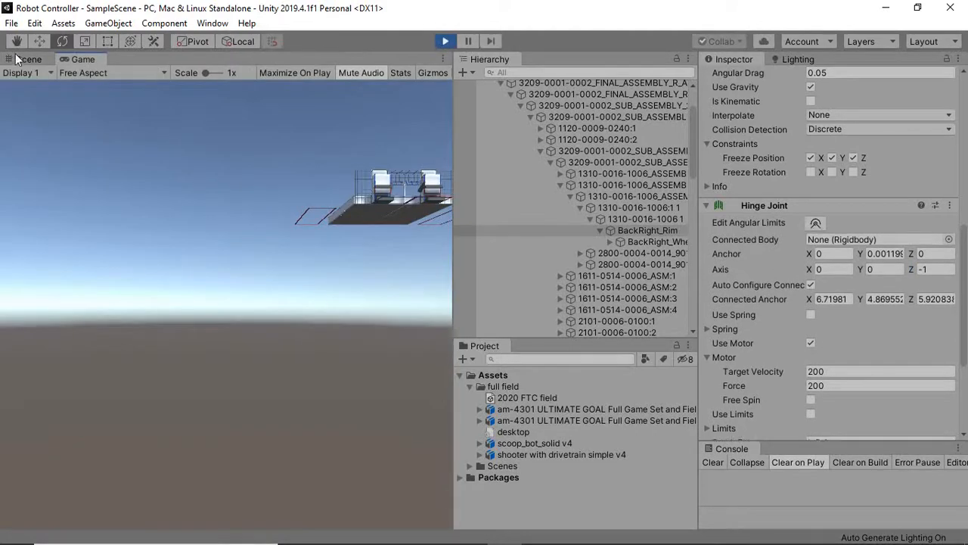
click(28, 59)
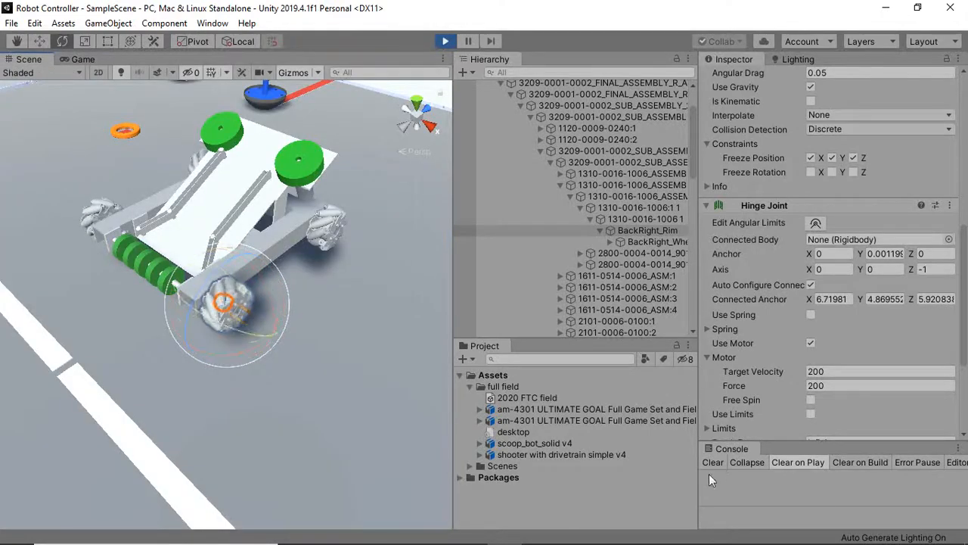
click(601, 322)
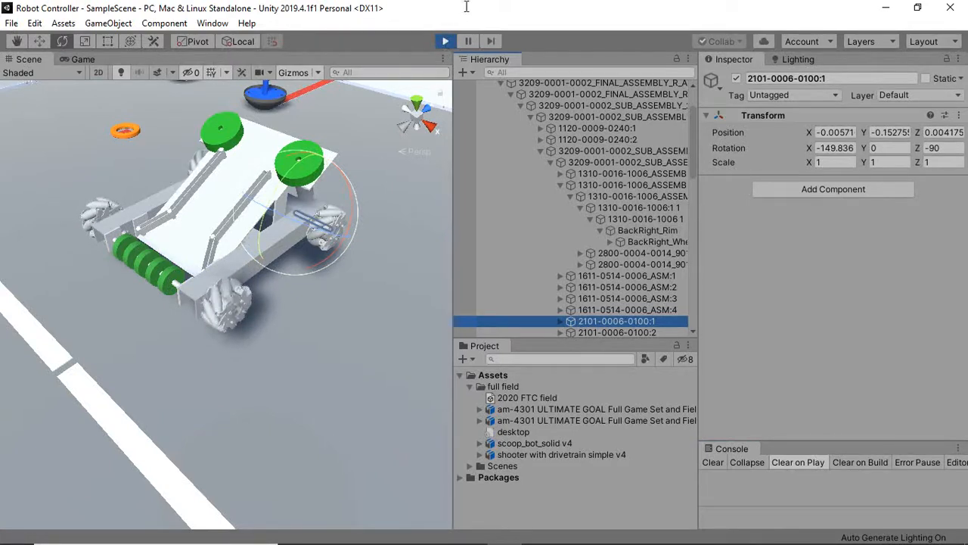
click(410, 56)
click(445, 40)
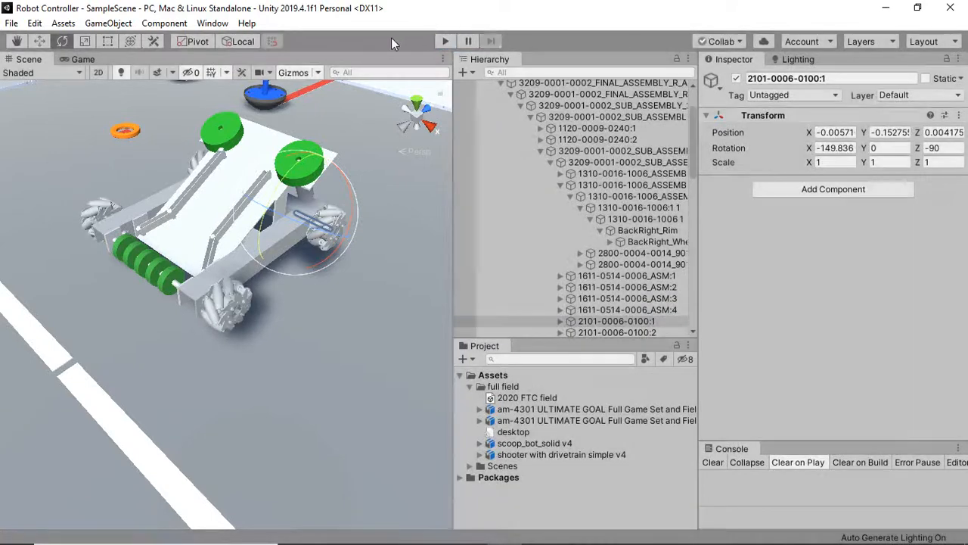
- Find the rim body at the centre of the front right wheel and rename it FrontRight_Rim
scroll(627, 279, down, 3)
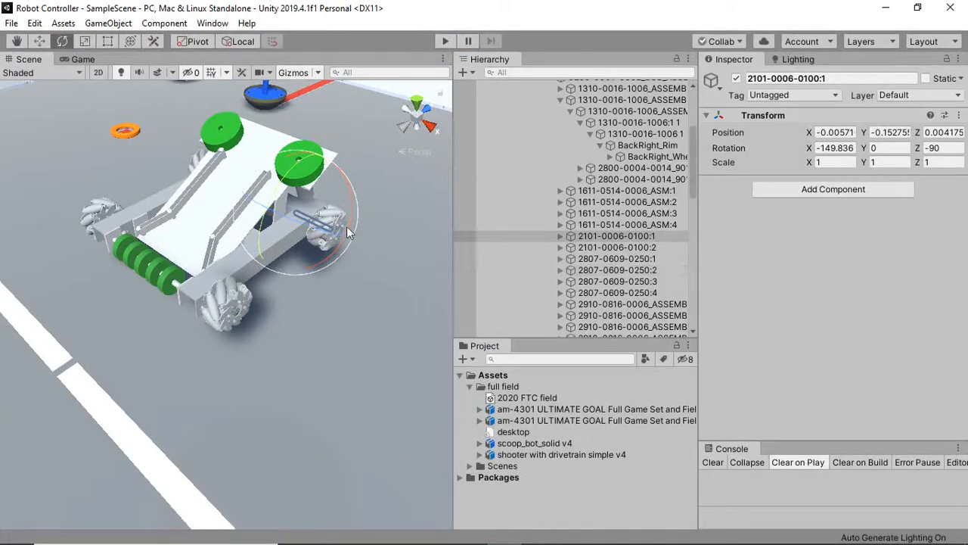
key(f)
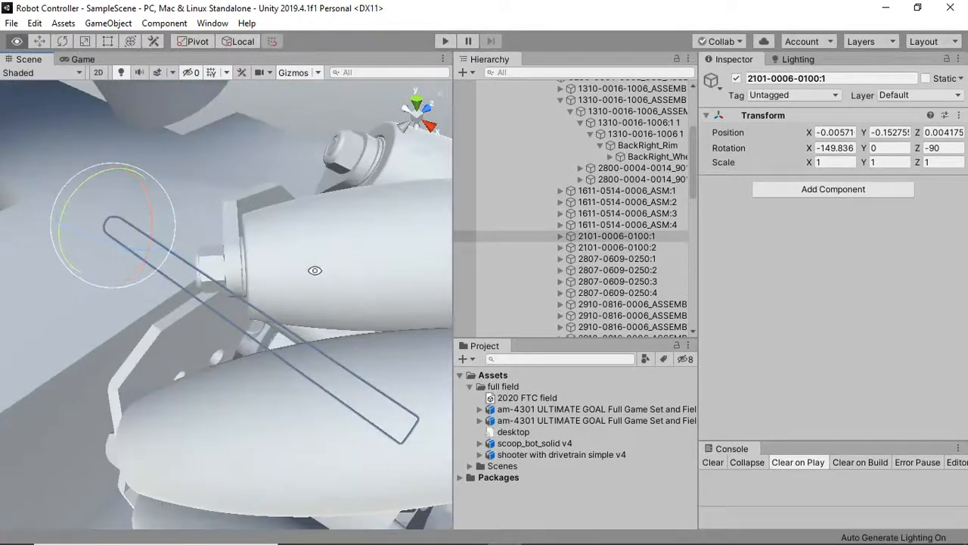
alt+drag(313, 270, 211, 156)
scroll(211, 166, down, 5)
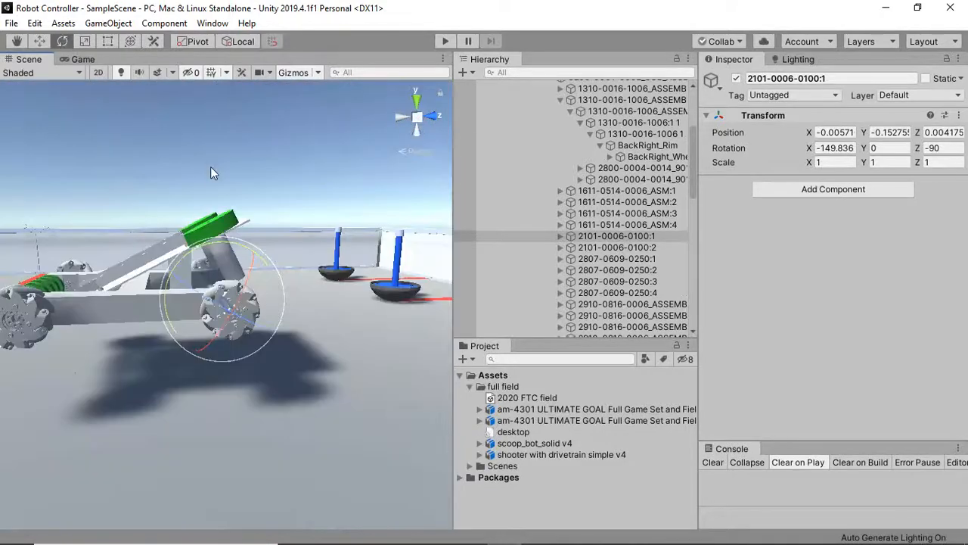
scroll(219, 265, up, 3)
scroll(208, 289, down, 4)
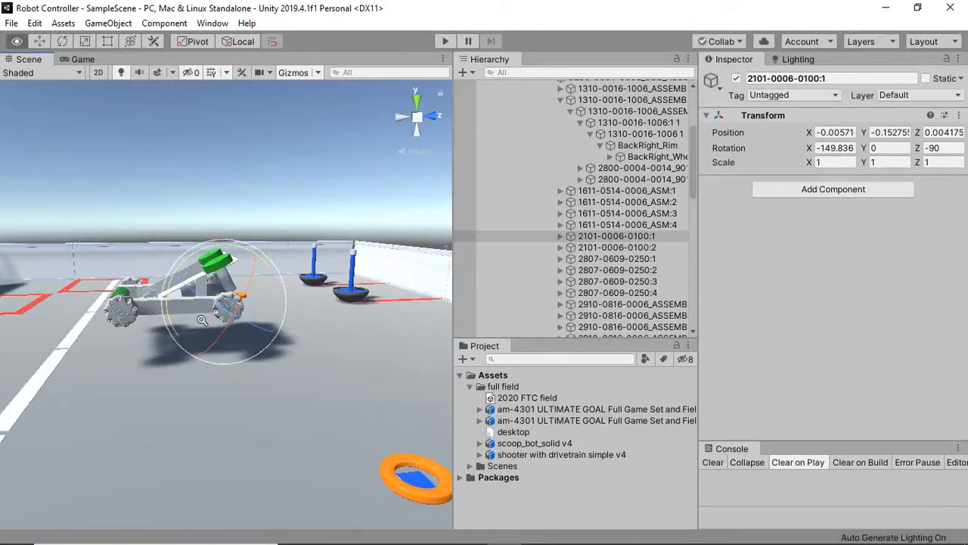
alt+right_drag(201, 318, 44, 339)
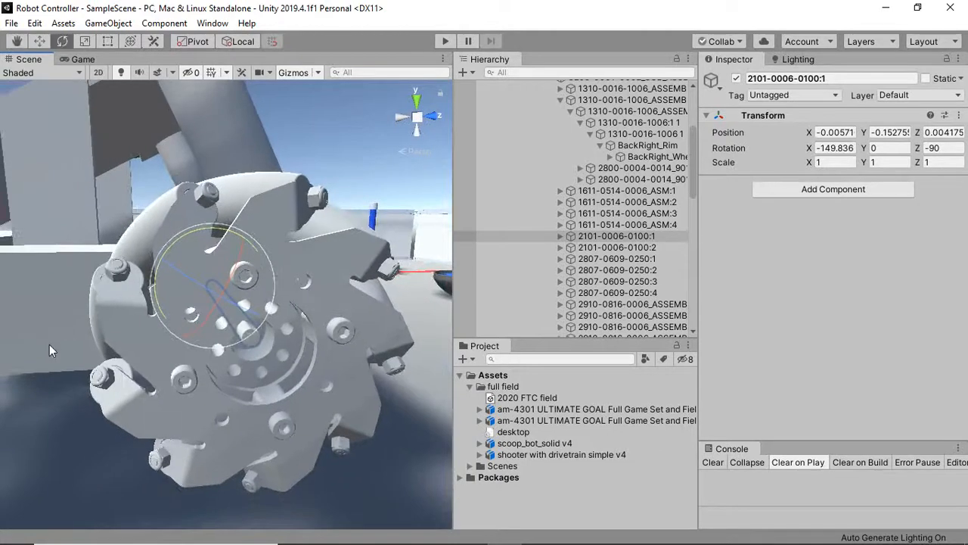
click(262, 338)
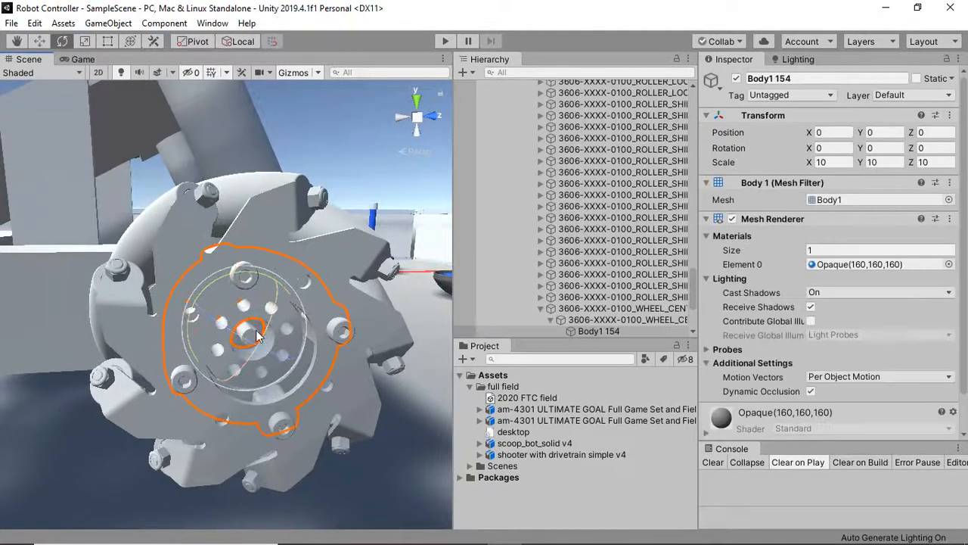
click(104, 387)
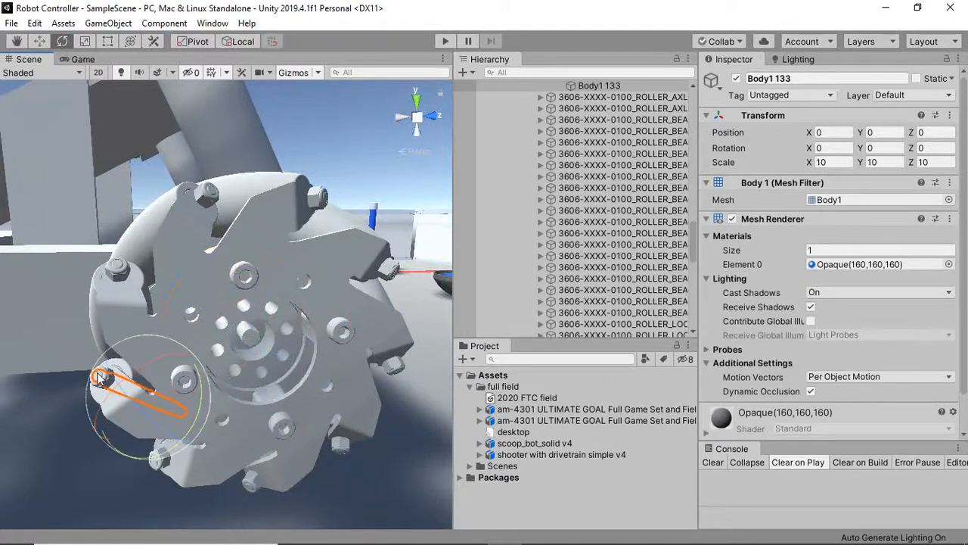
click(262, 328)
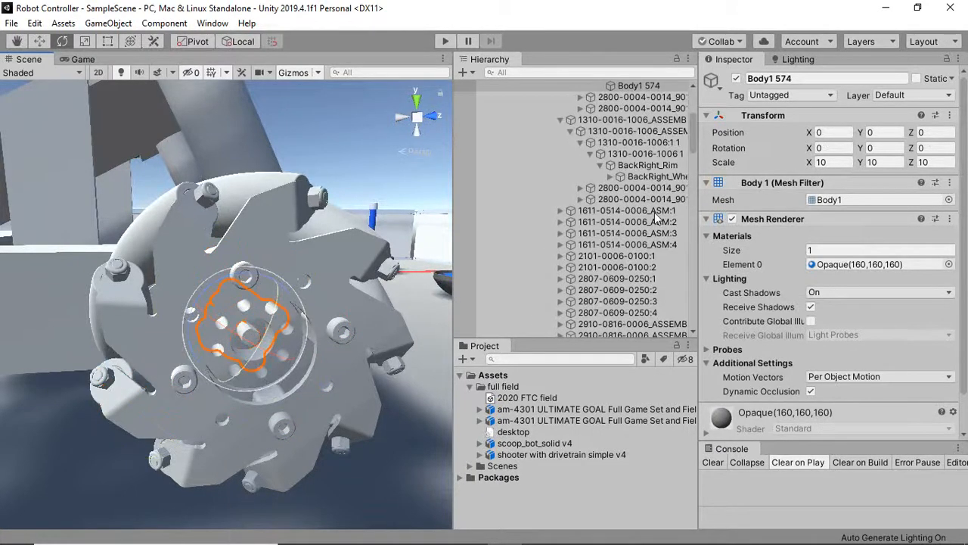
click(645, 99)
click(633, 88)
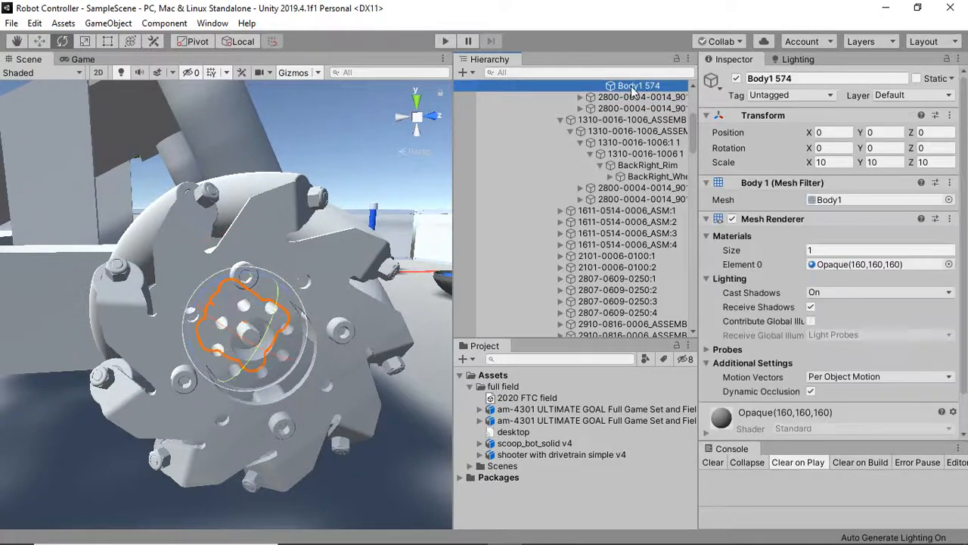
key(F2)
text(FrontRight_Rim)
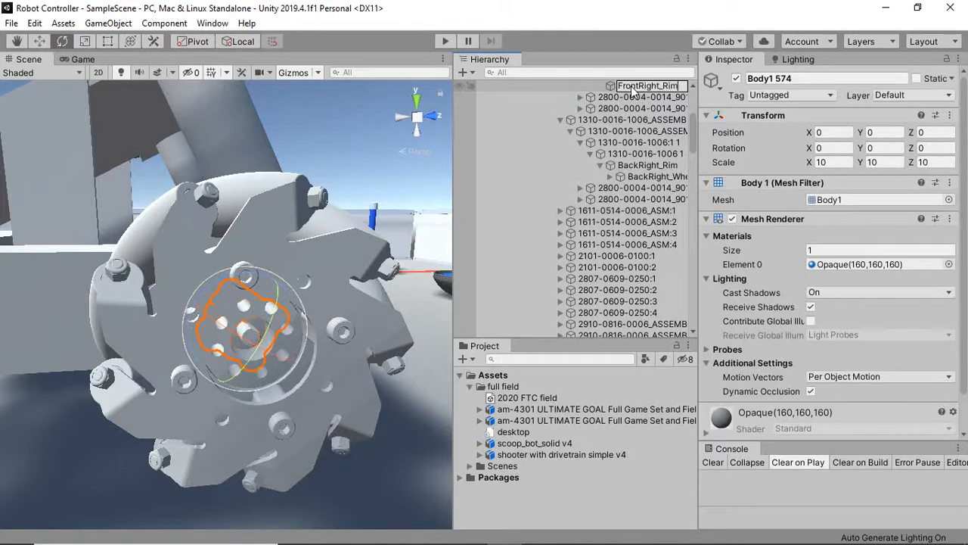
key(Return)
- Make FrontRight_Wheel a child of FrontRight_Rim in the object hierarchy
scroll(617, 182, down, 10)
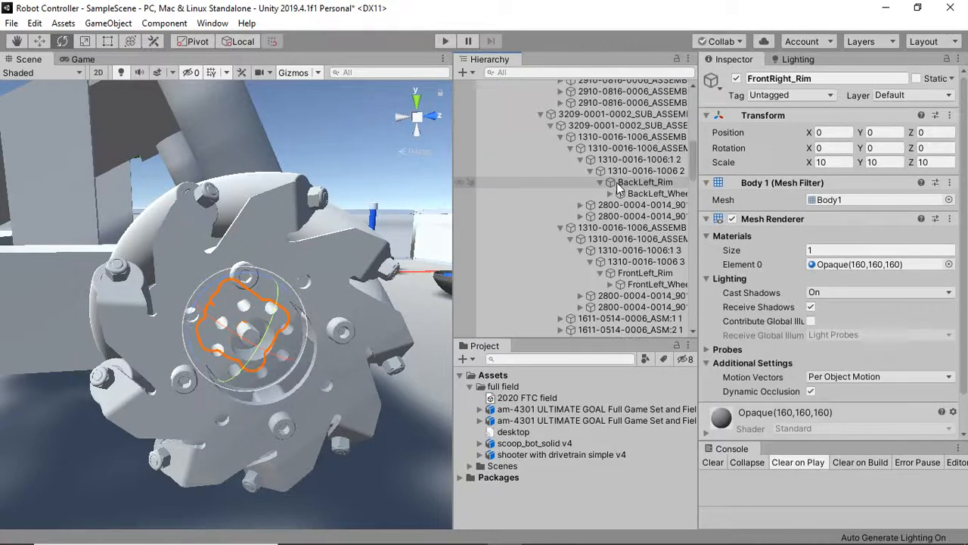
scroll(543, 200, up, 2)
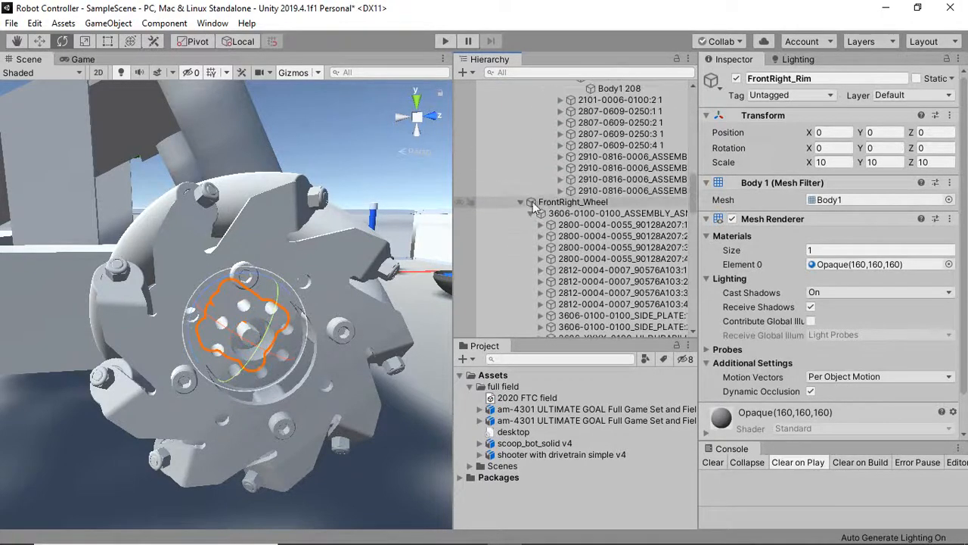
click(521, 202)
drag(592, 201, 644, 248)
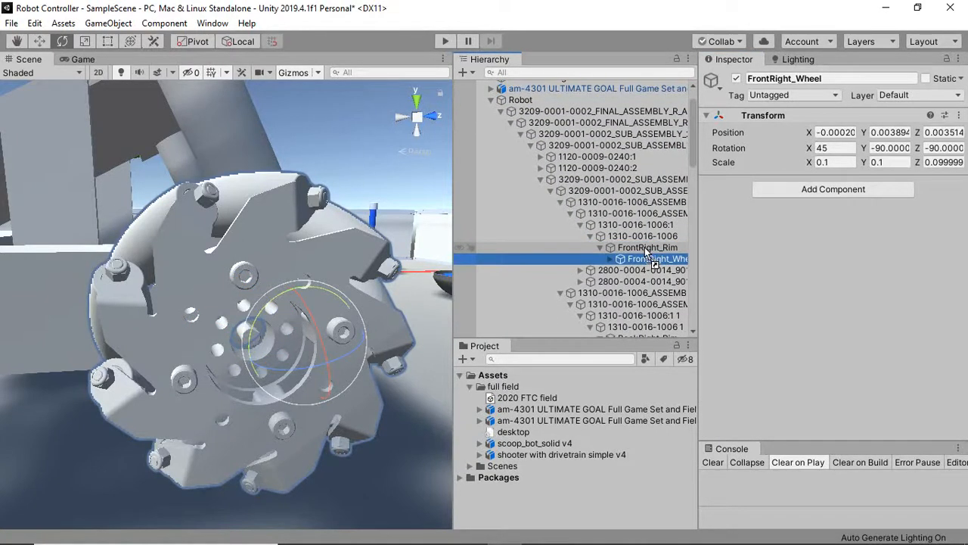
- Add a Hinge Joint component to FrontRight_Rim
click(647, 249)
scroll(829, 340, down, 1)
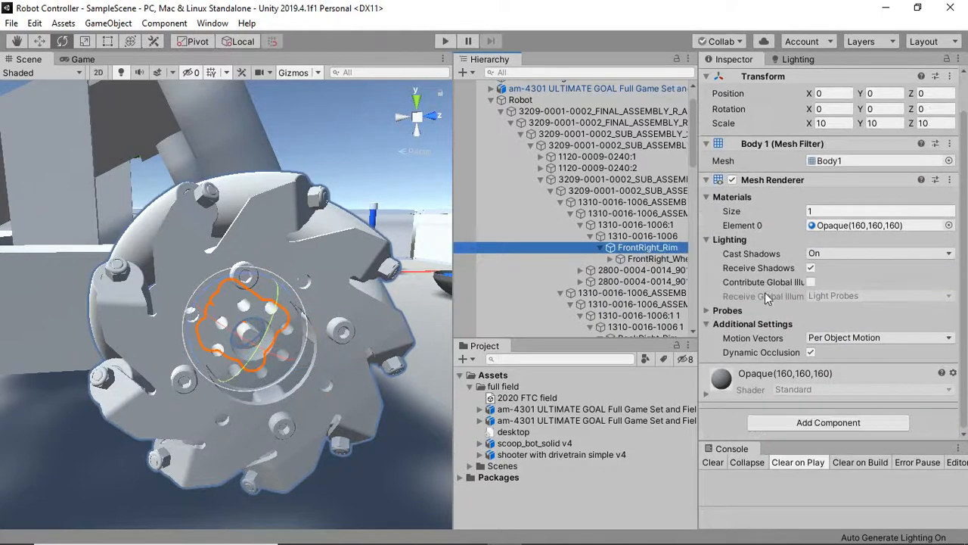
click(829, 422)
click(812, 367)
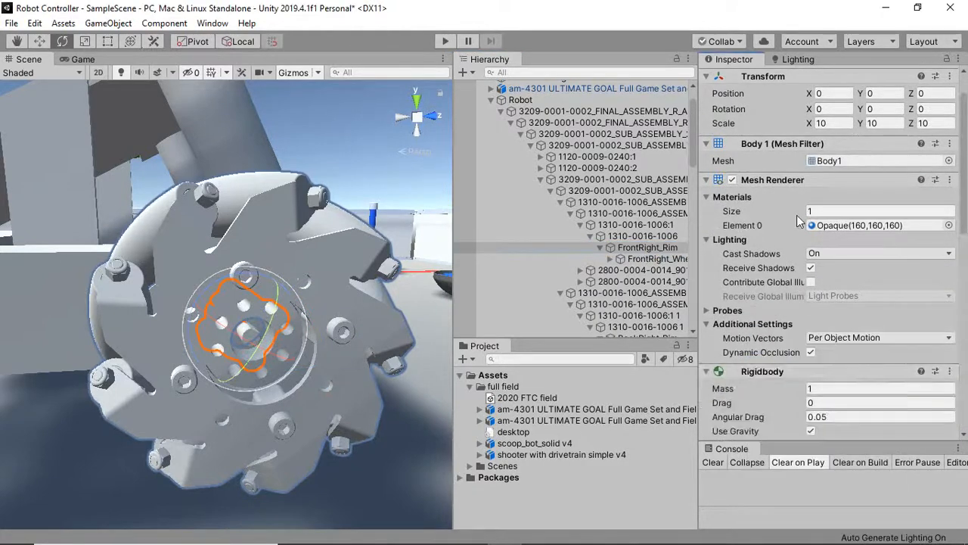
- Freeze FrontRight_Rim's Rigidbody position on X, Y and Z, and save the scene
scroll(799, 219, down, 5)
scroll(812, 221, up, 2)
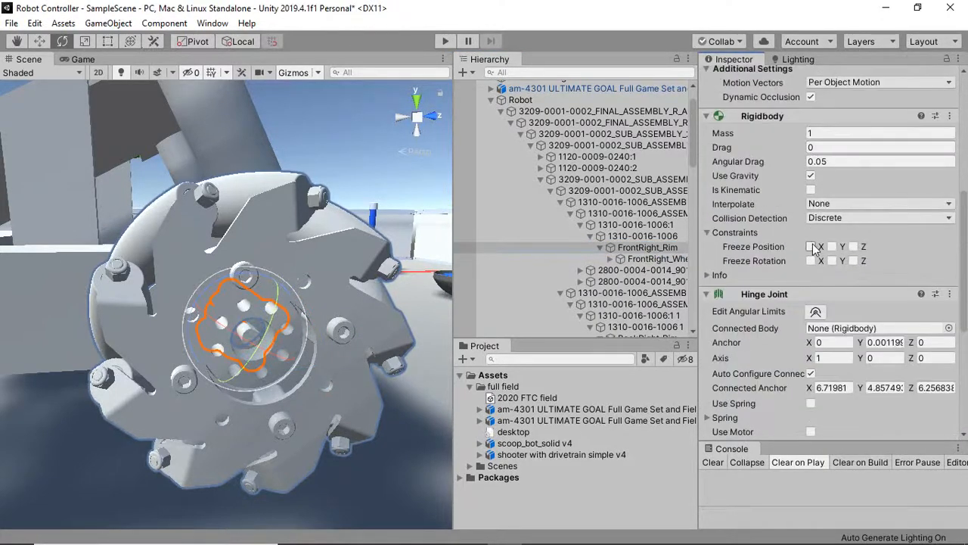
click(811, 247)
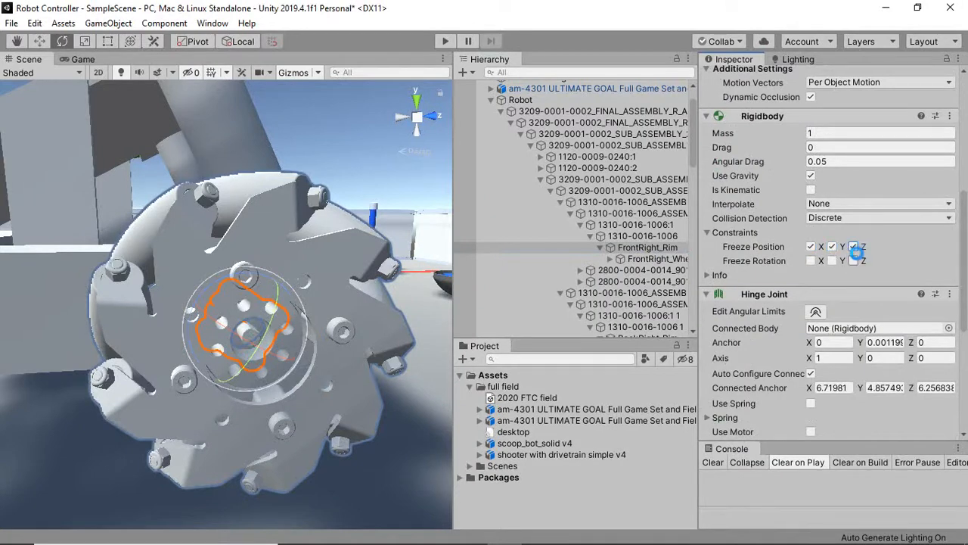
key(ctrl+s)
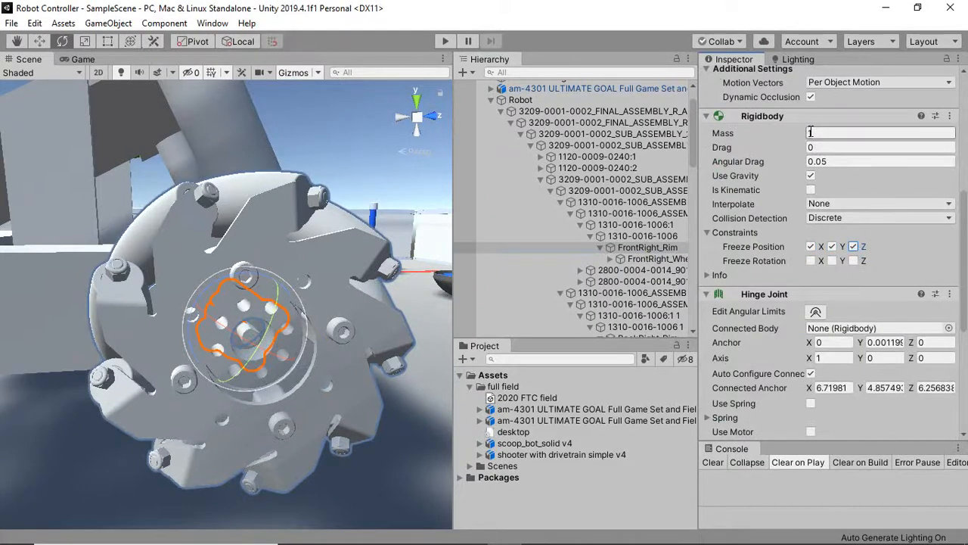
- Set the axis of FrontRight_Rim's hinge joint to 0, 0, -1 and save the scene
scroll(870, 232, down, 3)
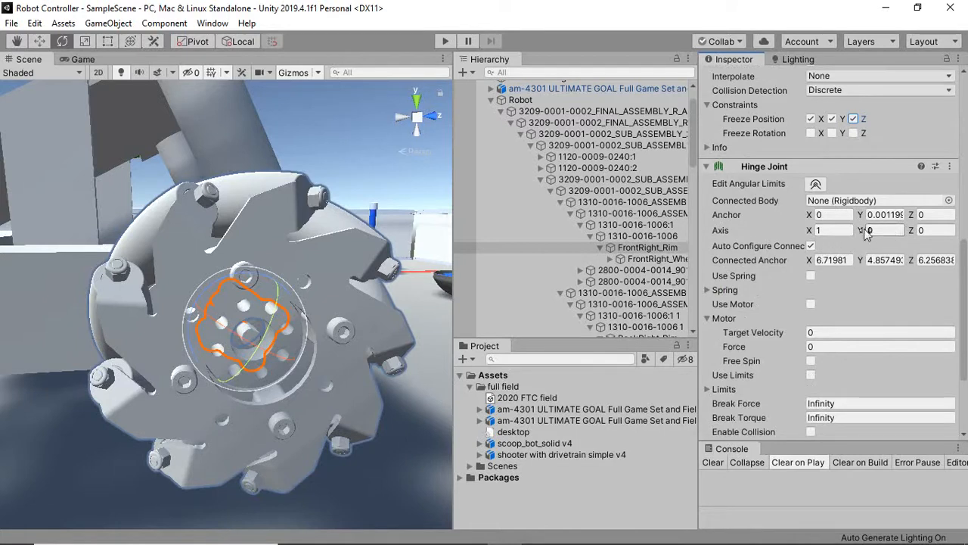
text(0)
key(Tab)
key(Tab)
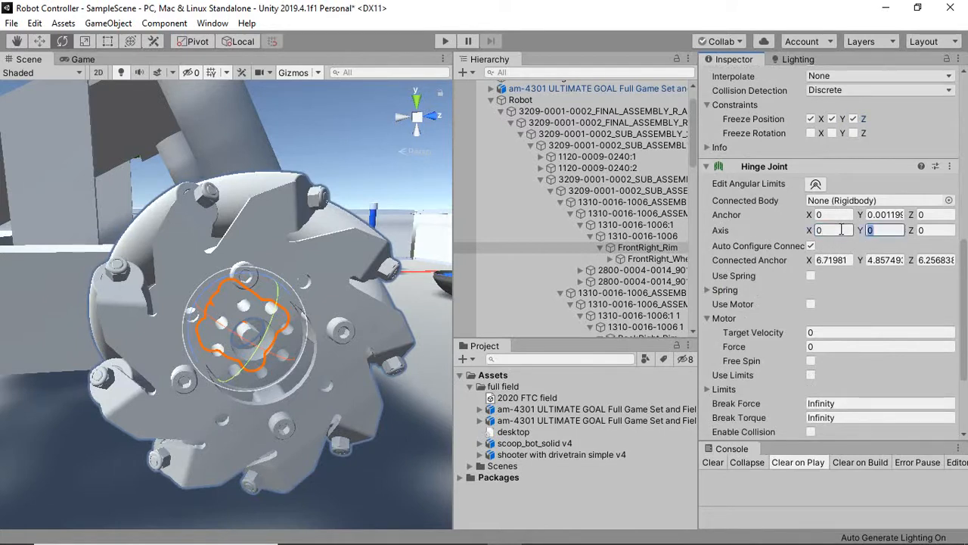
text(-1)
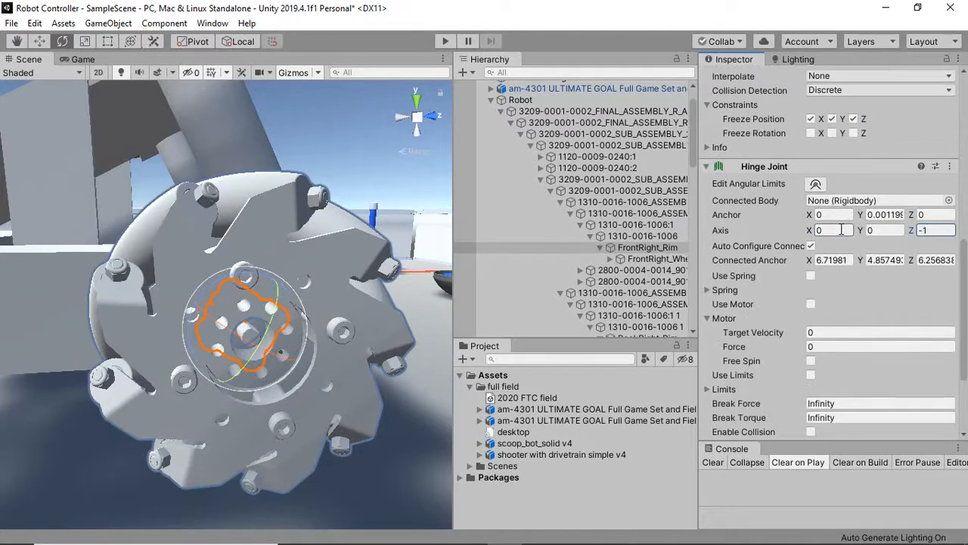
key(ctrl+s)
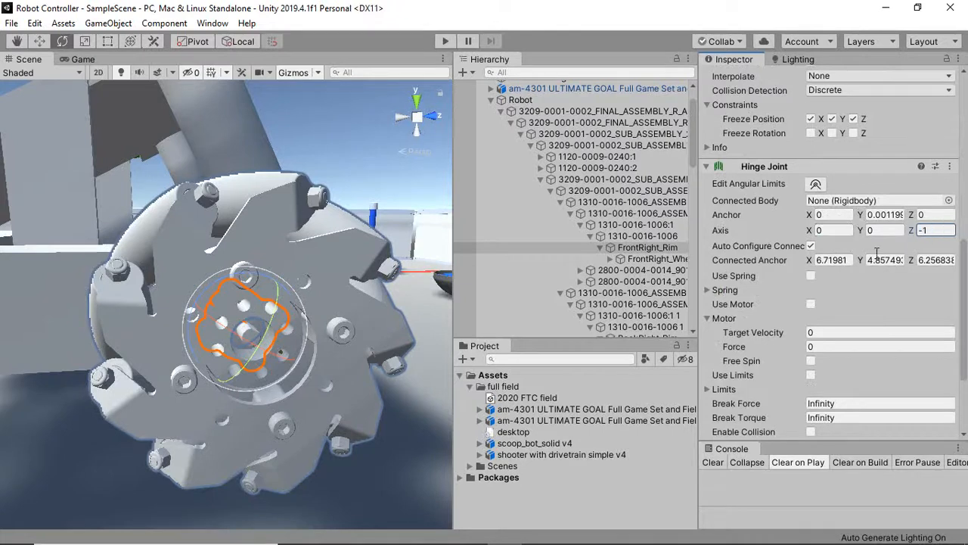
- Enable the motor on FrontRight_Rim's hinge joint with target velocity 200 and force 200
click(812, 304)
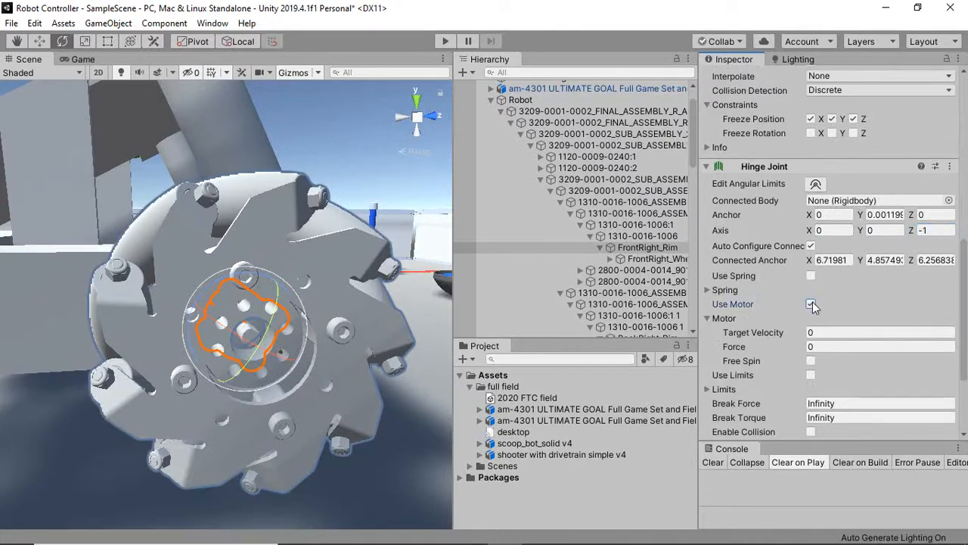
click(822, 331)
text(20)
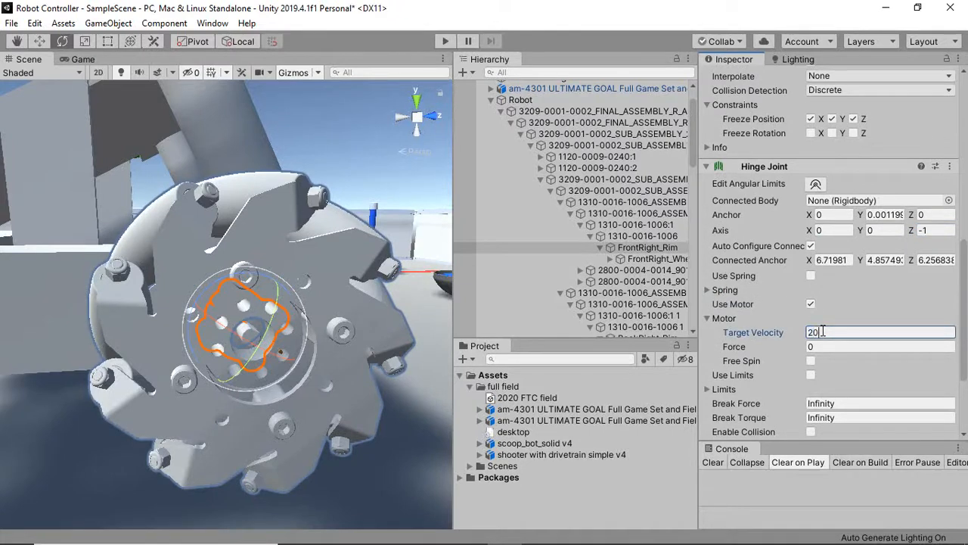
text(0)
key(Tab)
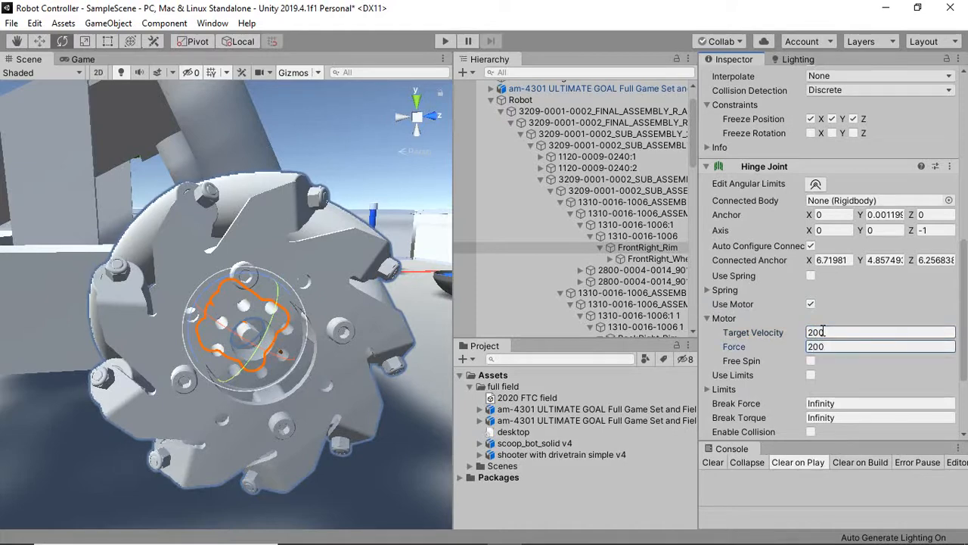
- Run the simulation, watch the robot's mecanum wheels spin in the scene, and stop it
scroll(328, 223, down, 10)
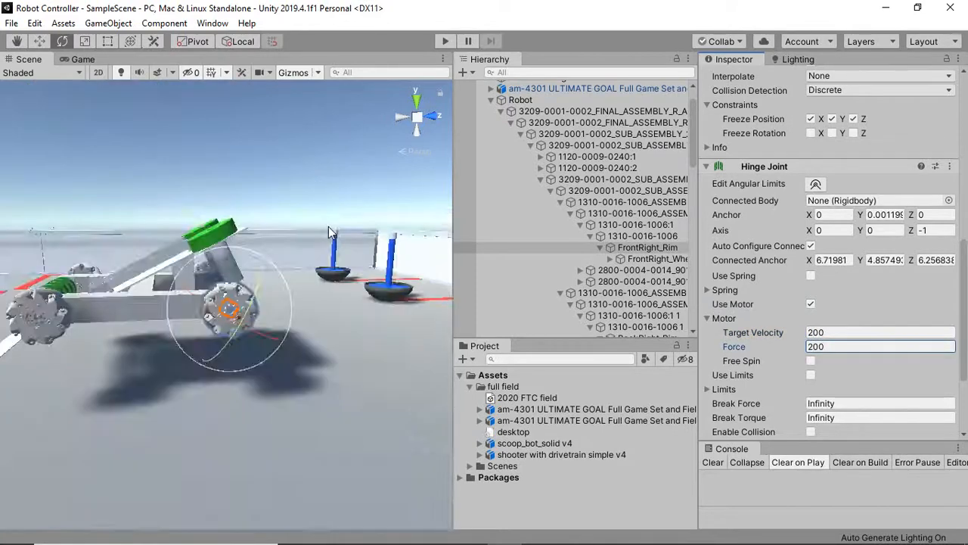
click(329, 221)
alt+drag(326, 212, 282, 267)
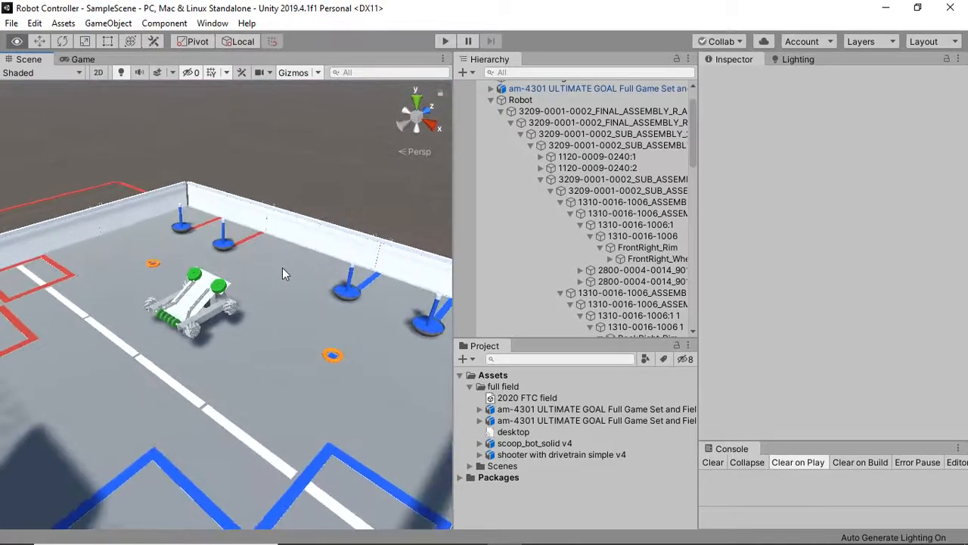
scroll(277, 255, up, 4)
scroll(261, 265, up, 3)
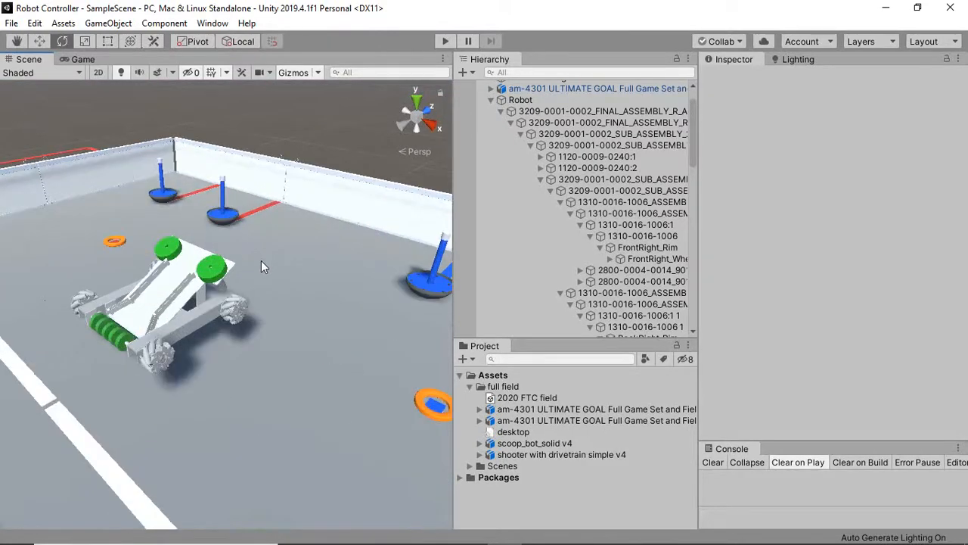
alt+drag(127, 246, 396, 206)
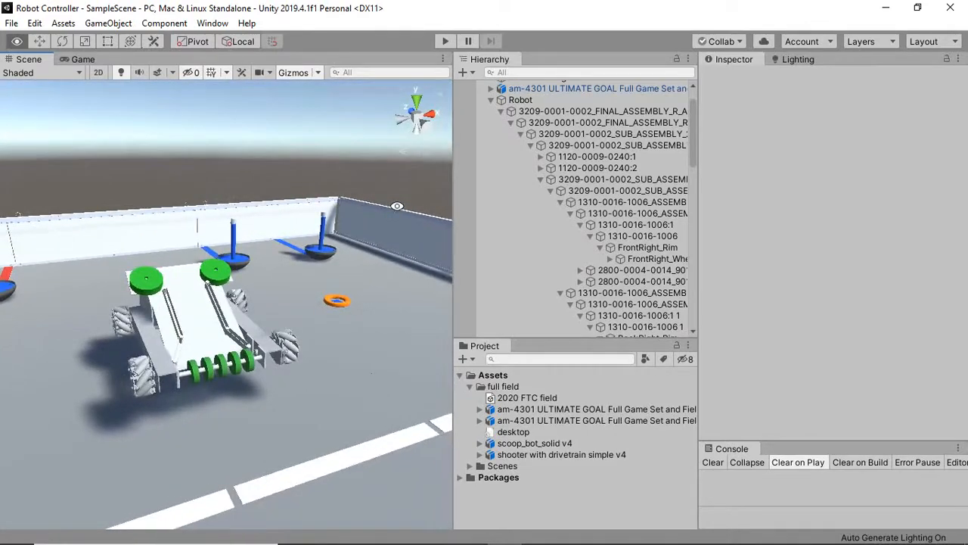
click(446, 41)
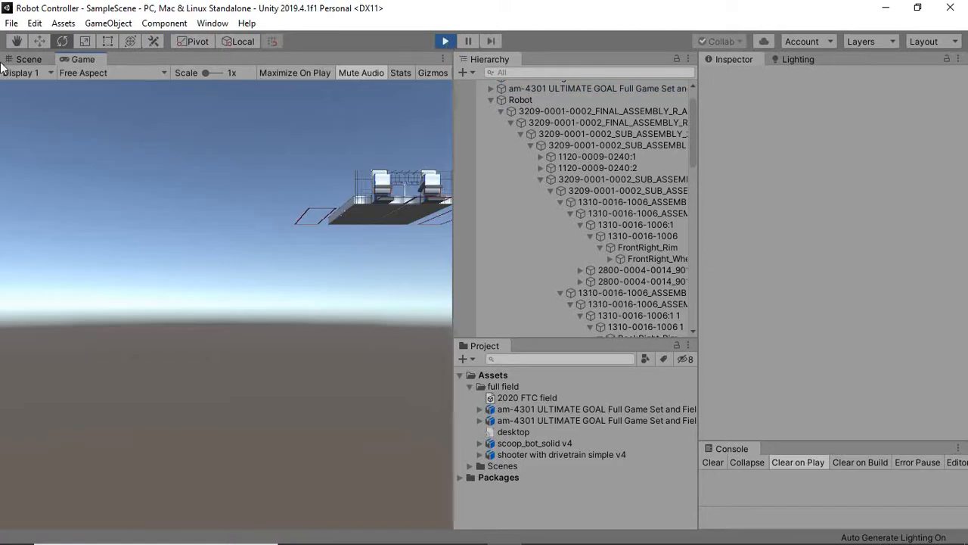
click(13, 62)
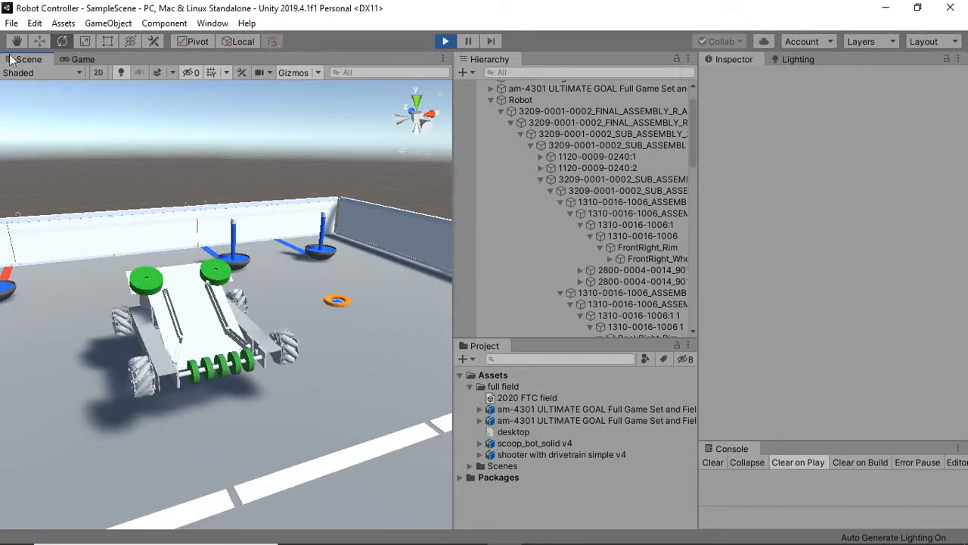
click(443, 42)
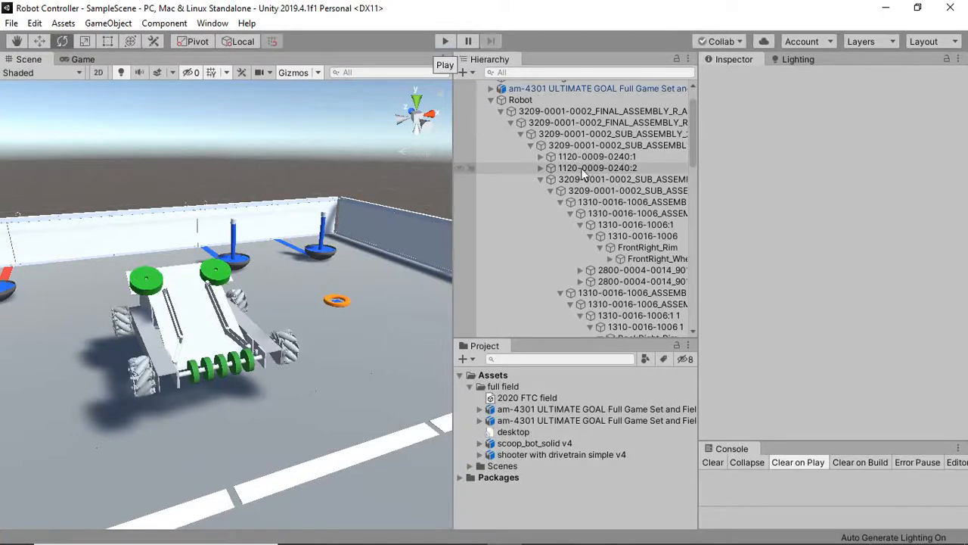
- Select the outermost green intake wheel and examine it together with the front of the robot
click(195, 371)
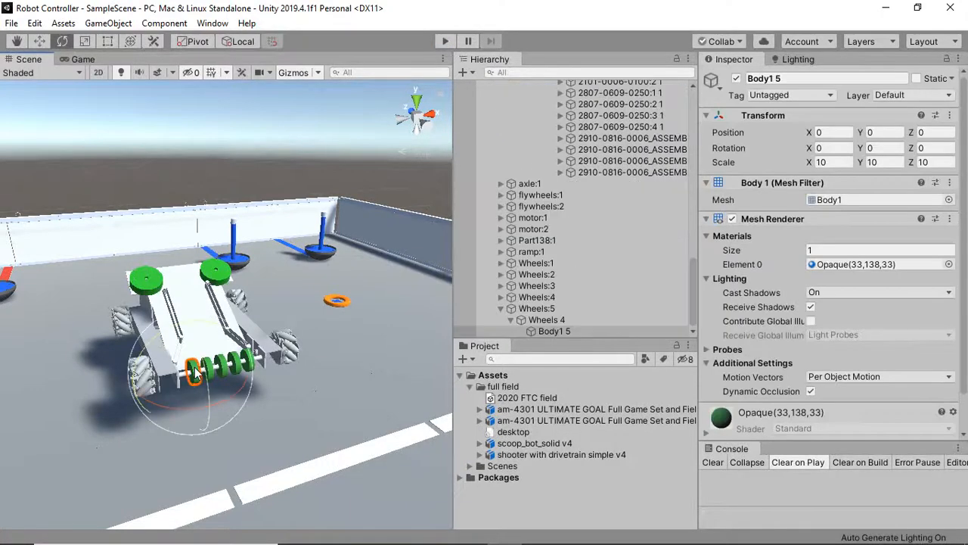
key(f)
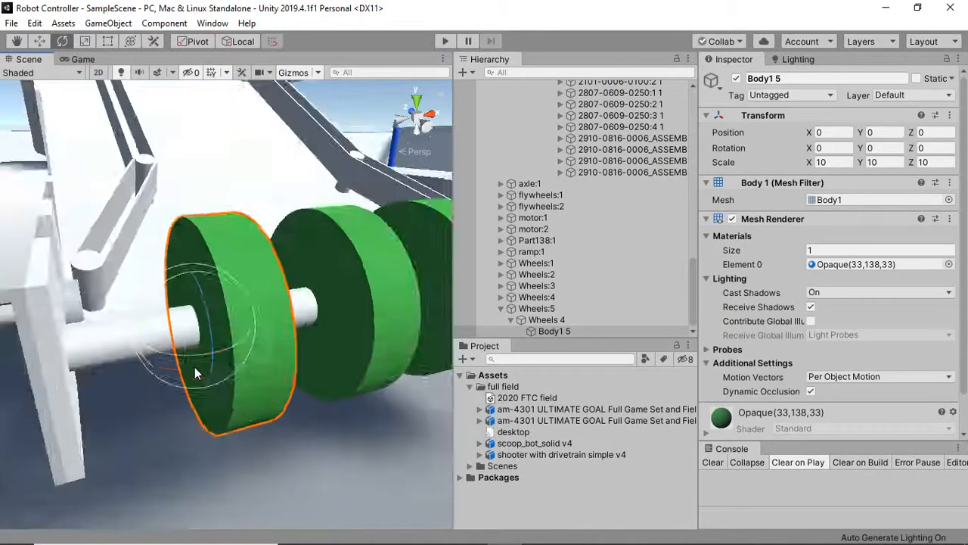
scroll(316, 293, down, 10)
alt+drag(325, 256, 171, 236)
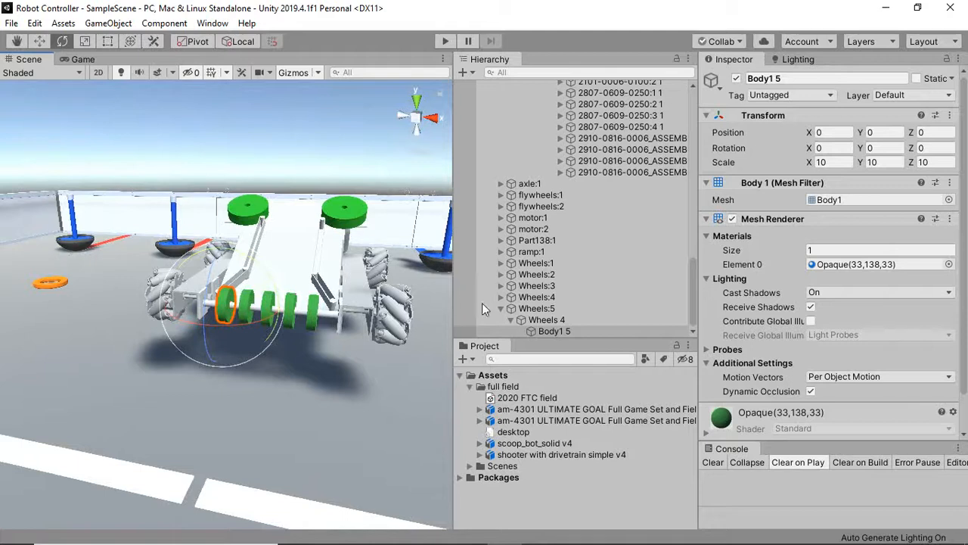
- Go through Wheels:1 to Wheels:5 in the object hierarchy to identify the intake wheel each one represents
scroll(501, 305, up, 1)
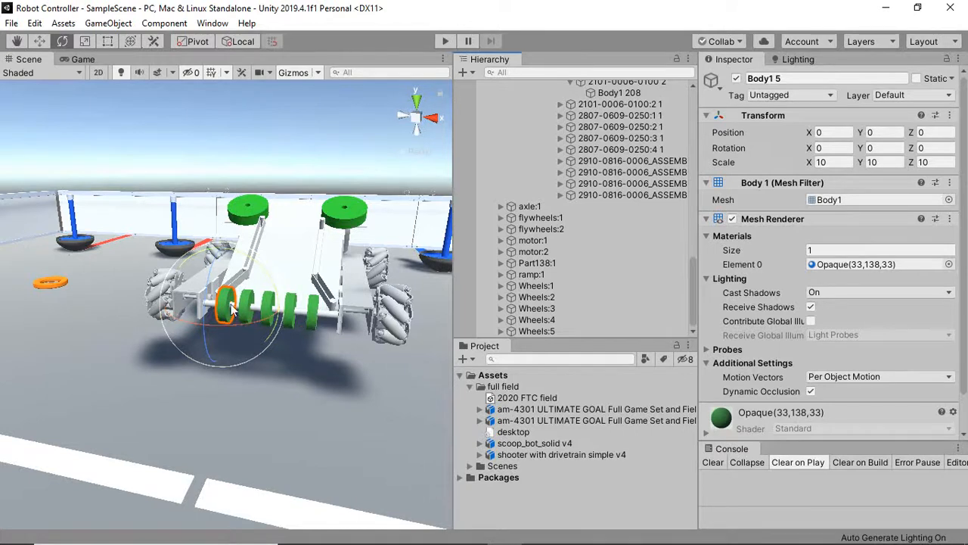
click(522, 286)
click(524, 299)
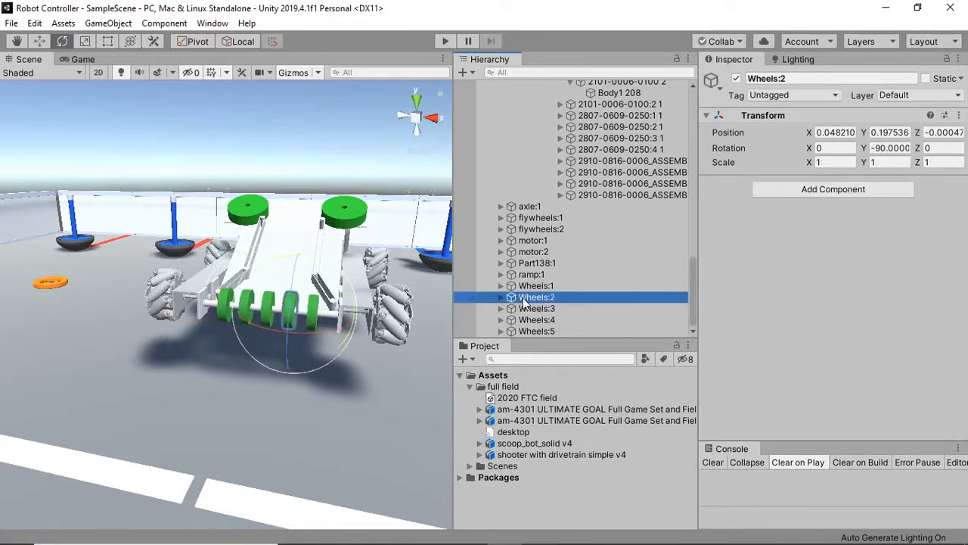
key(w)
click(537, 307)
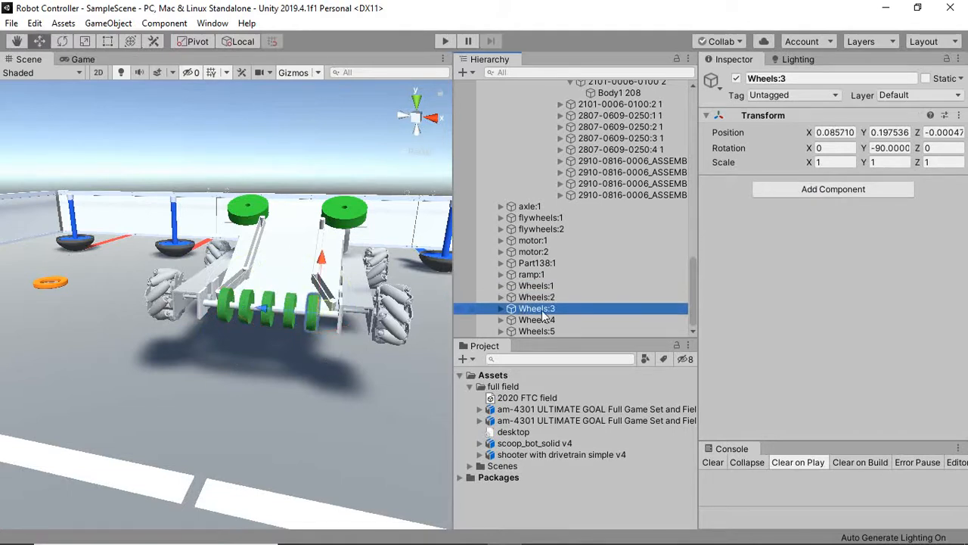
click(539, 319)
click(534, 330)
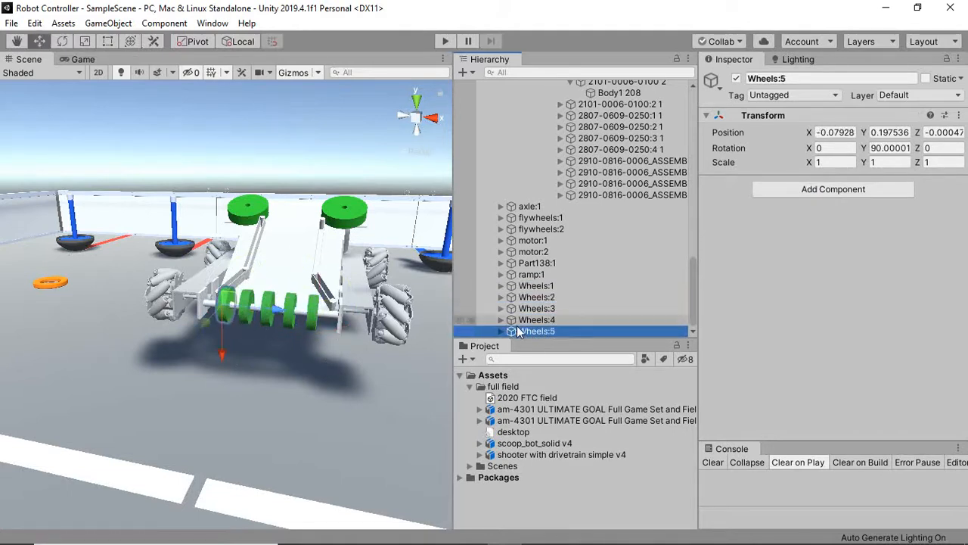
key(Up)
key(Up)
key(Up)
click(533, 287)
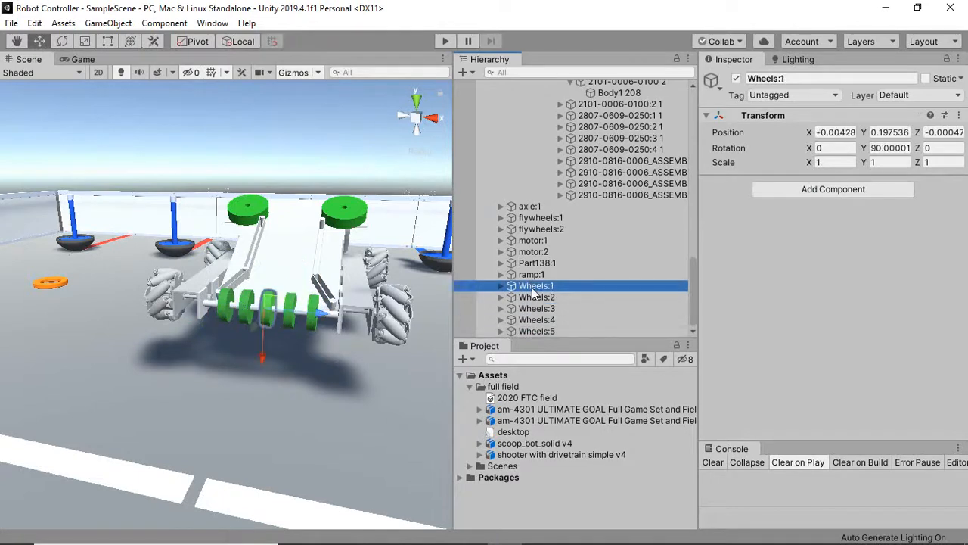
key(Down)
key(Down)
key(Down)
key(Down)
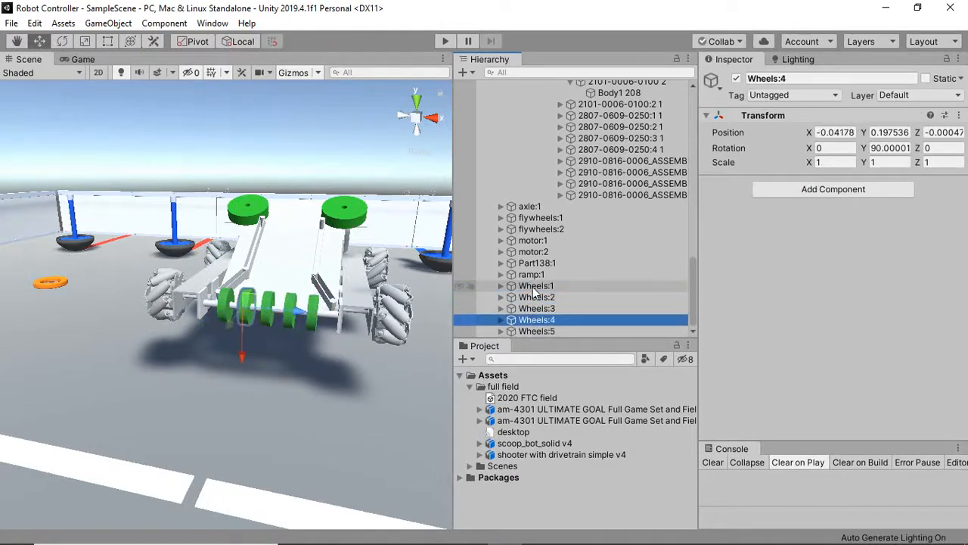
key(Up)
key(Up)
key(Up)
key(Up)
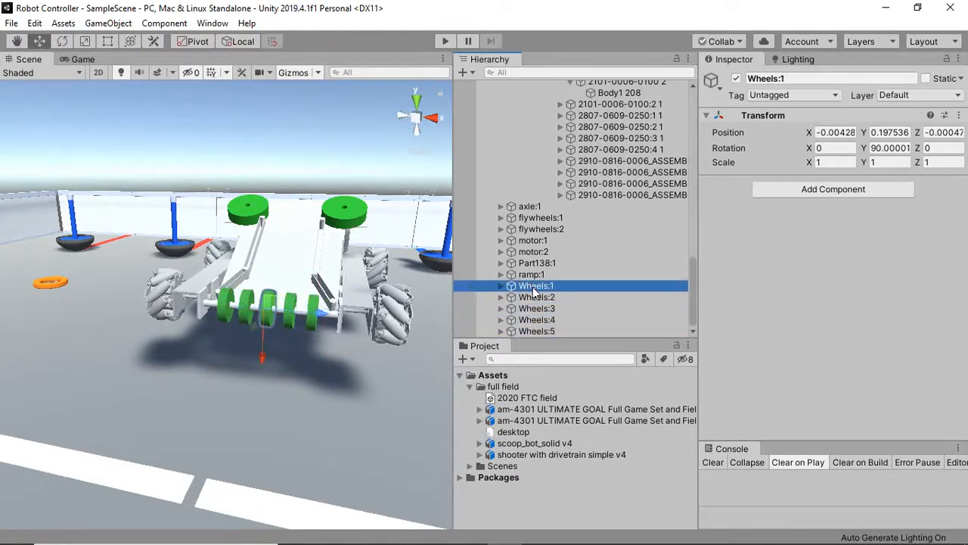
key(Down)
key(Down)
key(Down)
key(Down)
key(Up)
key(Up)
key(Up)
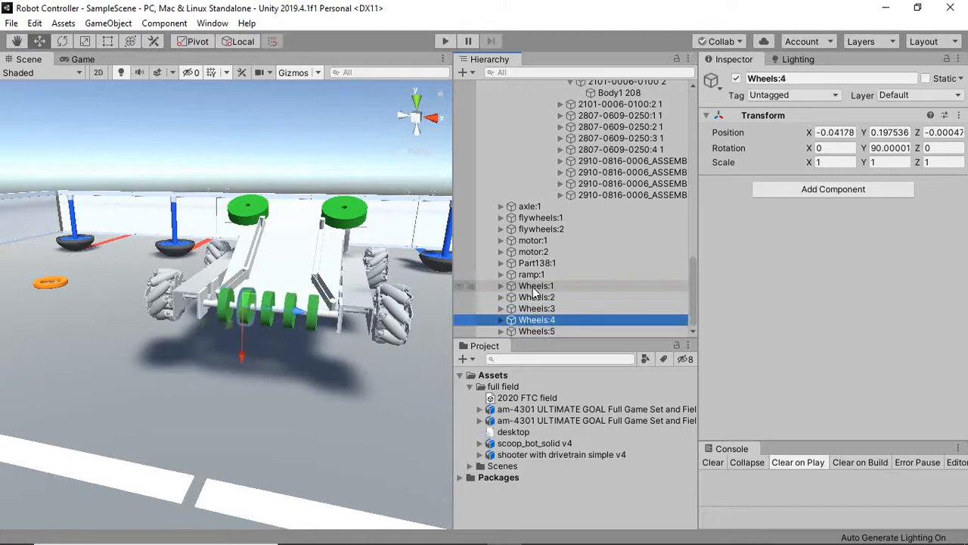
click(534, 287)
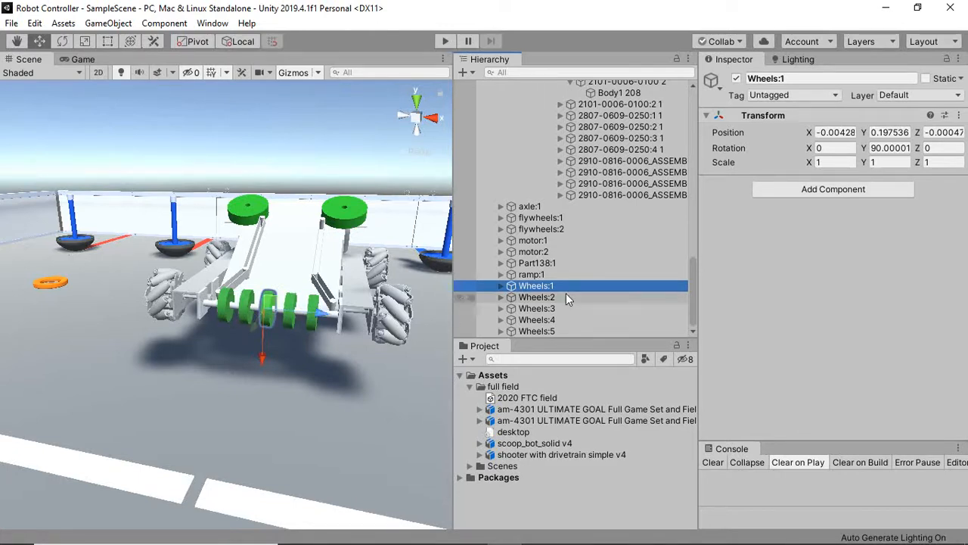
click(713, 463)
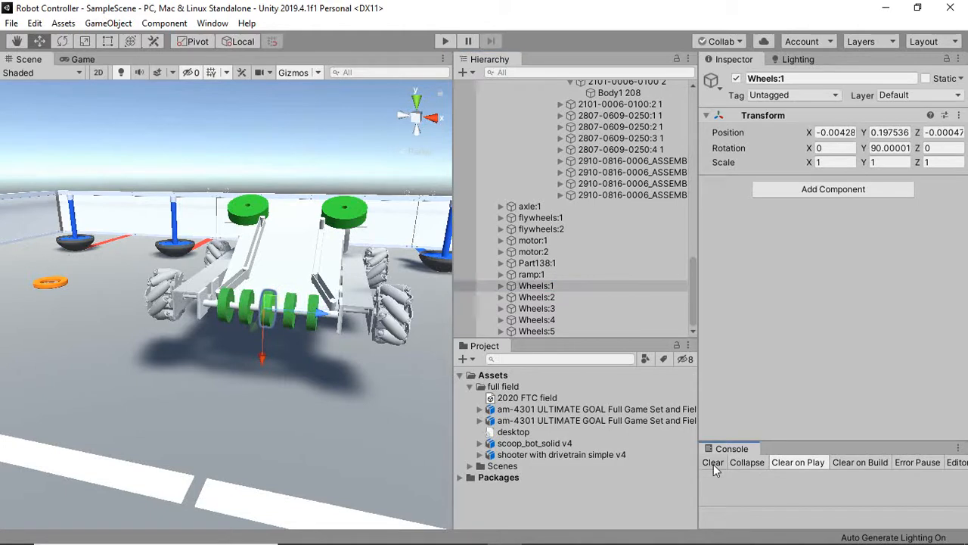
click(541, 288)
key(Down)
key(Down)
key(Down)
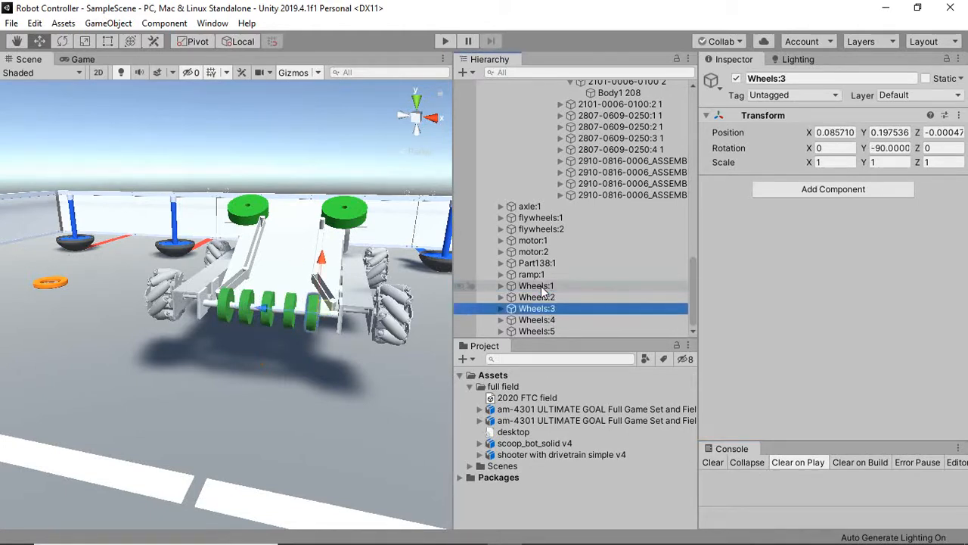
key(Up)
key(Up)
key(Up)
key(Down)
key(Down)
key(Down)
key(Down)
key(Up)
key(Up)
key(Up)
key(Up)
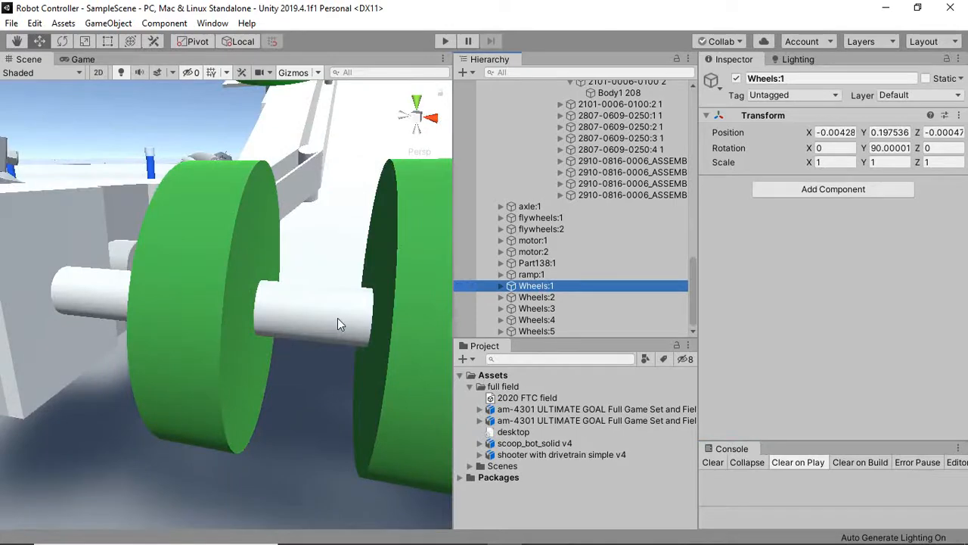
- Examine the ramp, the middle intake wheel and the shaft between the wheels up close
click(336, 319)
click(330, 317)
scroll(325, 319, up, 5)
click(325, 318)
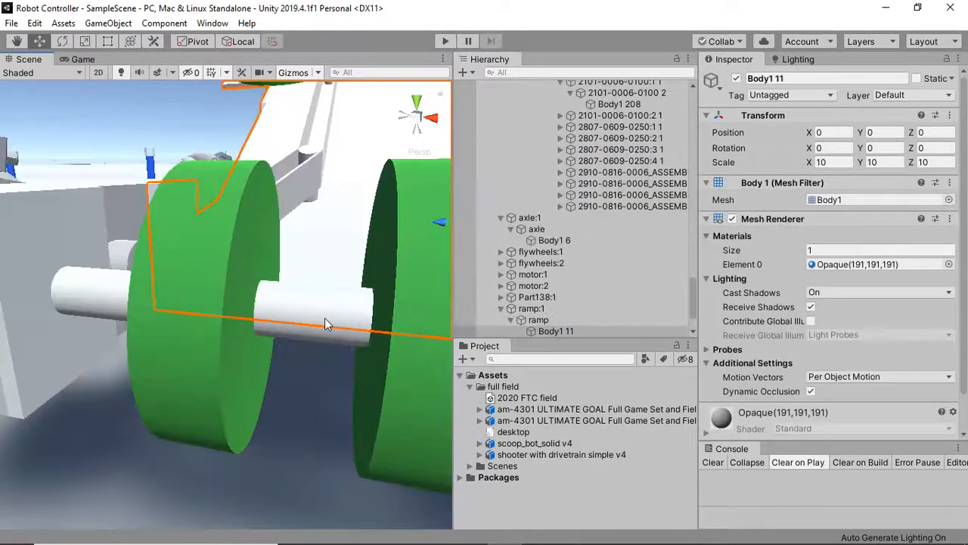
scroll(308, 318, down, 5)
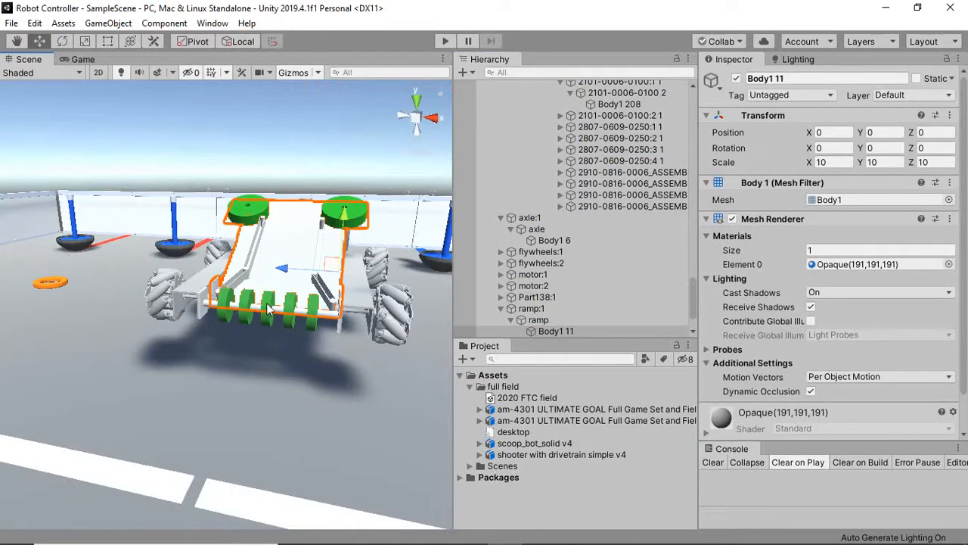
click(270, 306)
scroll(269, 304, up, 5)
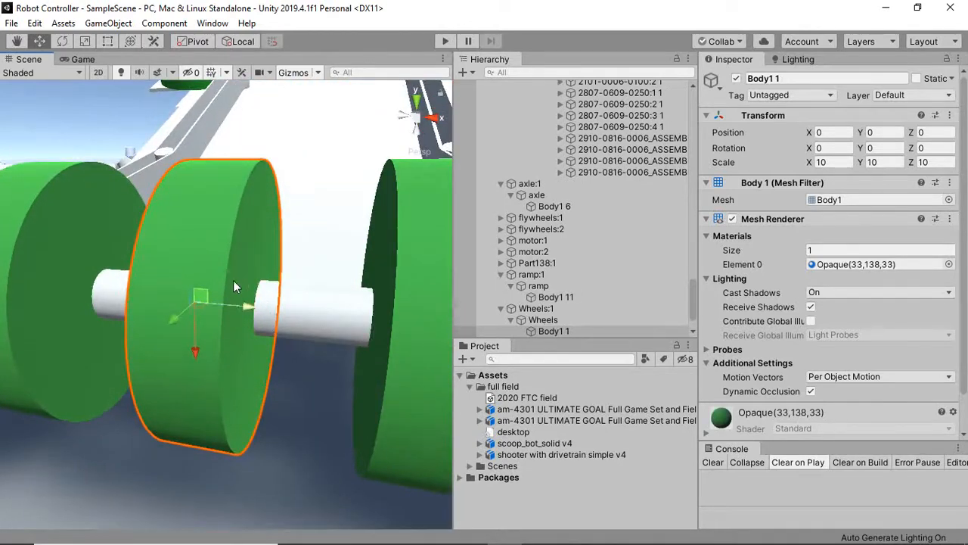
scroll(258, 290, down, 1)
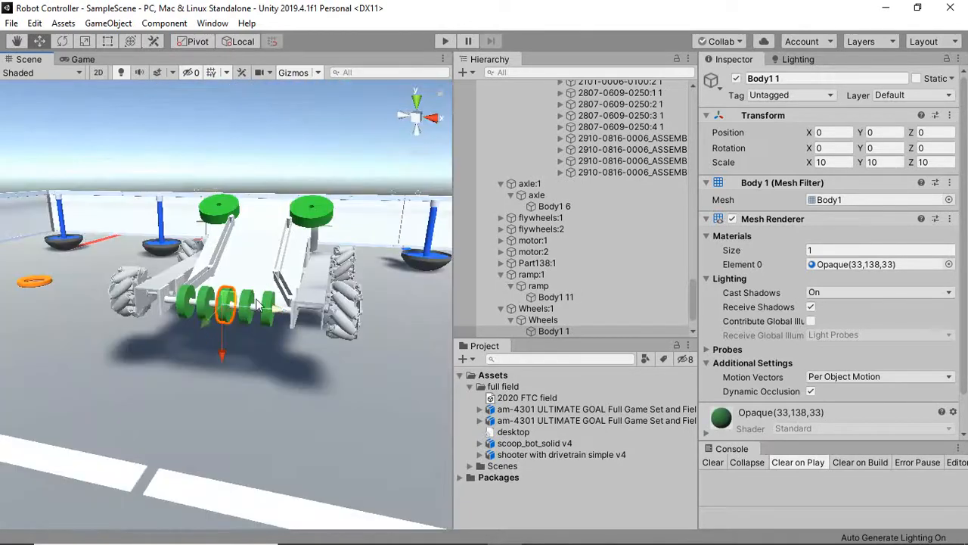
scroll(256, 298, up, 1)
scroll(254, 302, down, 5)
alt+drag(229, 264, 210, 269)
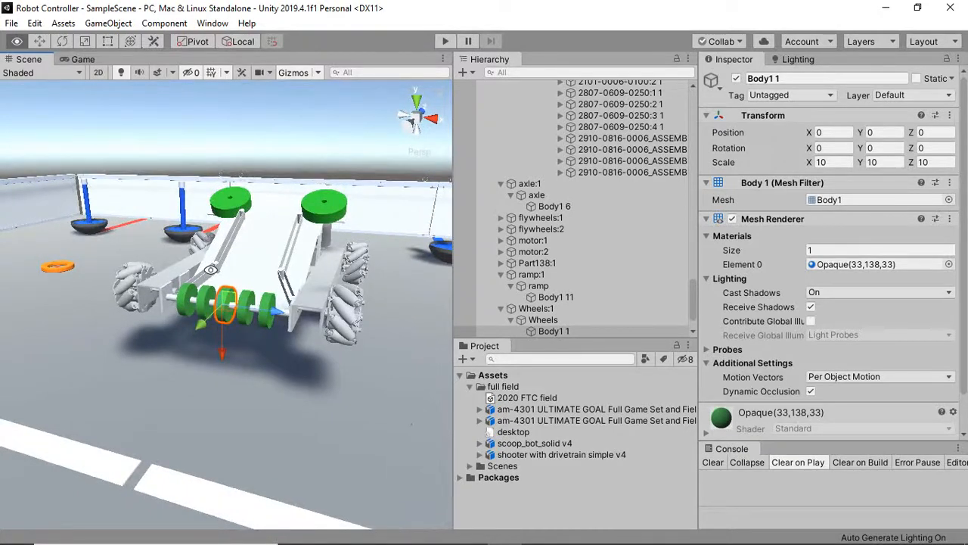
alt+drag(214, 279, 223, 289)
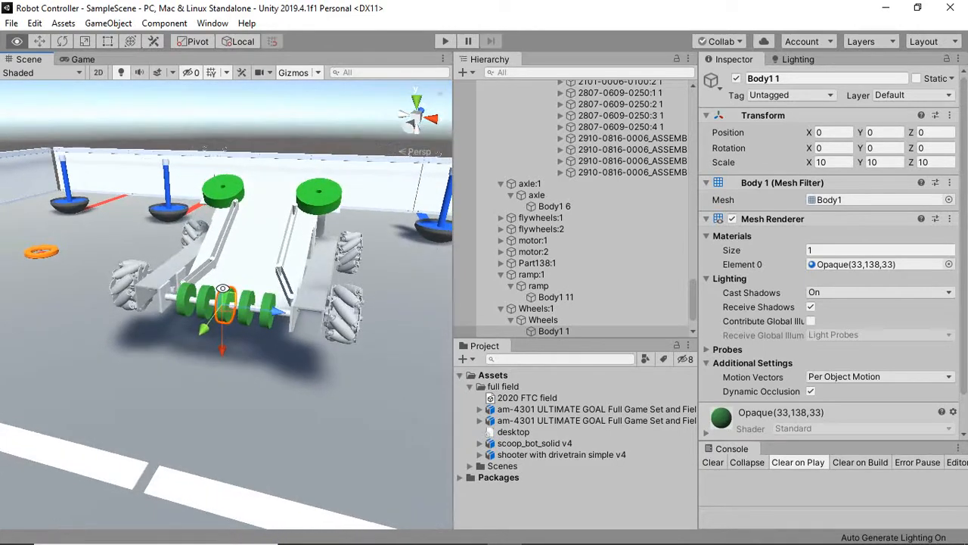
- Find the intake shaft that carries the green wheels and rename its parent object axle:1 as BackRod
scroll(182, 300, up, 6)
click(187, 302)
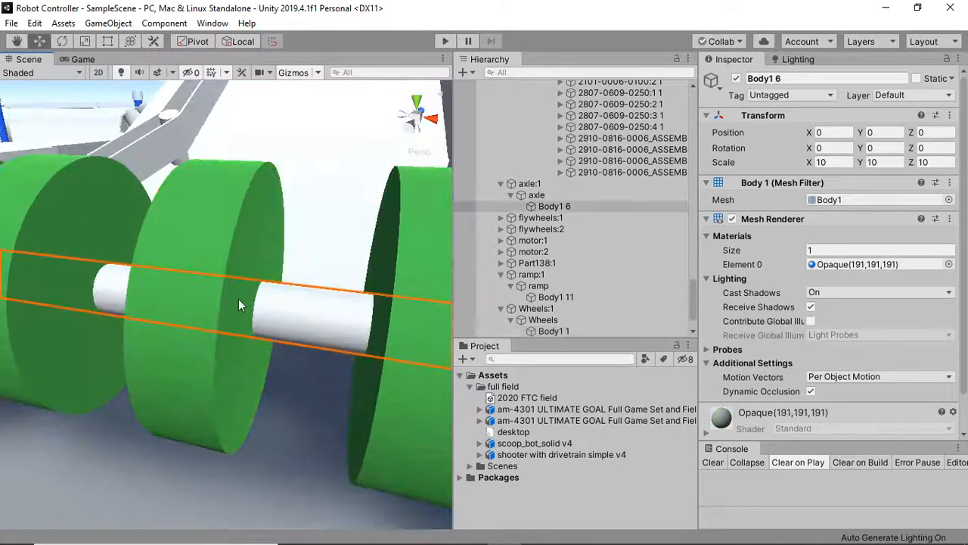
scroll(245, 299, down, 6)
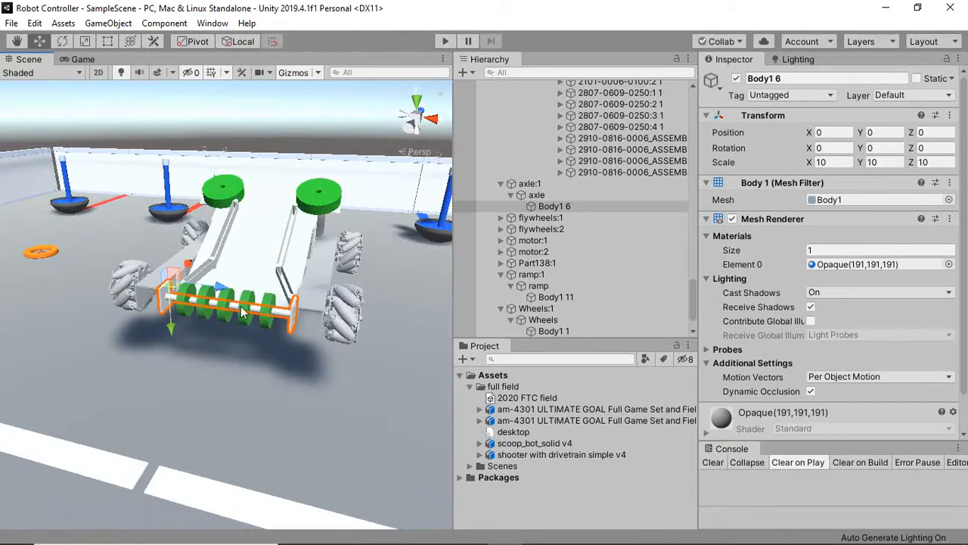
click(528, 185)
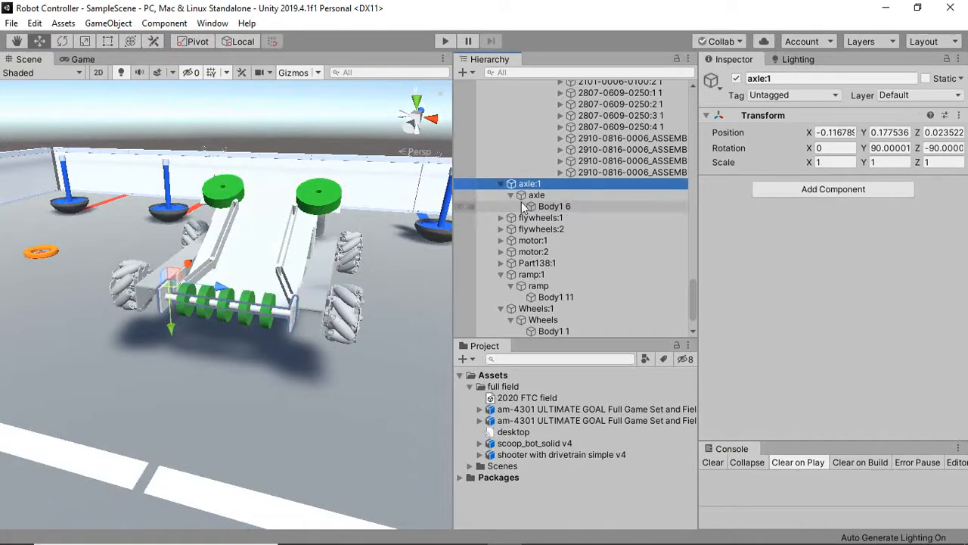
key(F2)
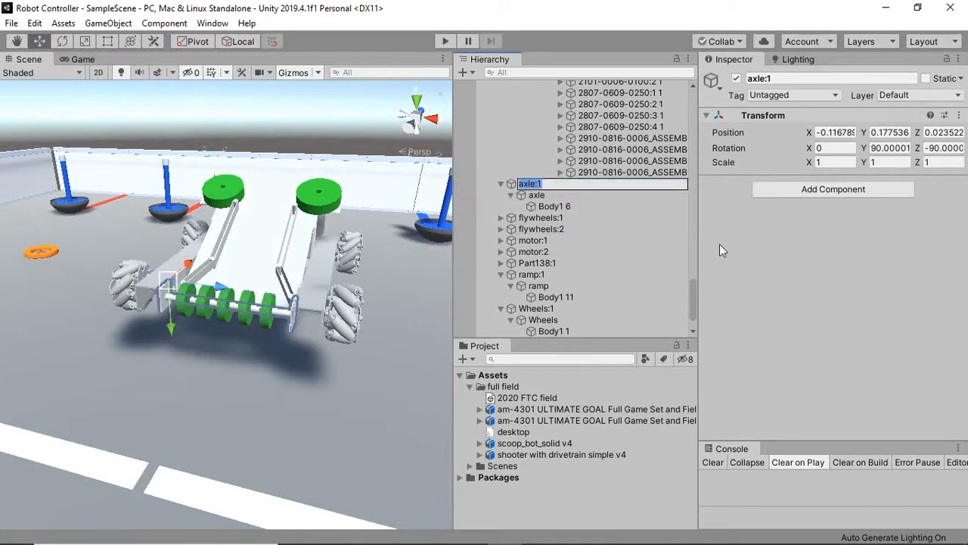
text(Bac)
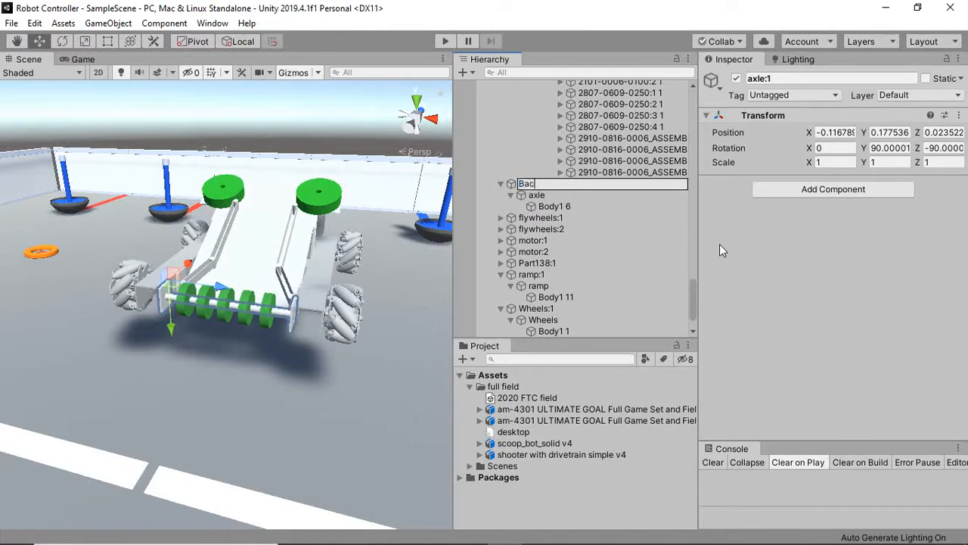
text(kRod)
key(Return)
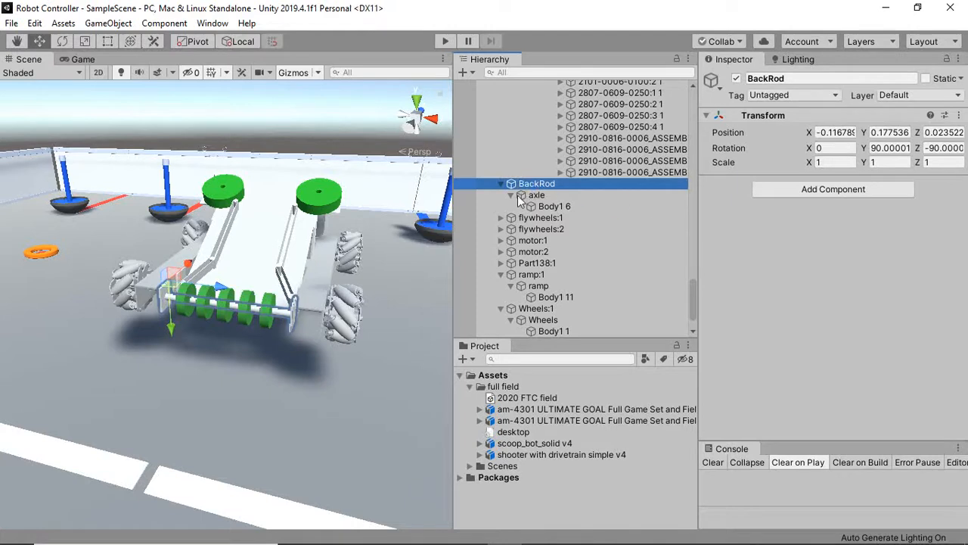
- Check BackRod's rotation pivot and create an empty child object under BackRod
click(511, 195)
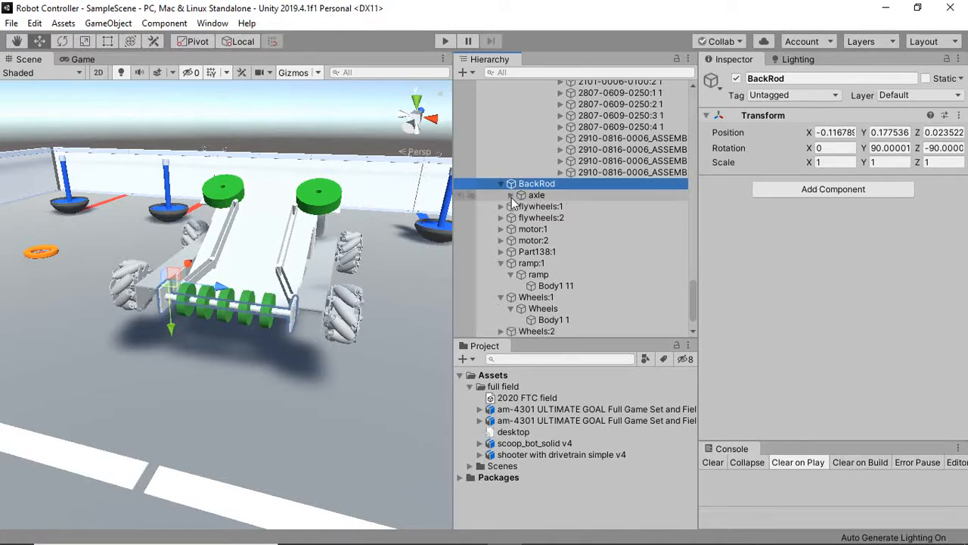
key(e)
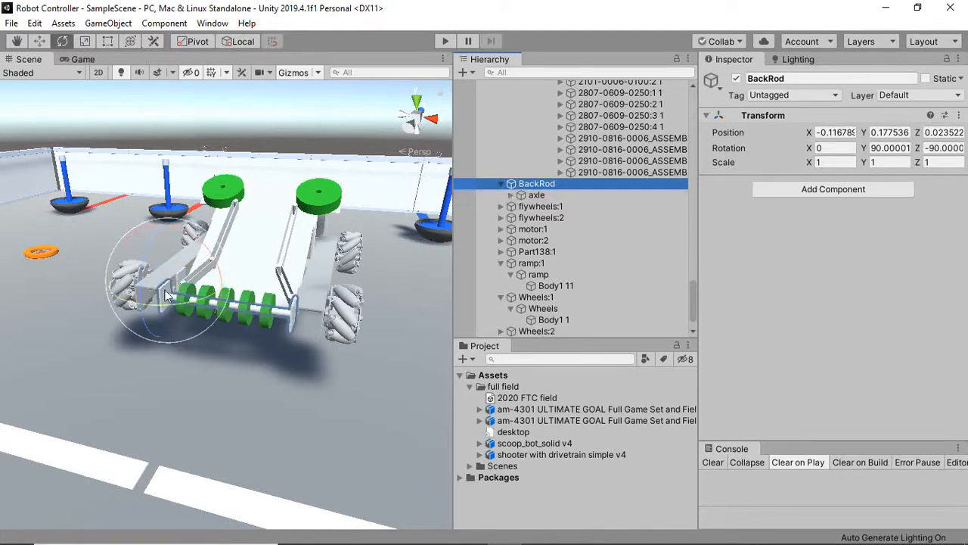
drag(144, 274, 64, 246)
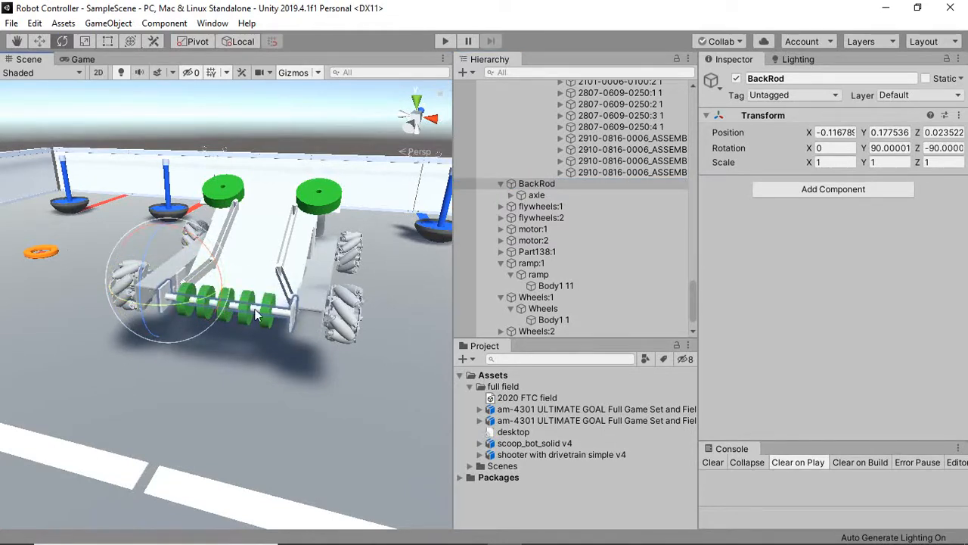
click(548, 186)
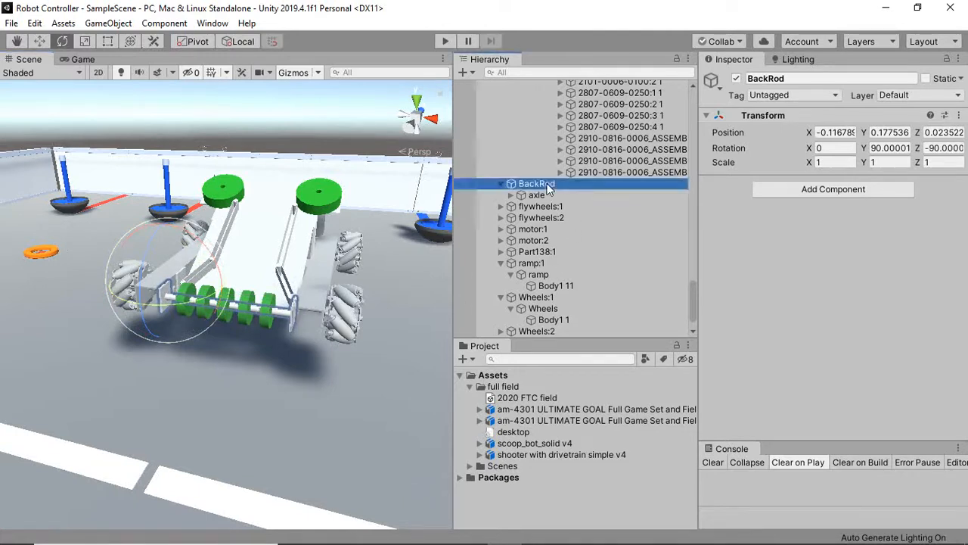
right_click(548, 188)
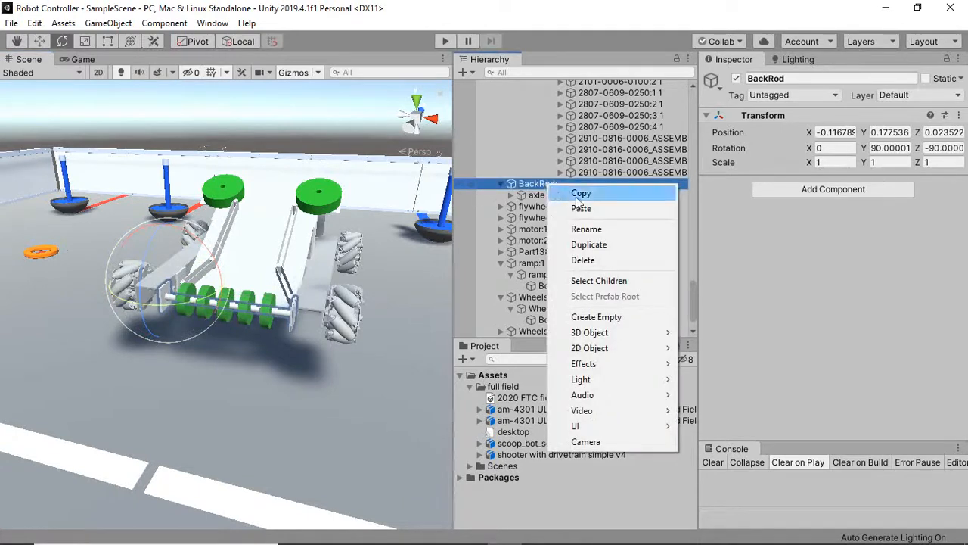
click(610, 319)
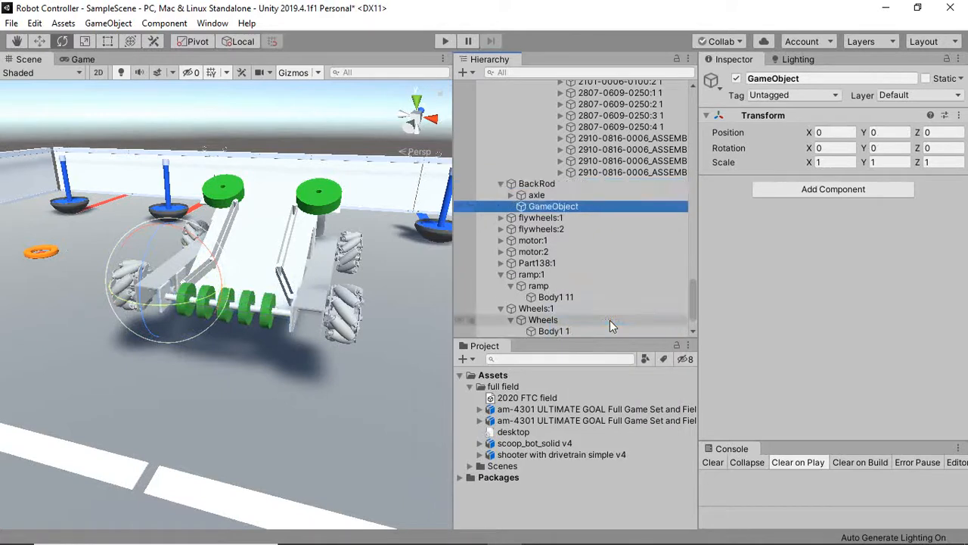
- Move the empty GameObject from the shaft's end towards the middle intake wheel, to about Y 0.038 and Z 0.109
key(w)
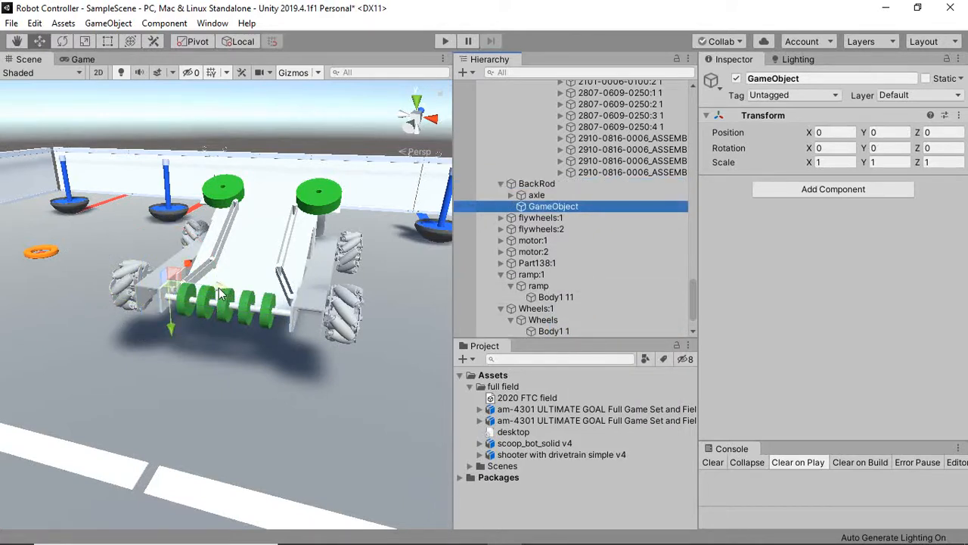
drag(223, 292, 231, 353)
drag(280, 313, 279, 315)
scroll(277, 314, down, 15)
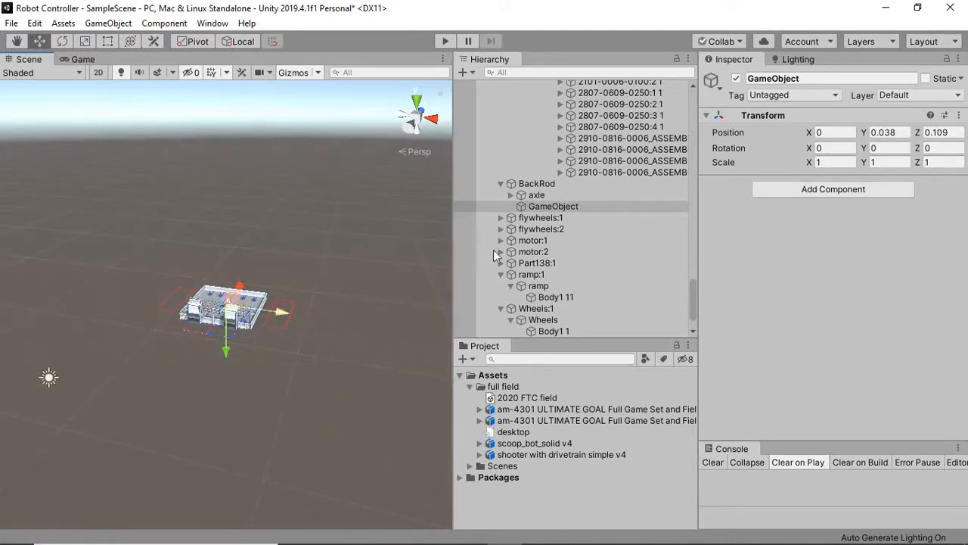
- View the intake straight from the back and centre the empty GameObject on the middle wheel at about Z 0.1201
click(548, 209)
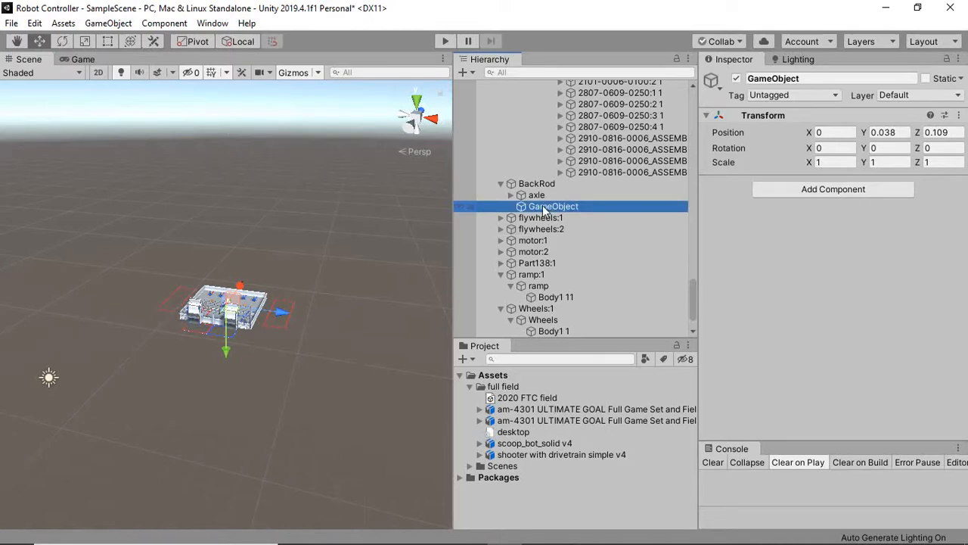
double_click(542, 198)
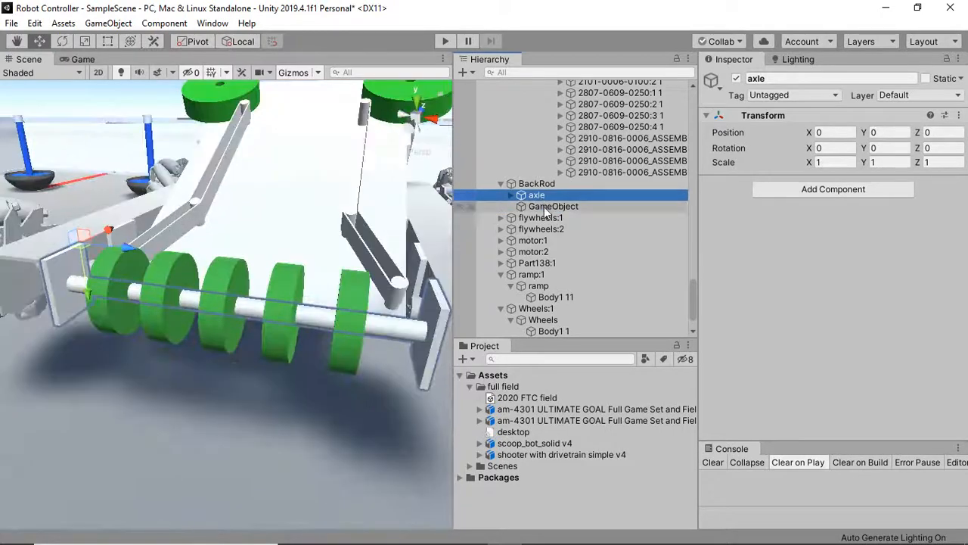
click(545, 208)
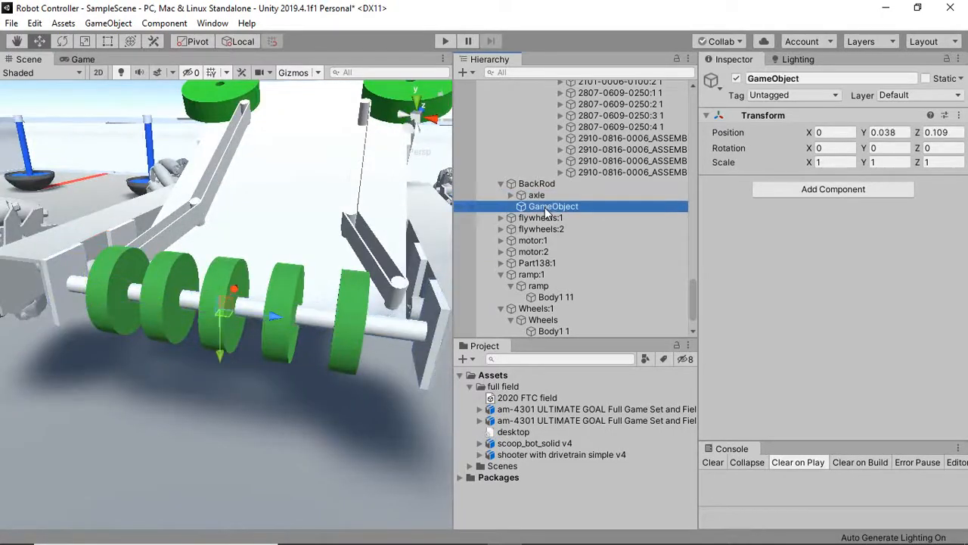
click(413, 133)
click(418, 117)
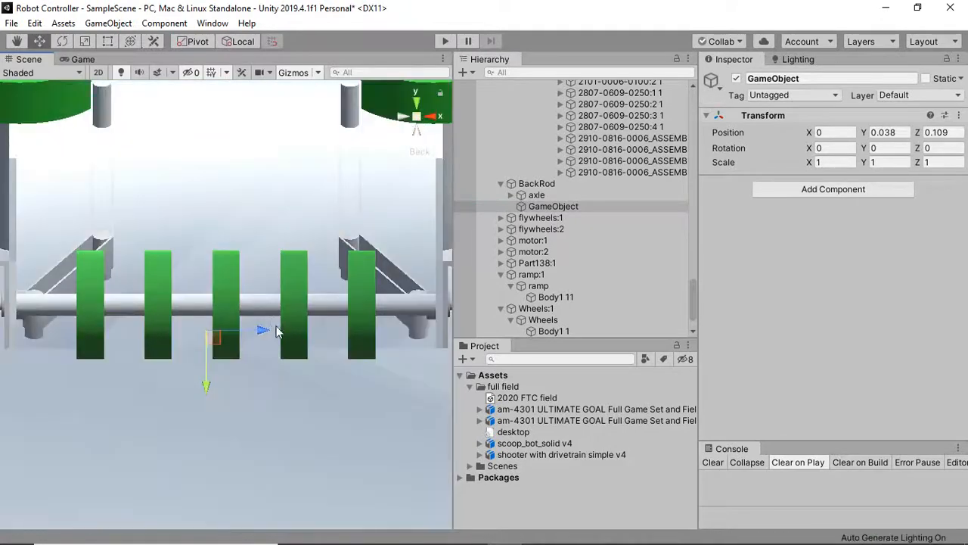
drag(269, 330, 291, 334)
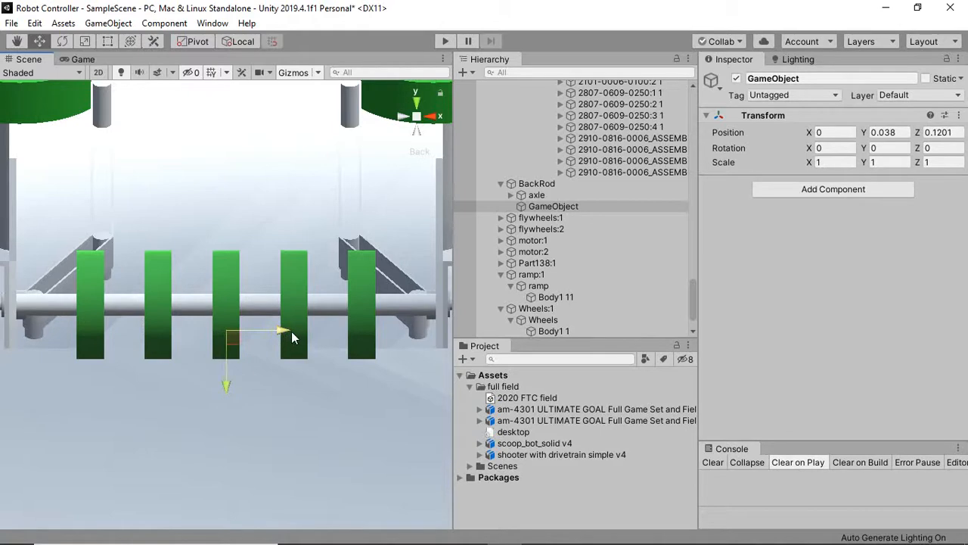
- Raise the empty GameObject to the height of the intake shaft's centreline, at about Y 0.0235
click(417, 116)
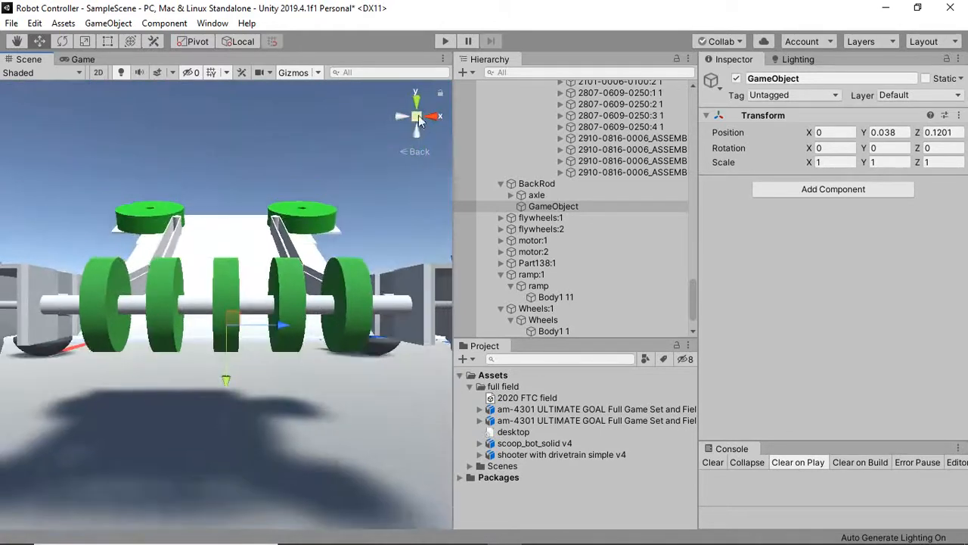
alt+drag(368, 155, 422, 128)
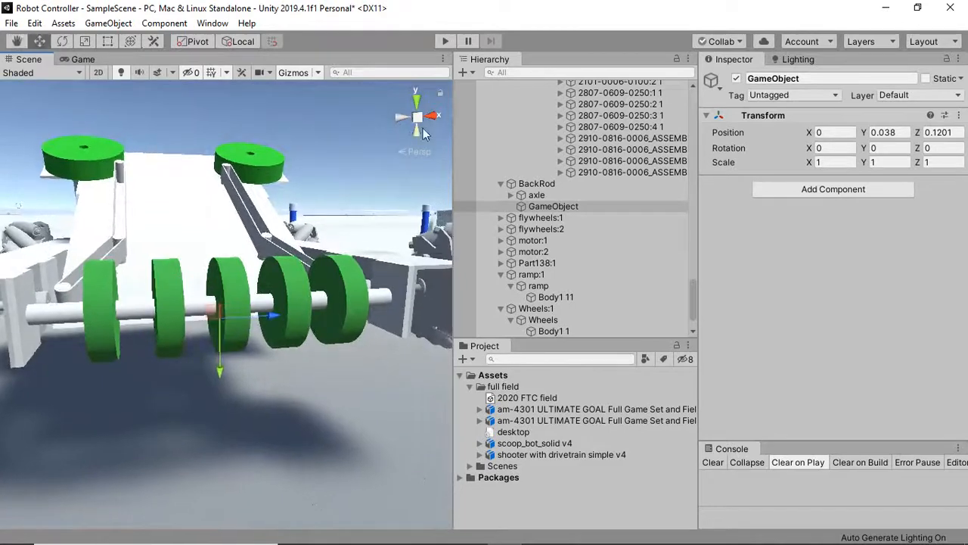
click(420, 120)
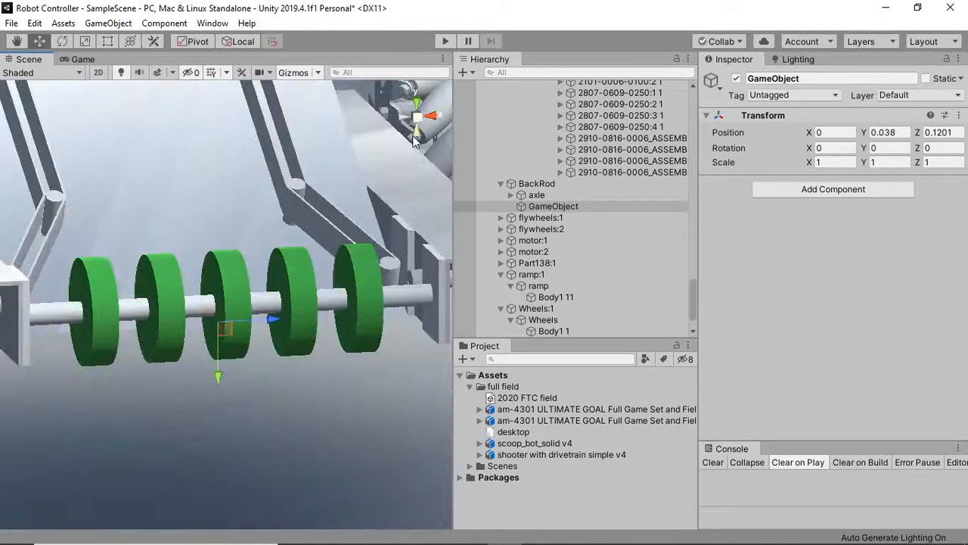
click(418, 137)
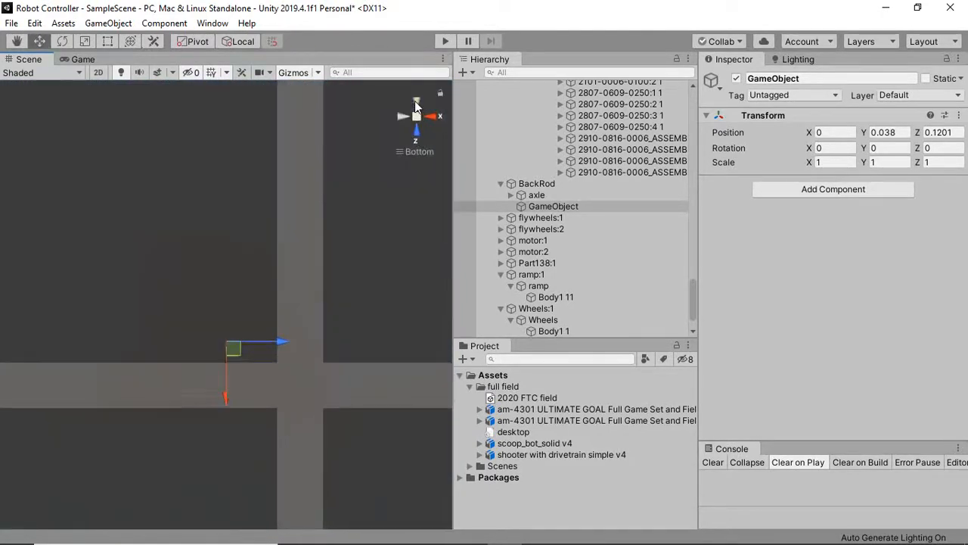
click(415, 101)
click(290, 305)
click(234, 378)
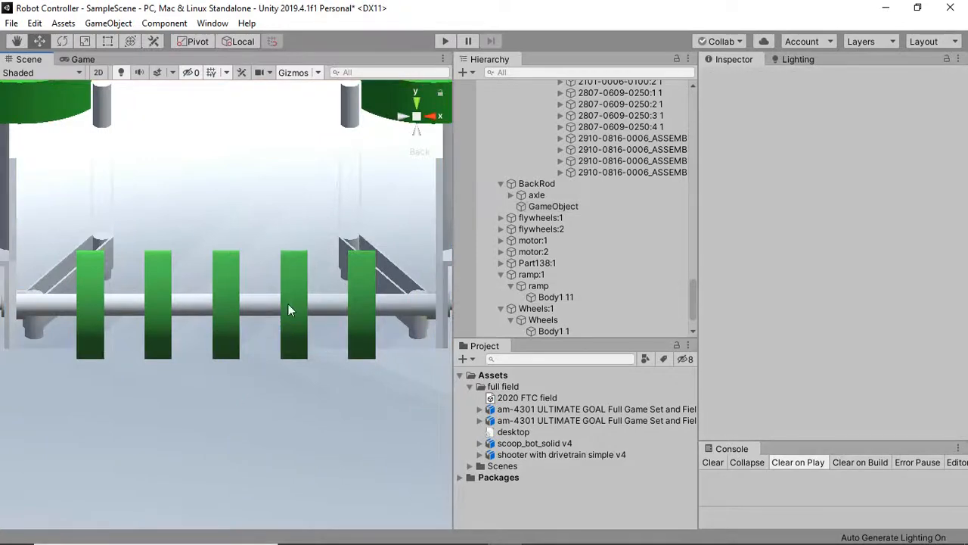
double_click(546, 209)
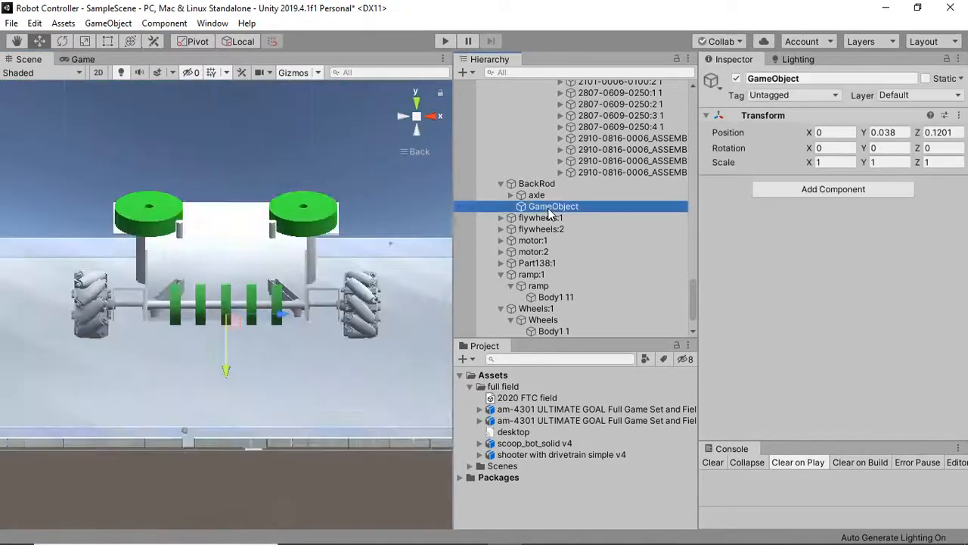
double_click(536, 195)
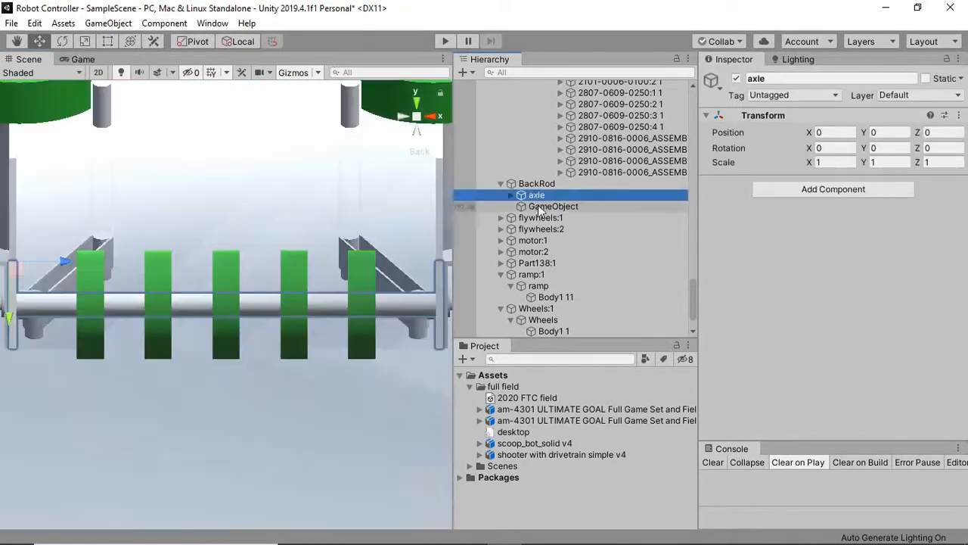
click(539, 207)
drag(226, 386, 233, 357)
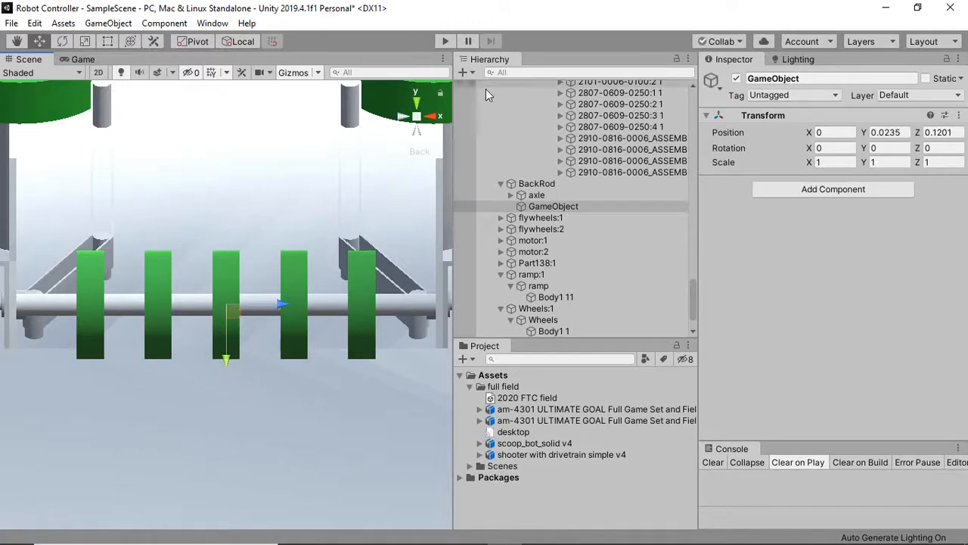
- View the intake from above and align the empty GameObject with the shaft's axis at about X -0.0216
click(419, 106)
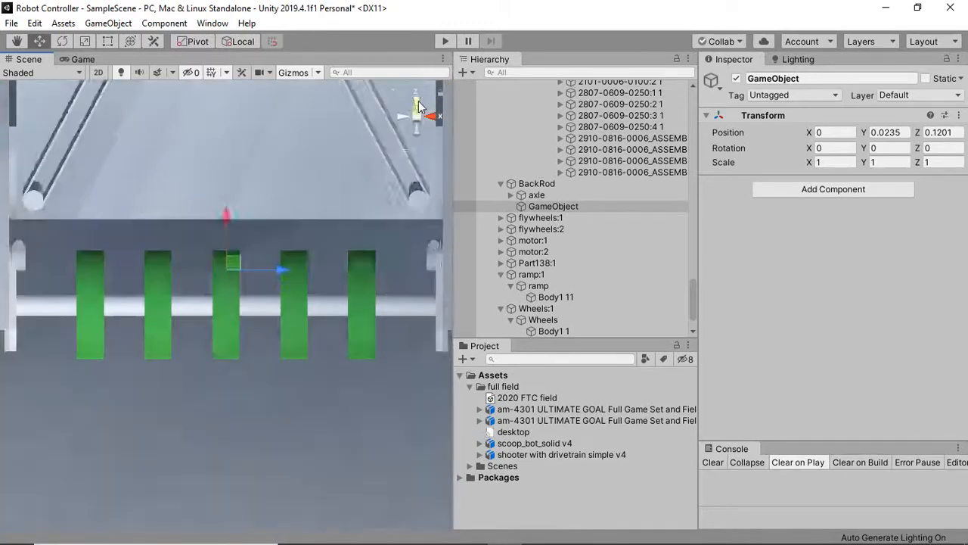
drag(224, 209, 225, 253)
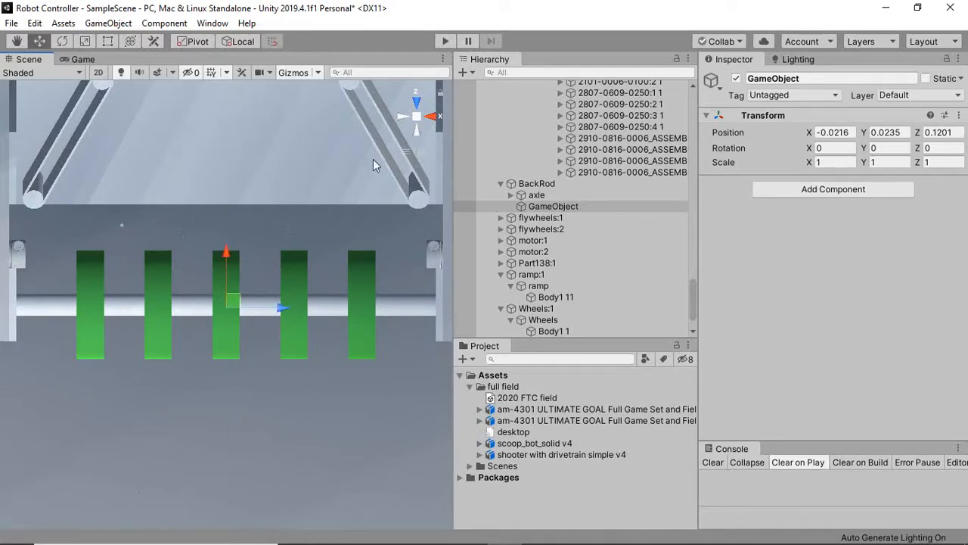
click(416, 130)
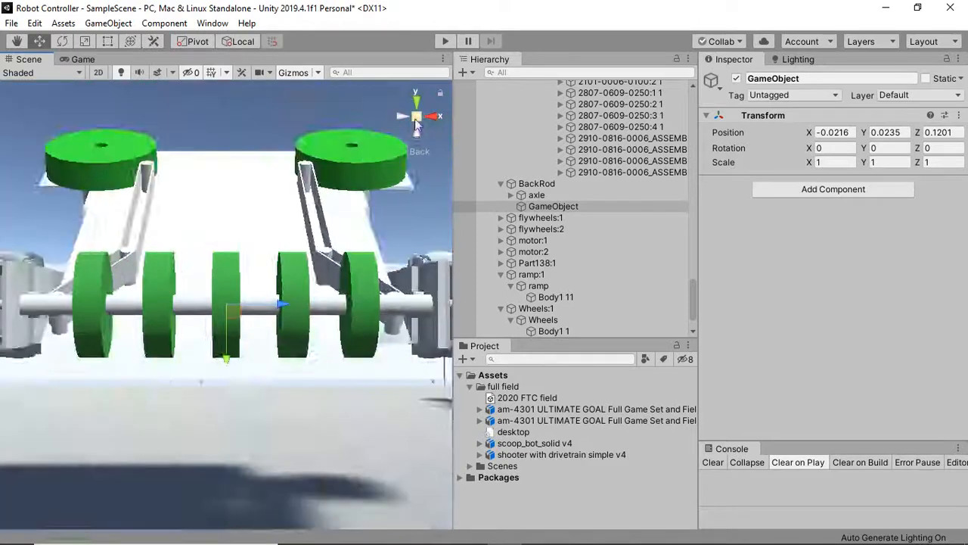
alt+drag(326, 271, 297, 327)
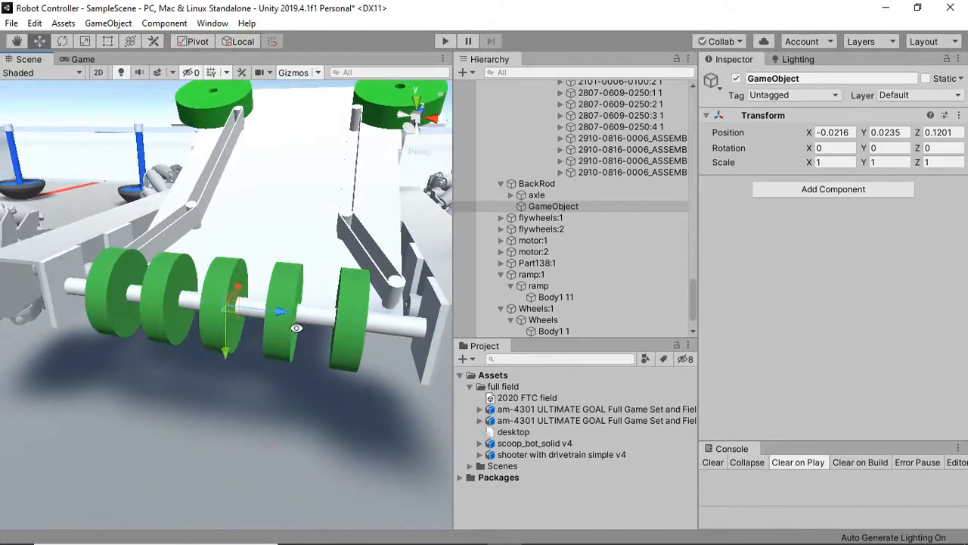
- Nest Wheels:1 through Wheels:5 under the empty GameObject inside BackRod and select that GameObject
click(500, 274)
click(500, 286)
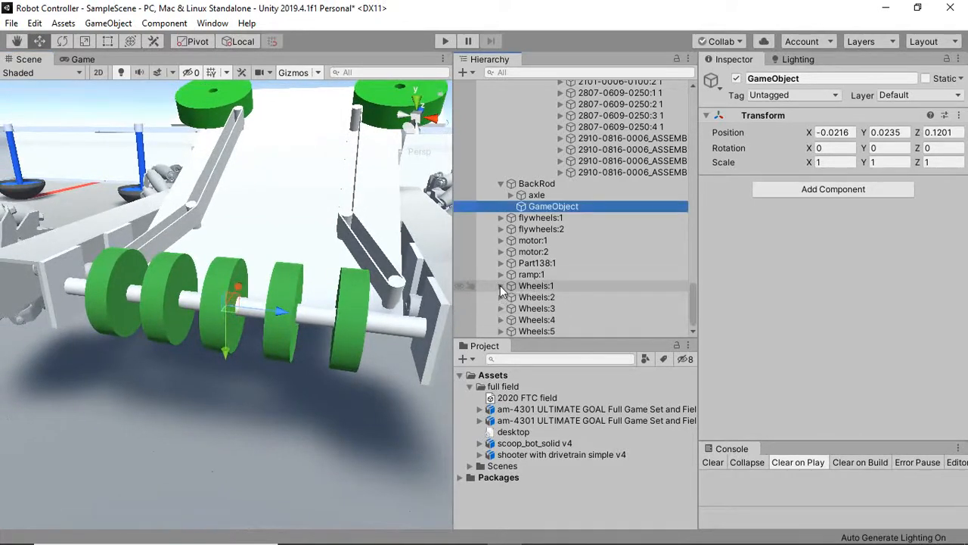
click(522, 286)
shift+click(571, 329)
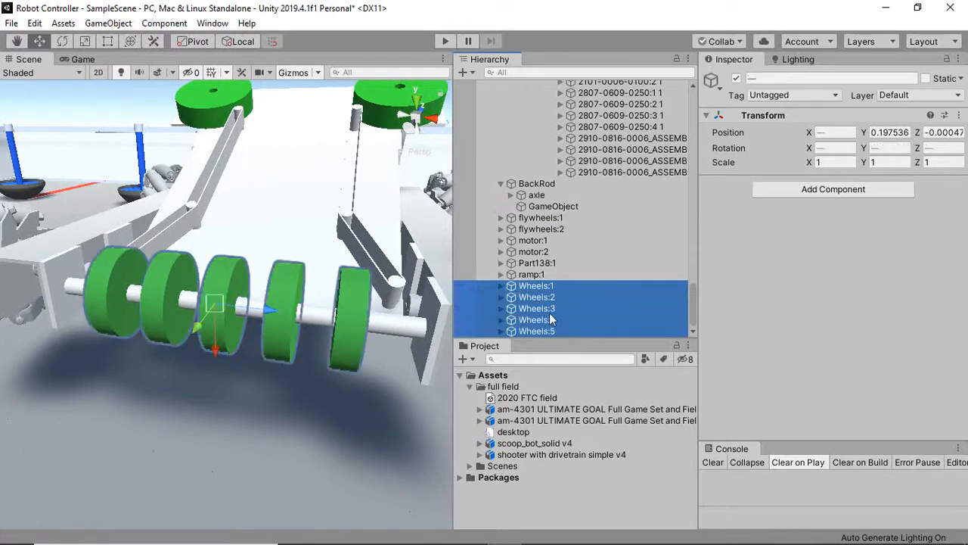
drag(551, 314, 581, 209)
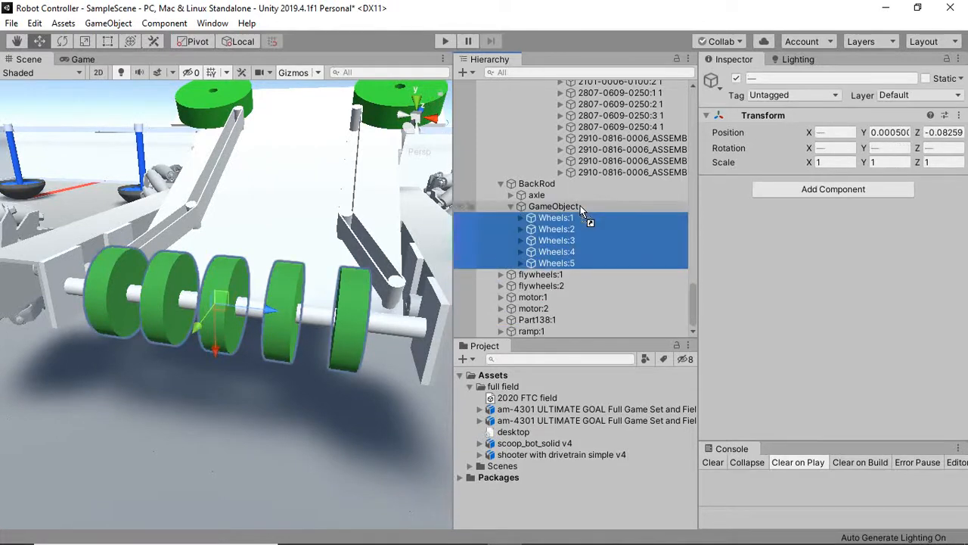
click(580, 207)
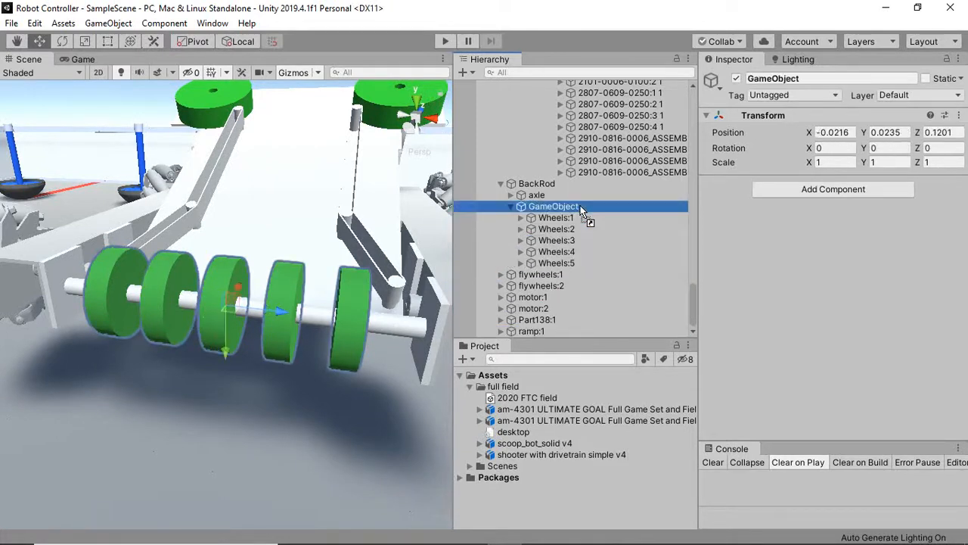
- Test-spin the GameObject holding the five intake wheels about its Z axis and undo the rotation
key(e)
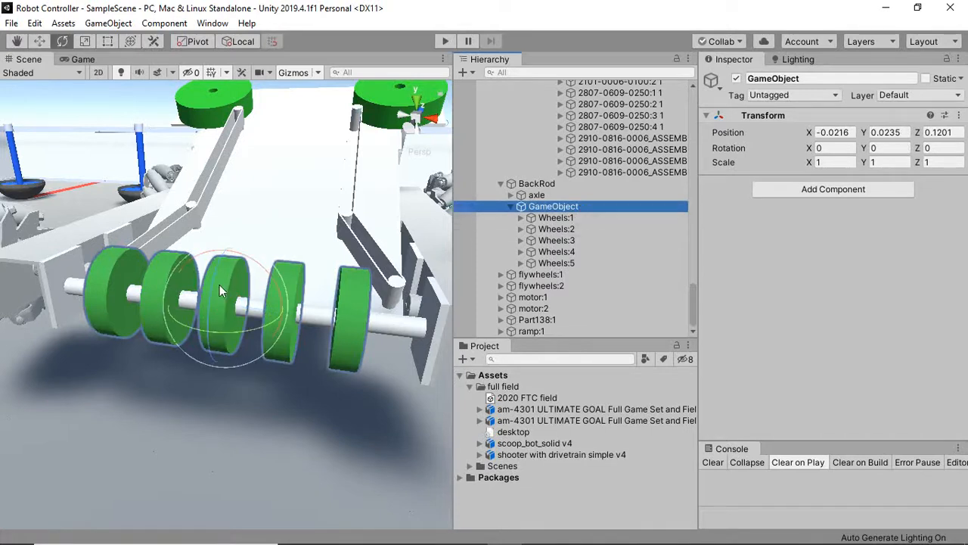
drag(213, 285, 155, 51)
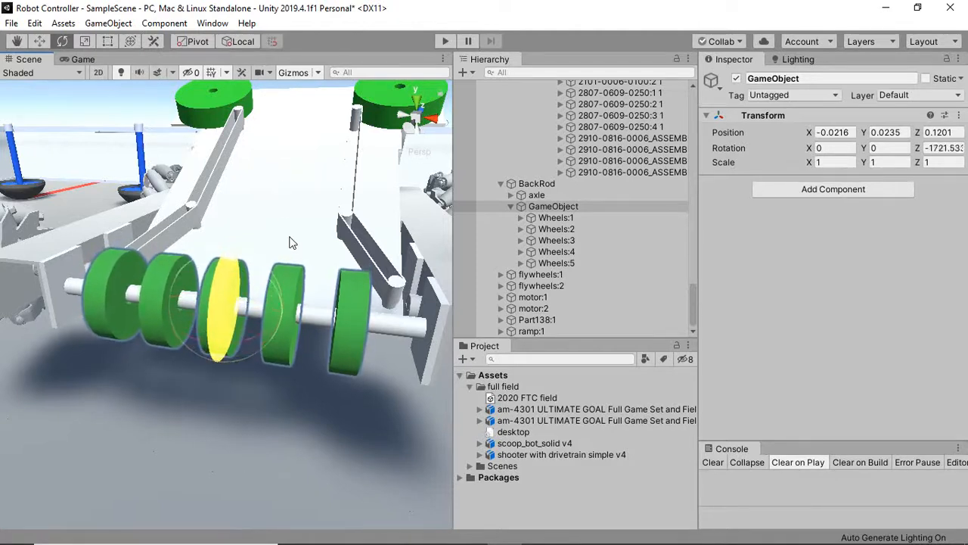
key(ctrl+s)
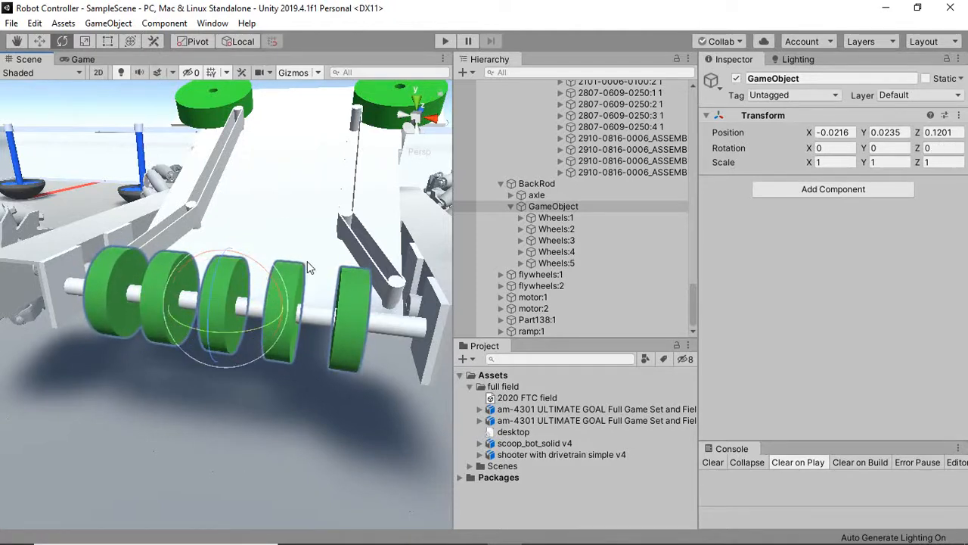
- Undo the nesting of Wheels:1 through Wheels:5 and select the empty GameObject inside BackRod
key(ctrl+z)
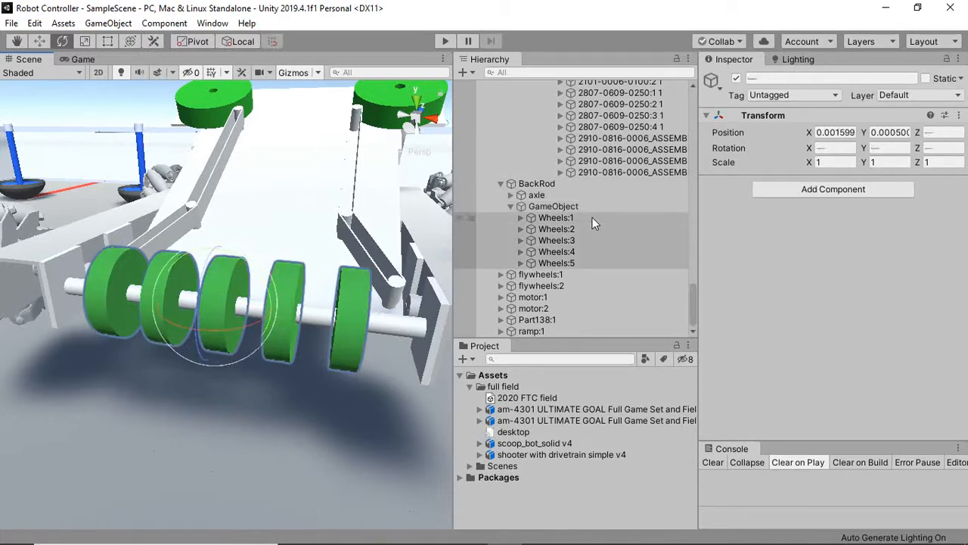
key(ctrl+z)
click(587, 208)
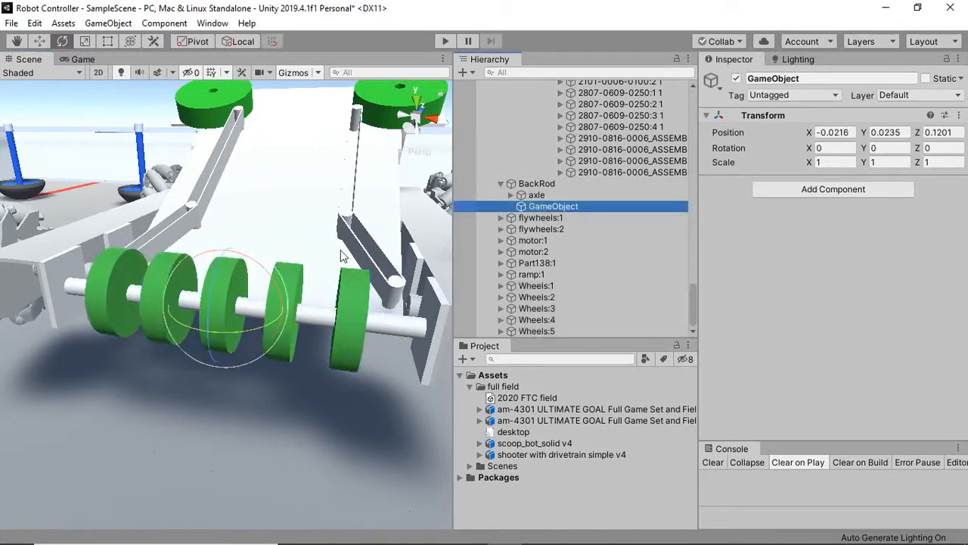
- Shift the empty GameObject along its X axis to about X -0.0187, checking it against the intake shaft from several angles
key(w)
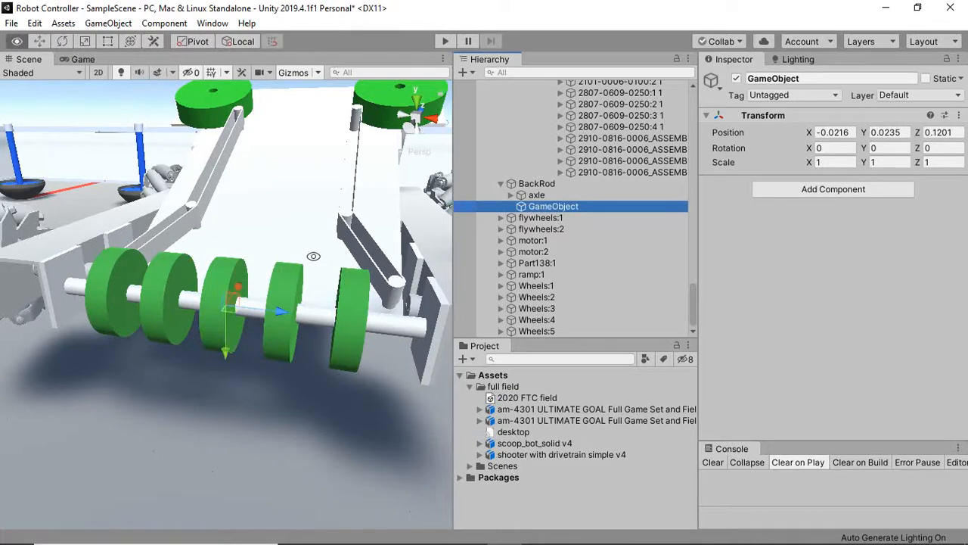
right_drag(313, 255, 258, 192)
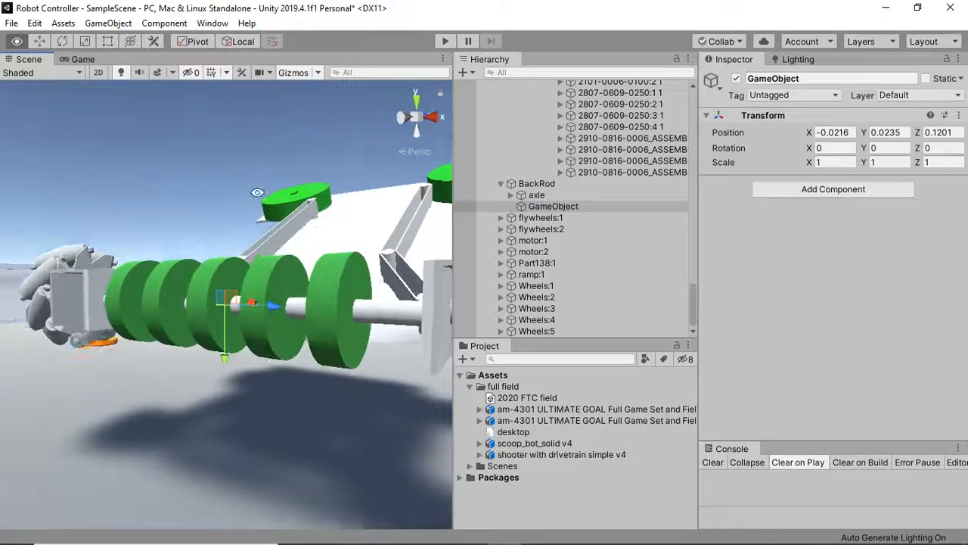
alt+drag(257, 192, 341, 238)
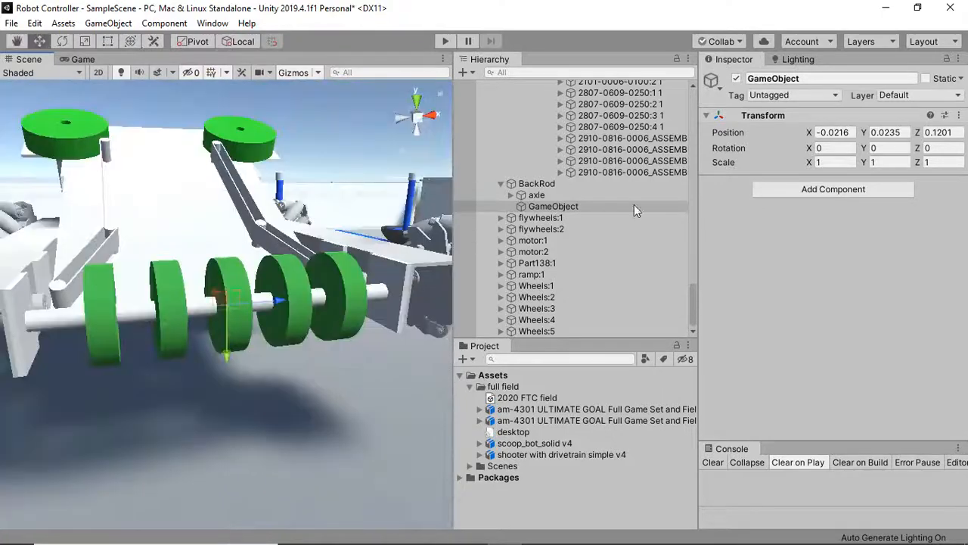
alt+drag(219, 276, 329, 342)
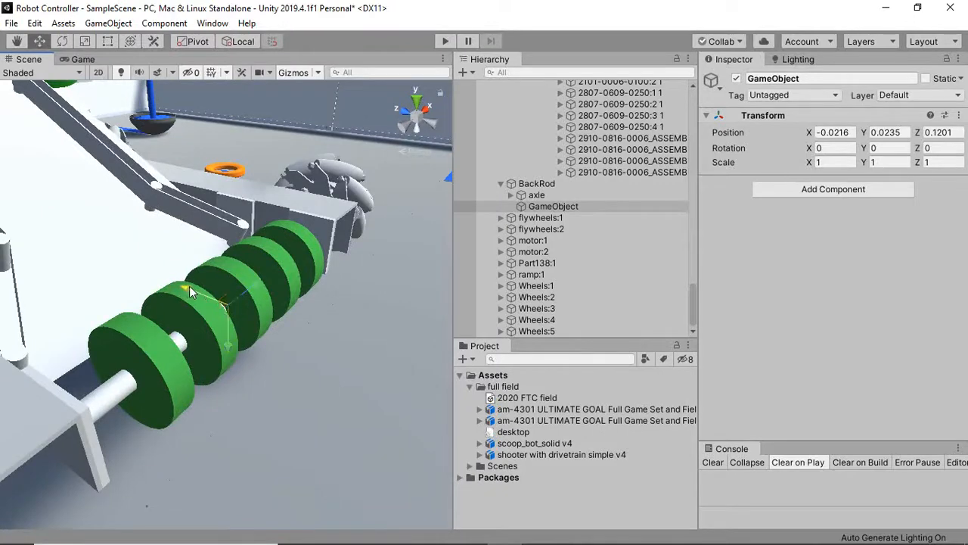
drag(189, 286, 188, 286)
alt+drag(312, 301, 232, 247)
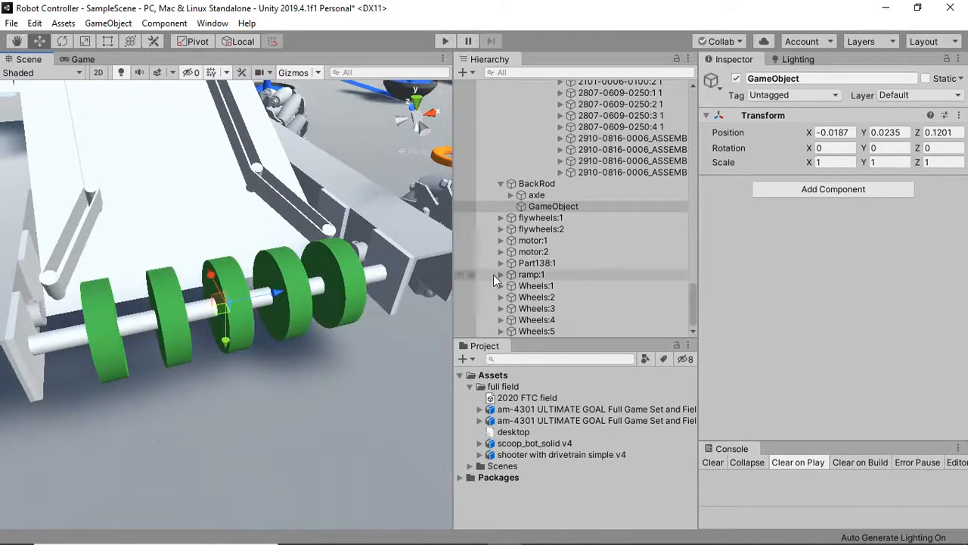
- Try nesting Wheels:1 through Wheels:5 under the GameObject and test-spinning them about the shaft, and undo the attempt
click(537, 285)
shift+click(547, 332)
drag(546, 310, 563, 208)
key(e)
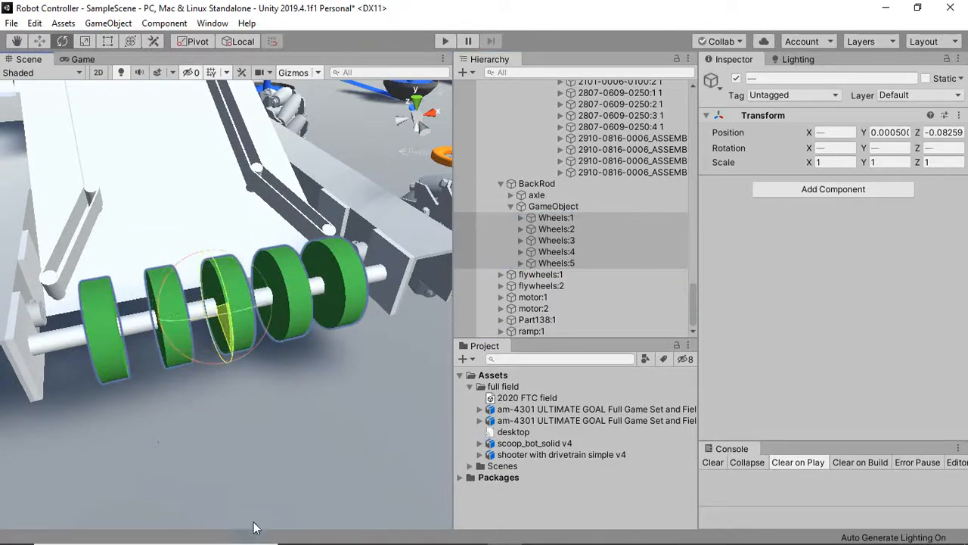
drag(255, 527, 267, 53)
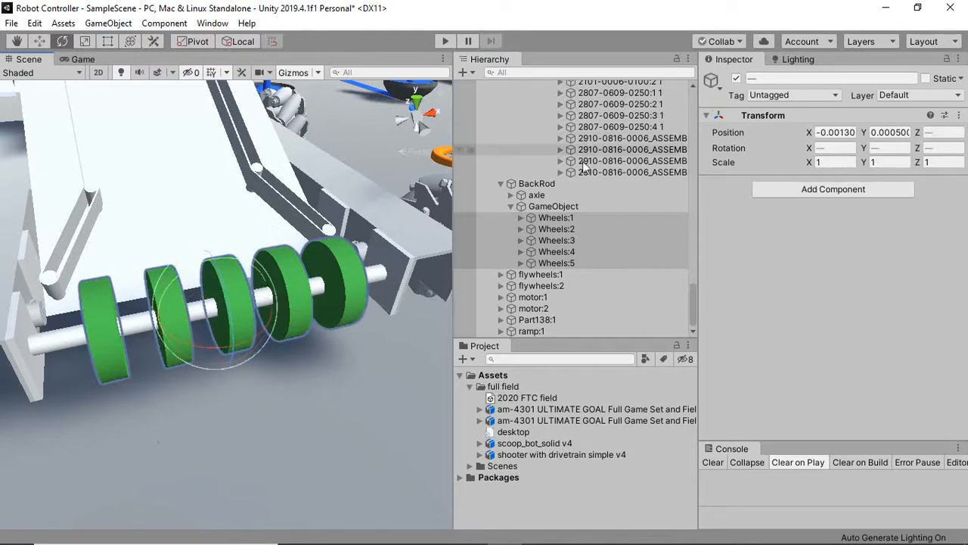
key(ctrl+z)
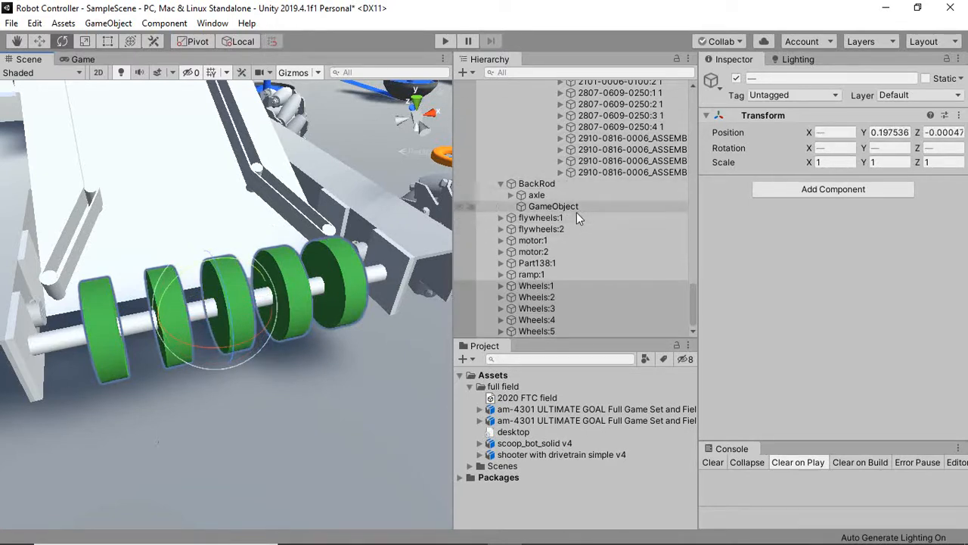
- Nest Wheels:1 through Wheels:5 under the GameObject and spin it about its Z axis to about -987.987 degrees
drag(564, 293, 573, 209)
click(571, 206)
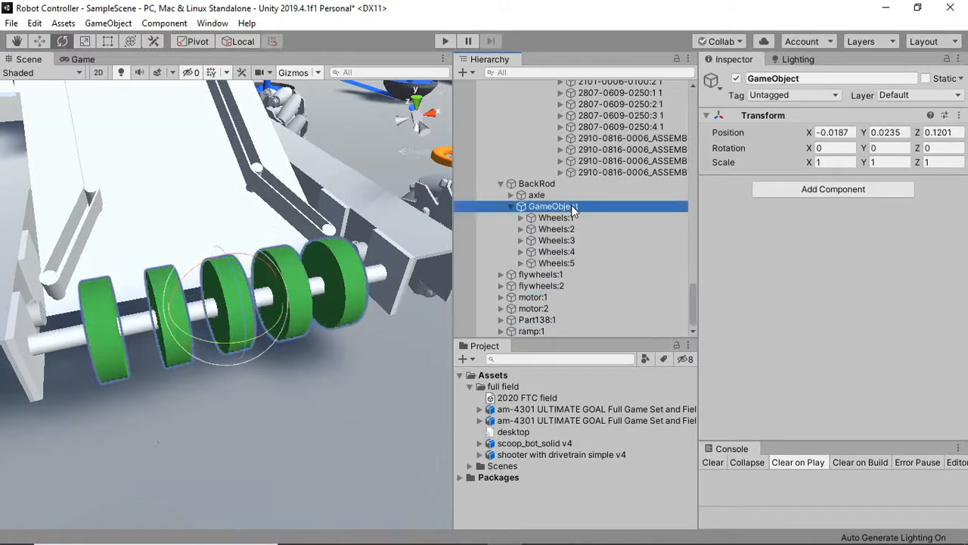
drag(243, 302, 382, 393)
click(391, 521)
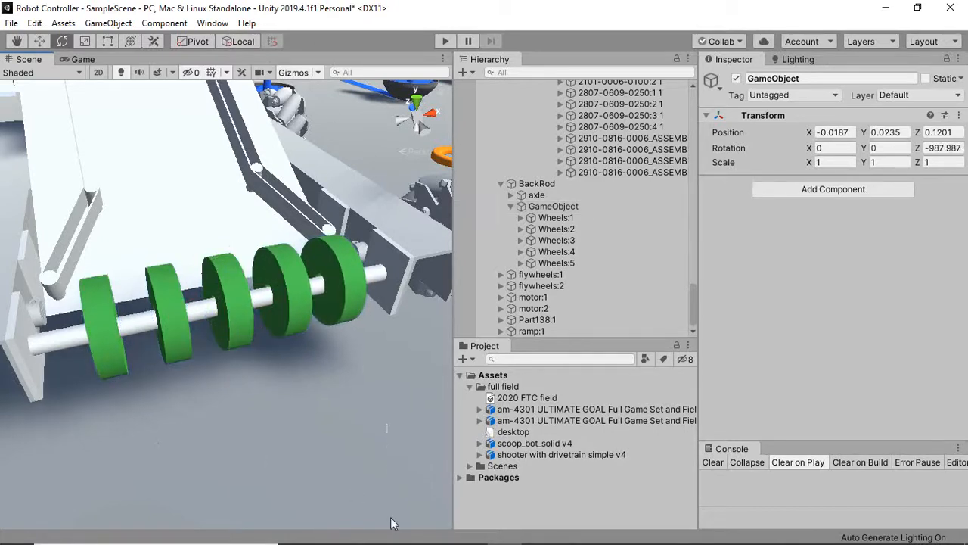
- Frame the GameObject with its five wheels up close in the Scene view and save the scene
scroll(204, 328, down, 4)
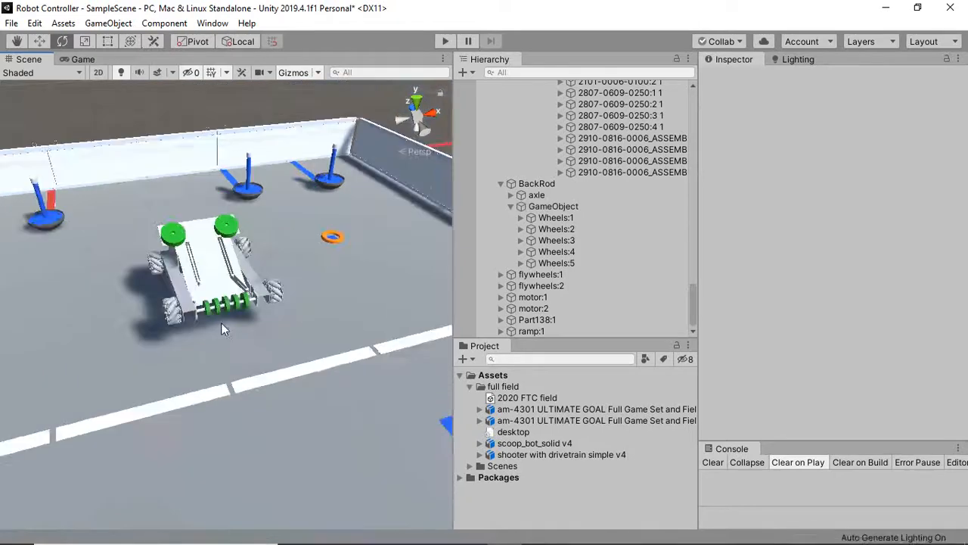
click(555, 196)
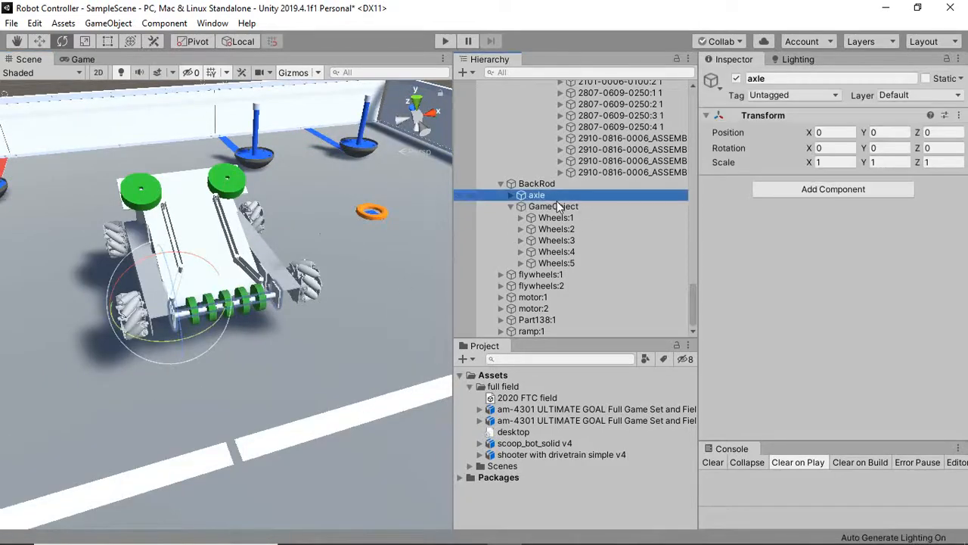
double_click(557, 206)
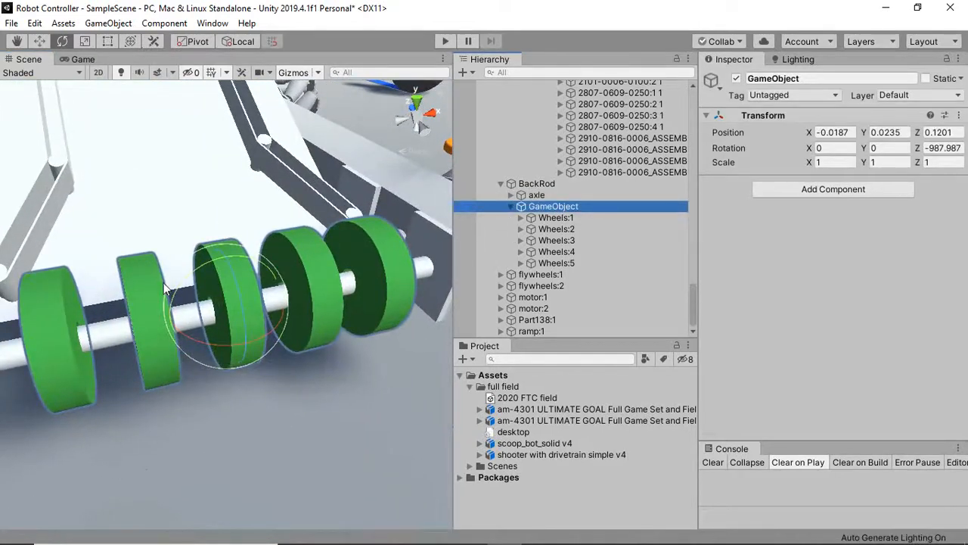
alt+drag(165, 288, 154, 247)
key(w)
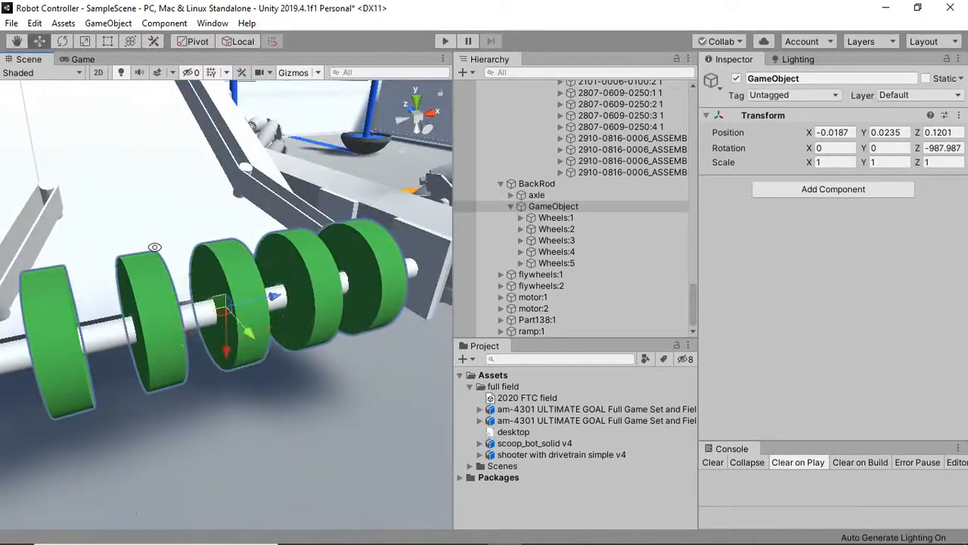
key(e)
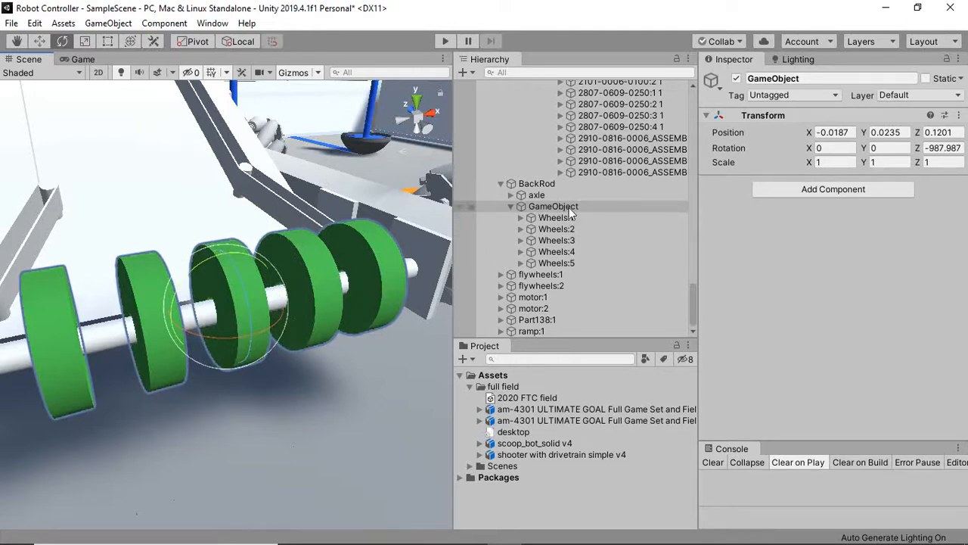
mouse_move(245, 288)
mouse_down()
mouse_move(256, 422)
mouse_move(254, 336)
mouse_move(207, 205)
mouse_move(250, 292)
mouse_move(268, 386)
mouse_move(247, 277)
mouse_up()
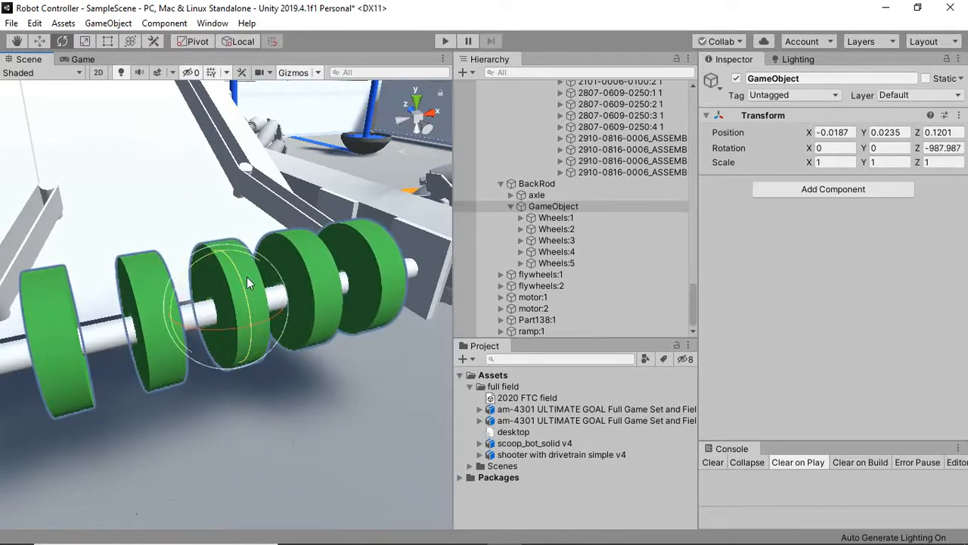
click(576, 207)
key(ctrl+s)
- Test-spin the GameObject about its Z axis to about -1003.83 degrees and undo that rotation
drag(576, 207, 170, 304)
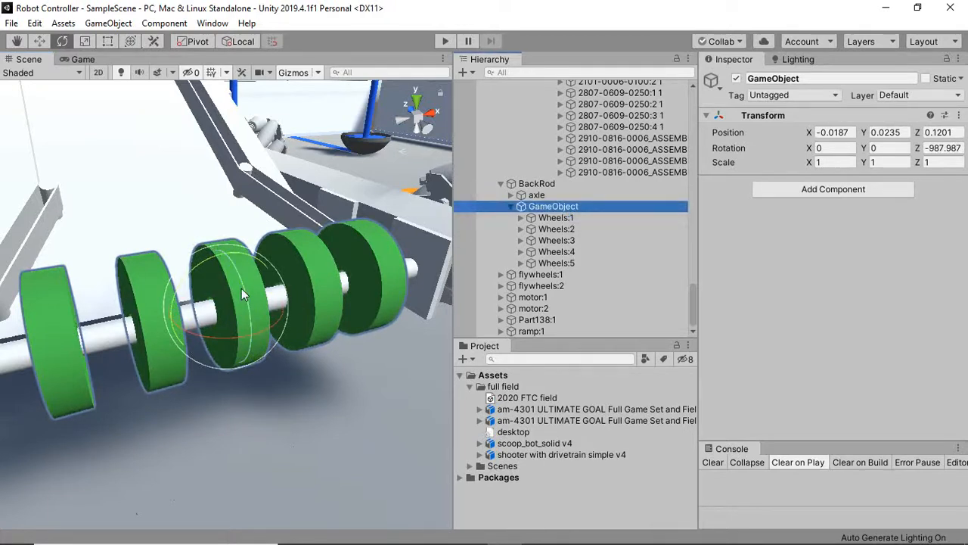
drag(242, 288, 270, 296)
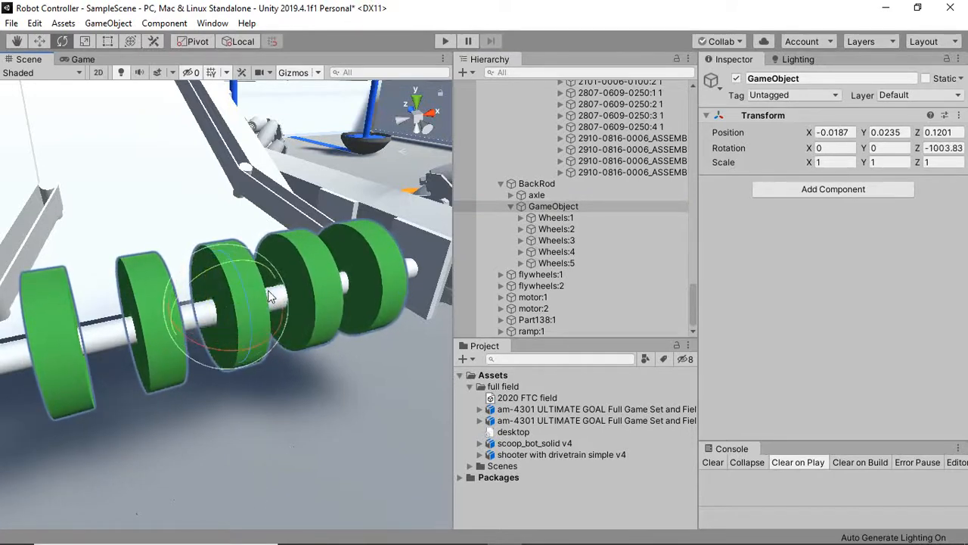
key(ctrl+z)
- Expand Wheels:1 down to its Body1 1 mesh and examine the mesh renderer and green material settings
alt+drag(345, 318, 149, 240)
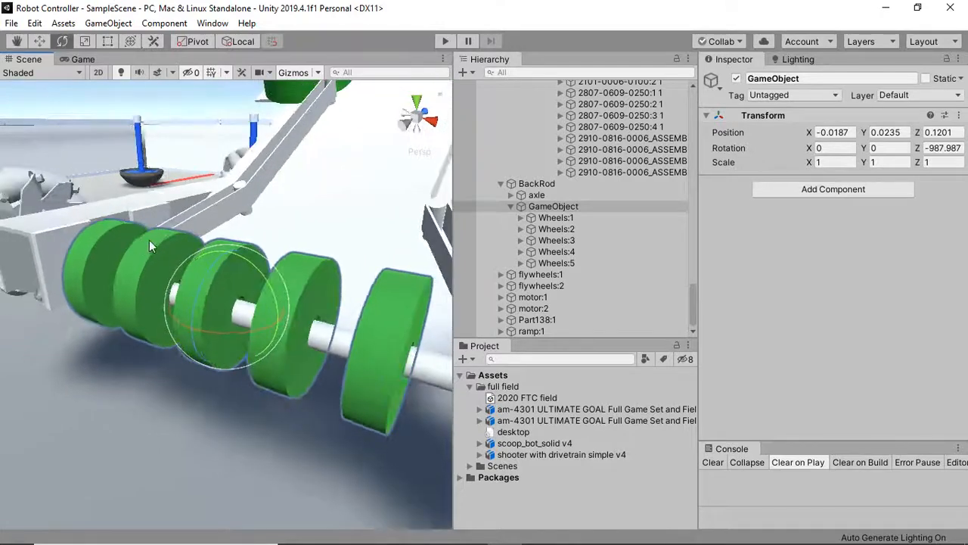
click(522, 218)
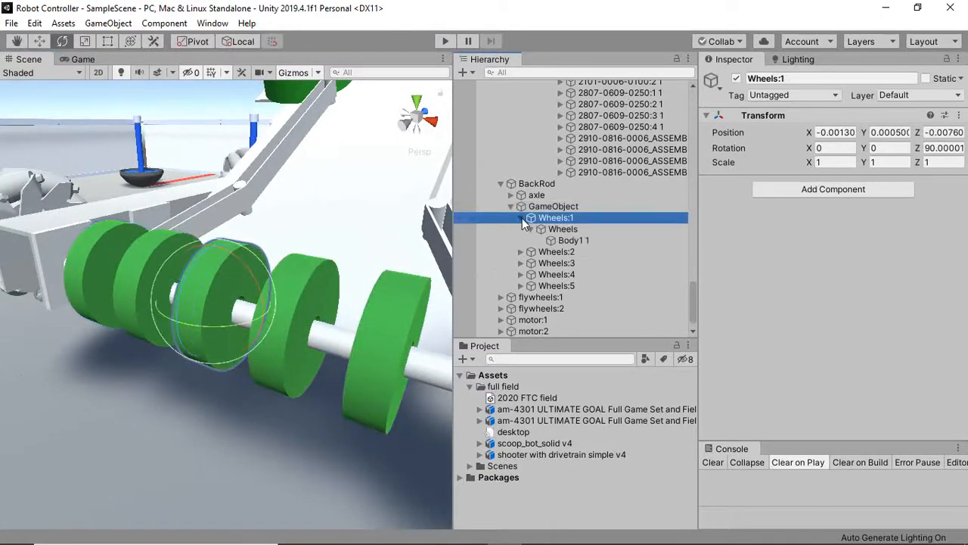
click(558, 240)
scroll(782, 282, down, 2)
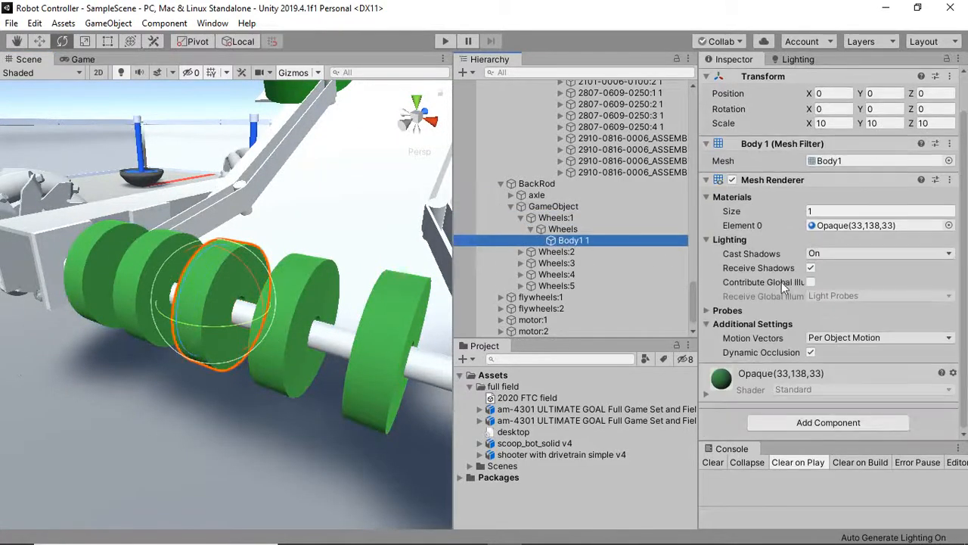
click(707, 393)
scroll(845, 248, down, 10)
scroll(820, 271, up, 7)
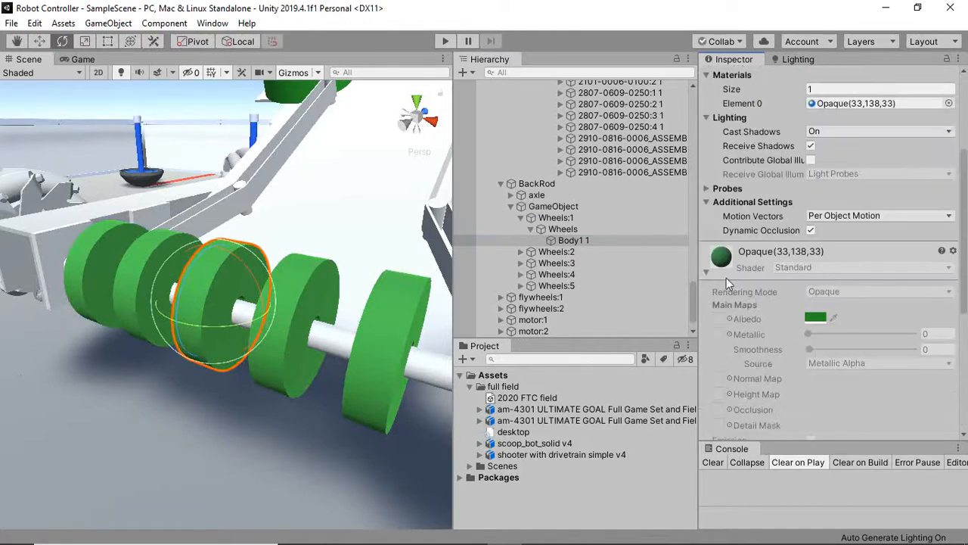
click(575, 241)
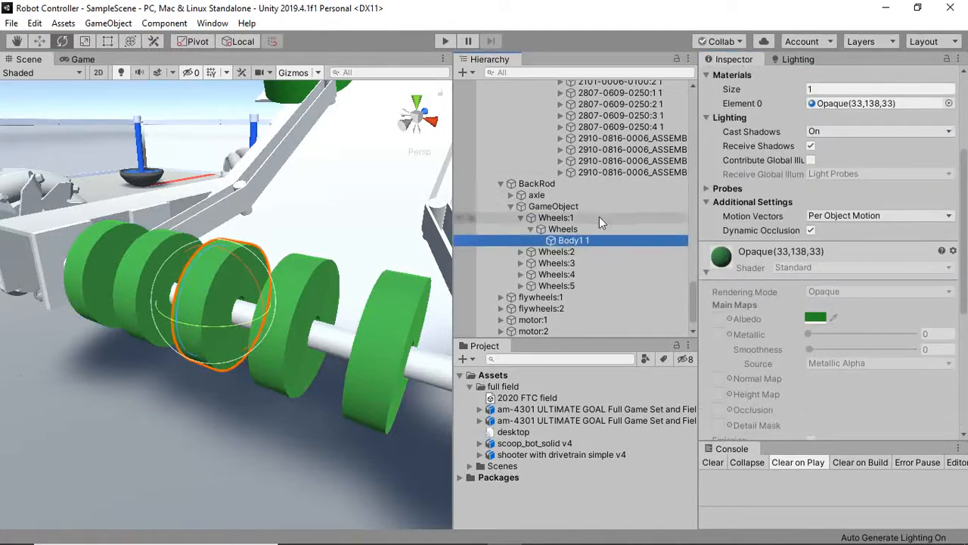
- Collapse the am-4301 ULTIMATE GOAL field model and the Wheels:1 branch in the scene hierarchy
scroll(685, 236, up, 20)
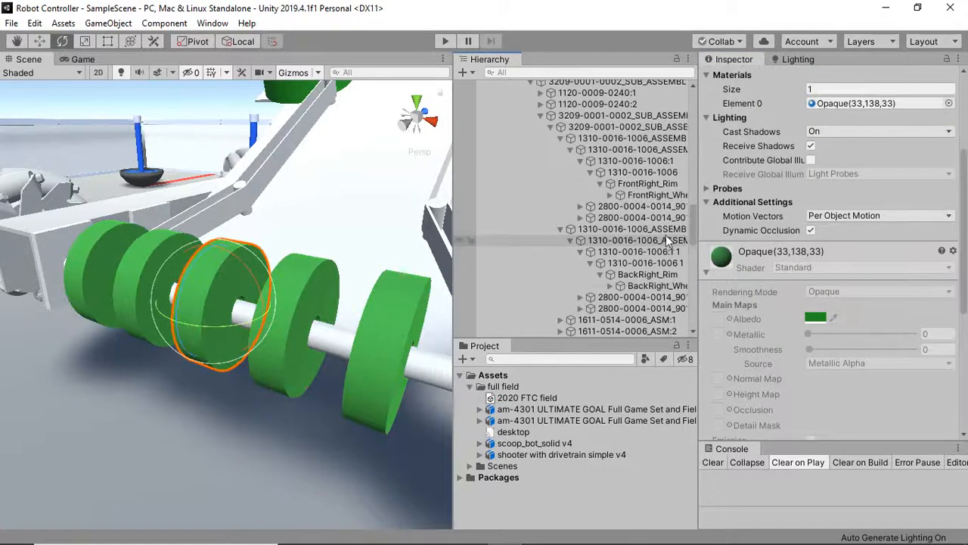
scroll(667, 239, up, 20)
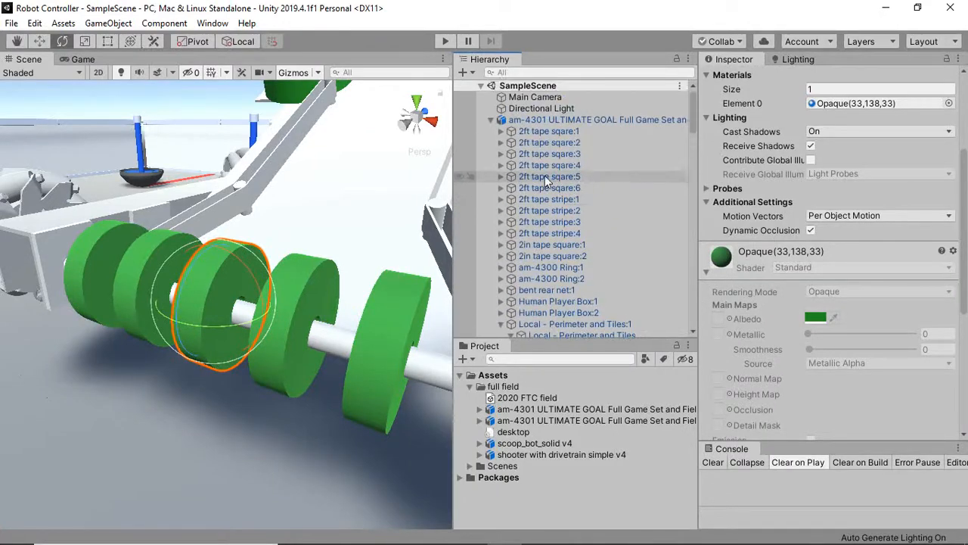
click(490, 119)
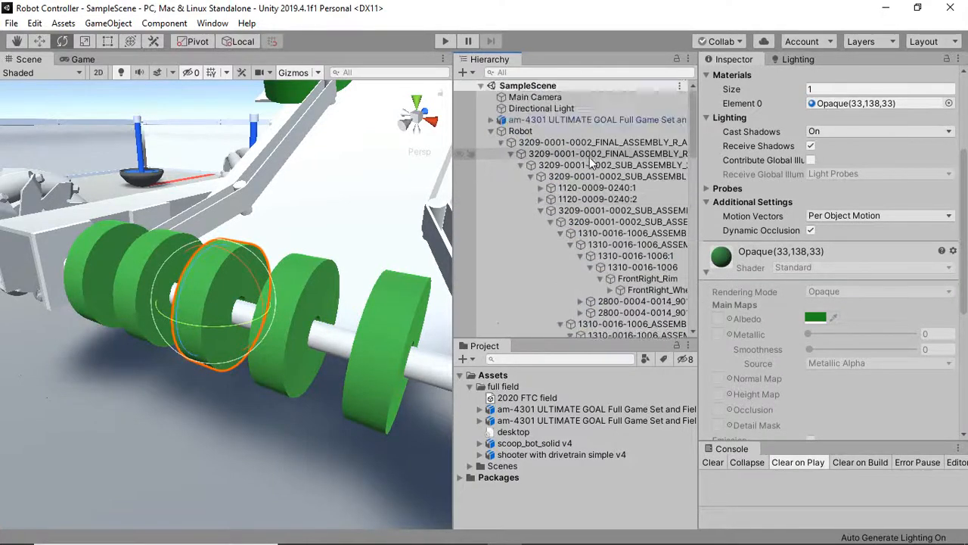
scroll(590, 167, down, 20)
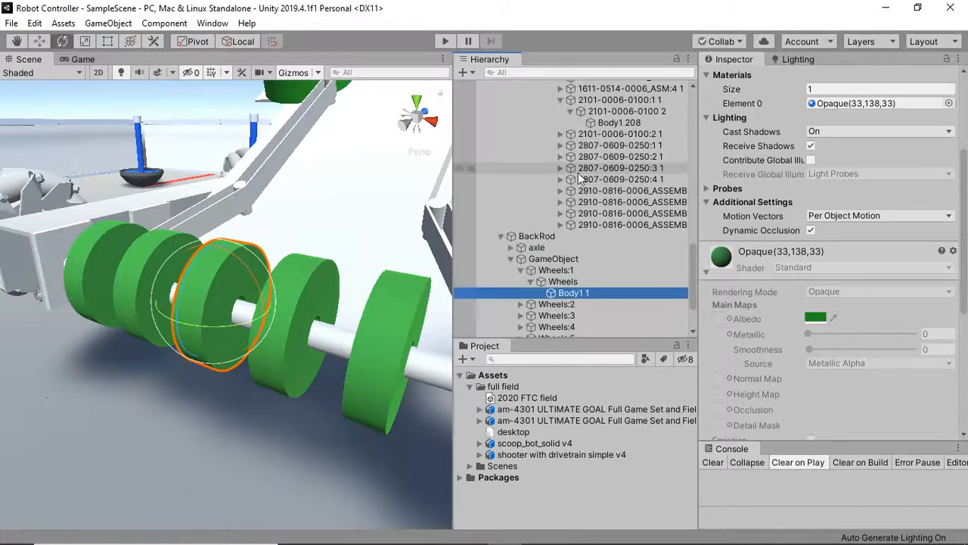
scroll(579, 182, down, 2)
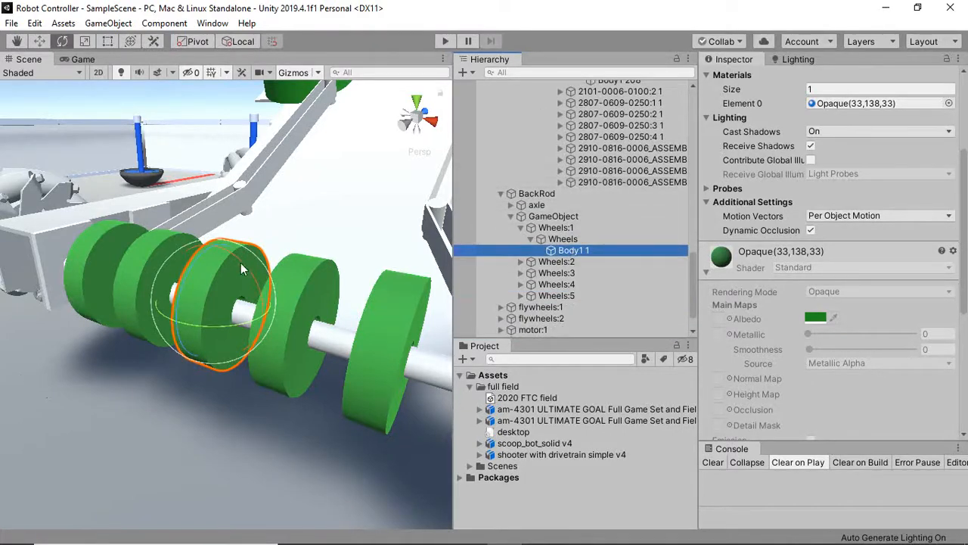
scroll(258, 261, down, 5)
scroll(270, 291, up, 8)
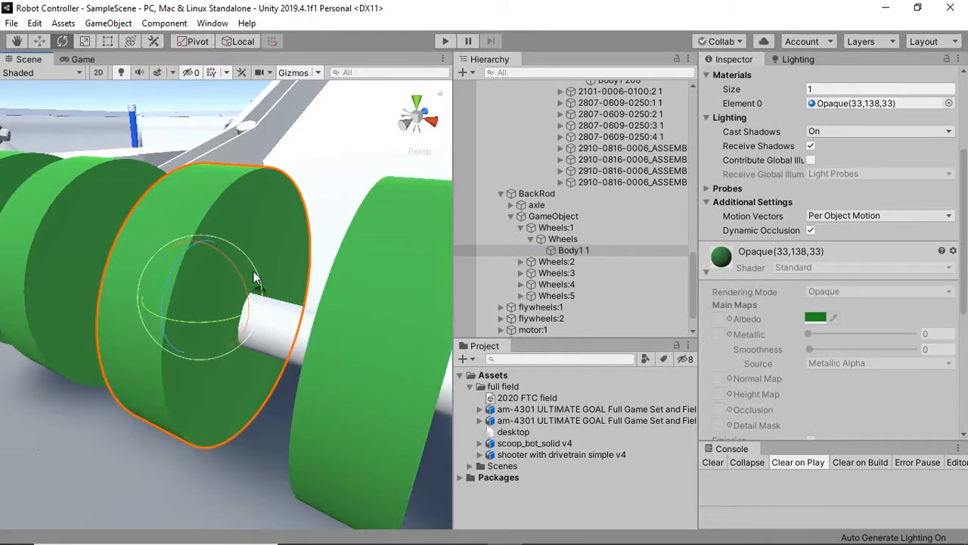
click(519, 228)
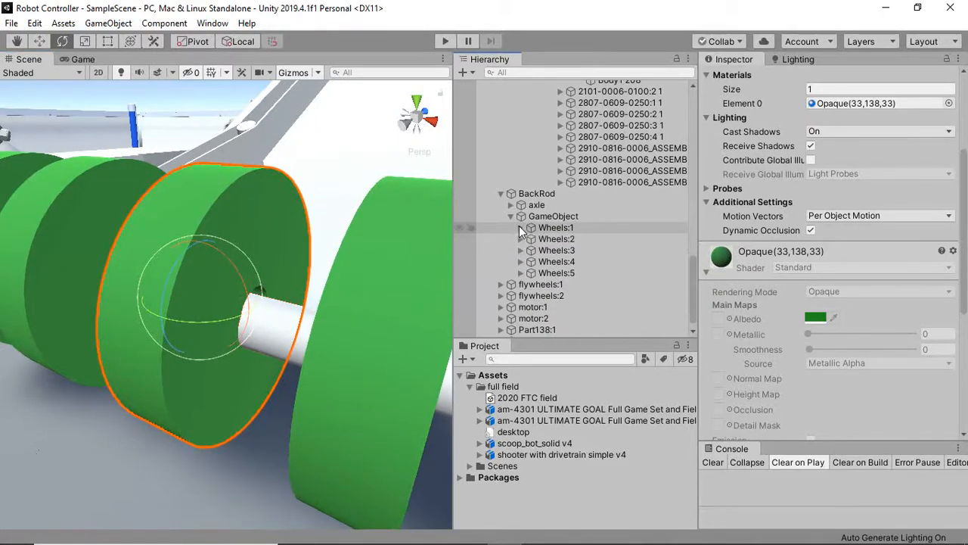
- Test-rotate the GameObject holding the five wheels to a Z rotation of about -1281 degrees and undo that rotation
click(546, 227)
click(552, 216)
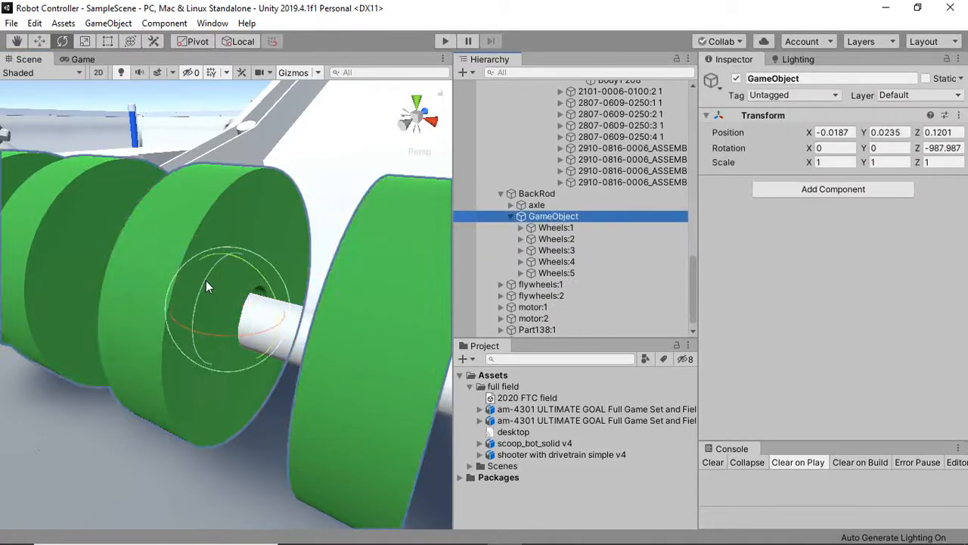
drag(206, 280, 152, 386)
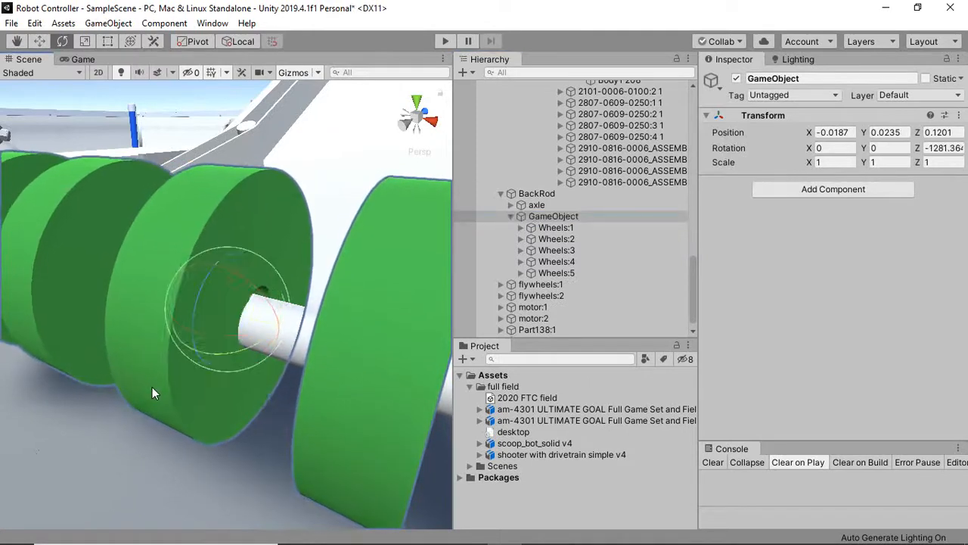
key(ctrl+z)
scroll(249, 265, down, 5)
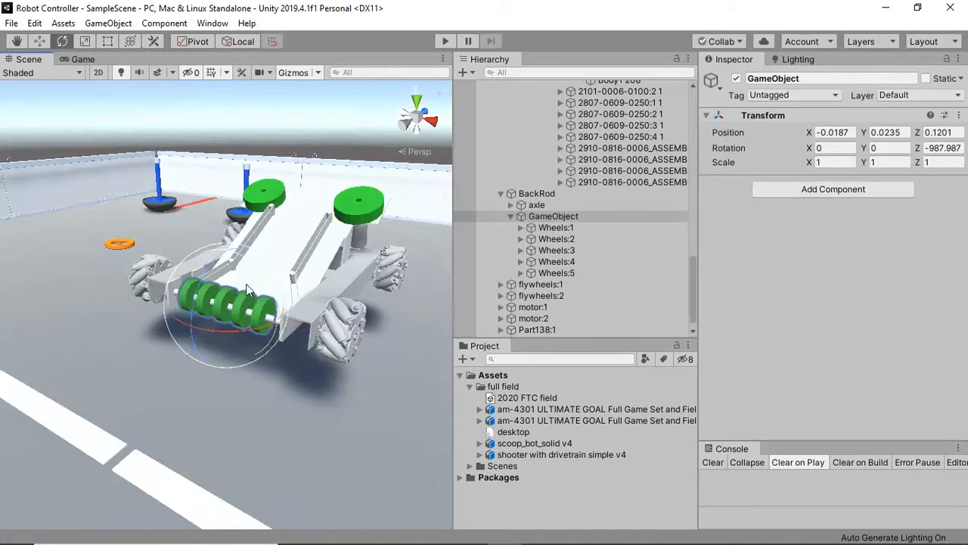
- Add a Hinge Joint to the GameObject under BackRod and freeze its Rigidbody position on X, Y and Z
key(w)
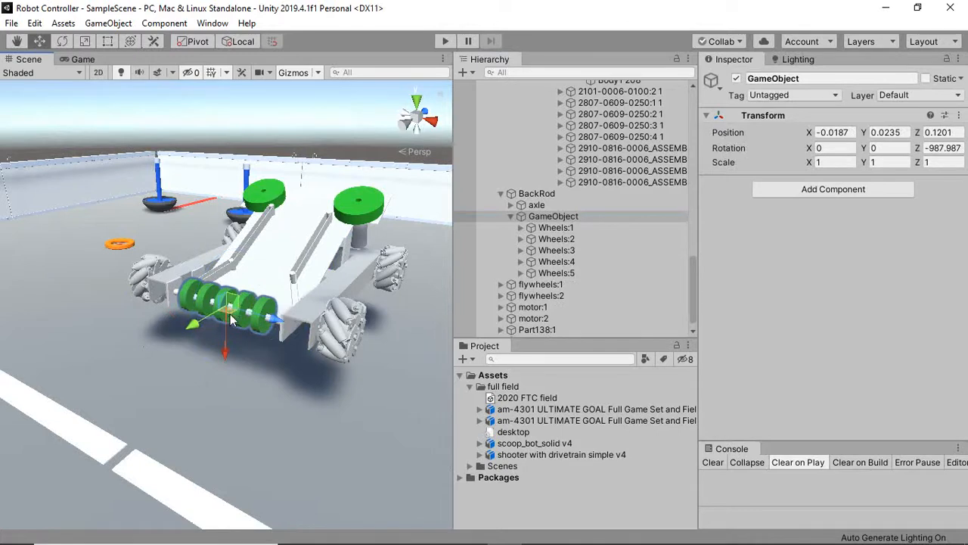
click(581, 216)
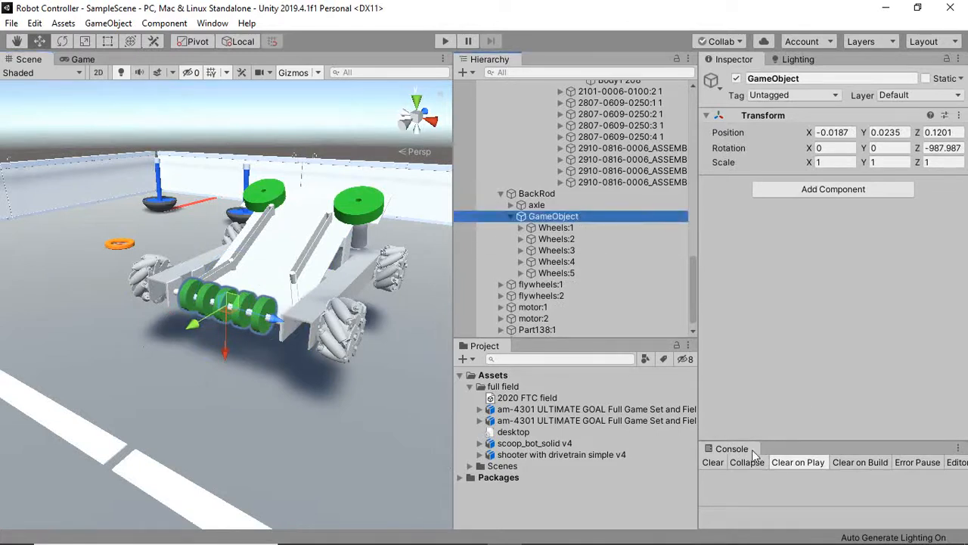
click(716, 462)
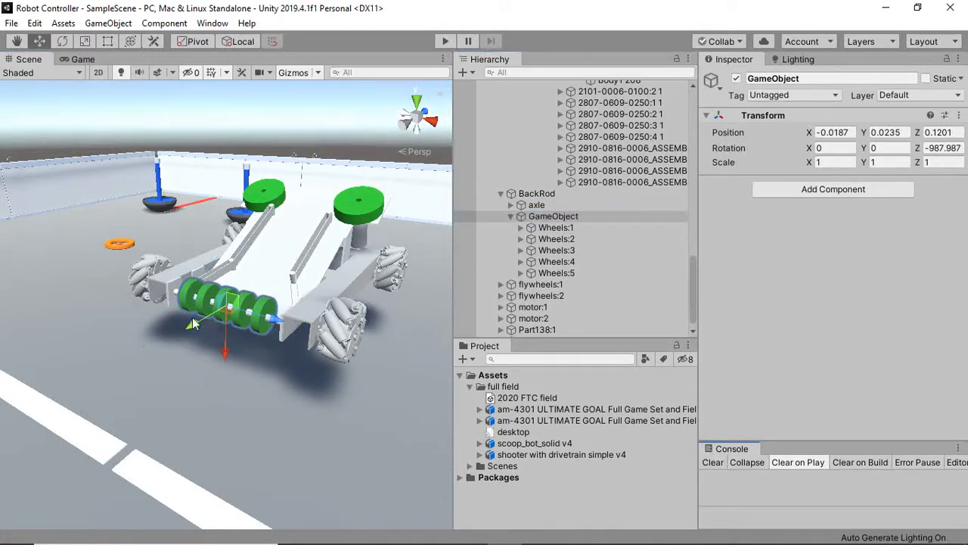
key(f)
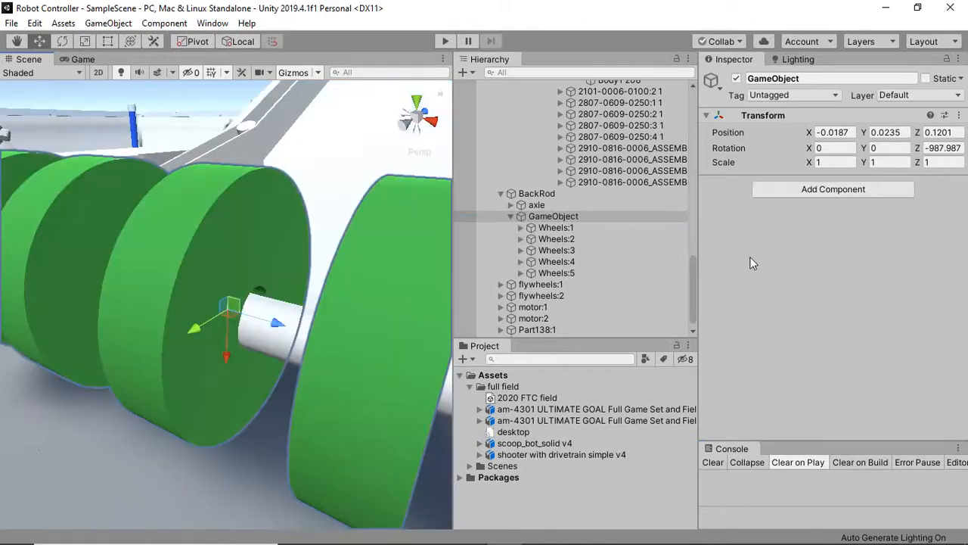
scroll(331, 264, down, 8)
click(554, 217)
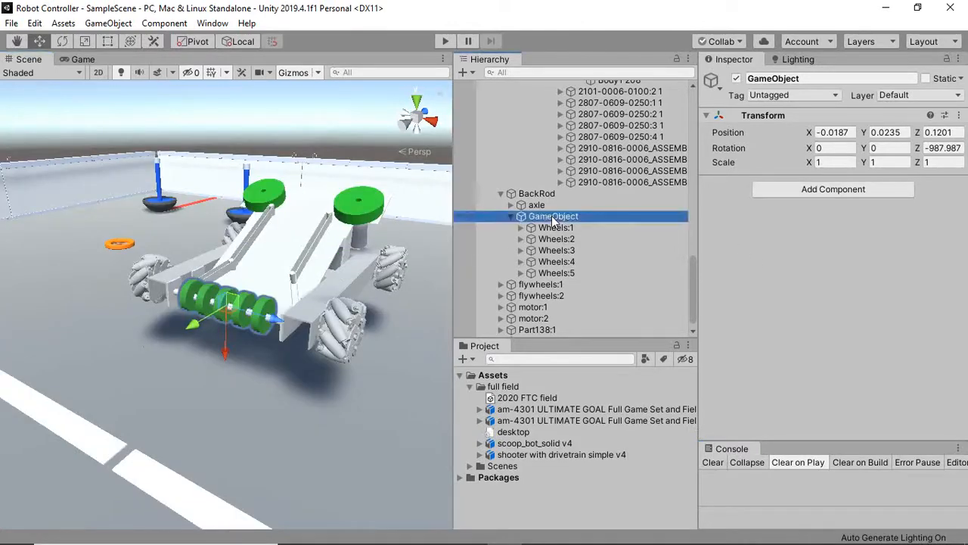
click(795, 190)
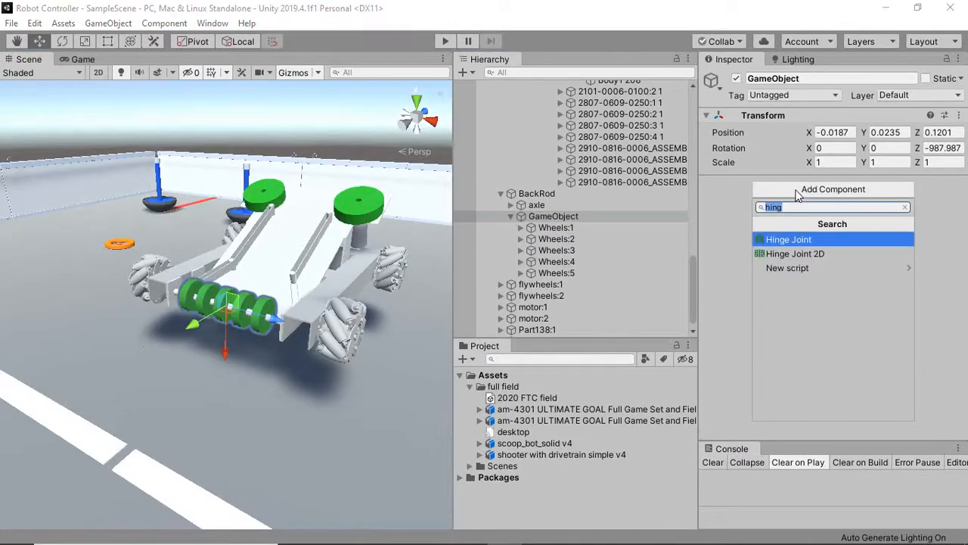
key(Return)
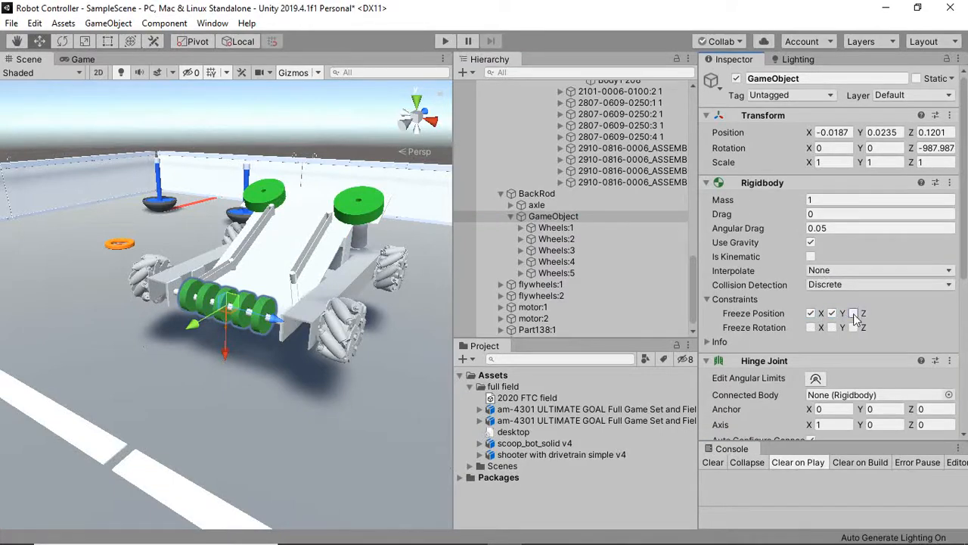
- Set the hinge axis to 0, 0, 1 and enable its motor with target velocity 200 and force 200
scroll(853, 287, down, 5)
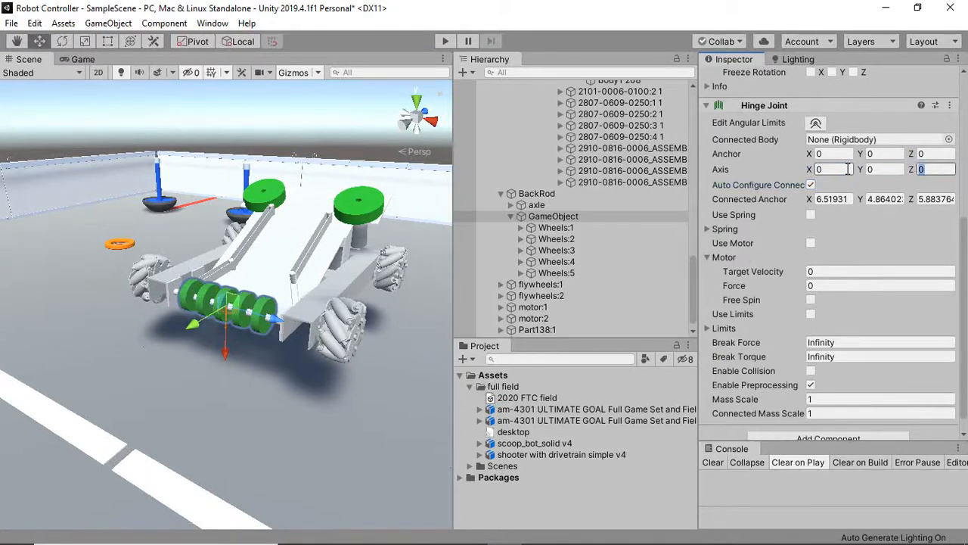
click(824, 273)
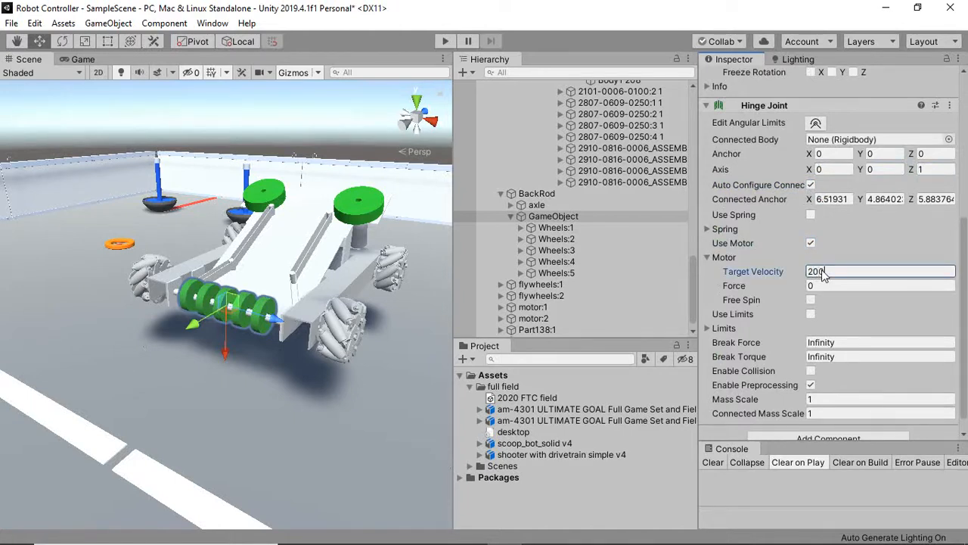
key(Tab)
text(2)
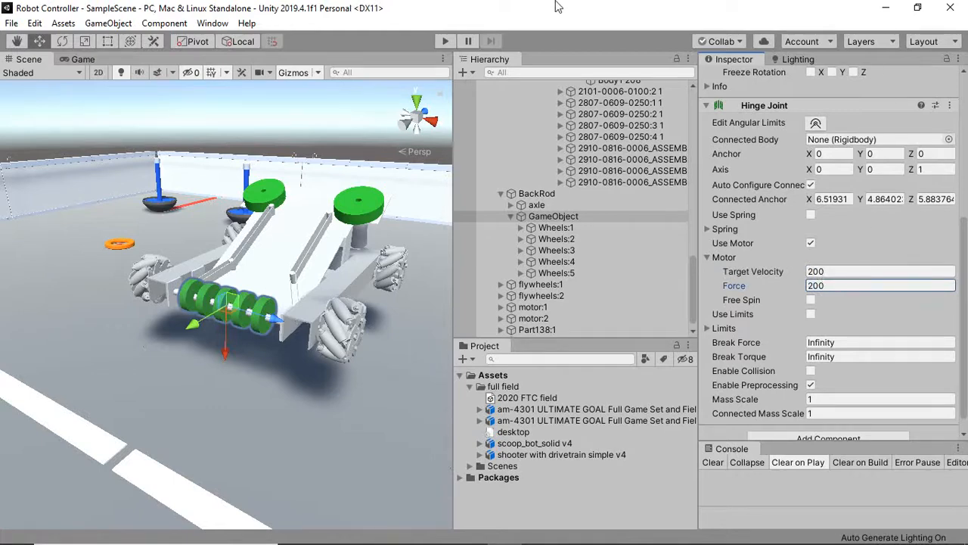
- Run the scene, examine how the intake wheels spin about the axle in the Scene view, and stop play mode
click(446, 42)
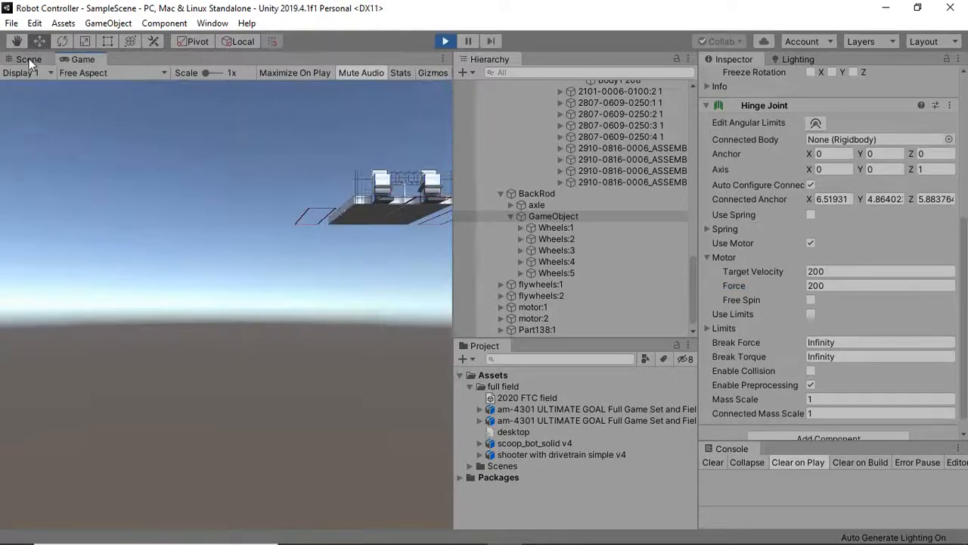
click(29, 59)
click(233, 303)
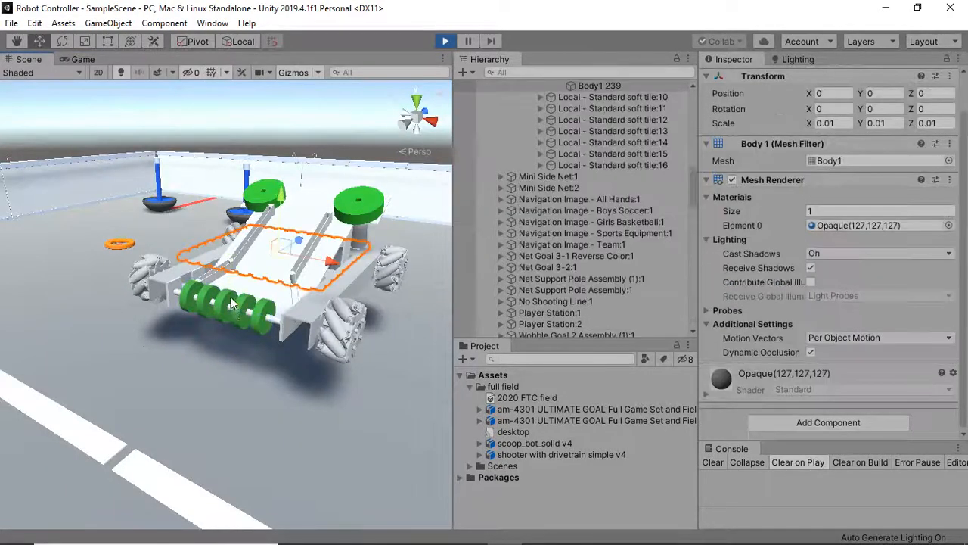
click(232, 303)
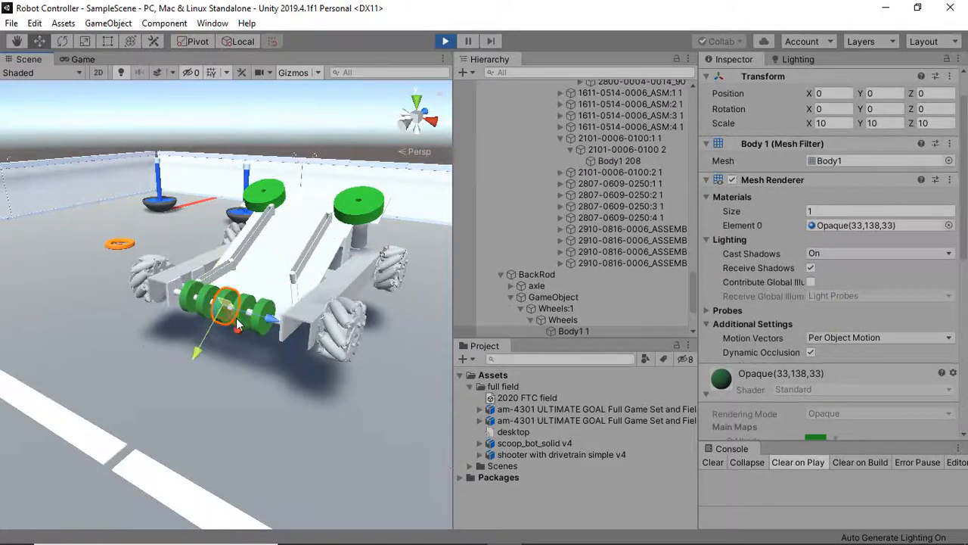
click(237, 324)
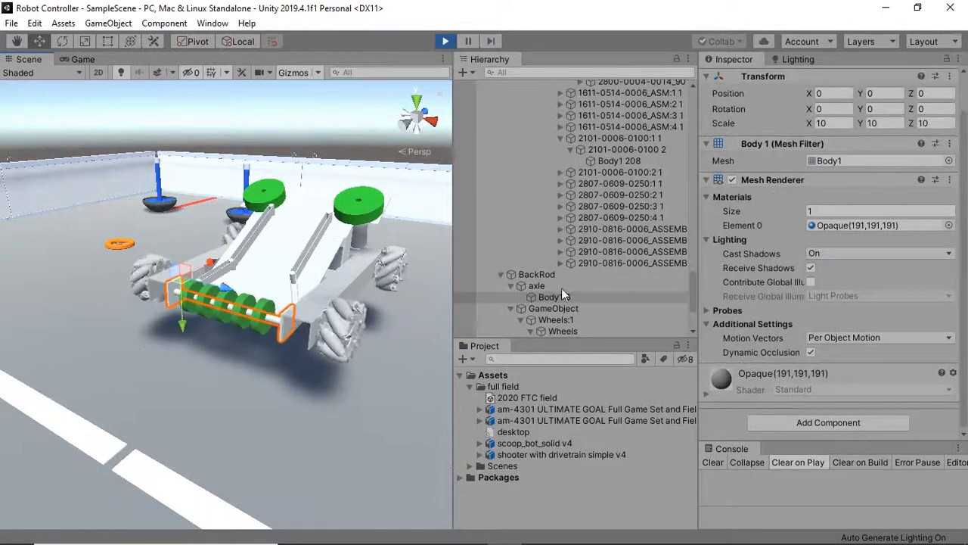
click(511, 309)
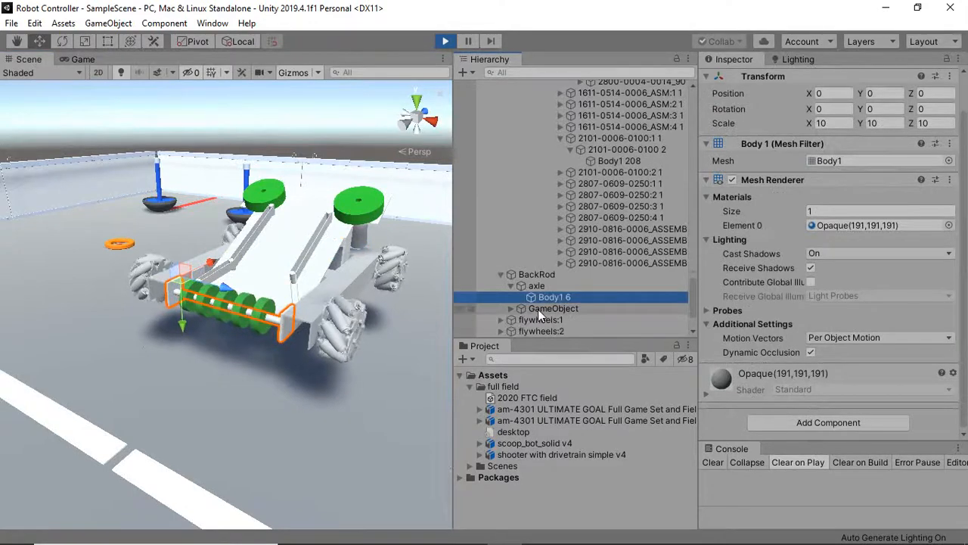
click(541, 308)
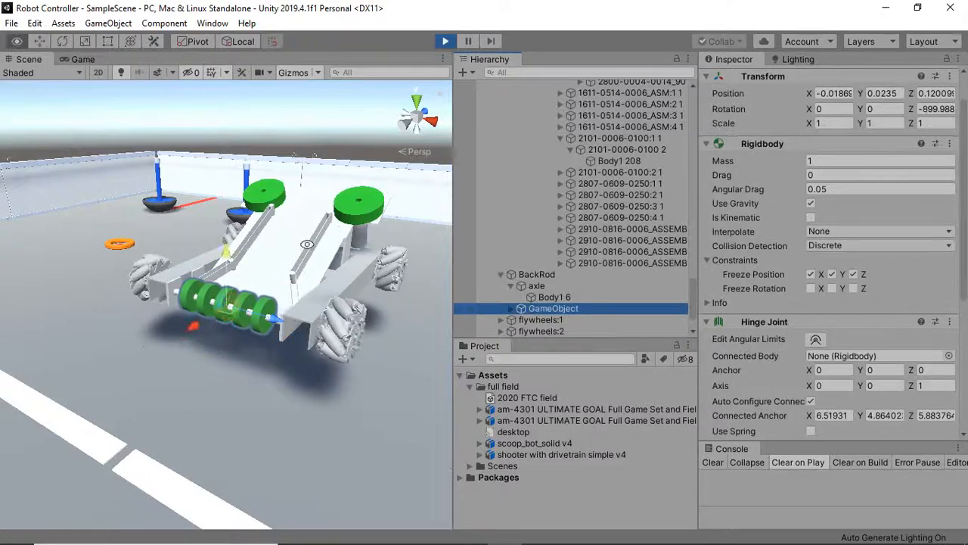
alt+drag(306, 243, 278, 292)
alt+drag(230, 312, 306, 345)
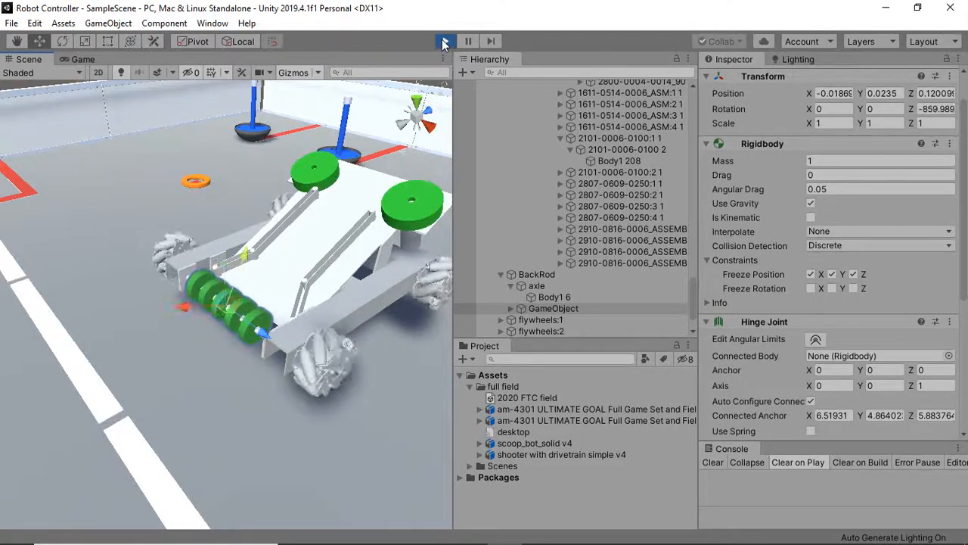
click(306, 240)
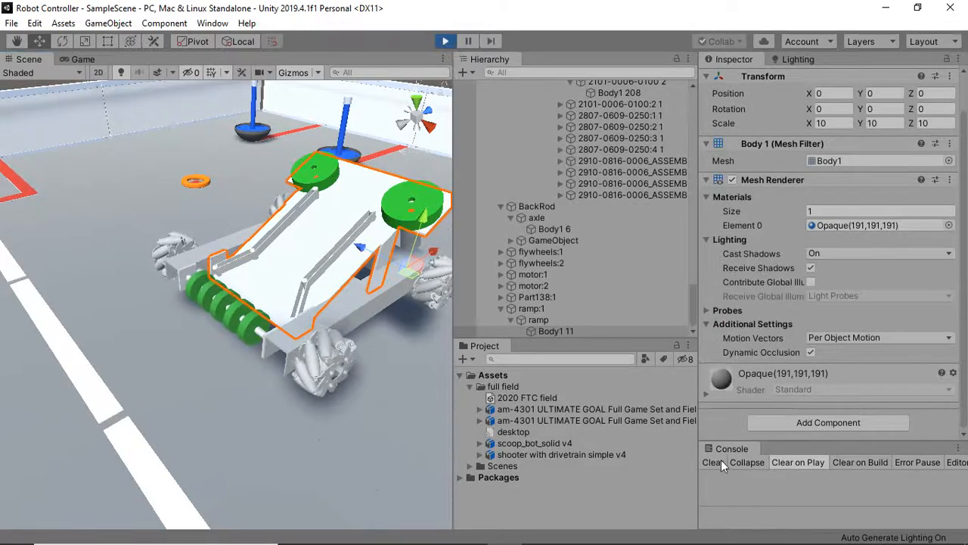
click(501, 59)
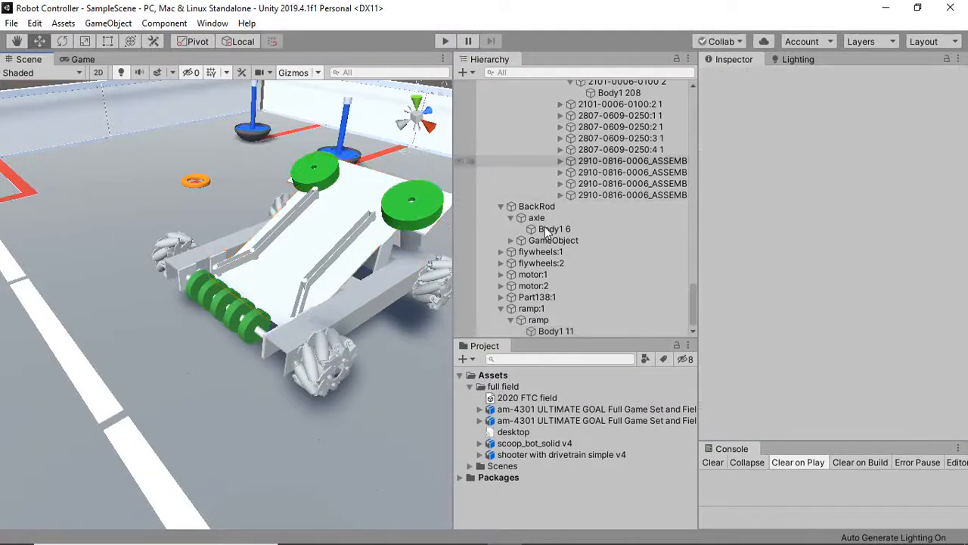
- Collapse the BackRod and Robot branches and the am-4301 ULTIMATE GOAL field model in the scene hierarchy
click(501, 308)
click(501, 227)
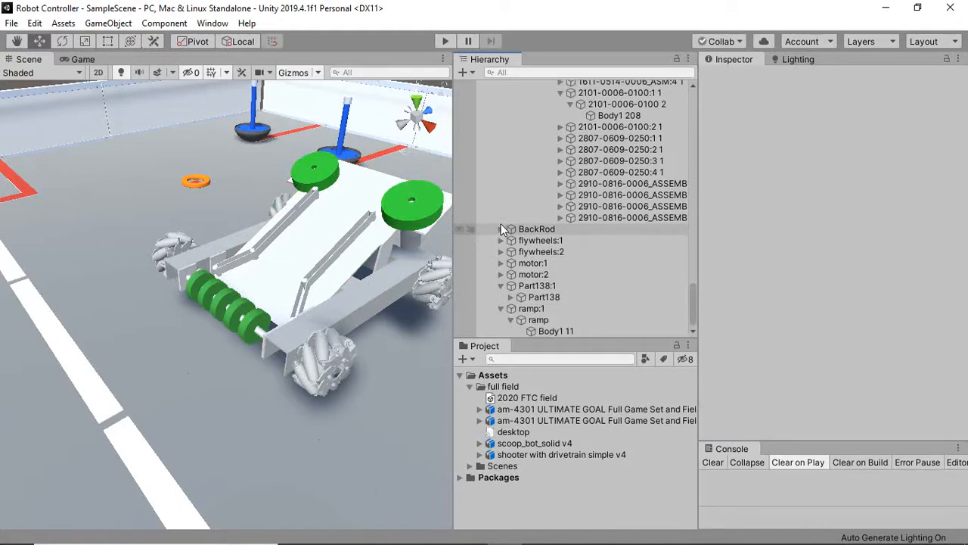
scroll(501, 224, up, 15)
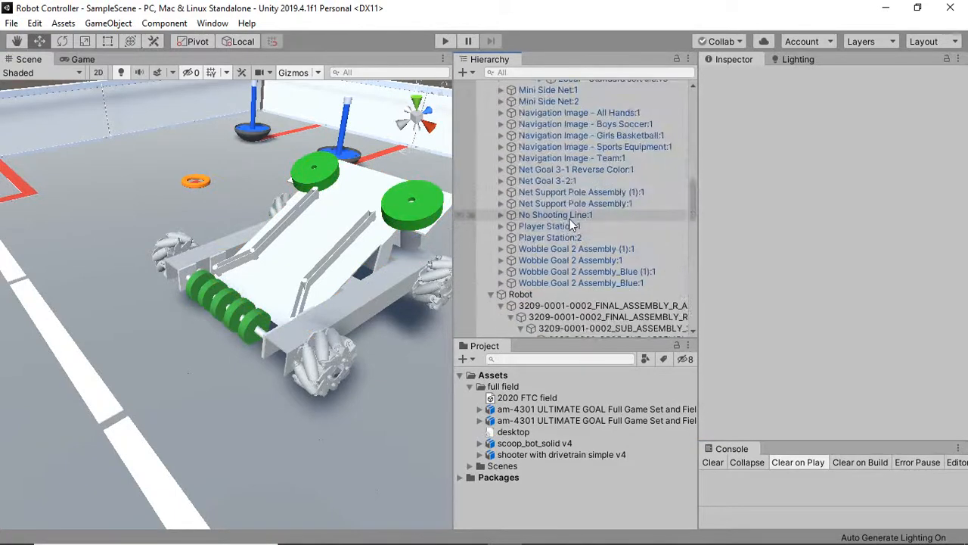
click(555, 294)
key(Left)
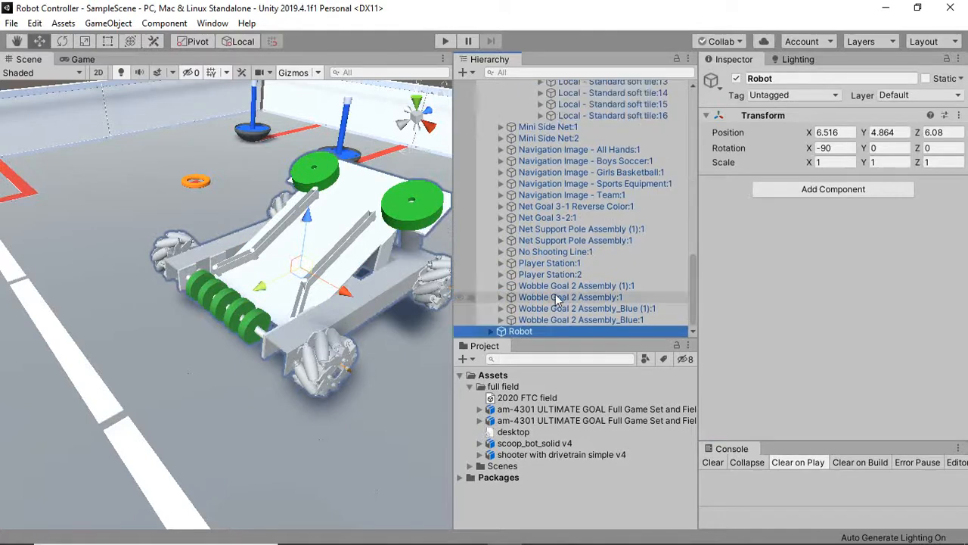
scroll(557, 295, up, 20)
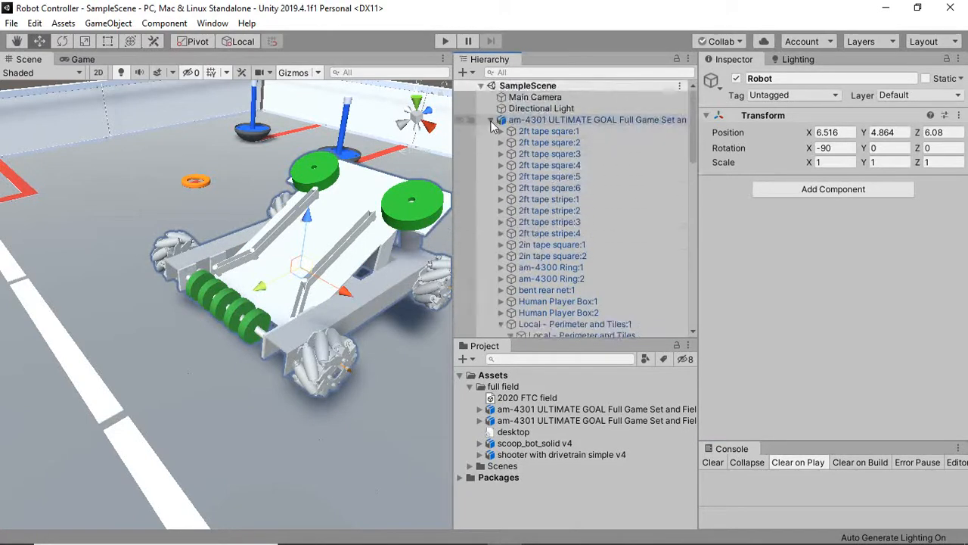
click(492, 120)
- Frame the flywheel's Body1 7 mesh up close, select its parent flywheels:1 and examine it from another angle
click(409, 220)
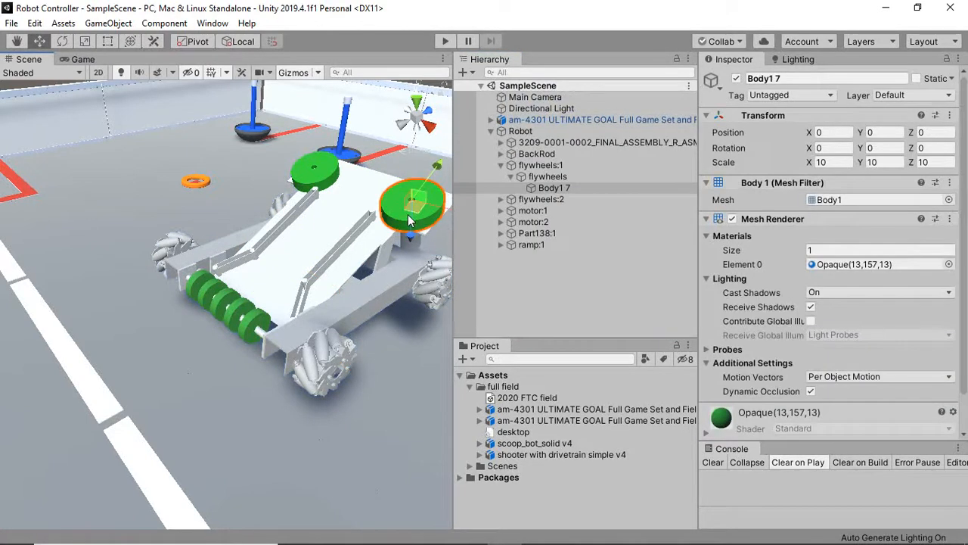
key(f)
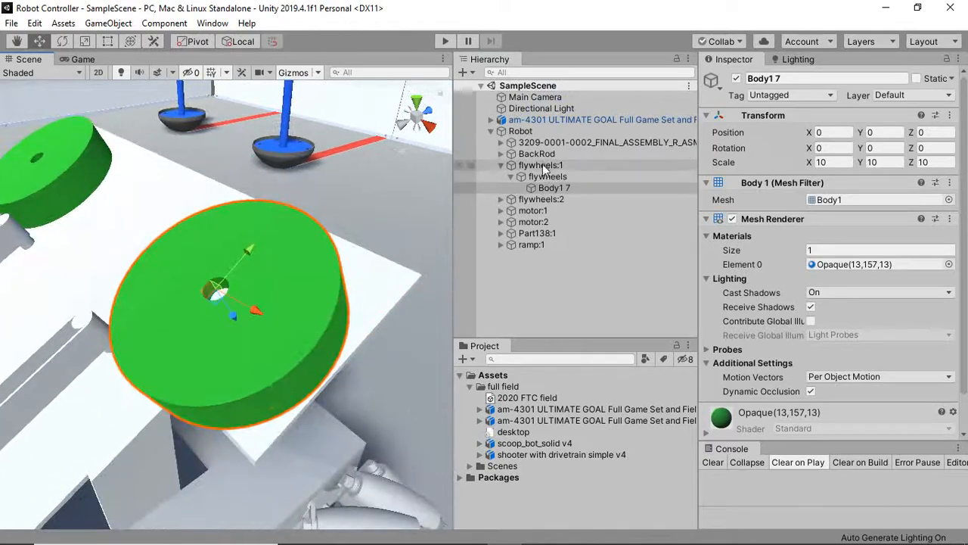
click(542, 166)
alt+drag(428, 242, 934, 87)
- Widen the Scene view by narrowing the Hierarchy and Inspector areas, and maximize the editor window again
double_click(753, 6)
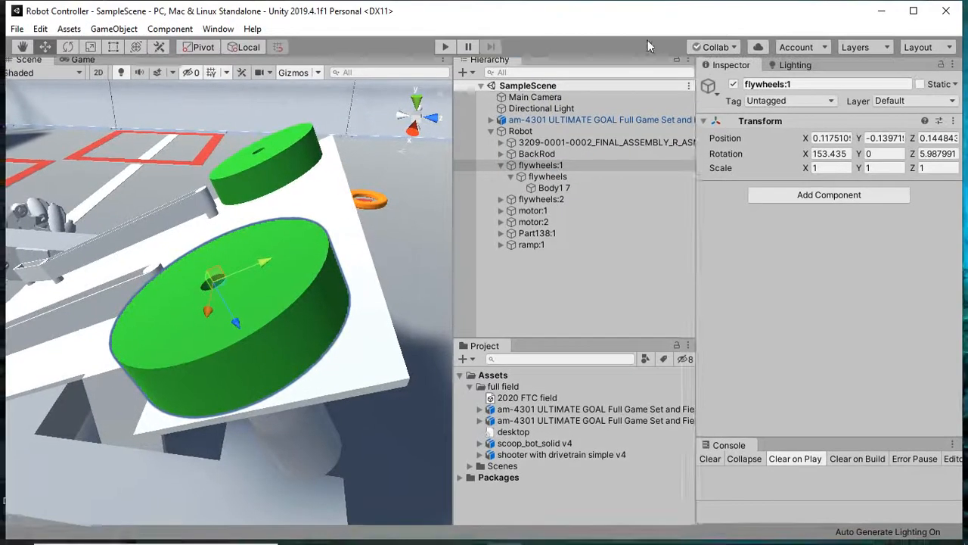
click(442, 178)
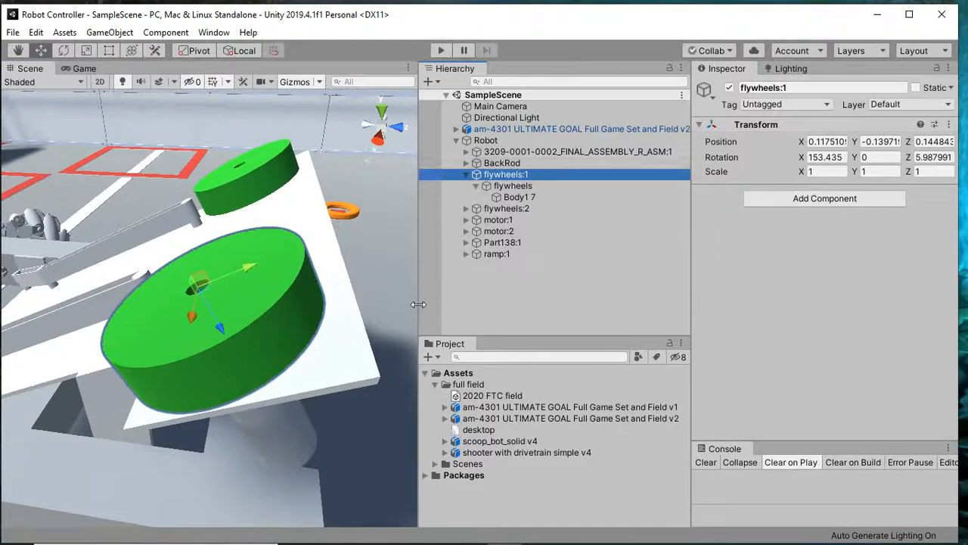
drag(418, 304, 576, 303)
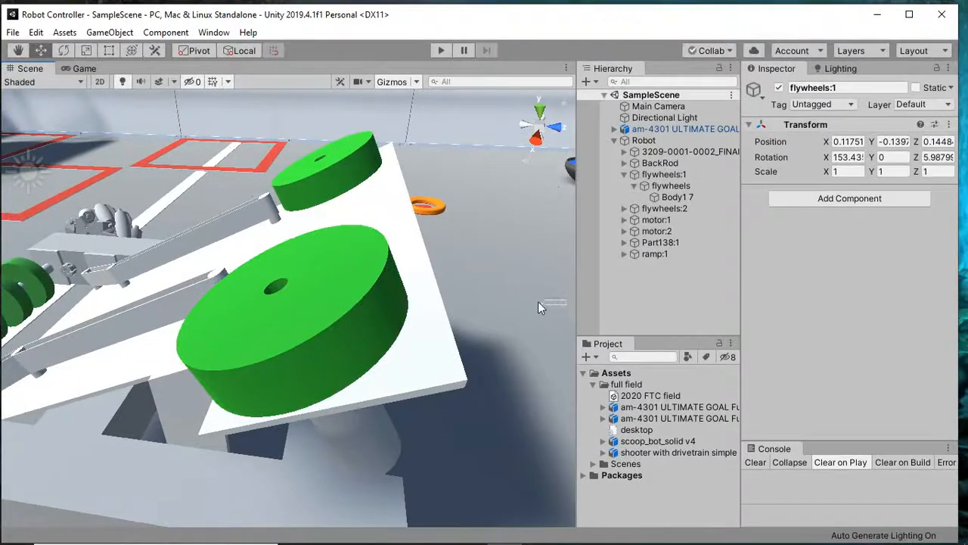
click(538, 301)
double_click(710, 12)
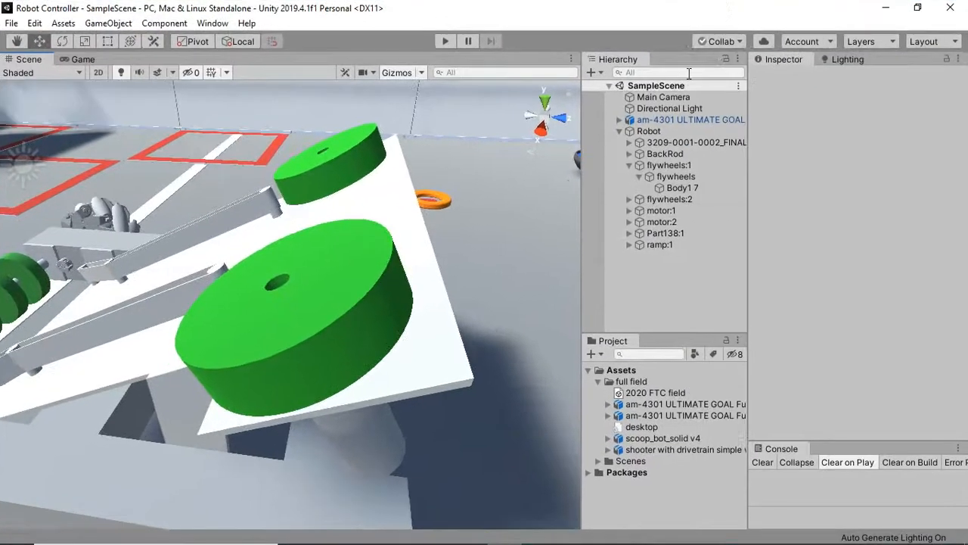
- Select flywheels:1 again and view it together with the whole robot on the field
alt+click(335, 235)
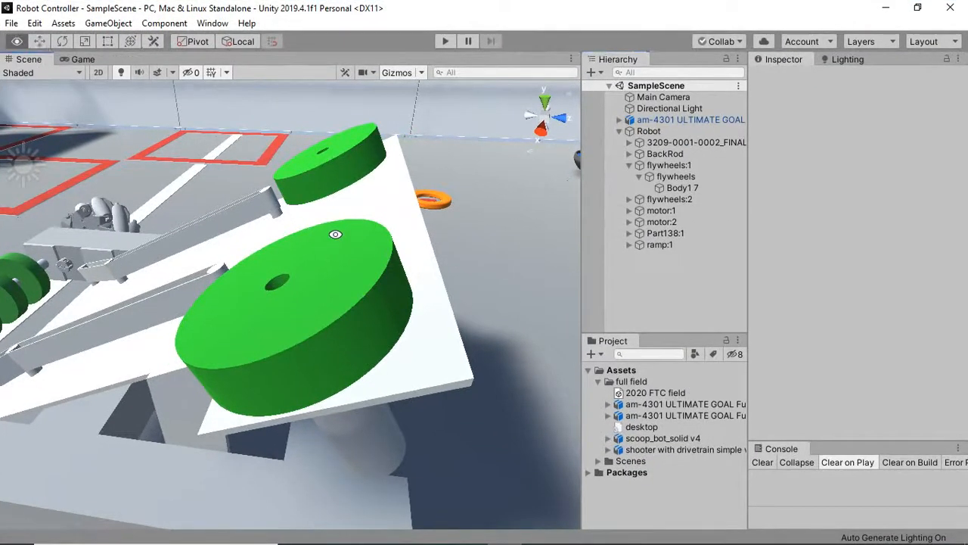
click(676, 166)
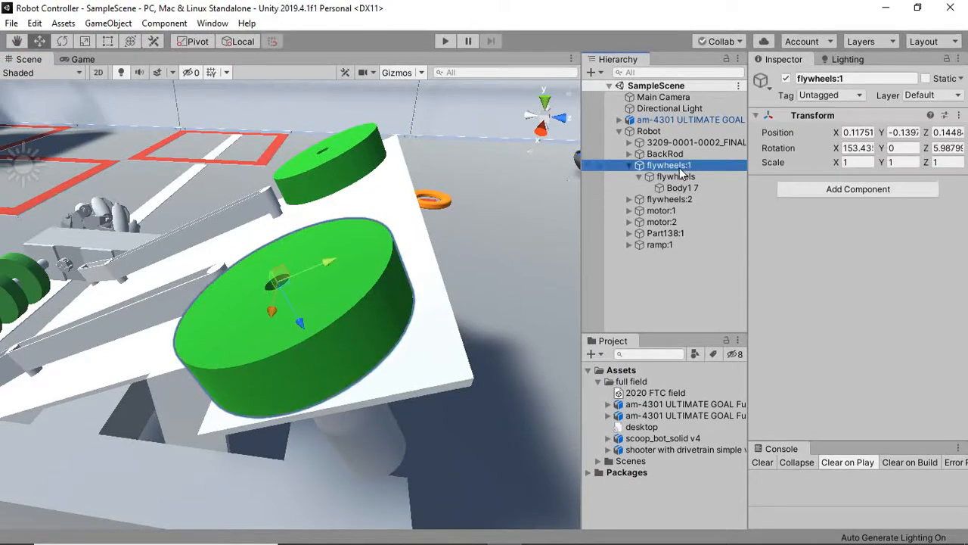
alt+drag(517, 308, 388, 289)
scroll(388, 281, down, 5)
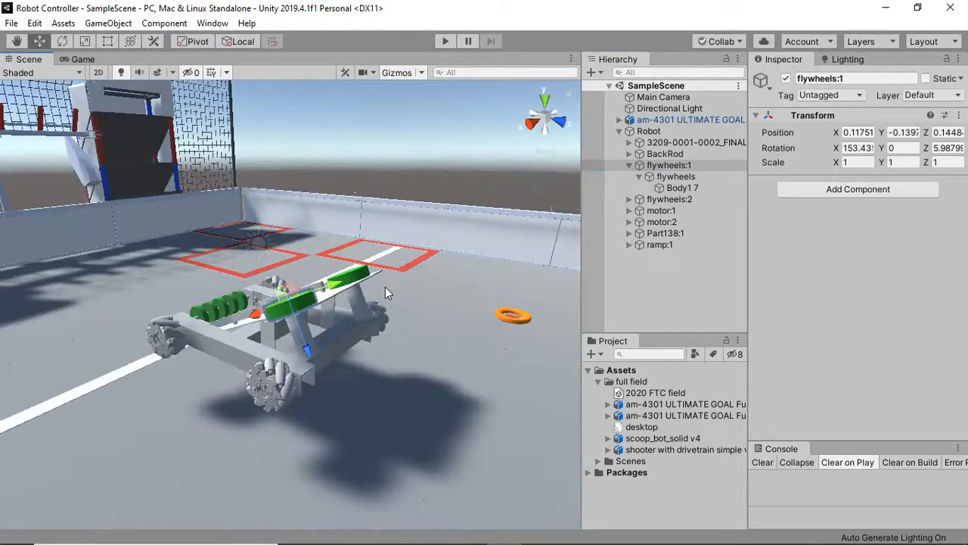
- Rotate motor:2 about its own axis to a Z rotation of about -219.14 degrees and save the scene
scroll(278, 351, up, 5)
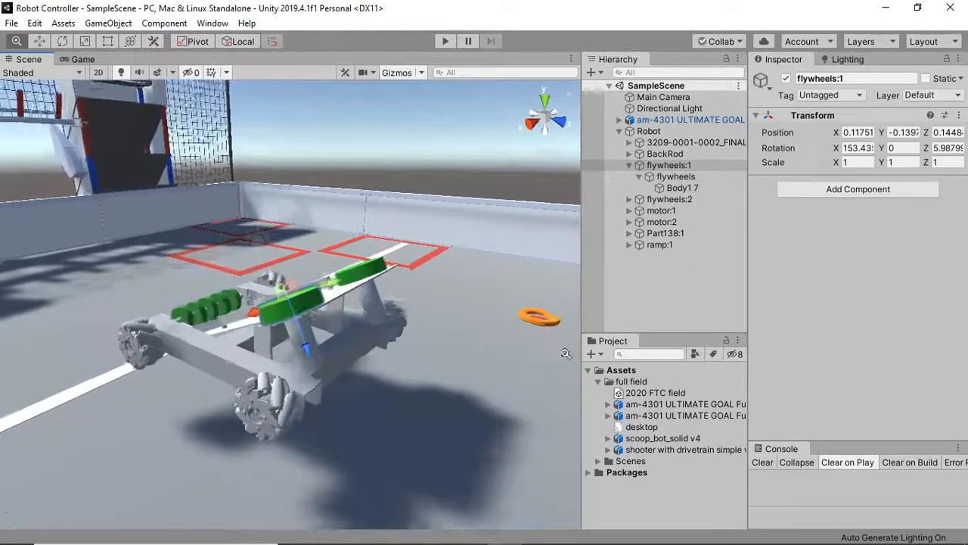
scroll(323, 350, down, 2)
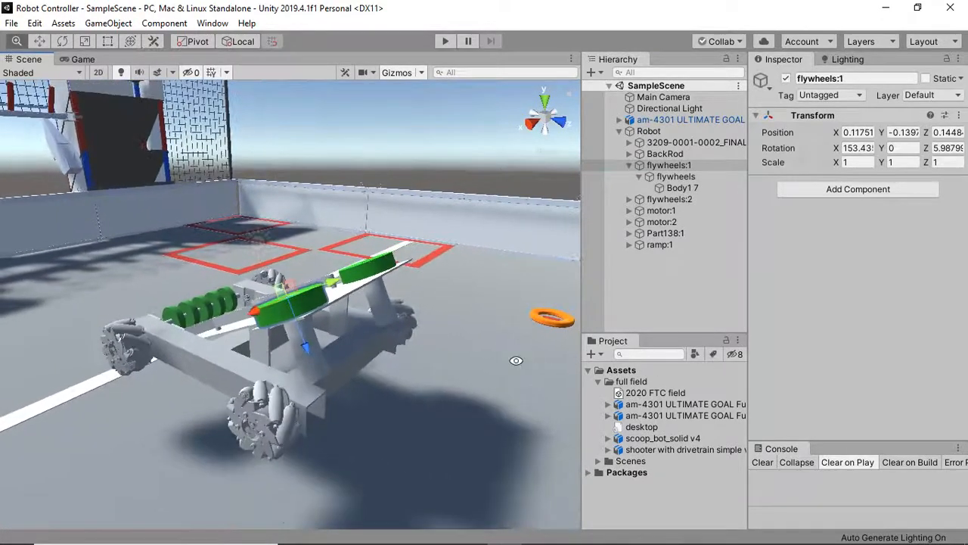
click(319, 367)
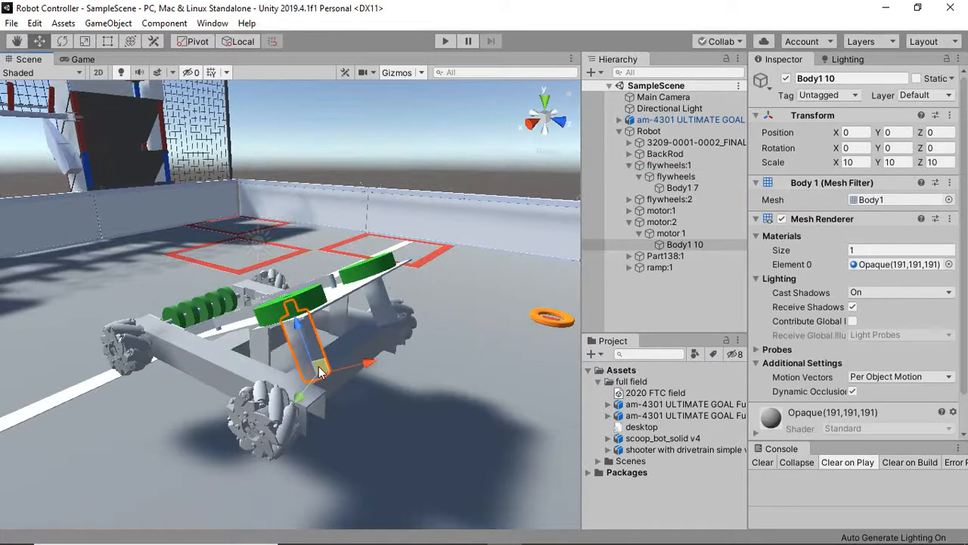
click(681, 221)
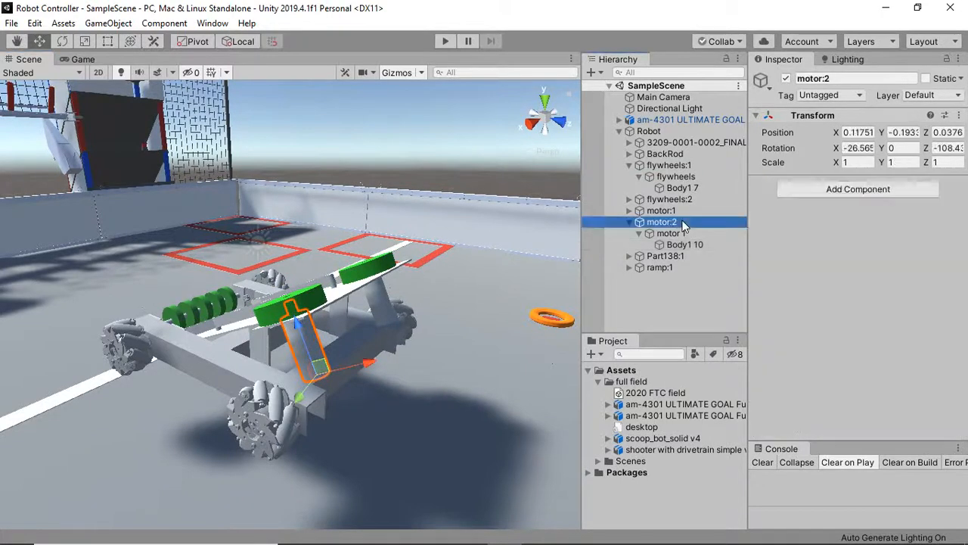
key(e)
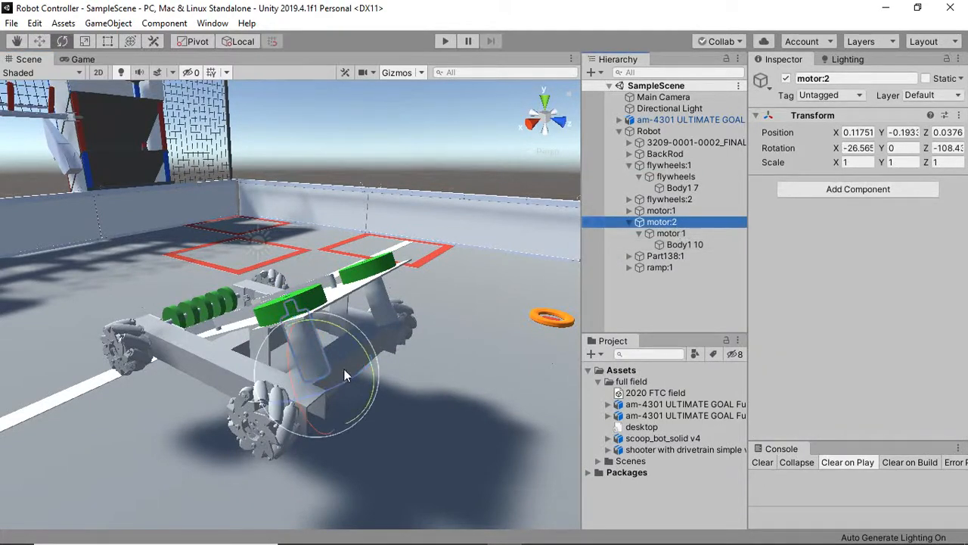
drag(347, 379, 435, 307)
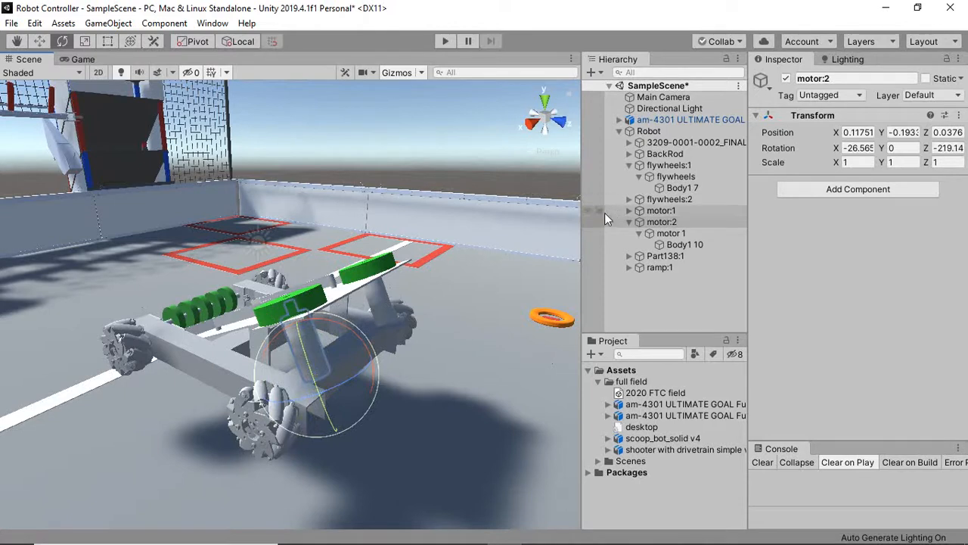
key(ctrl+s)
- Nest flywheels:1 under motor:2 in the scene hierarchy and save the scene
click(627, 222)
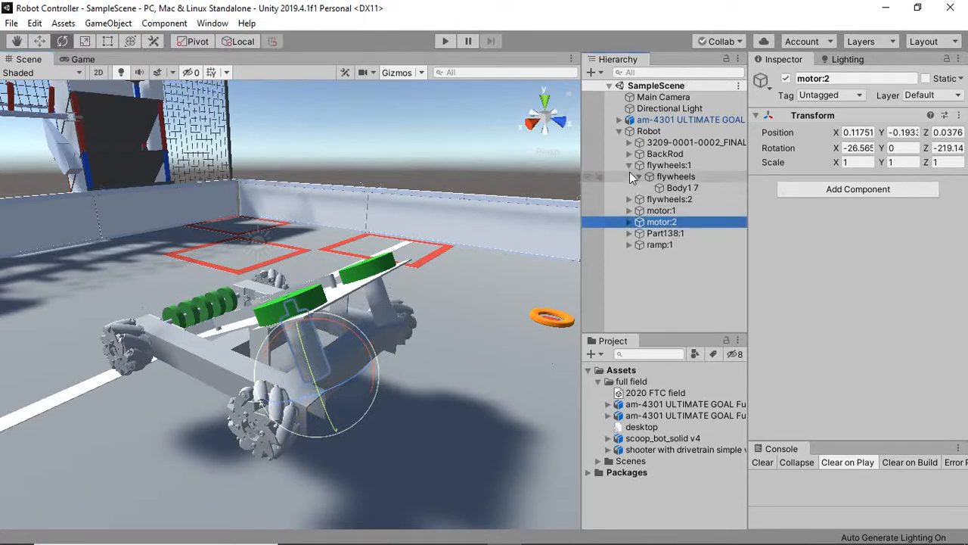
click(629, 165)
click(648, 166)
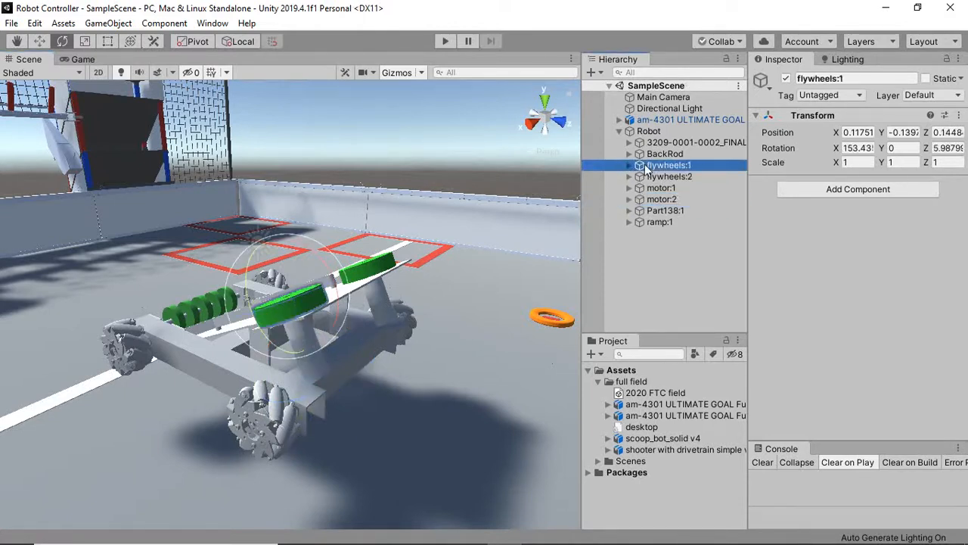
click(656, 199)
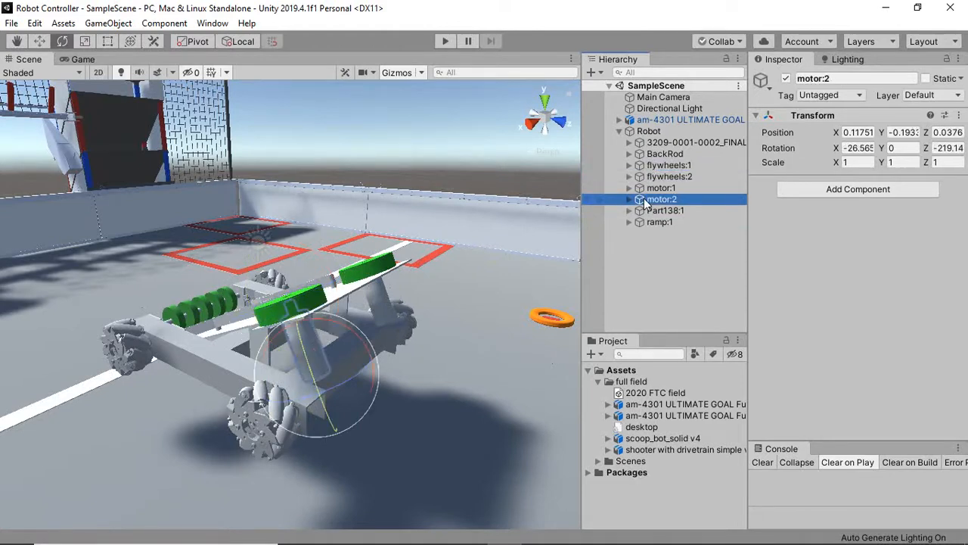
click(652, 165)
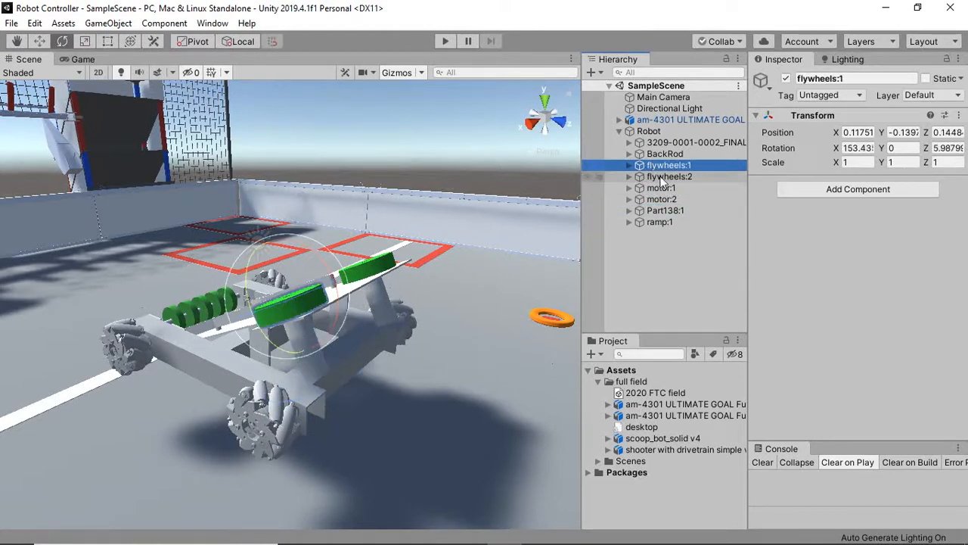
drag(660, 166, 663, 204)
key(ctrl+s)
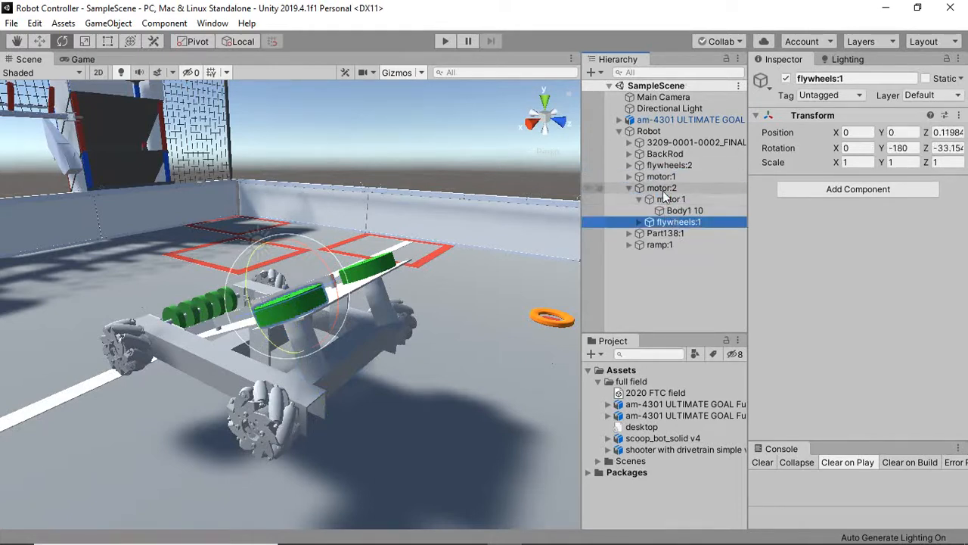
- Undo the last trial change on motor:2 and check its Body1 10 mesh and nested flywheels:1 from another angle
click(656, 191)
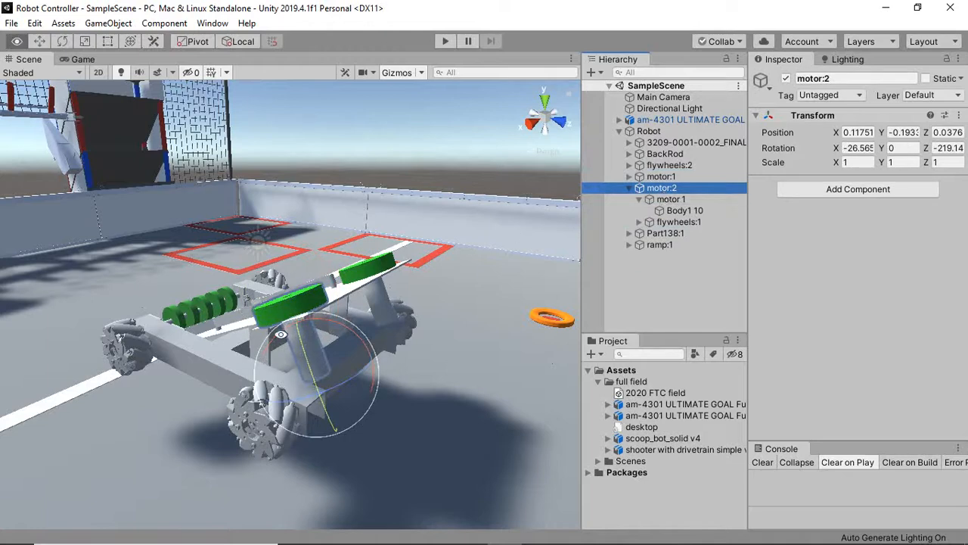
alt+drag(263, 364, 393, 386)
key(ctrl+z)
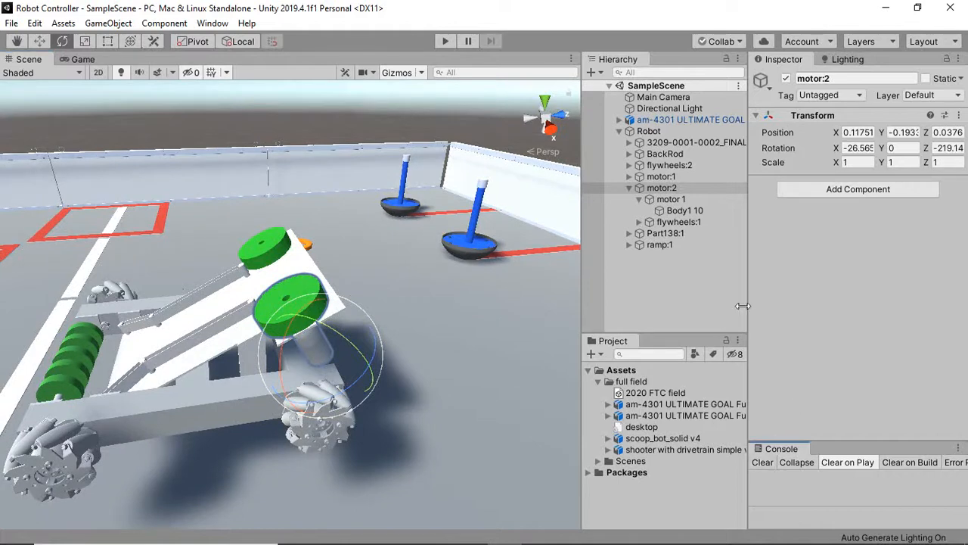
click(632, 189)
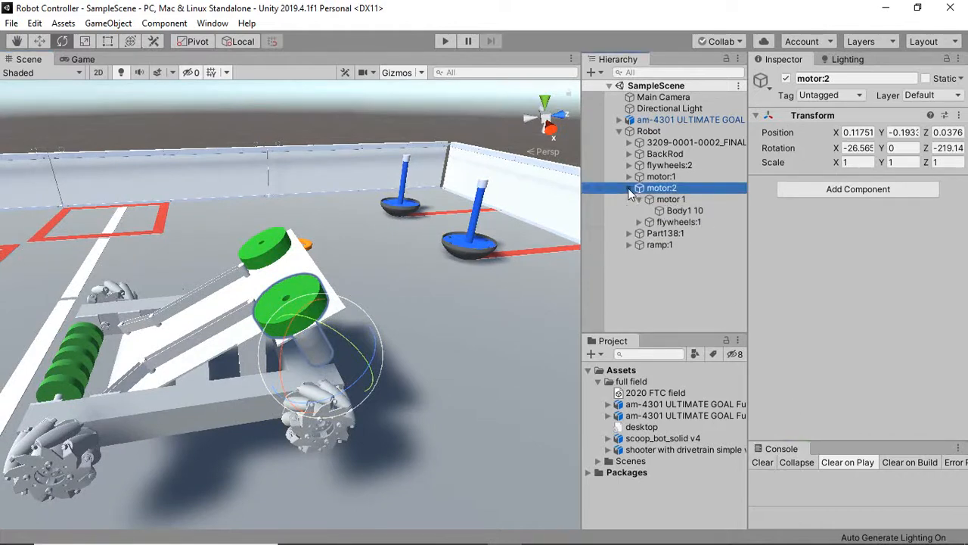
click(677, 211)
click(671, 222)
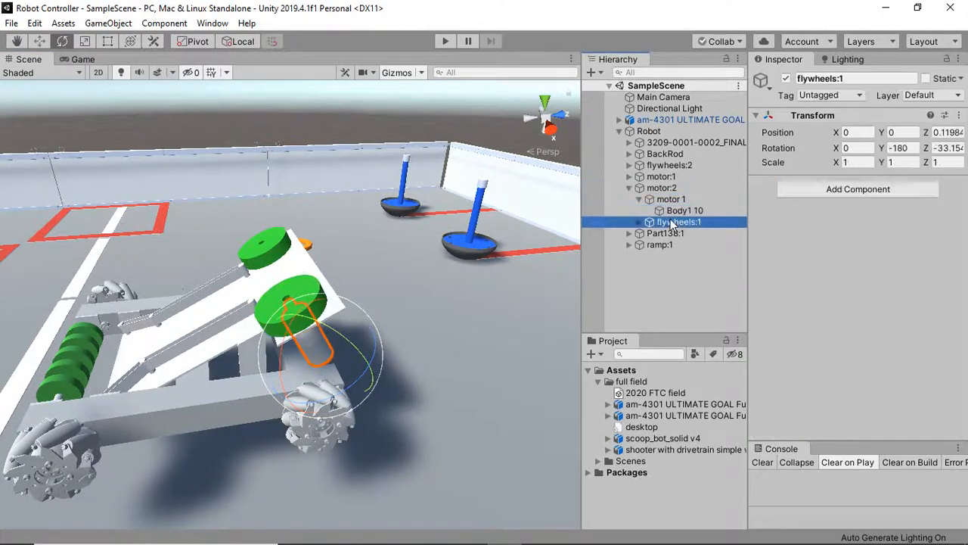
- Add a Hinge Joint to motor:2, freeze its Rigidbody position and set the hinge axis to 0, 0, 1
click(668, 189)
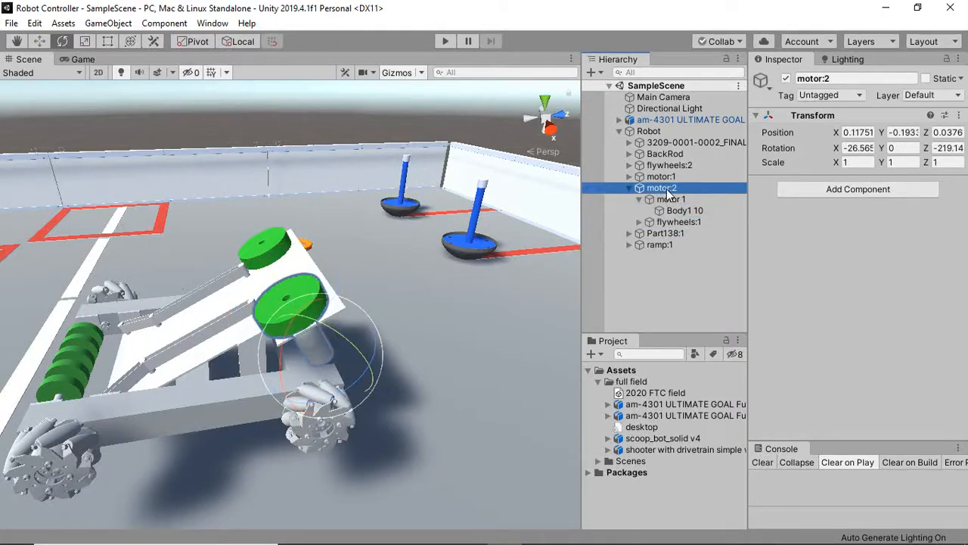
click(845, 191)
text(hinge)
click(829, 237)
scroll(847, 213, down, 3)
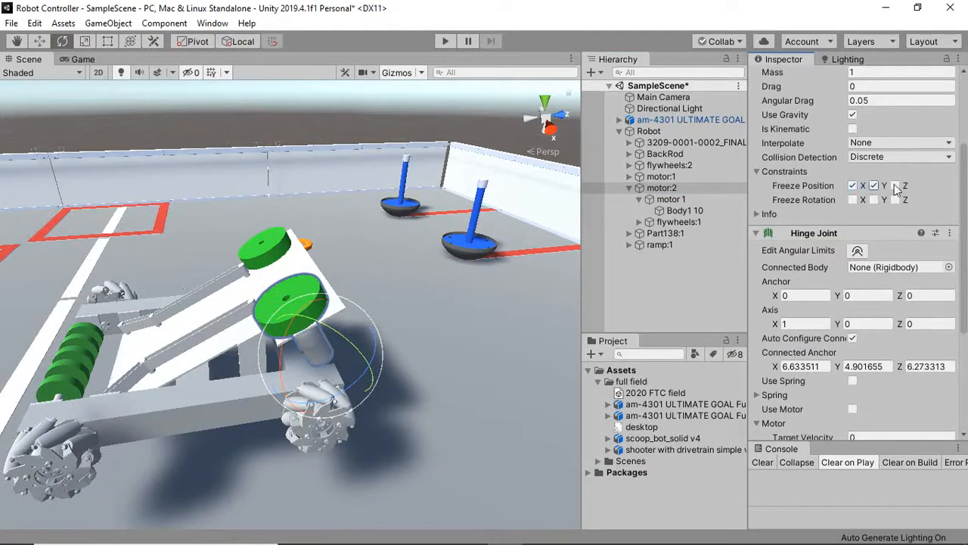
scroll(830, 324, down, 3)
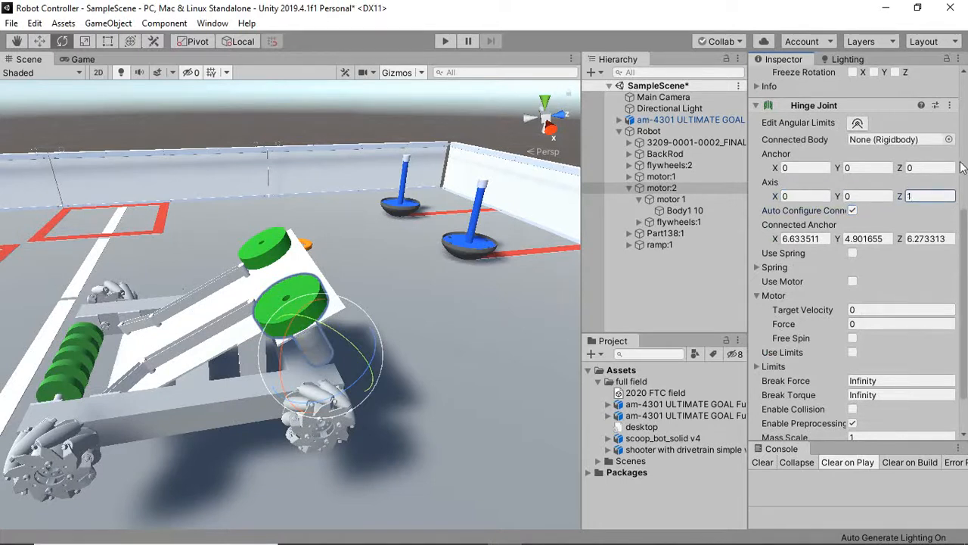
- Enable the motor on motor:2's hinge with target velocity 200 and force 200, and save the scene
click(860, 309)
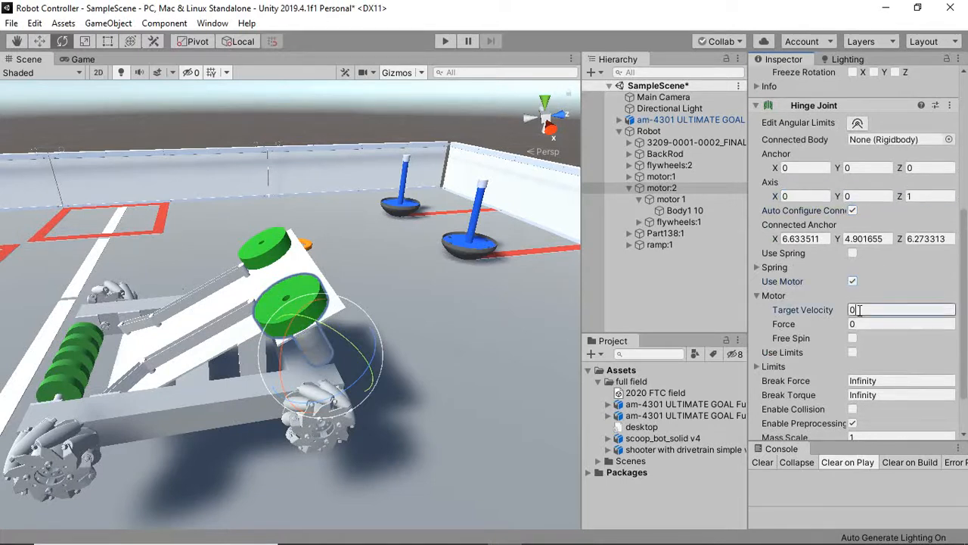
text(200)
key(Tab)
text(2)
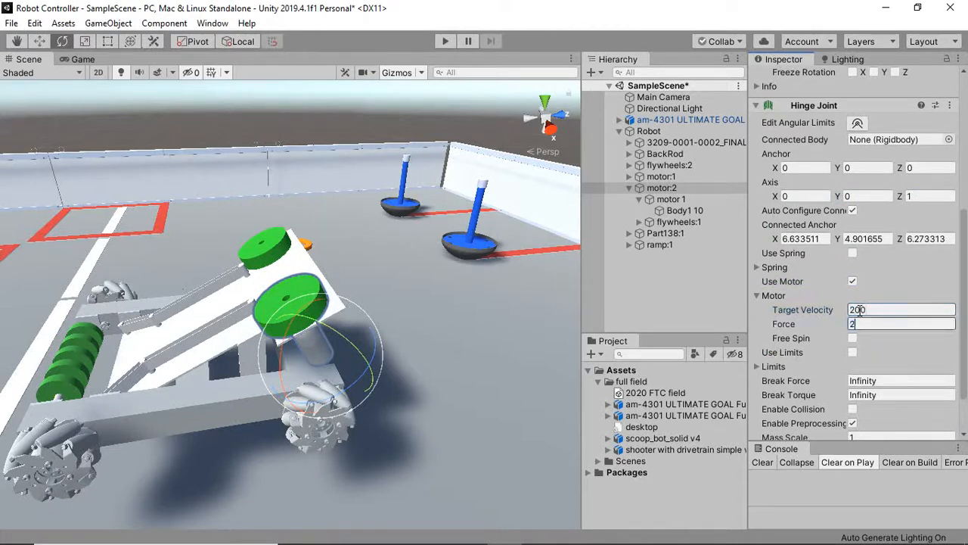
key(ctrl+s)
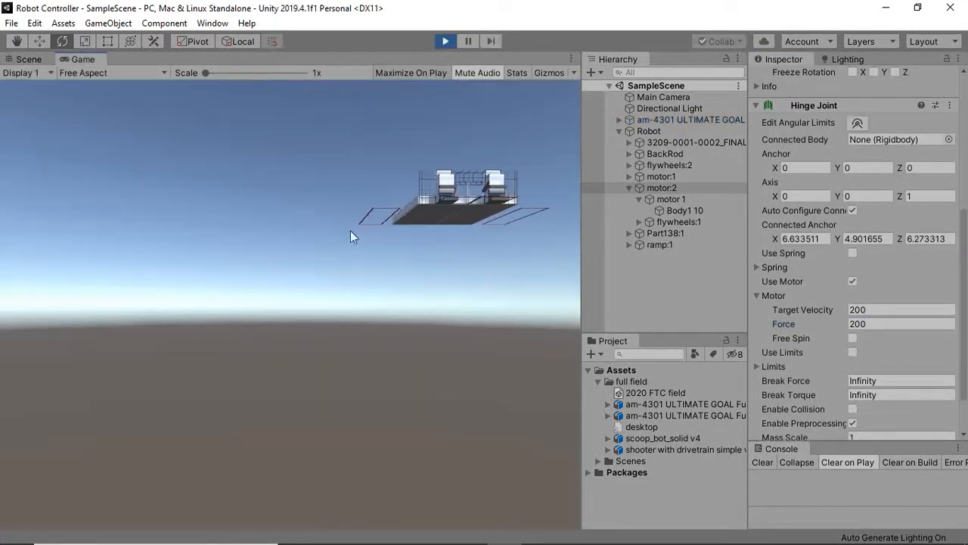
- Watch the motor:2 flywheel in the Scene view during play mode, stop the simulation and collapse motor:2
click(28, 59)
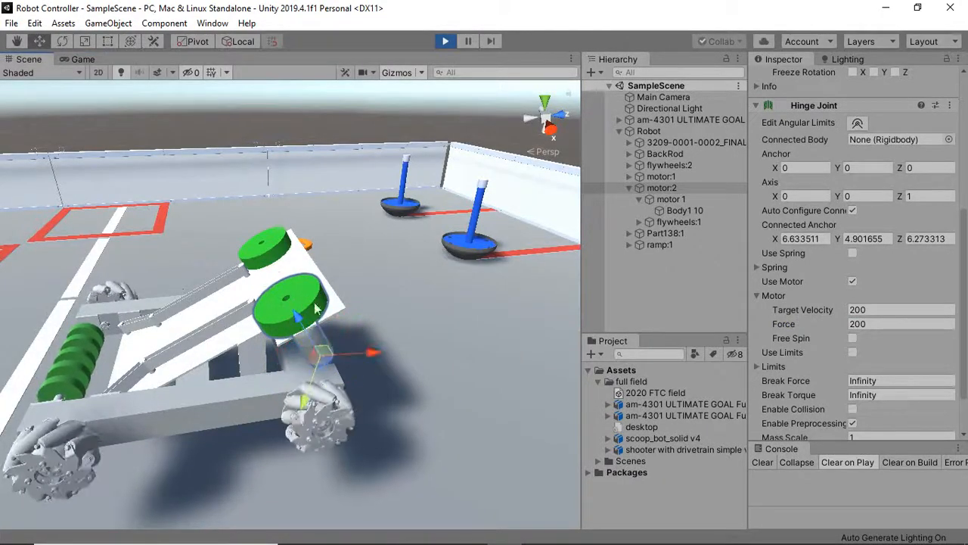
click(444, 42)
click(630, 188)
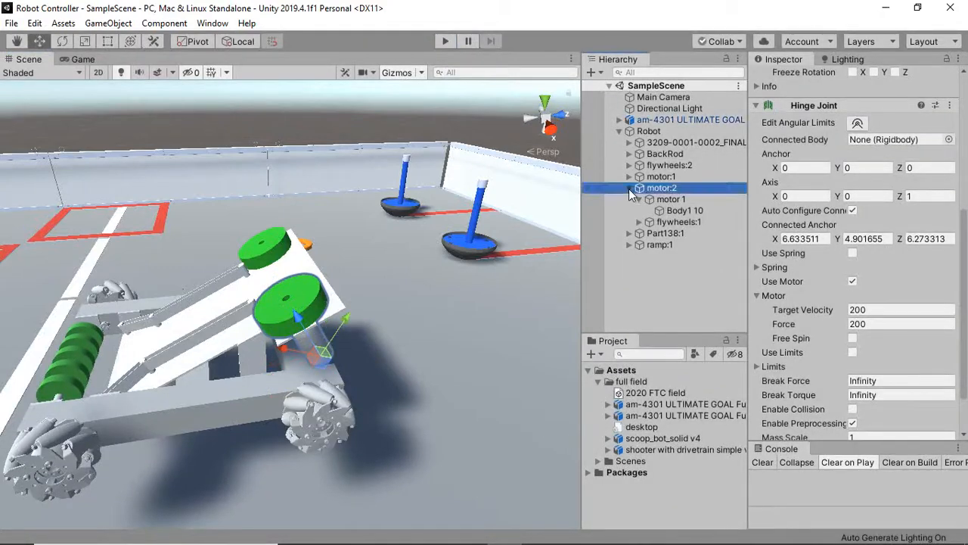
- Nest flywheels:2 under motor:1, the motor directly beneath it, and save the scene
double_click(650, 167)
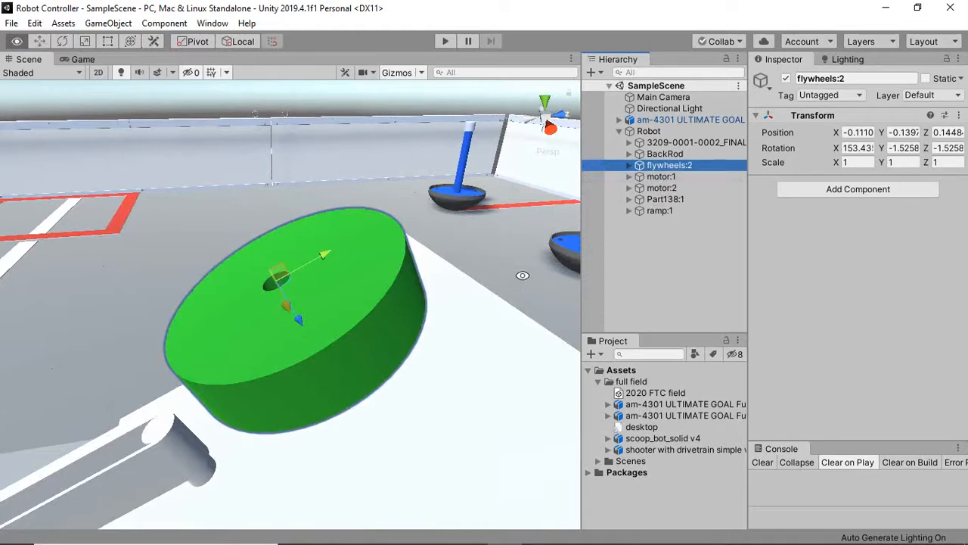
scroll(506, 268, down, 13)
alt+drag(486, 260, 179, 202)
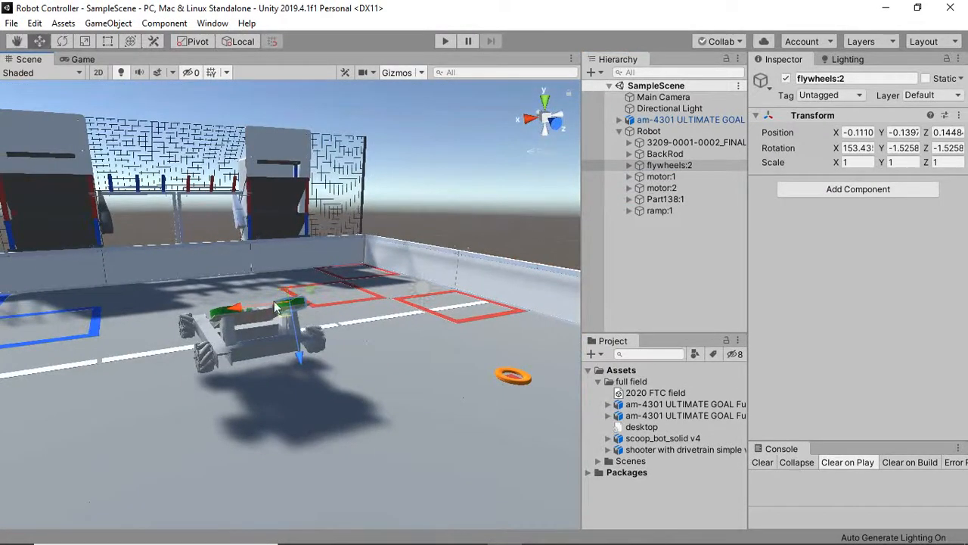
key(f)
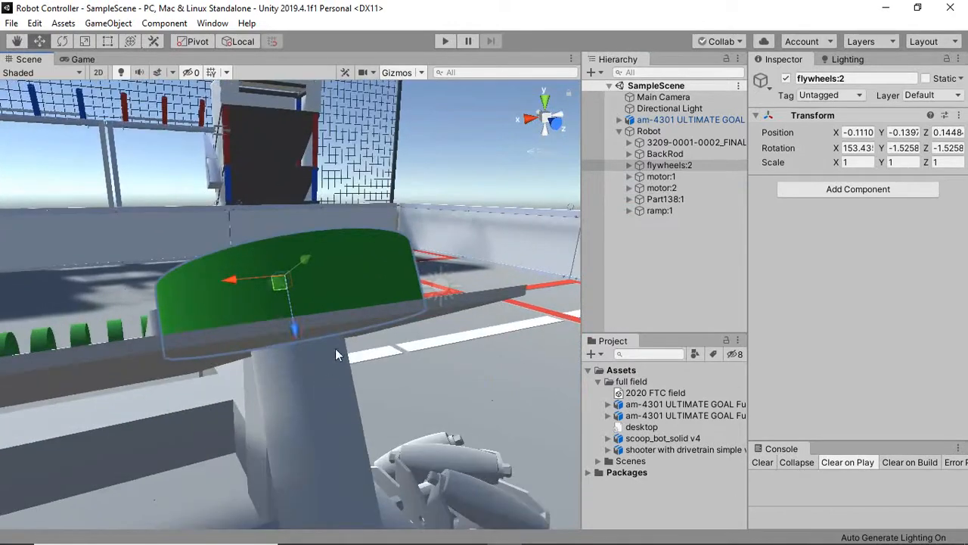
scroll(266, 360, down, 3)
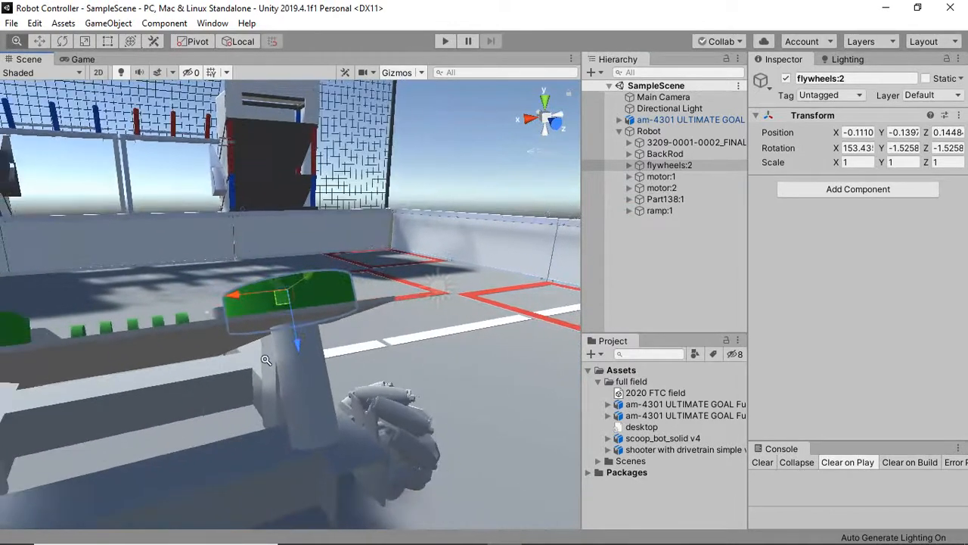
click(666, 176)
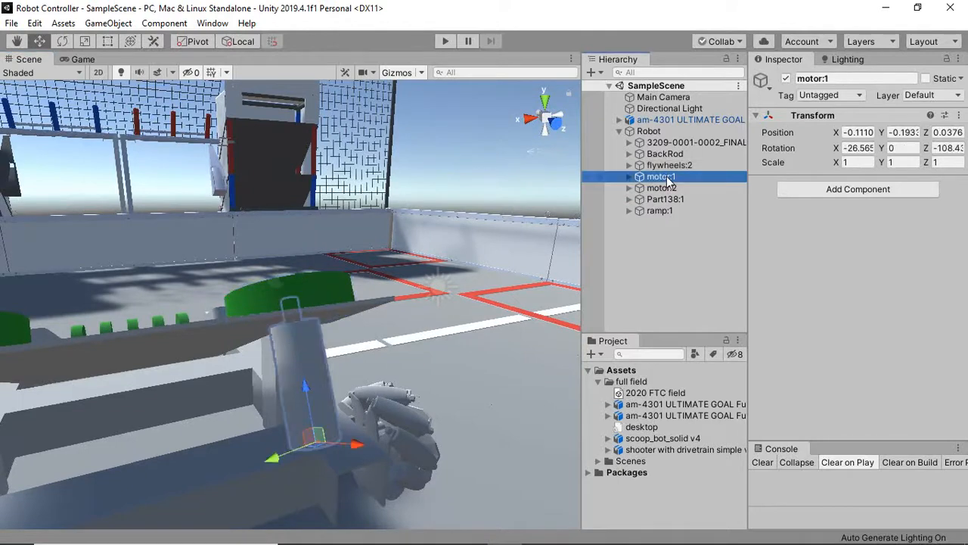
click(665, 154)
drag(668, 165, 670, 181)
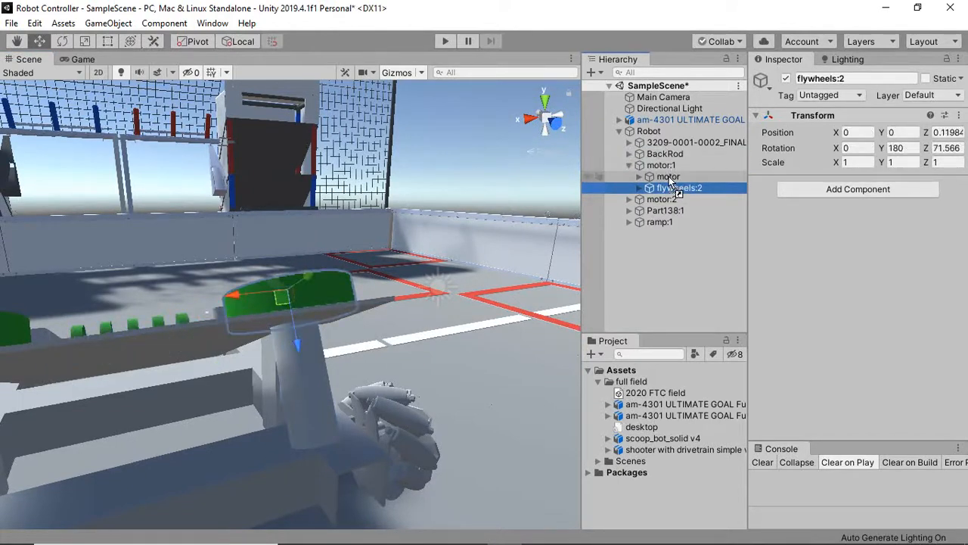
key(ctrl+s)
- Add a Hinge Joint to motor:1 with frozen position, axis 0, 0, 1, and its motor enabled at target velocity 200 and force 200
click(663, 165)
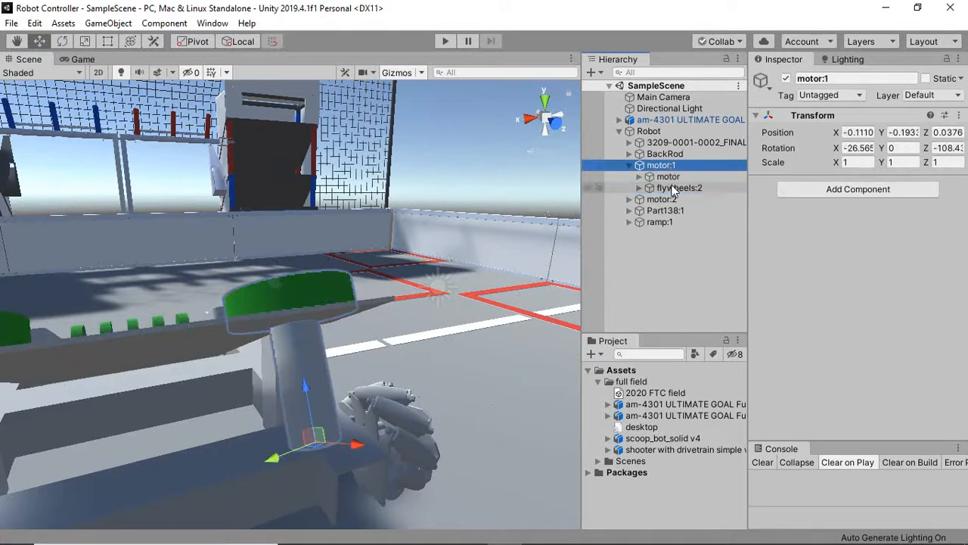
click(672, 187)
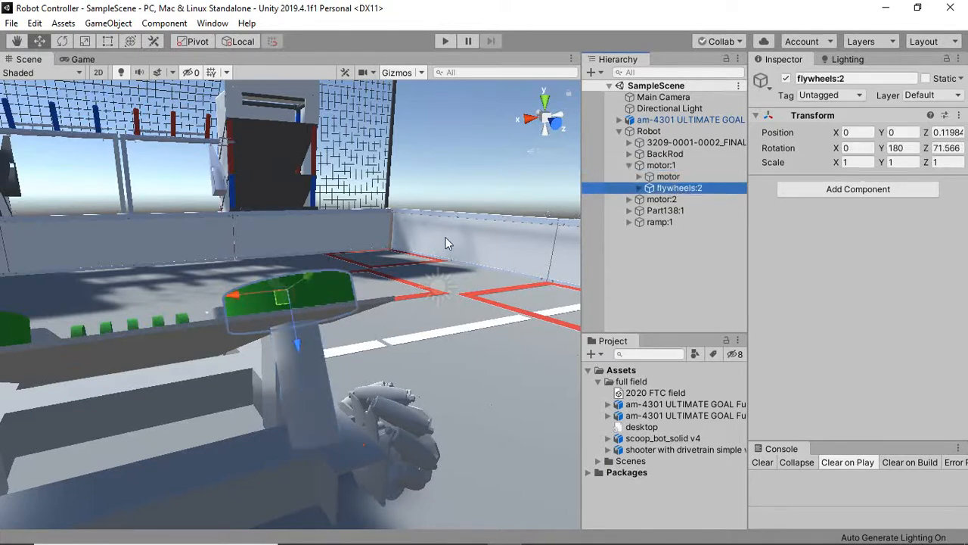
click(670, 167)
click(808, 188)
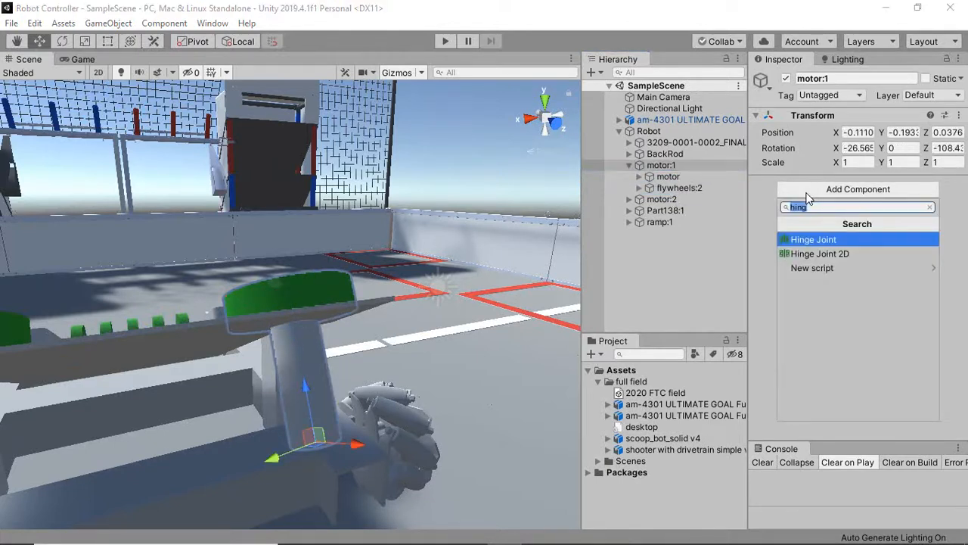
key(Return)
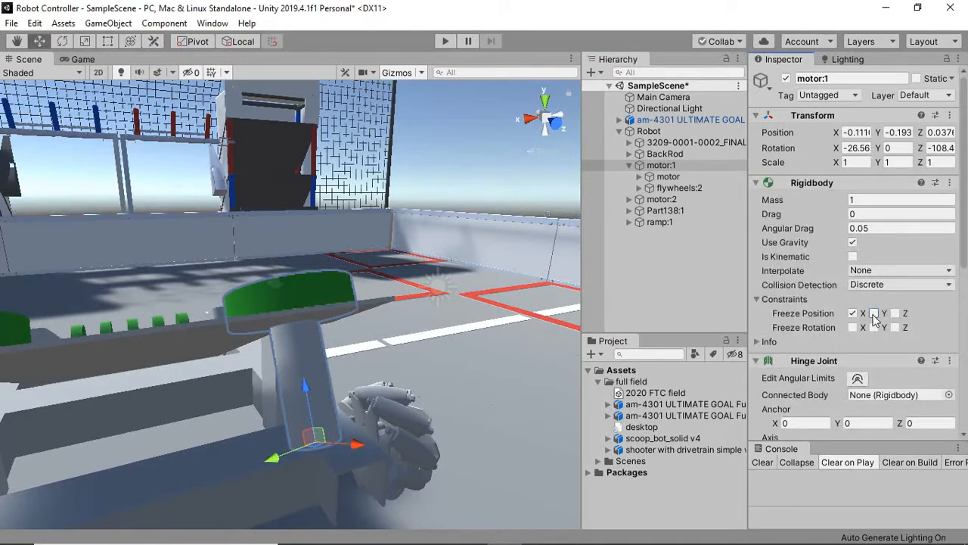
scroll(898, 287, down, 5)
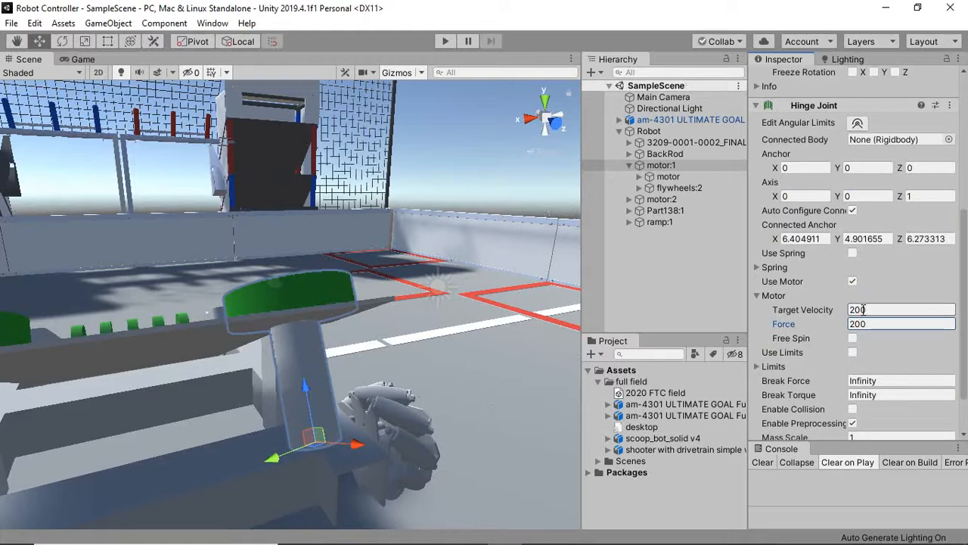
- Run the simulation and view the robot from above in the Scene view to watch both shooter flywheels spin
click(445, 40)
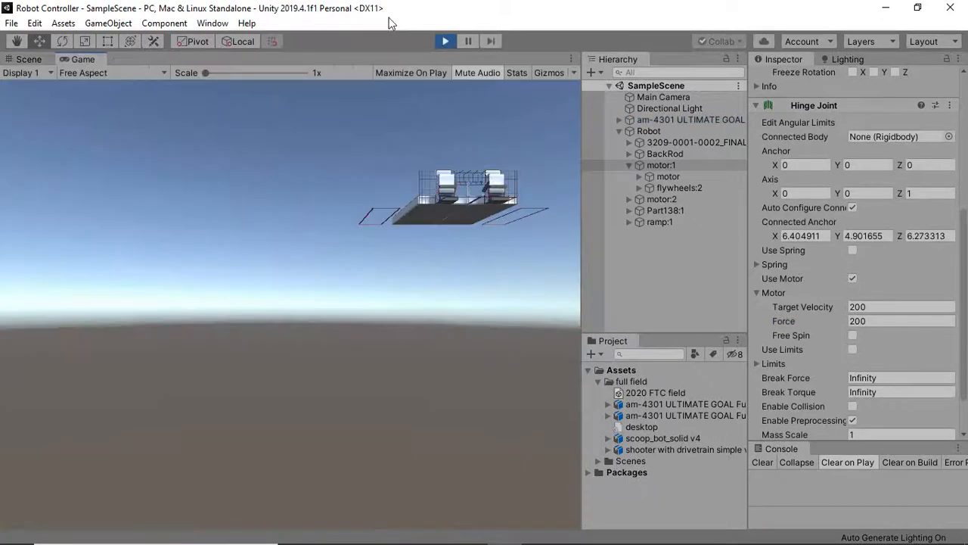
click(22, 62)
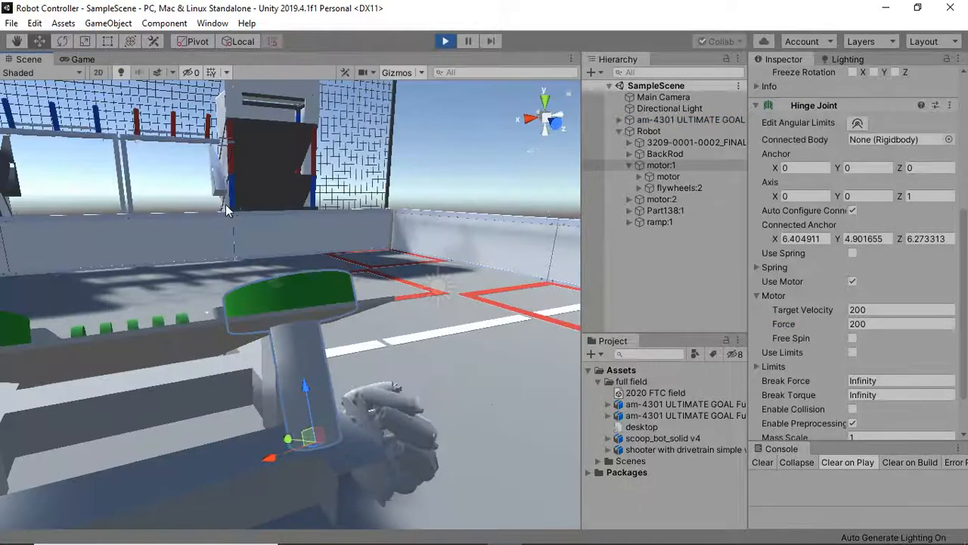
scroll(223, 209, down, 5)
alt+drag(257, 235, 216, 401)
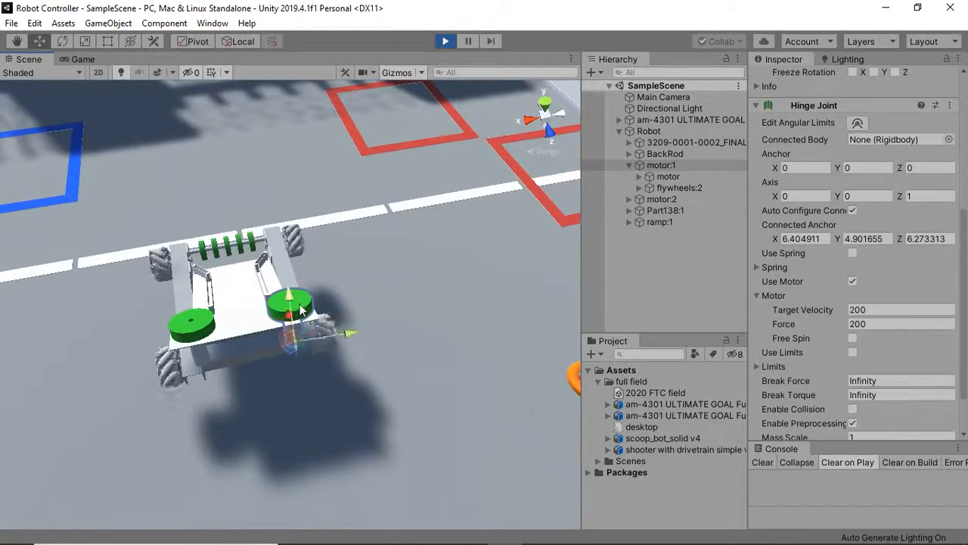
- Stop the simulation, set the hinge axis Z of both motor:1 and motor:2 to -1, and save the scene
ctrl+click(682, 202)
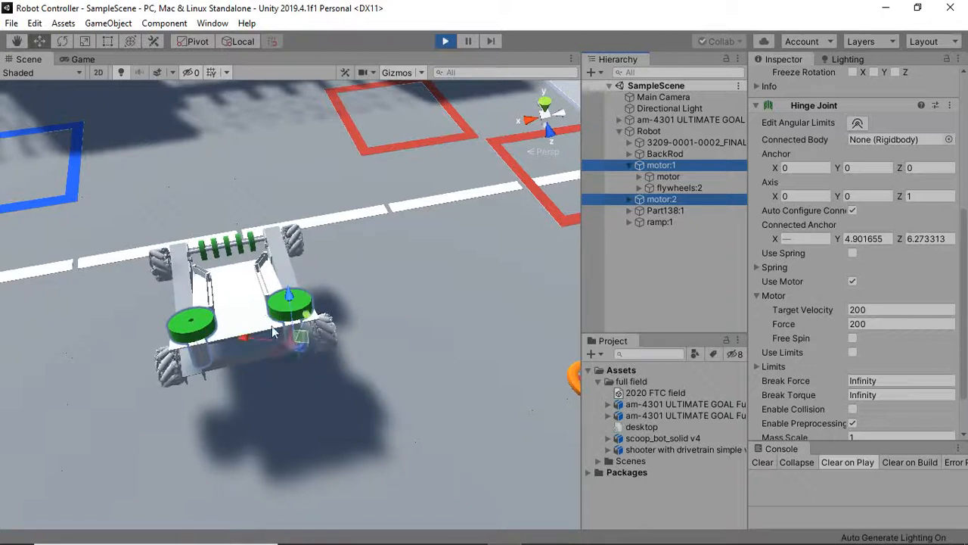
click(445, 42)
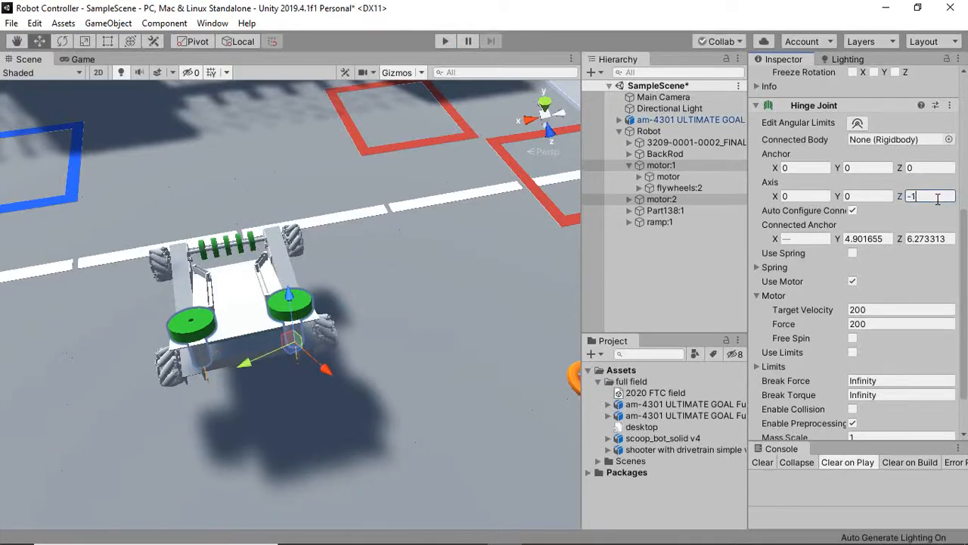
- Run the simulation in the Scene view and compare the rotation of motor:1 and motor:2 by inspecting each alternately
click(447, 42)
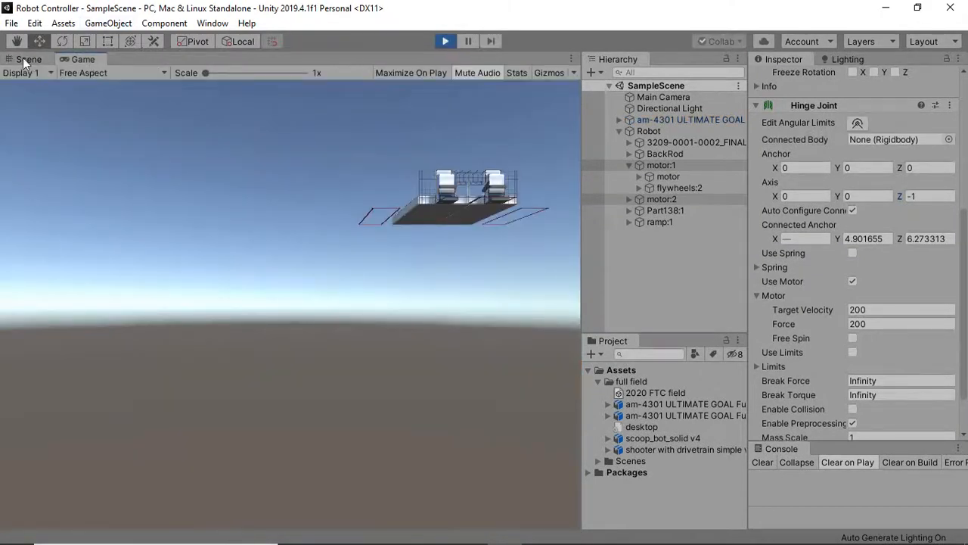
click(27, 59)
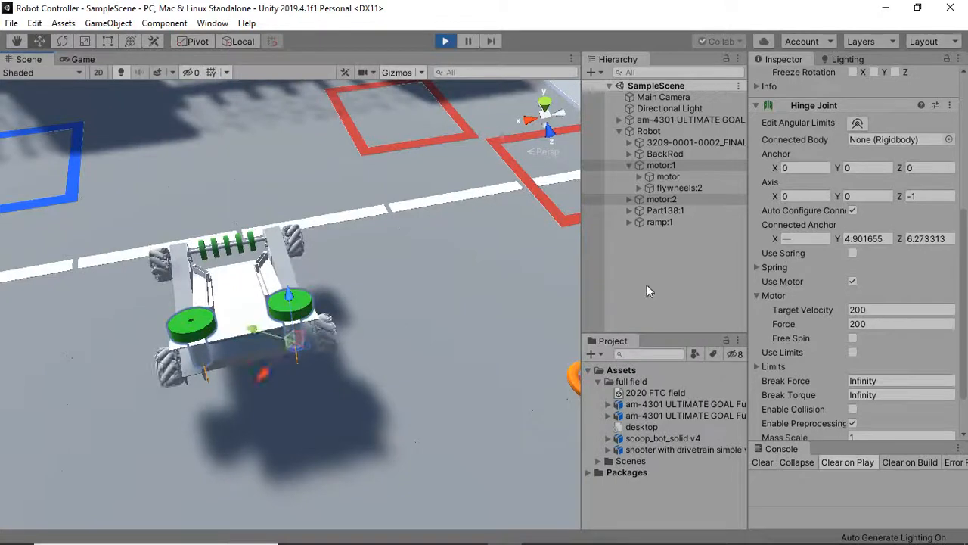
click(629, 166)
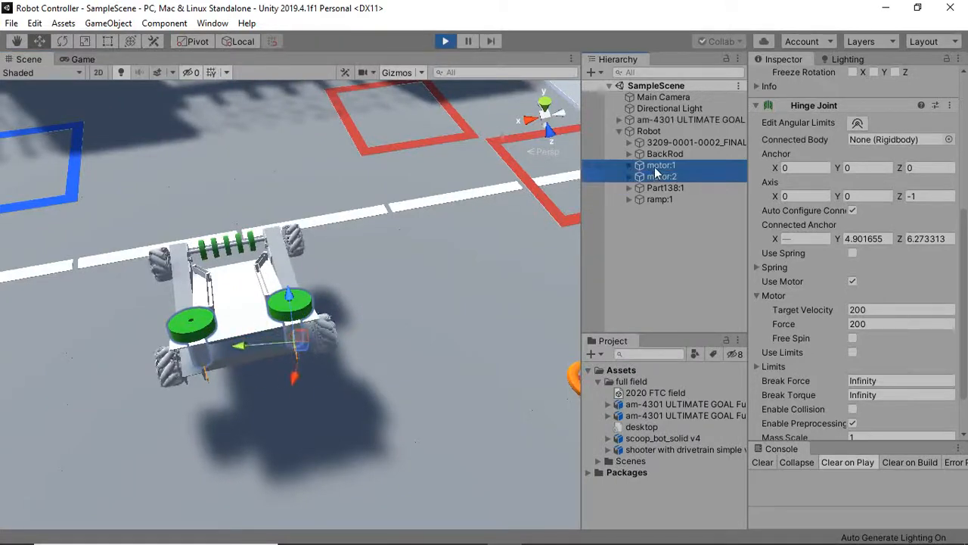
click(673, 167)
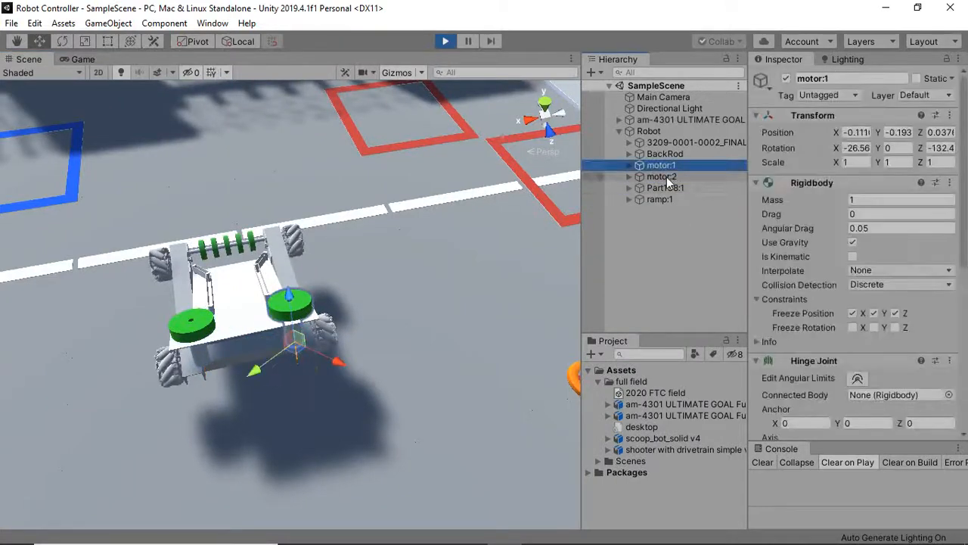
click(666, 177)
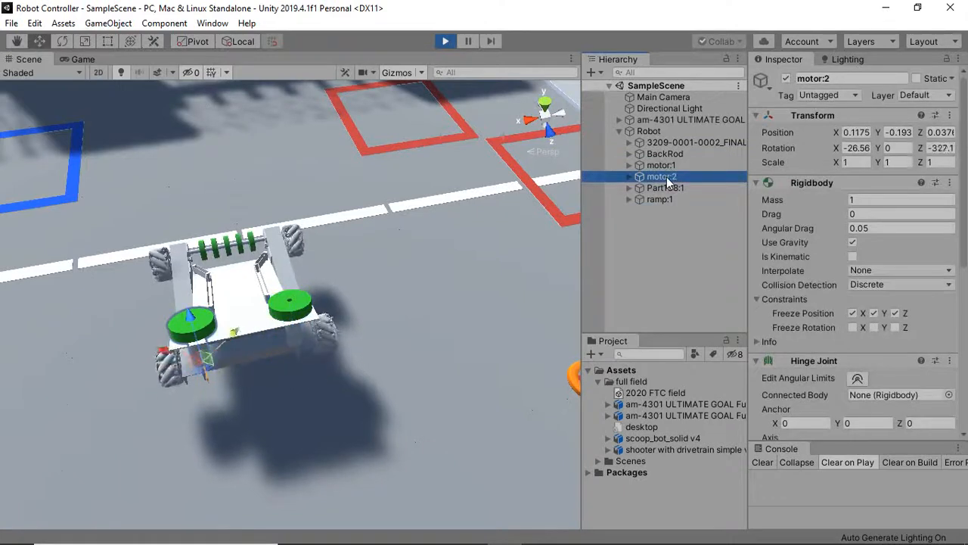
click(672, 165)
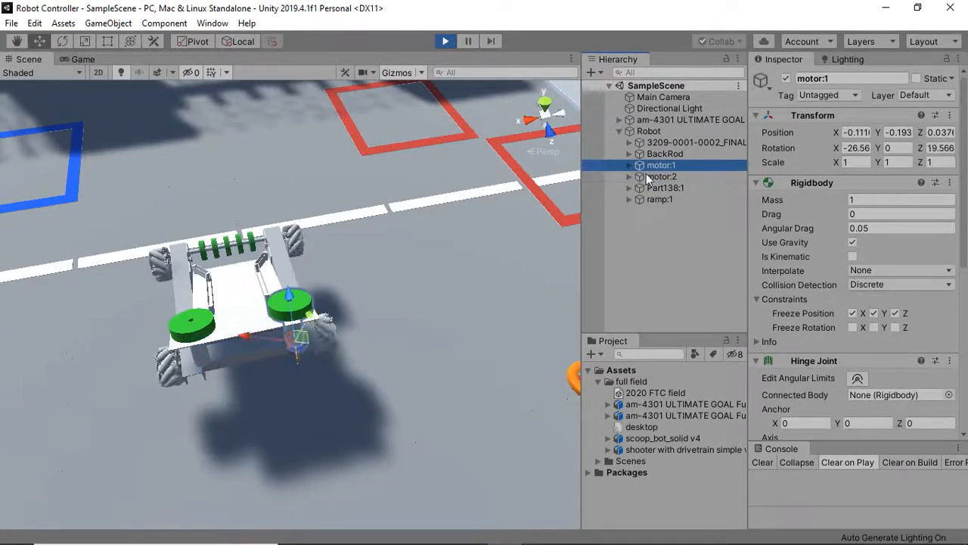
click(649, 178)
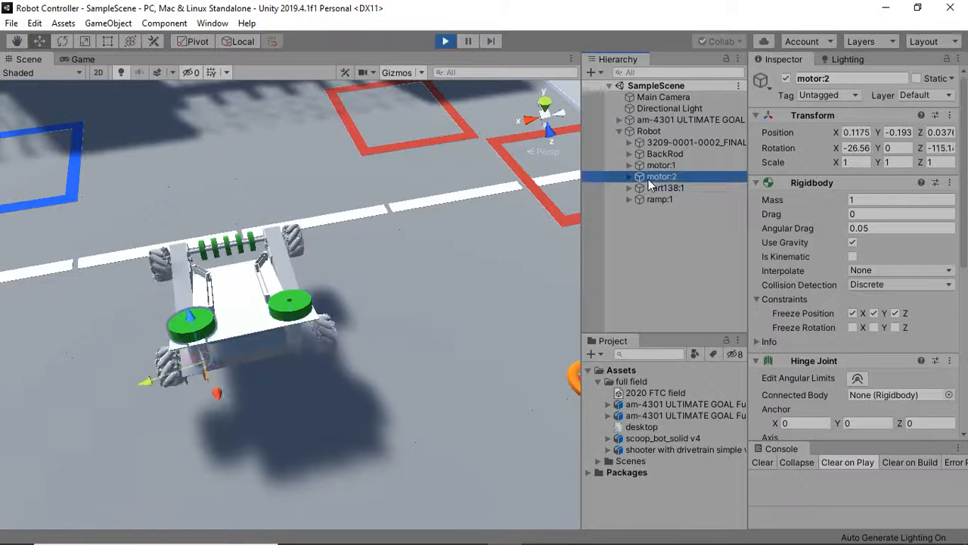
click(664, 166)
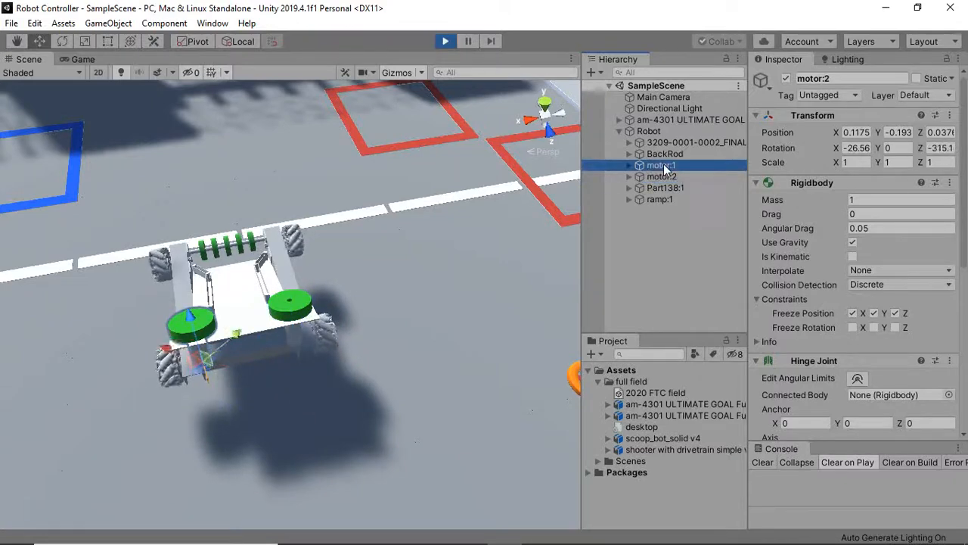
- Stop the simulation and set the hinge axis Z of motor:1 to 1
click(446, 42)
scroll(900, 256, down, 6)
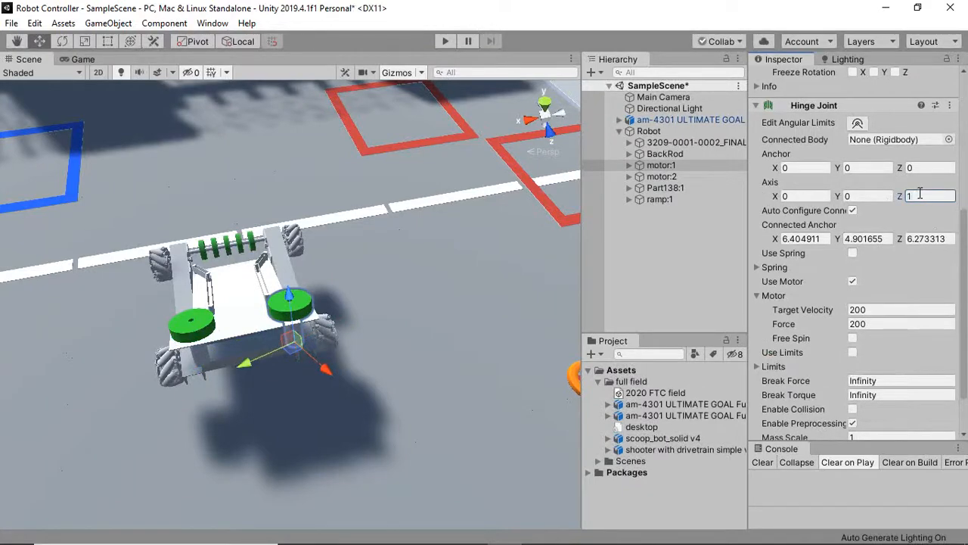
- Run the simulation, watch the flywheels in the Scene view, inspect motor:2's hinge settings and clear the console
click(454, 41)
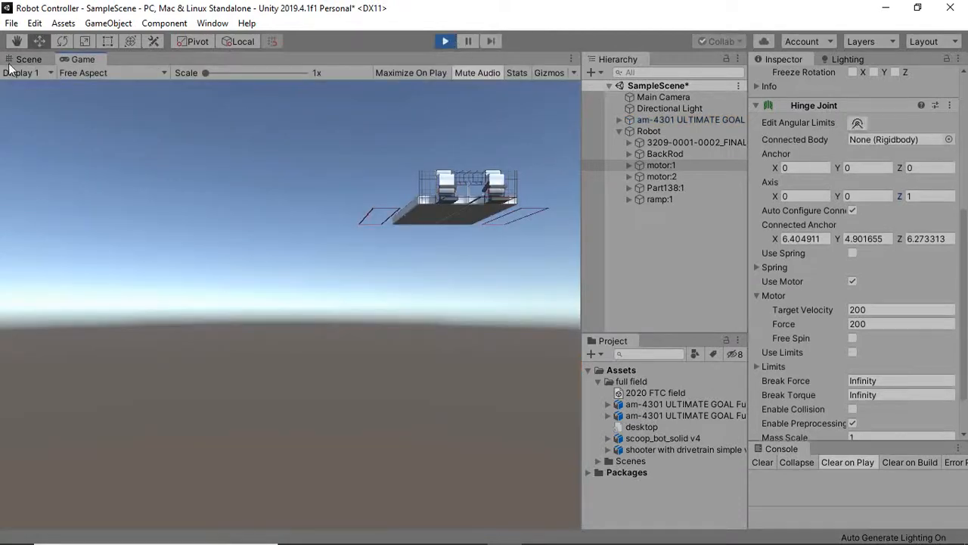
click(25, 60)
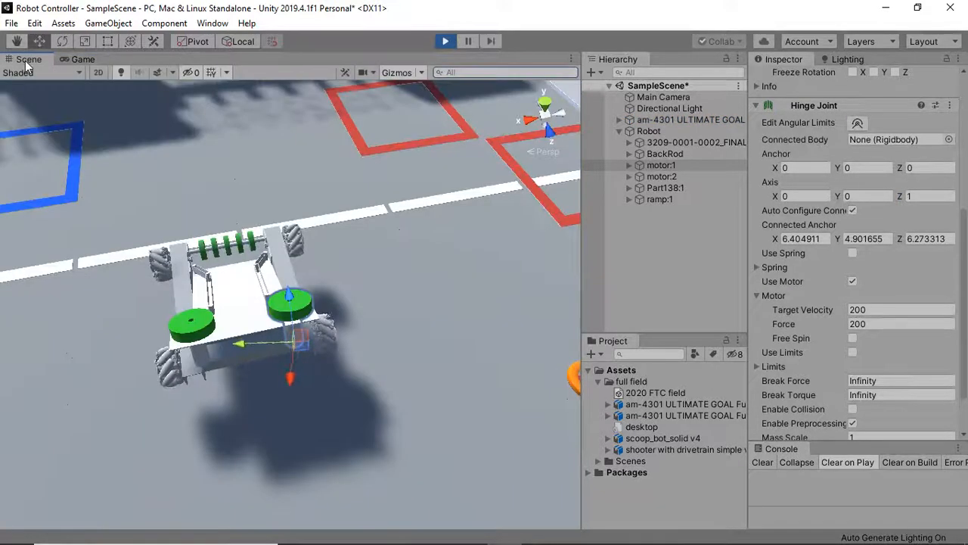
click(687, 175)
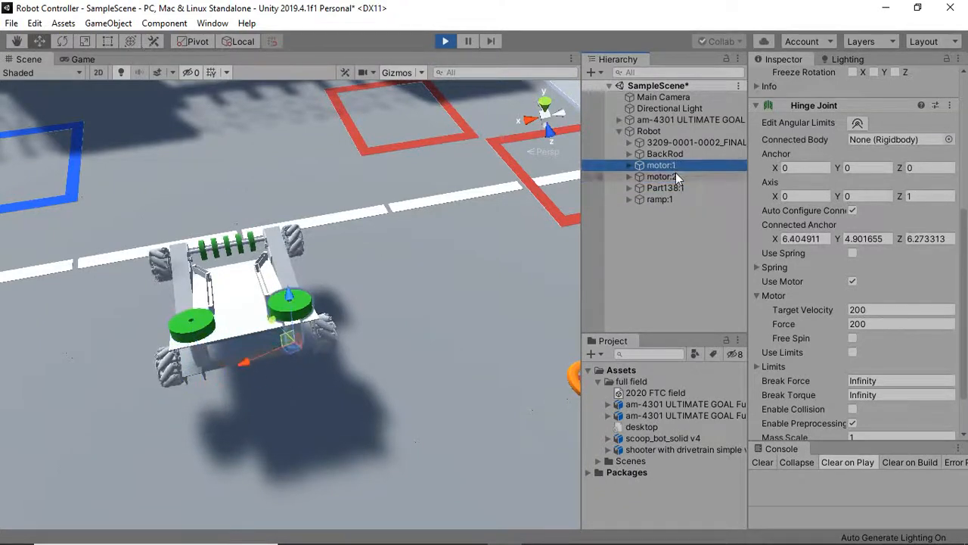
click(764, 463)
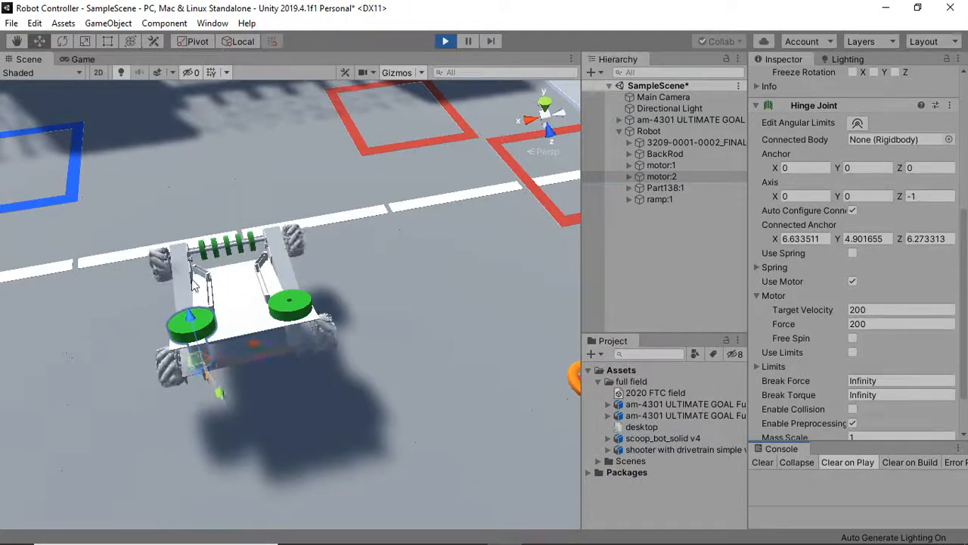
alt+drag(214, 281, 219, 282)
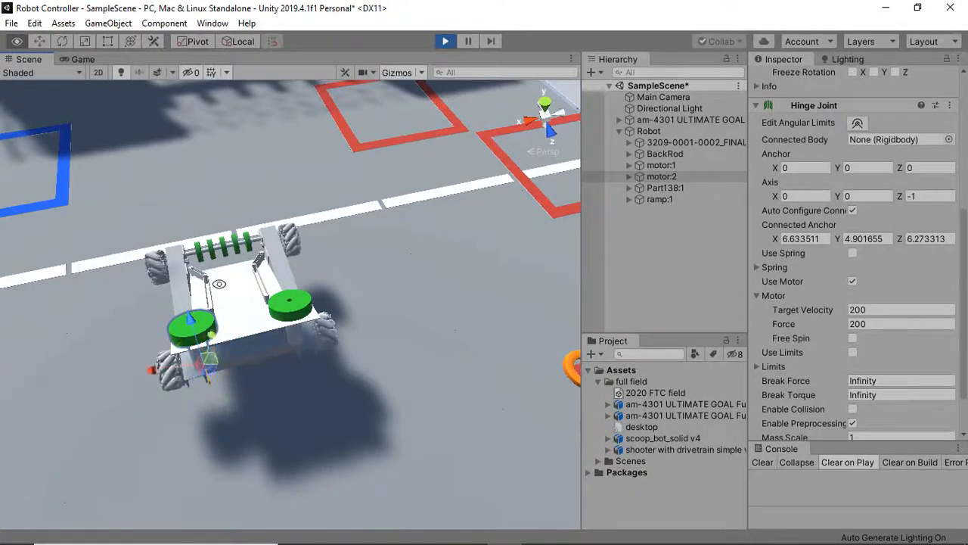
- Collapse the field model and Robot in the hierarchy, clear the selection and stop the simulation
click(223, 304)
click(224, 305)
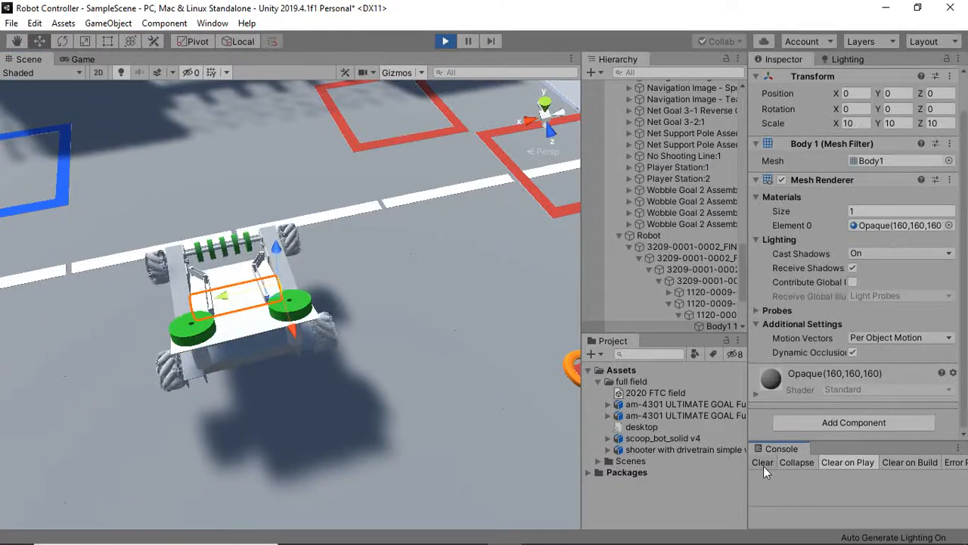
drag(373, 267, 261, 227)
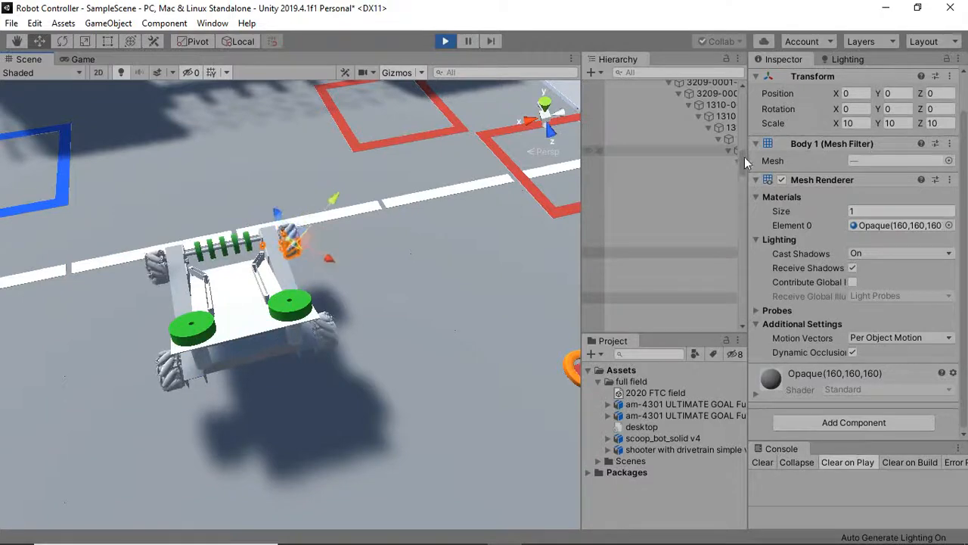
click(742, 85)
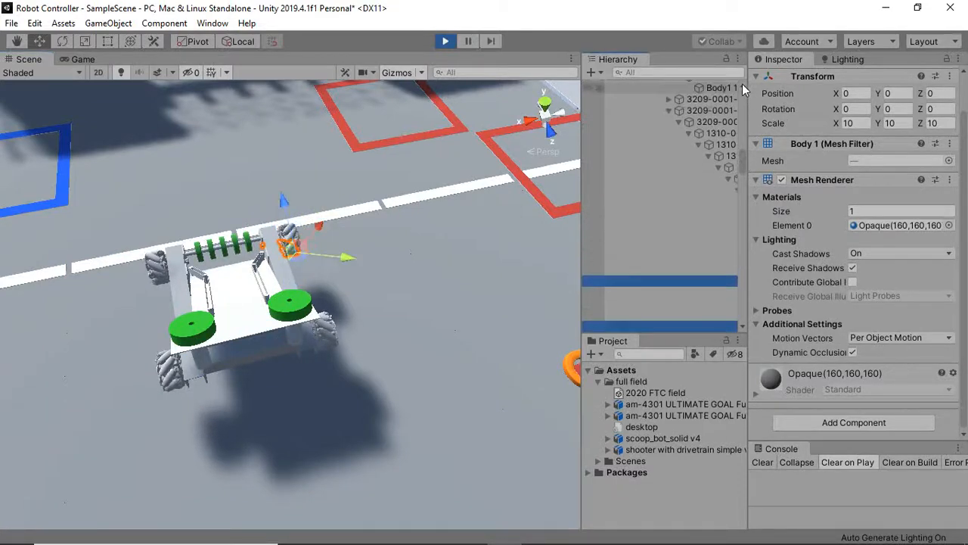
drag(742, 155, 741, 74)
click(742, 72)
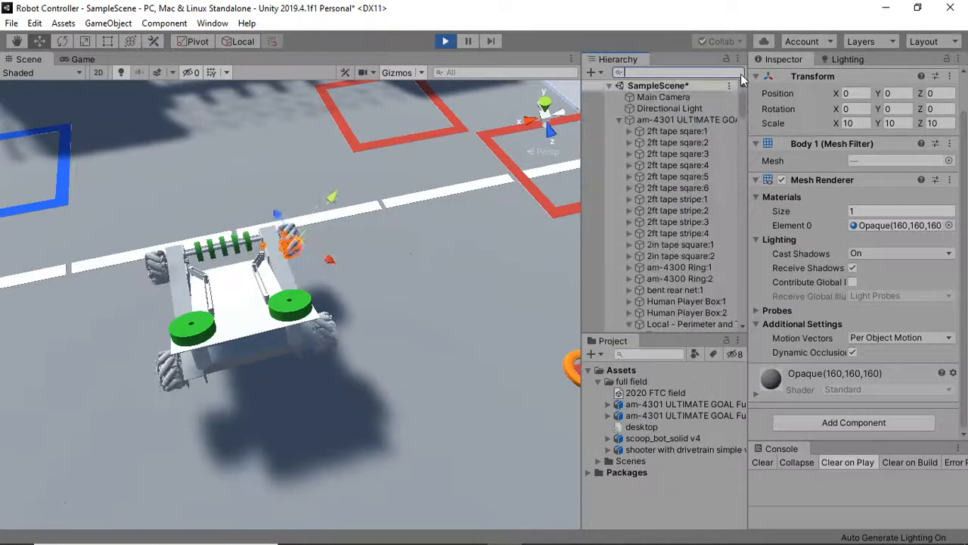
click(620, 118)
click(617, 132)
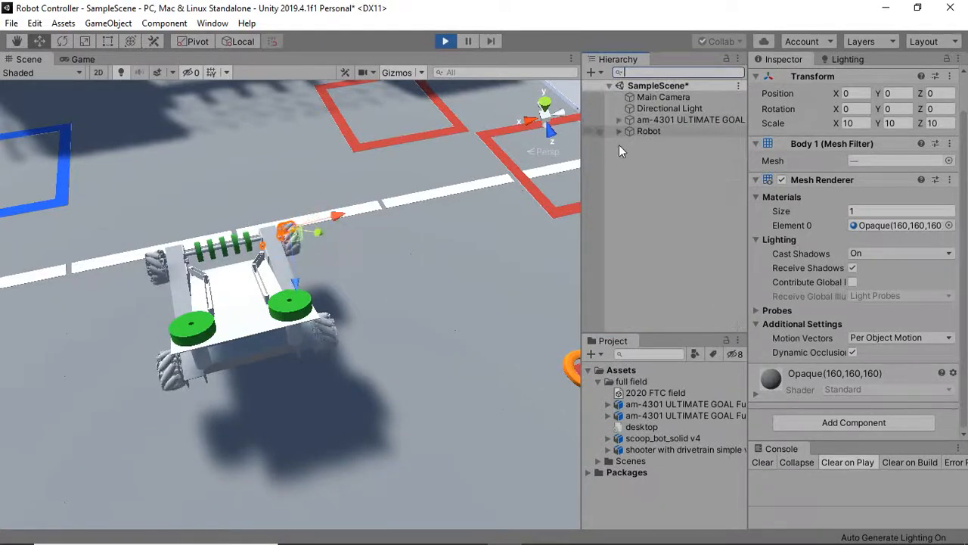
click(604, 175)
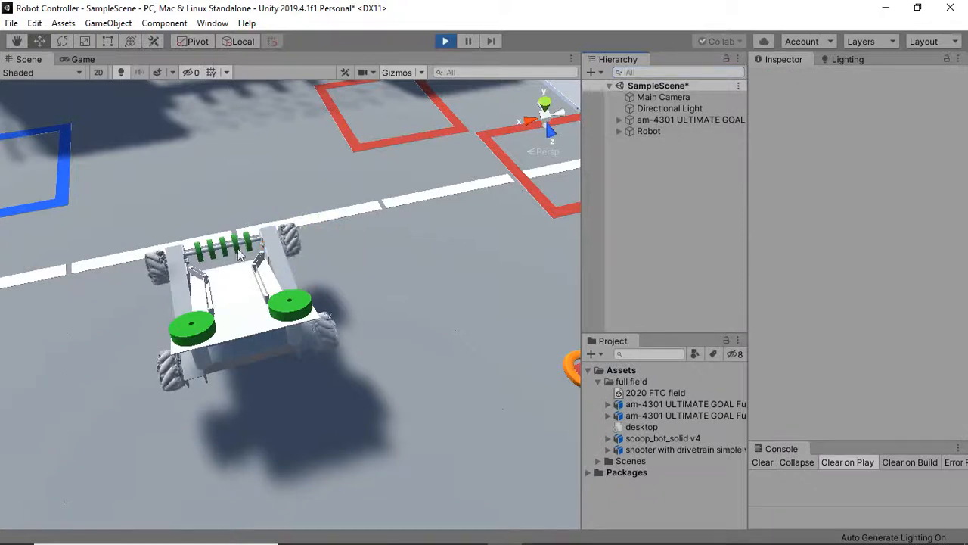
click(446, 42)
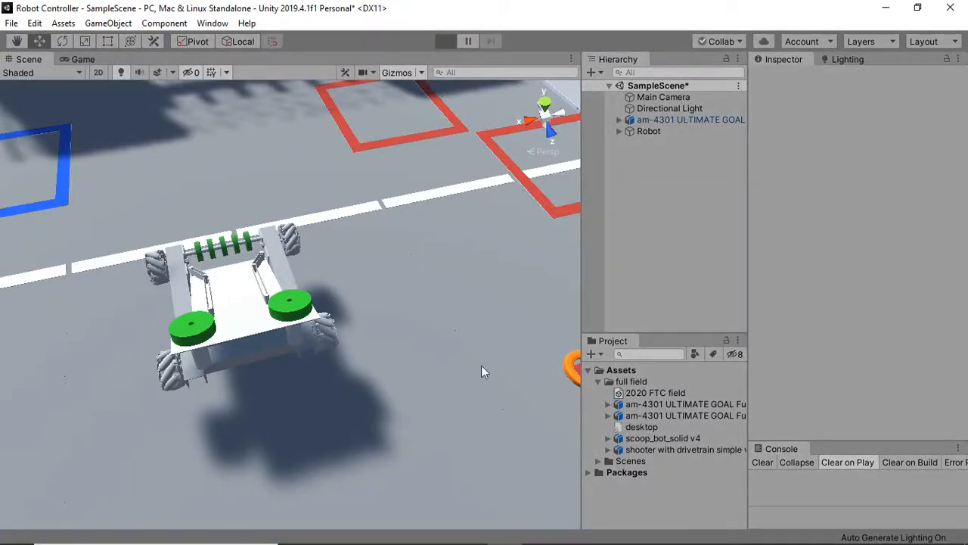
click(470, 530)
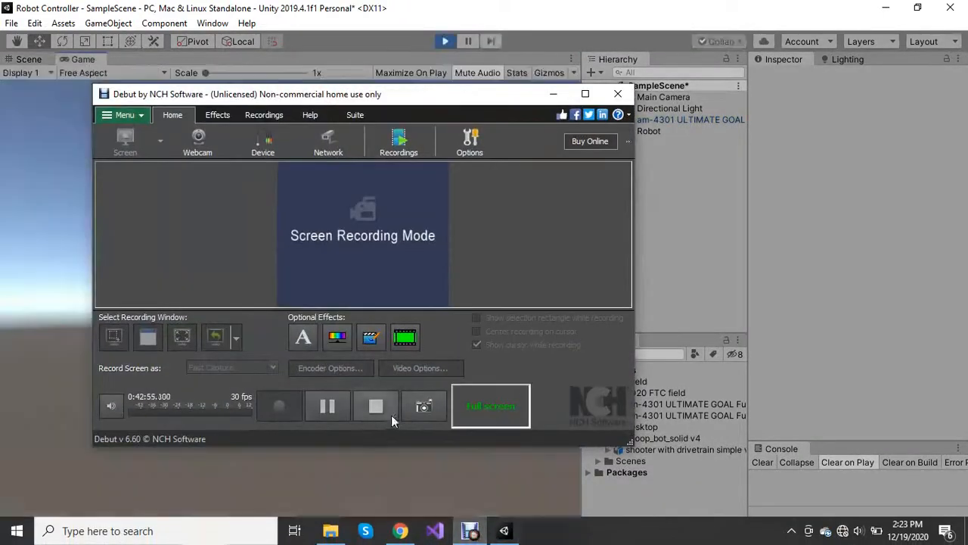